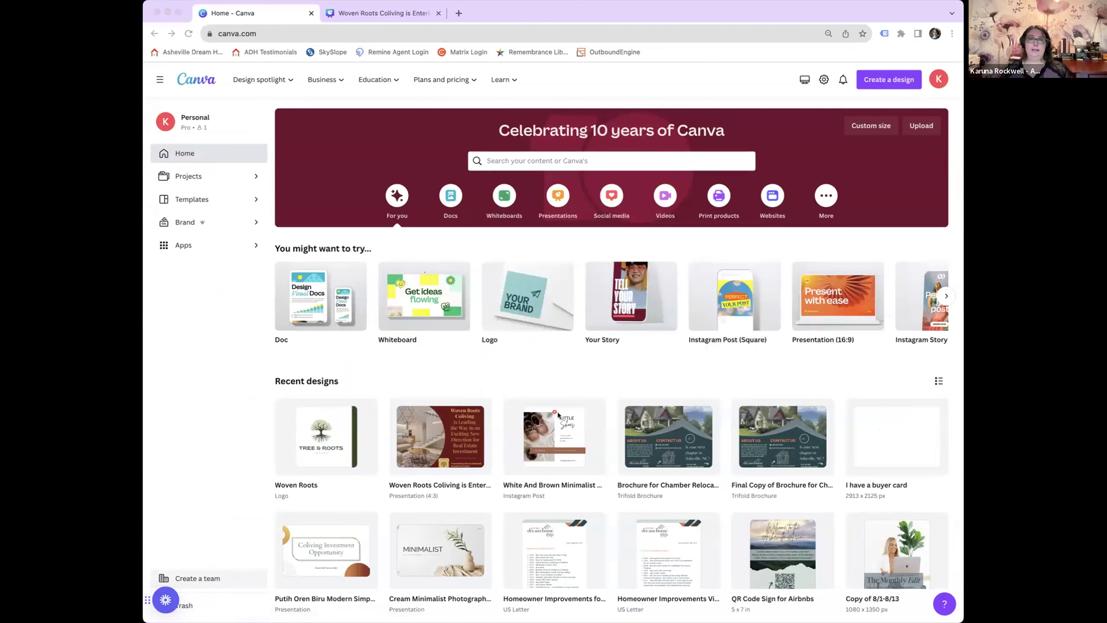
Search your own projects for "brochure" and open the Final Copy of Brochure for Chamber Relocation Package.
scroll(532, 439, down, 5)
scroll(531, 438, down, 5)
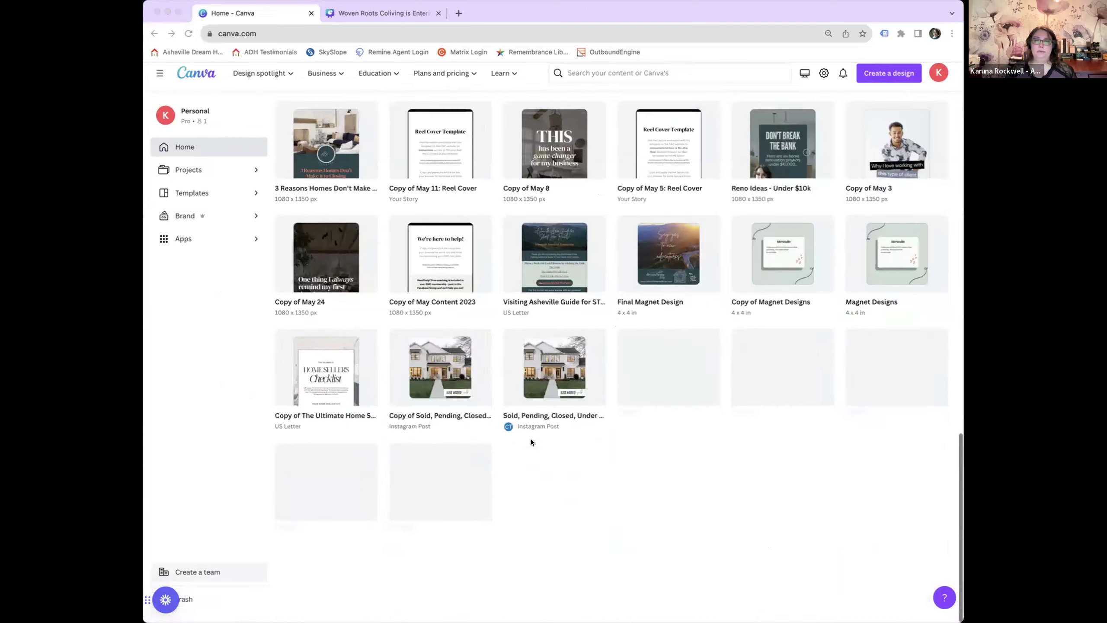
scroll(531, 439, down, 10)
scroll(531, 439, up, 15)
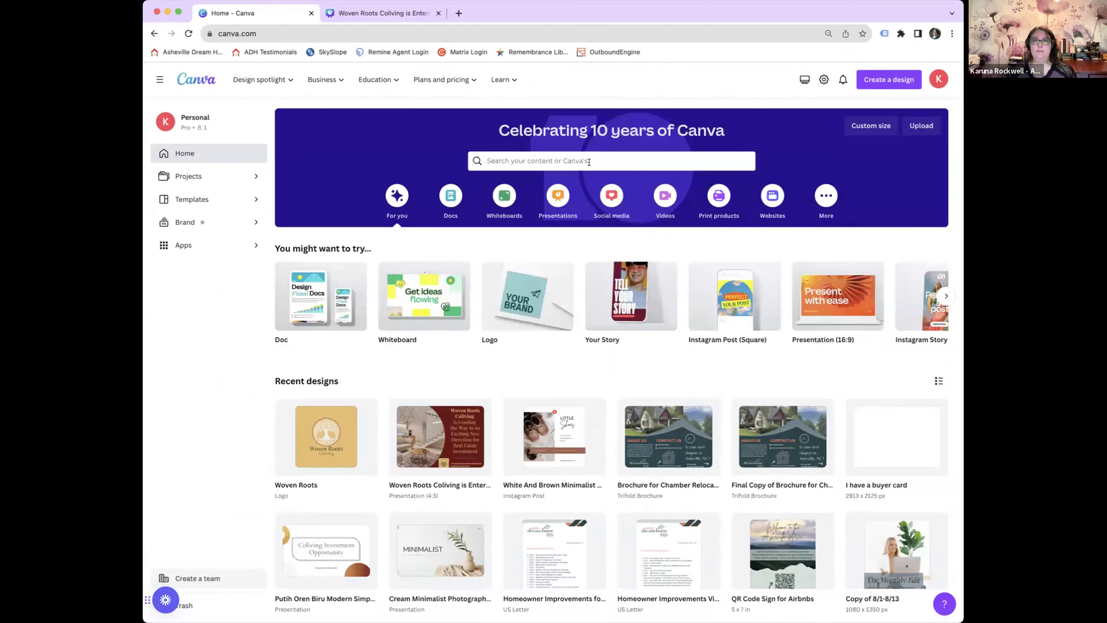
click(589, 162)
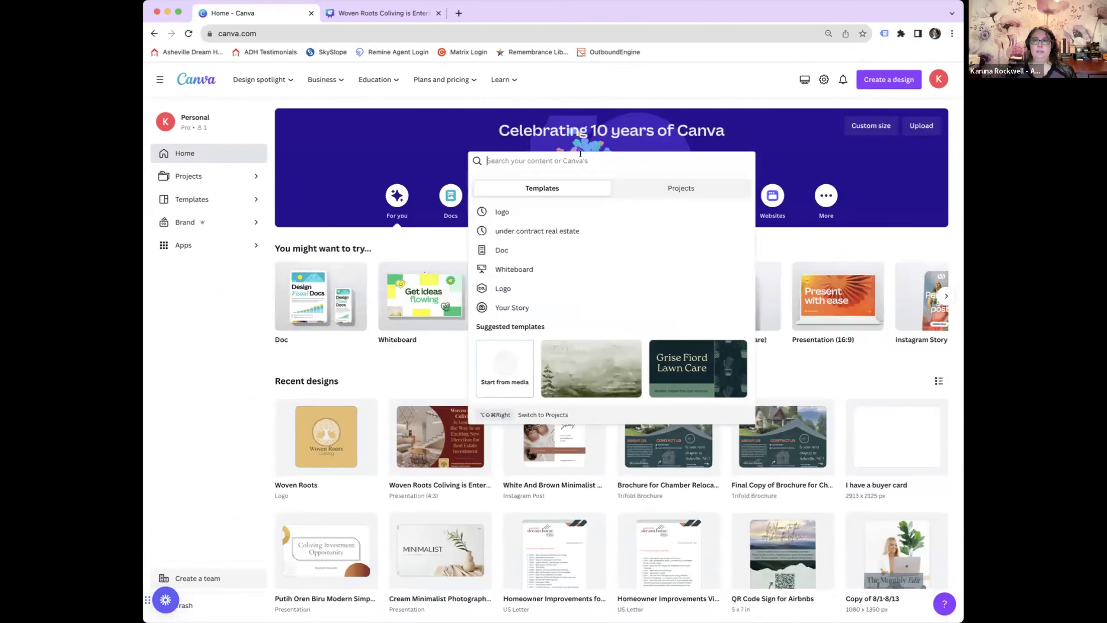
text(brochure)
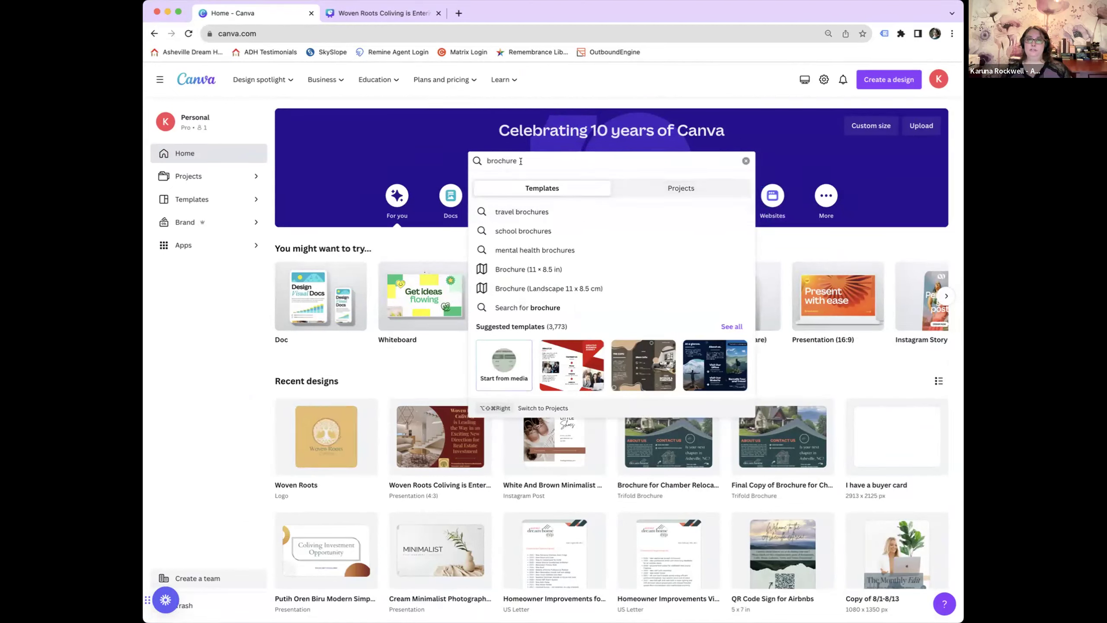
click(640, 192)
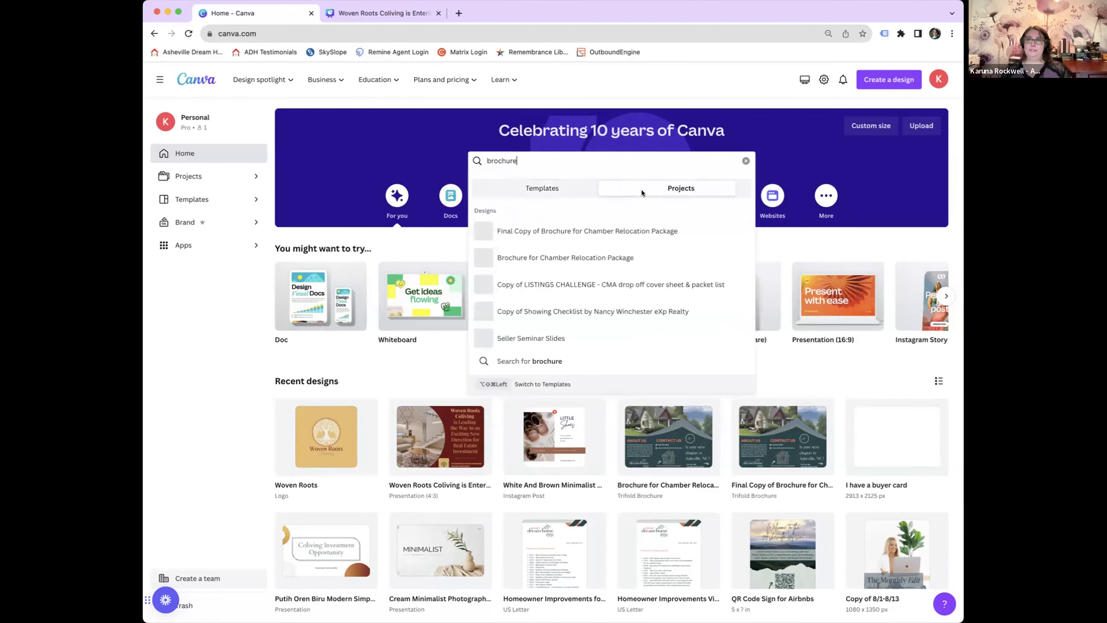
click(554, 230)
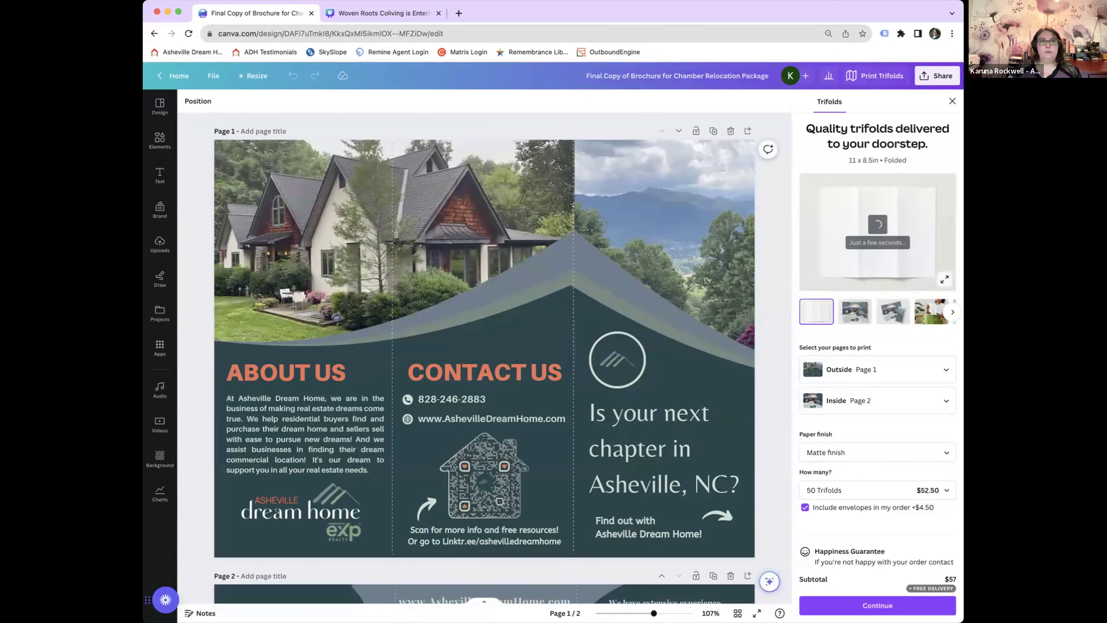
Return to the home page and look through the search suggestions for projects and templates.
click(155, 34)
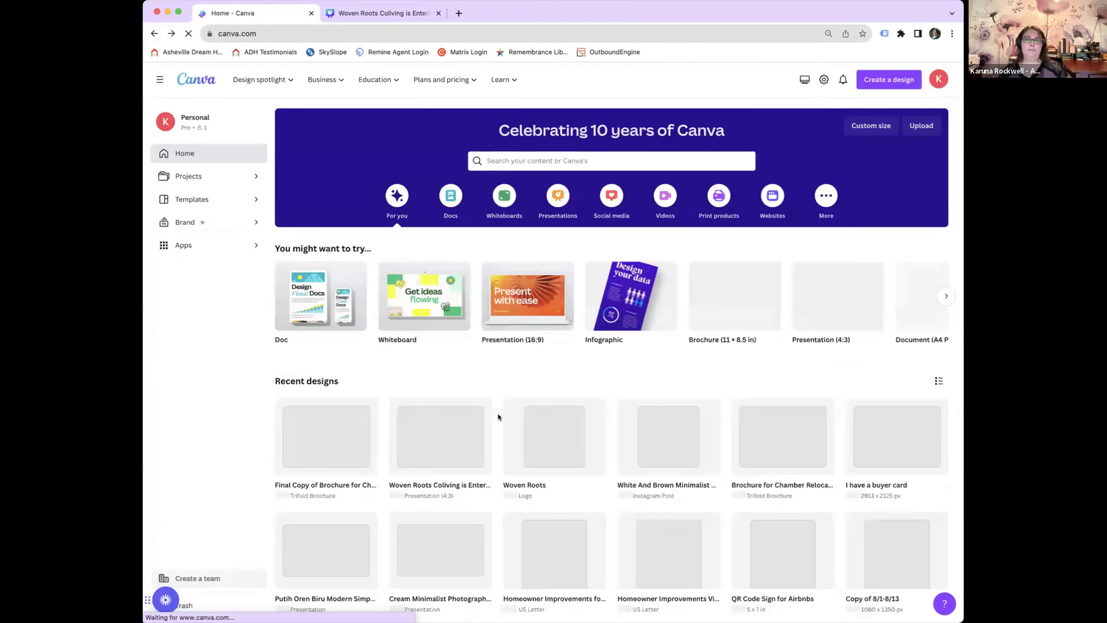
click(610, 162)
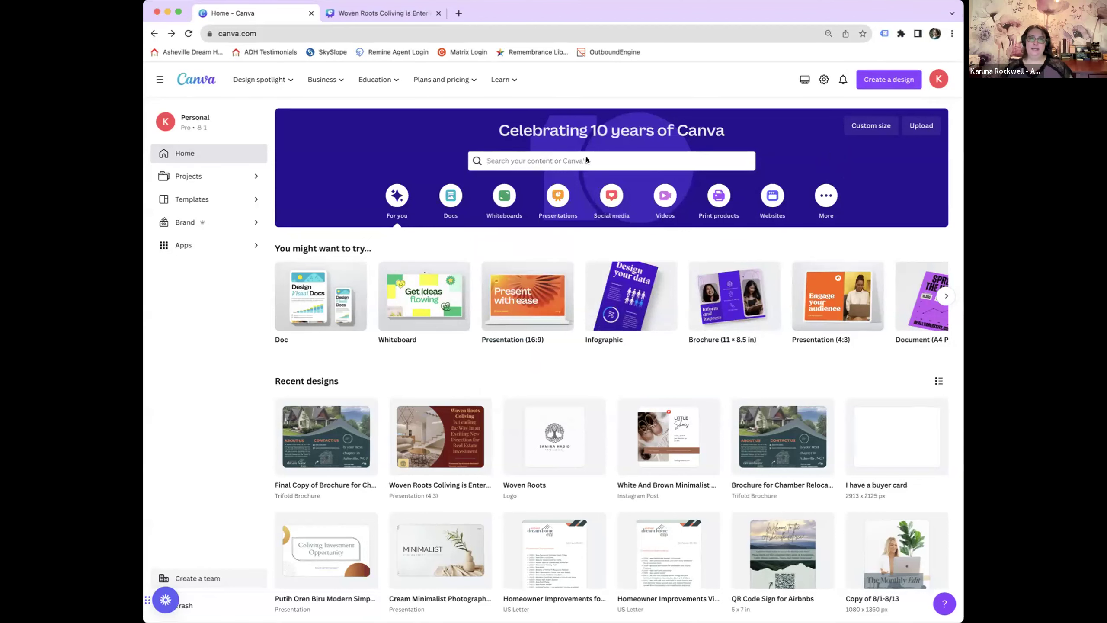
click(630, 161)
click(682, 188)
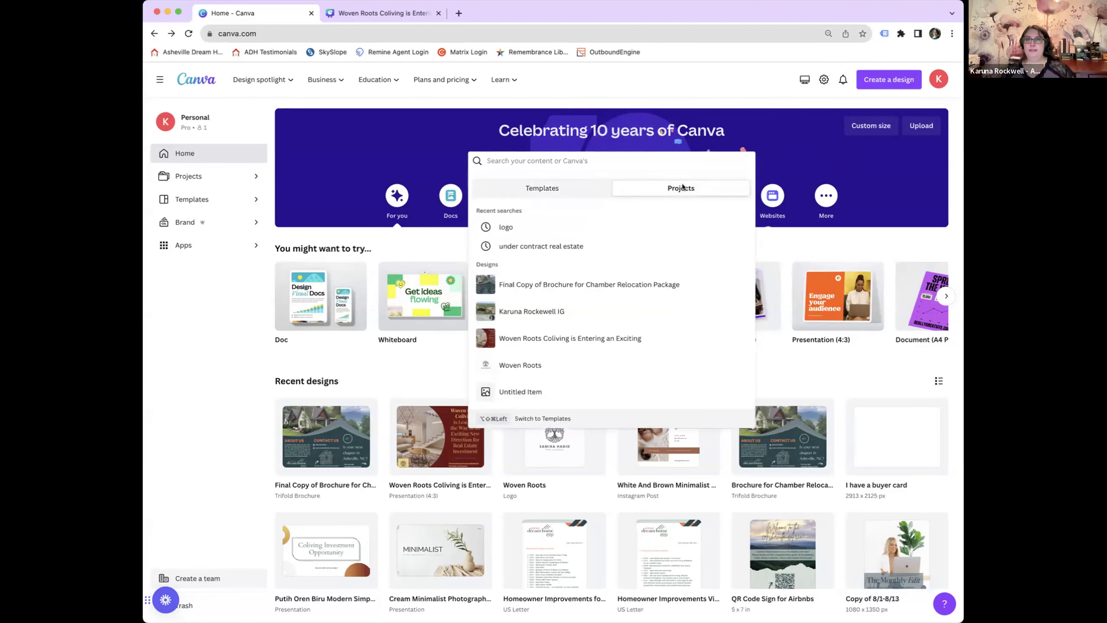
click(548, 188)
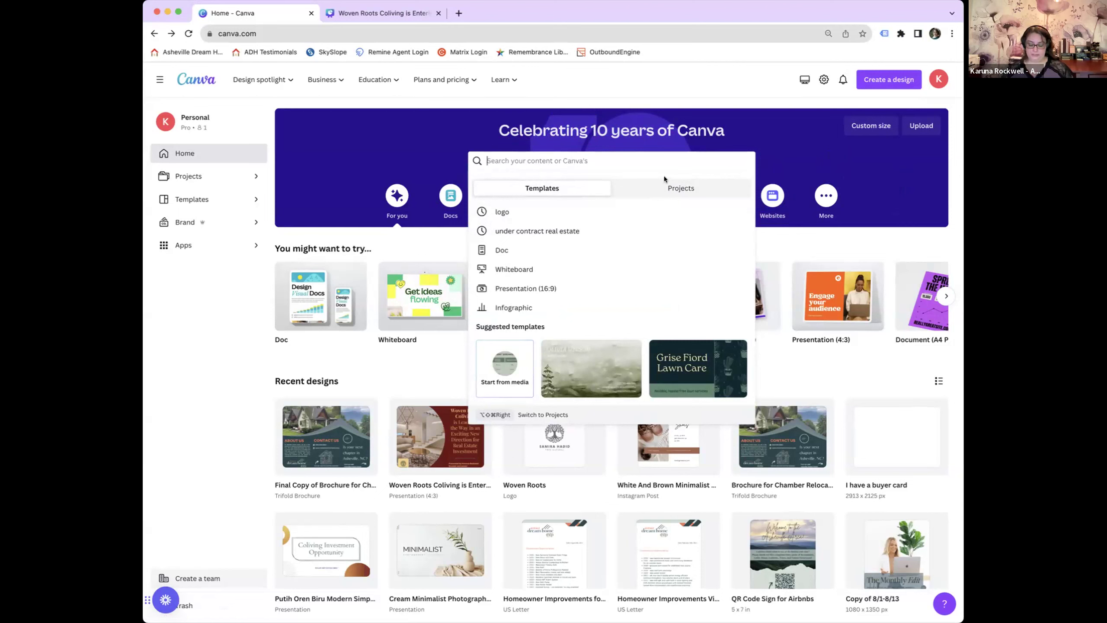
key(Escape)
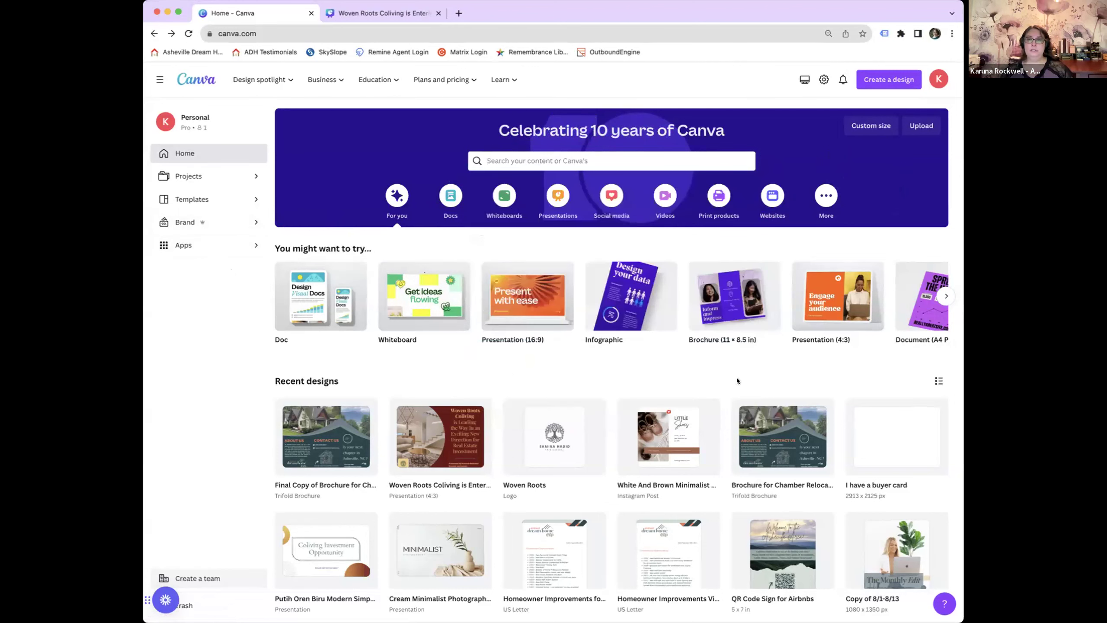
Create a blank Facebook Post (Landscape) design from the suggested design types.
scroll(761, 305, right, 15)
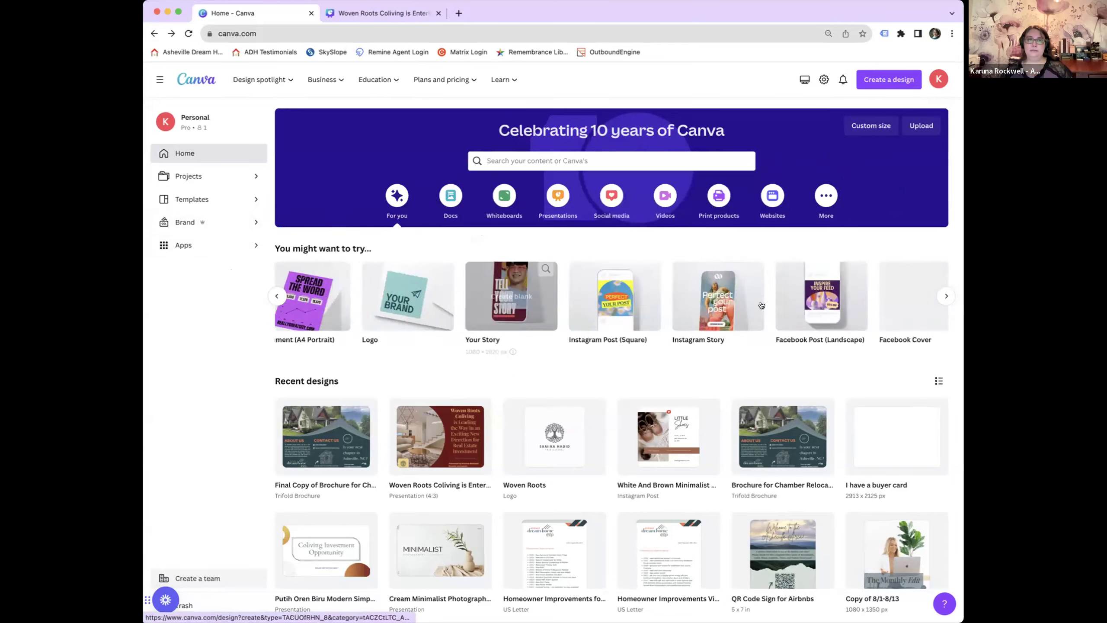
scroll(761, 305, right, 10)
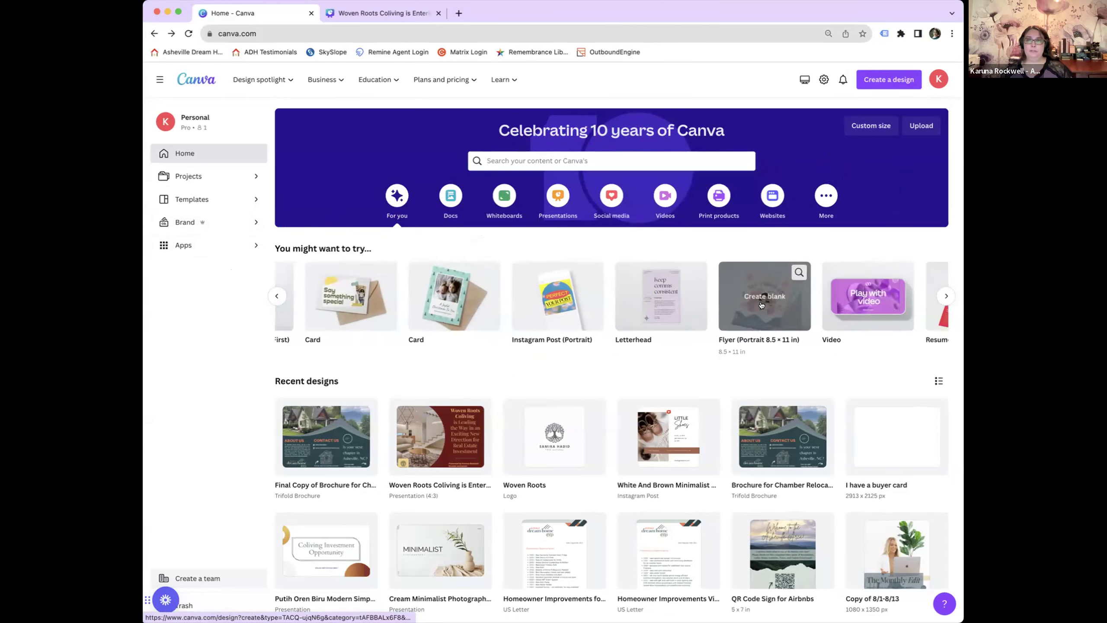
scroll(761, 305, right, 10)
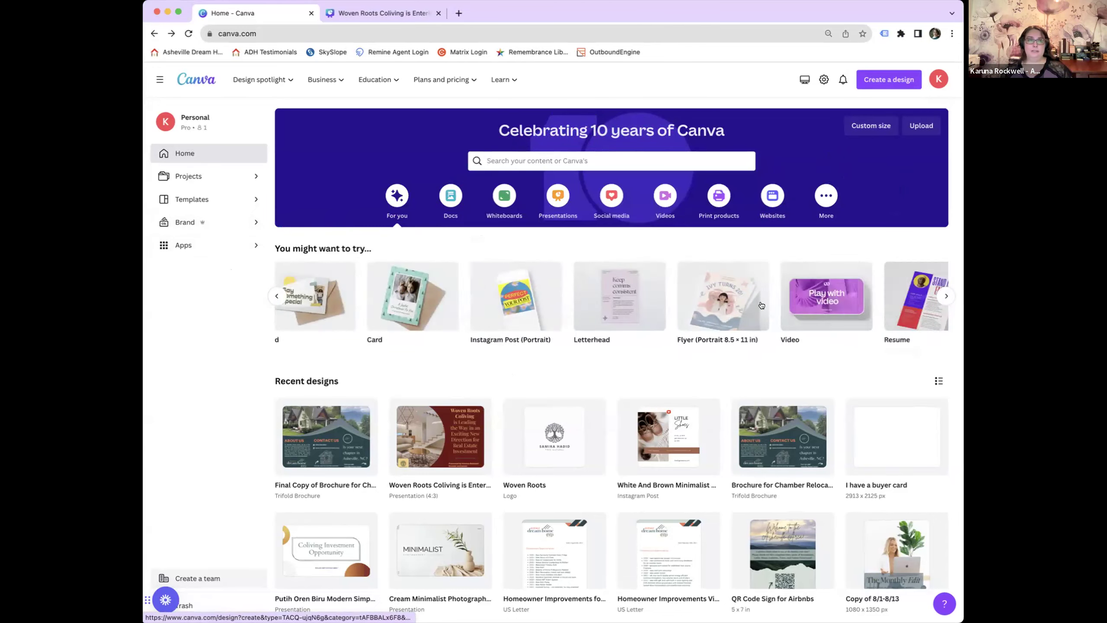
scroll(761, 305, left, 5)
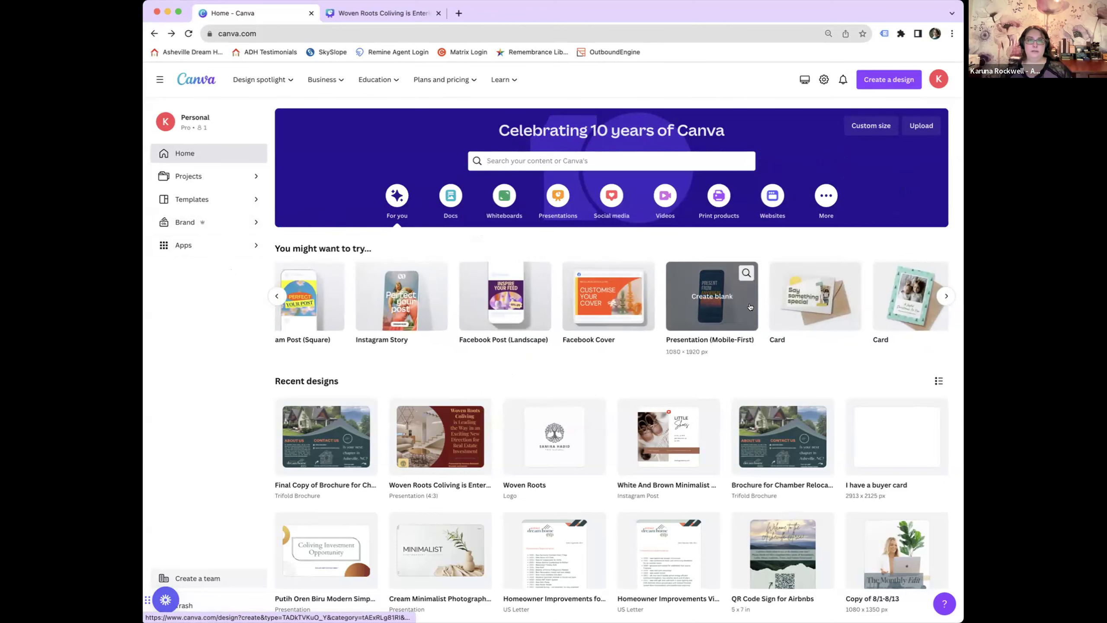
click(736, 307)
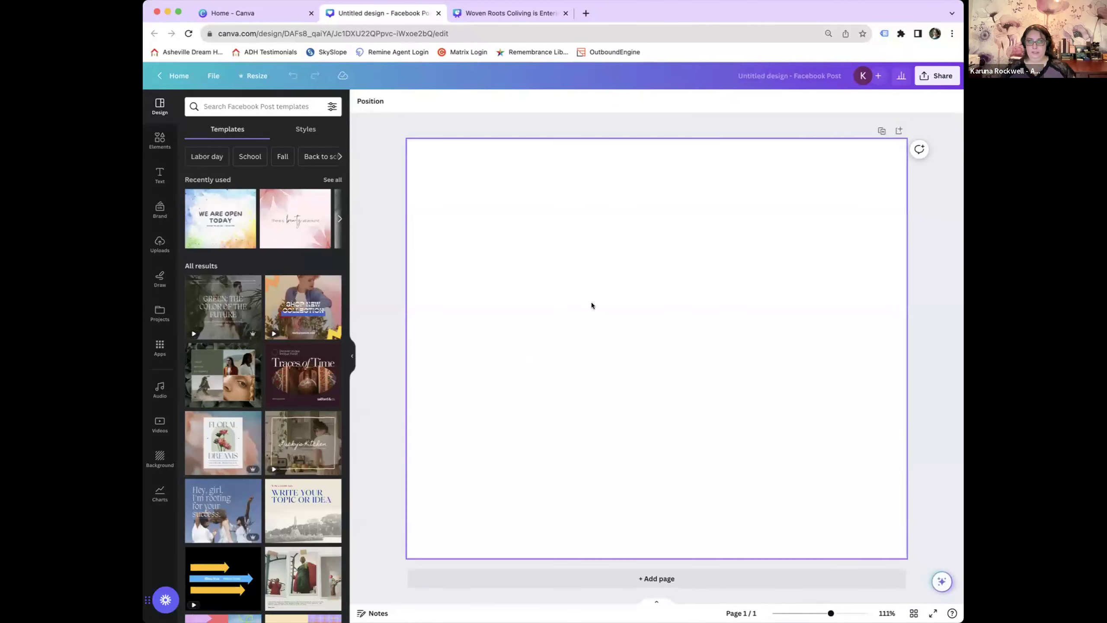
Search the Facebook Post templates for "closed real estate".
scroll(230, 387, down, 5)
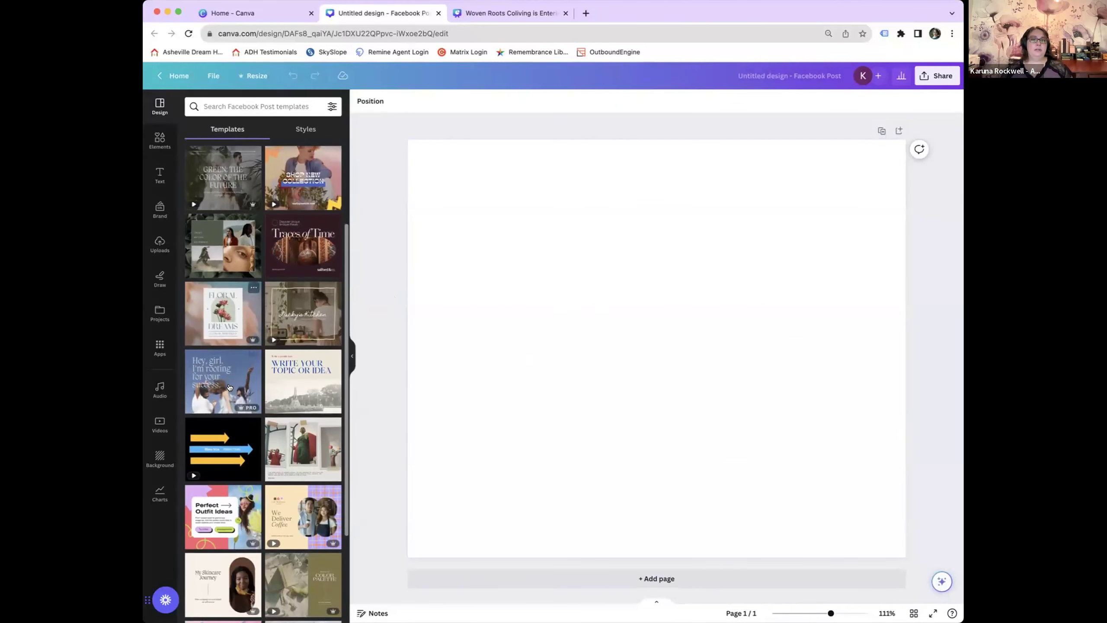
scroll(230, 387, up, 5)
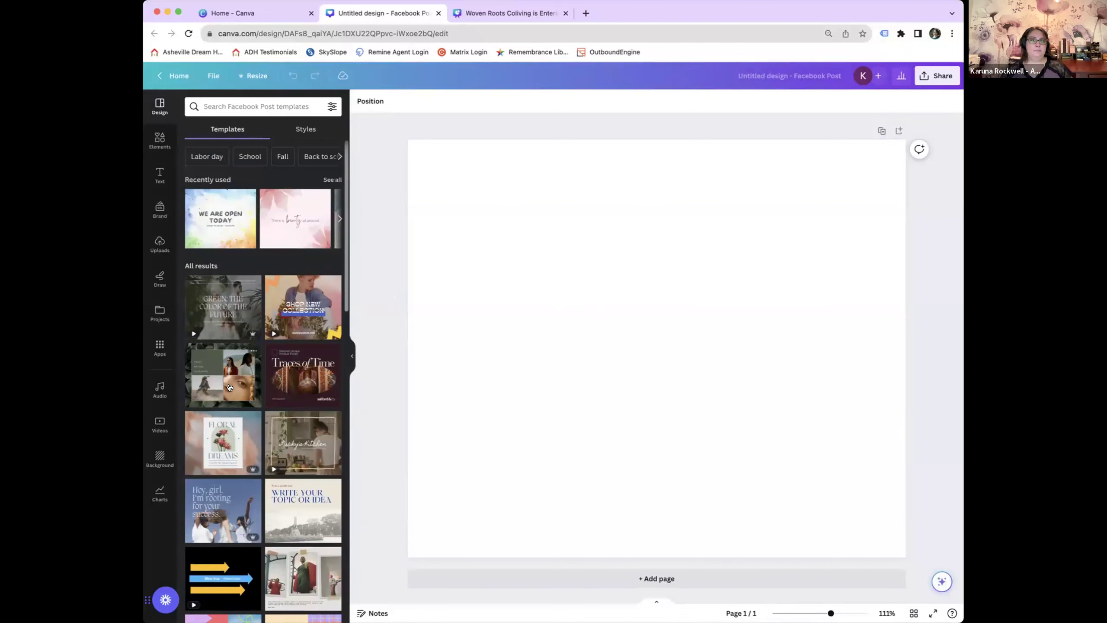
click(240, 111)
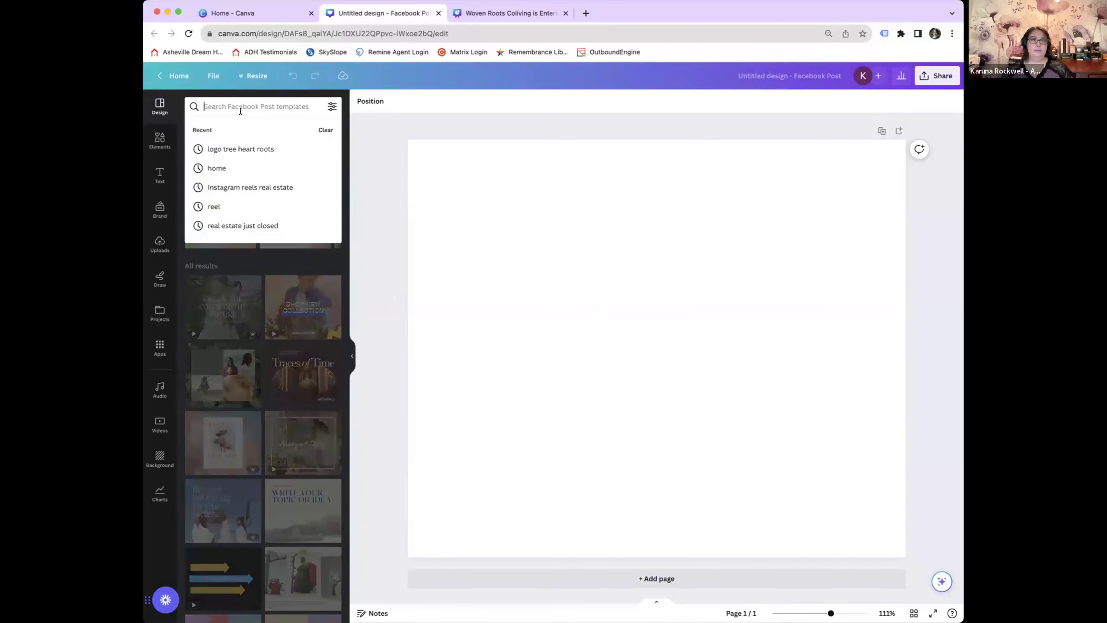
text(closed rea)
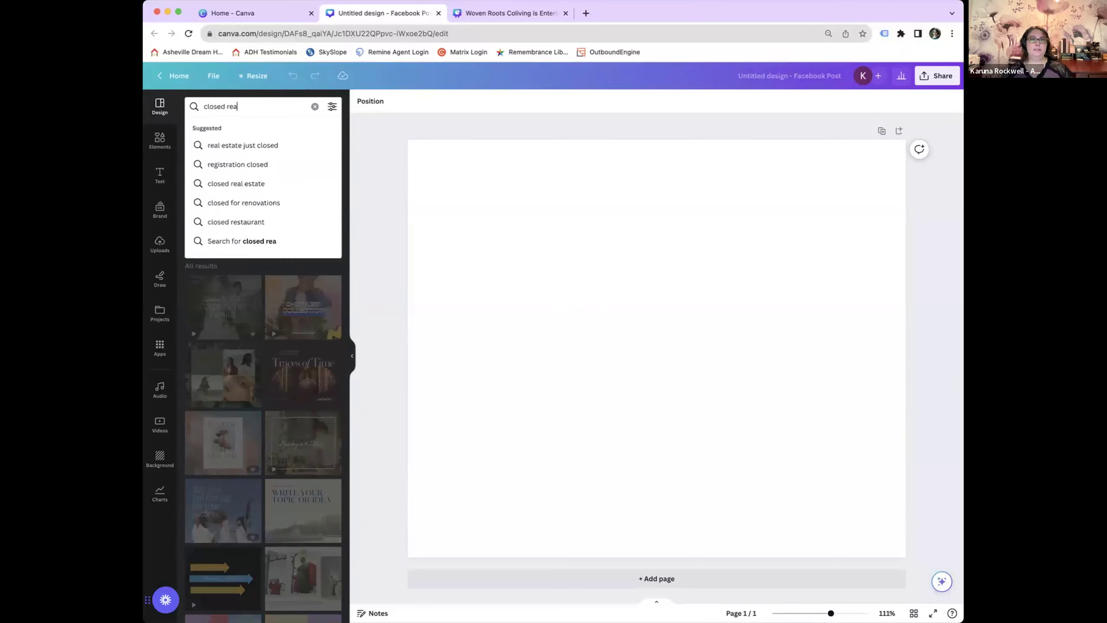
text(l)
key(Return)
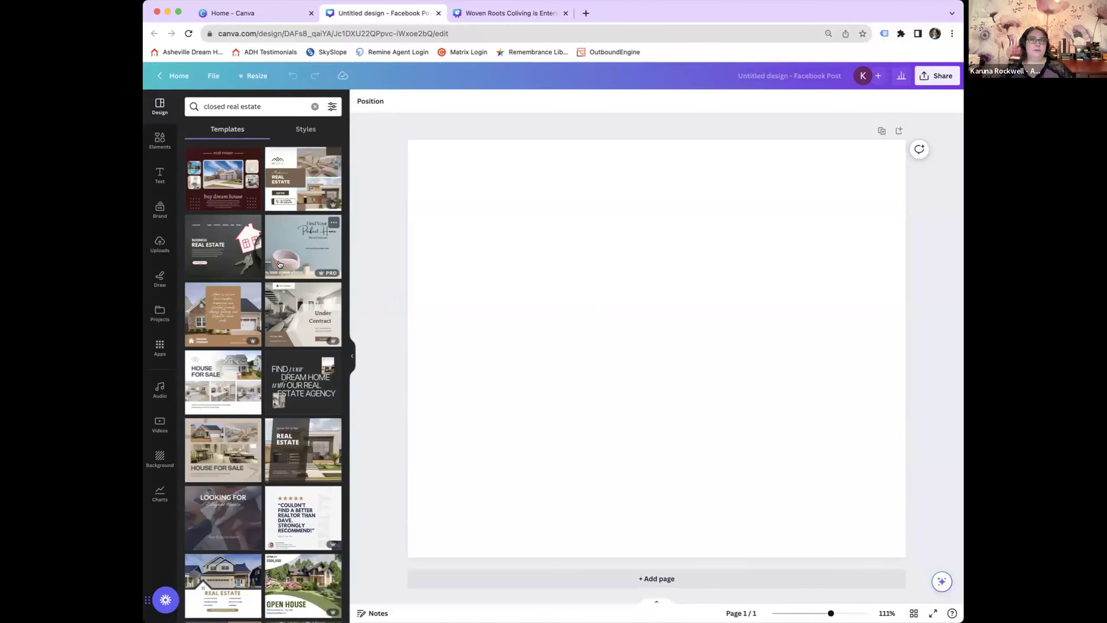
Apply the Modern Home For Sale Real Estate template, the framed house among trees, to the blank page.
scroll(279, 264, down, 1)
scroll(272, 232, down, 2)
scroll(272, 197, up, 3)
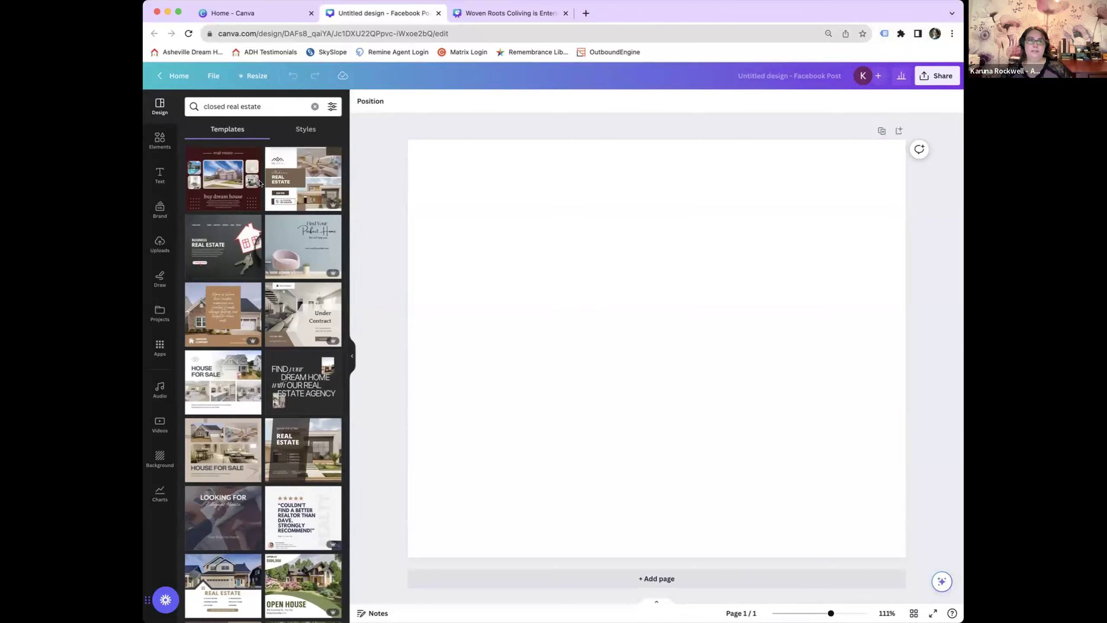
scroll(250, 265, down, 5)
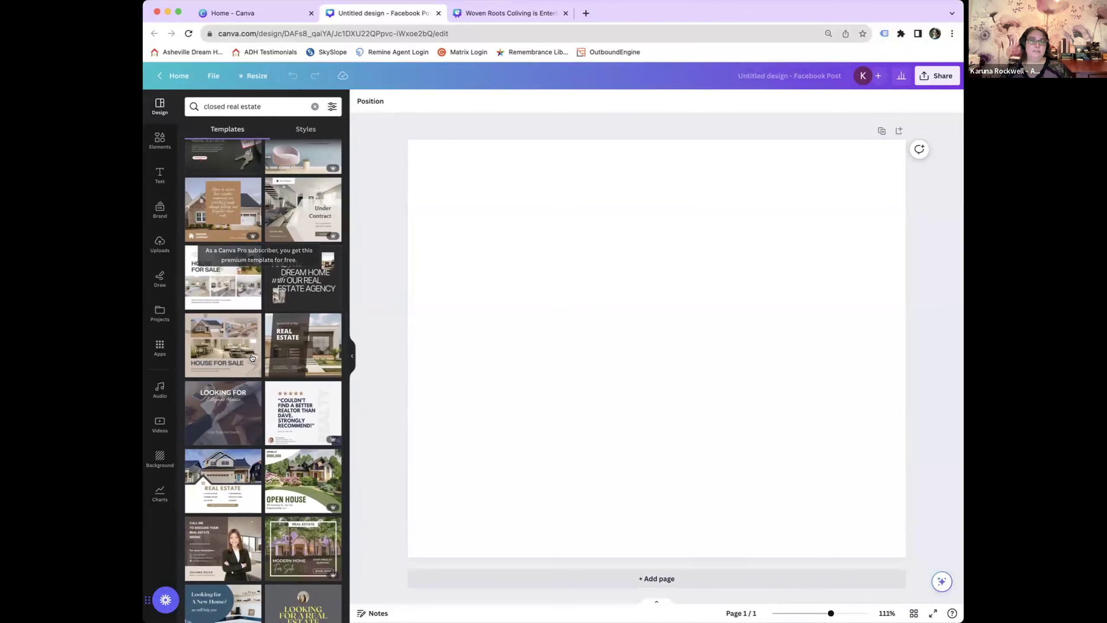
scroll(251, 265, down, 8)
scroll(228, 413, down, 10)
scroll(227, 413, down, 14)
scroll(226, 413, down, 2)
scroll(227, 412, up, 16)
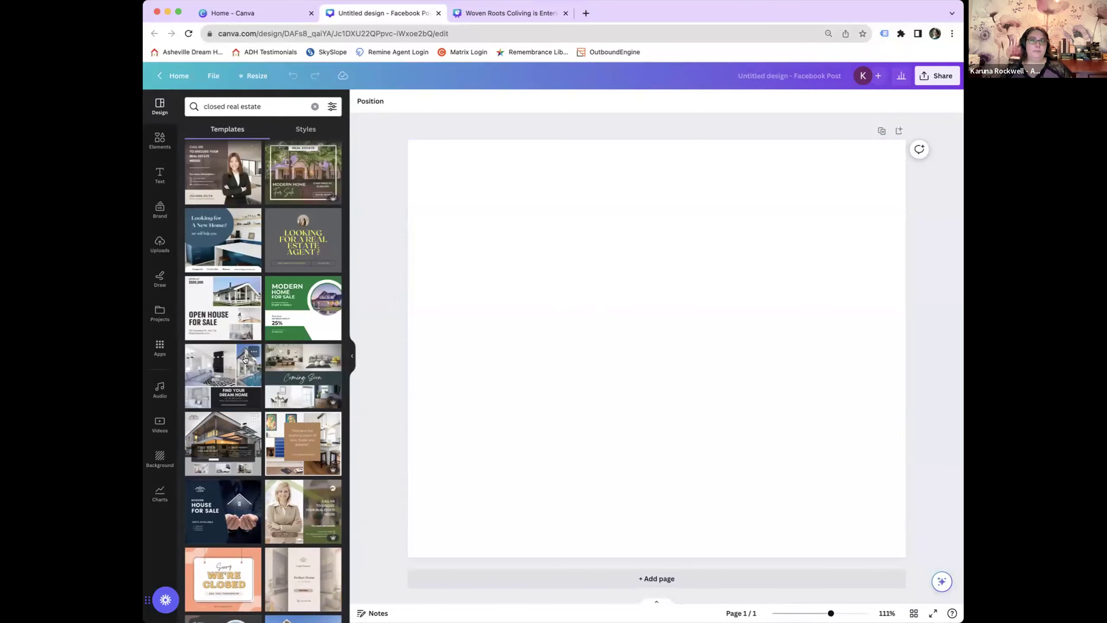
scroll(245, 359, up, 4)
click(298, 290)
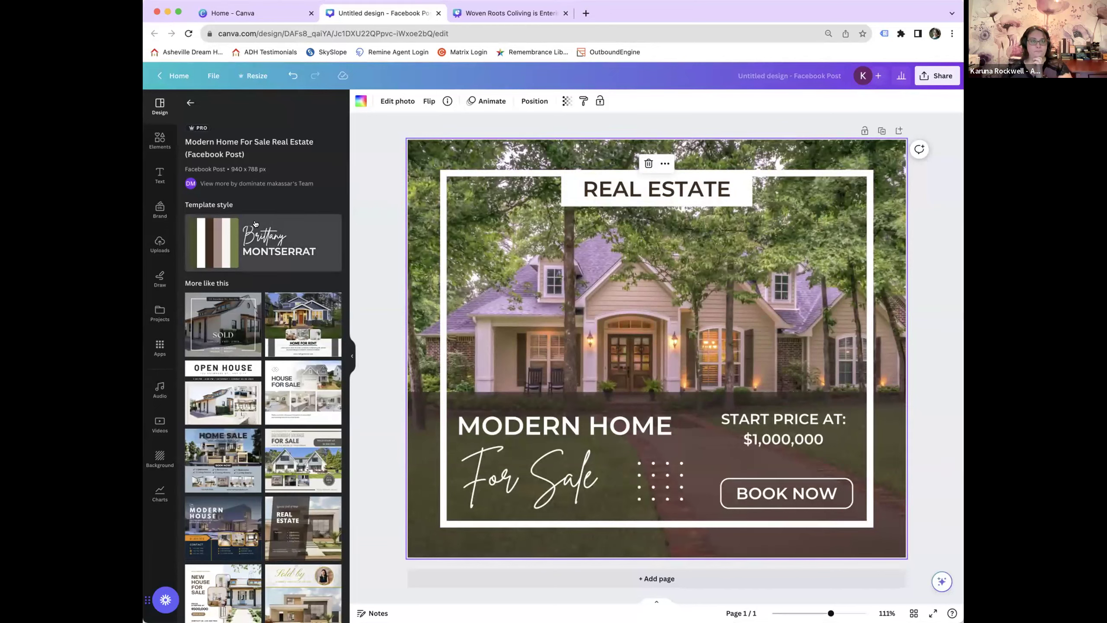
click(371, 215)
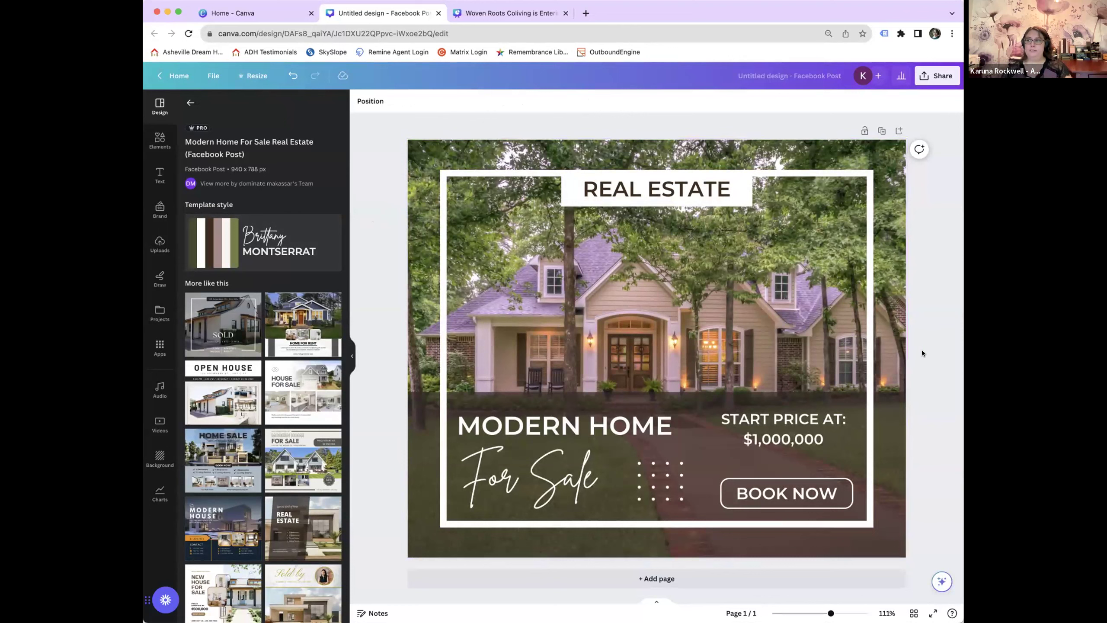
Move the "START PRICE AT: $1,000,000" text slightly up and to the left, keeping it above the BOOK NOW button.
click(764, 439)
mouse_move(763, 439)
mouse_down()
mouse_move(721, 434)
mouse_move(754, 436)
mouse_move(766, 412)
mouse_move(769, 434)
mouse_up()
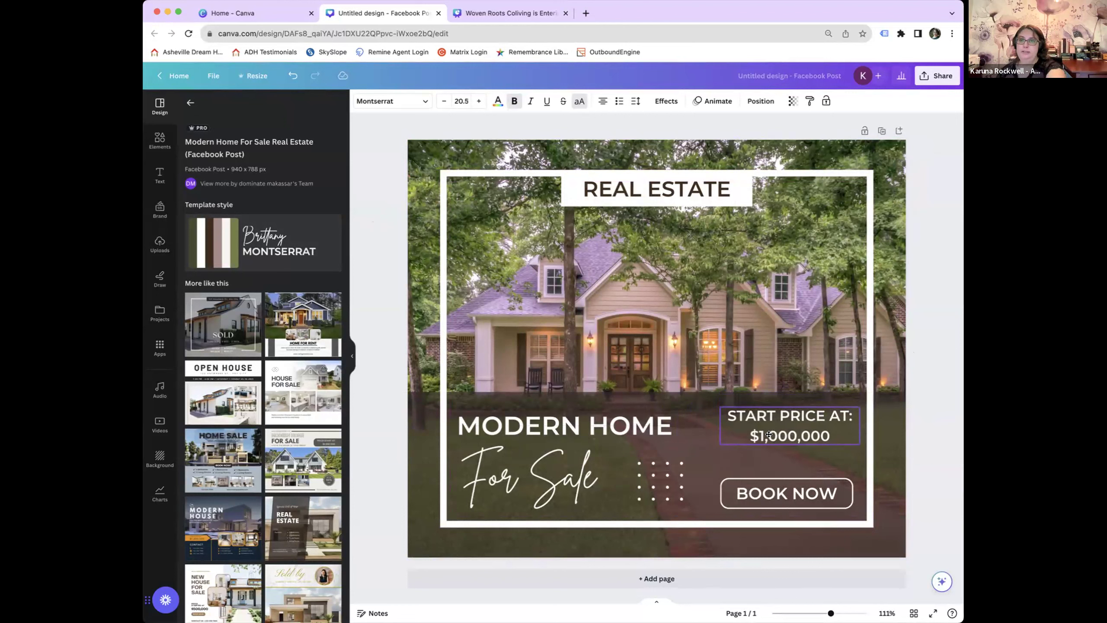
drag(769, 434, 757, 434)
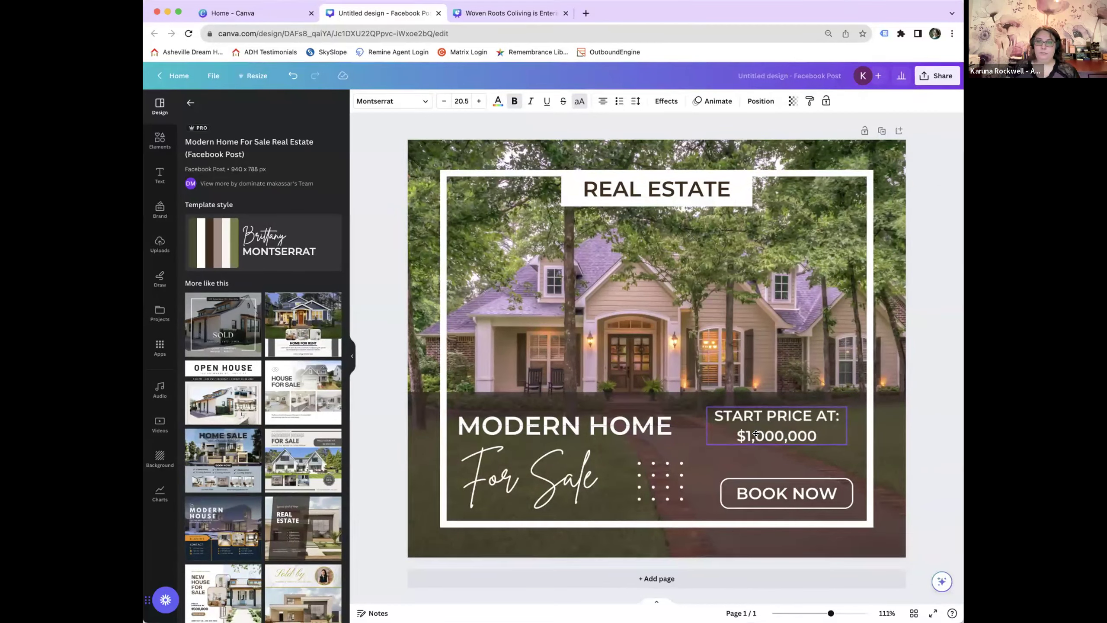
drag(756, 434, 757, 433)
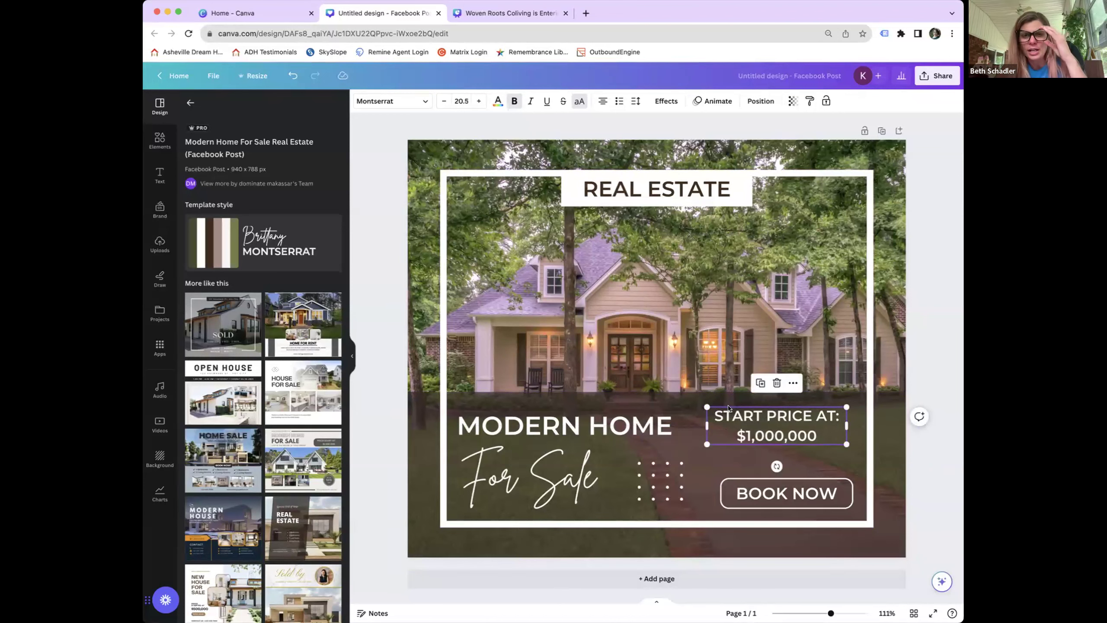
drag(752, 423, 751, 422)
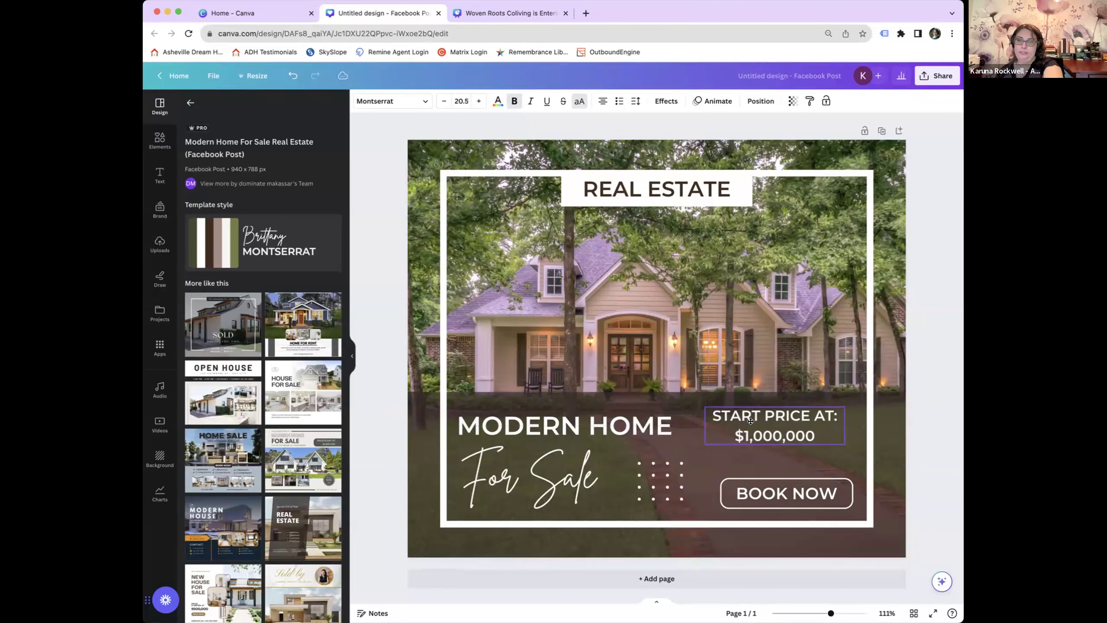
drag(751, 421, 751, 422)
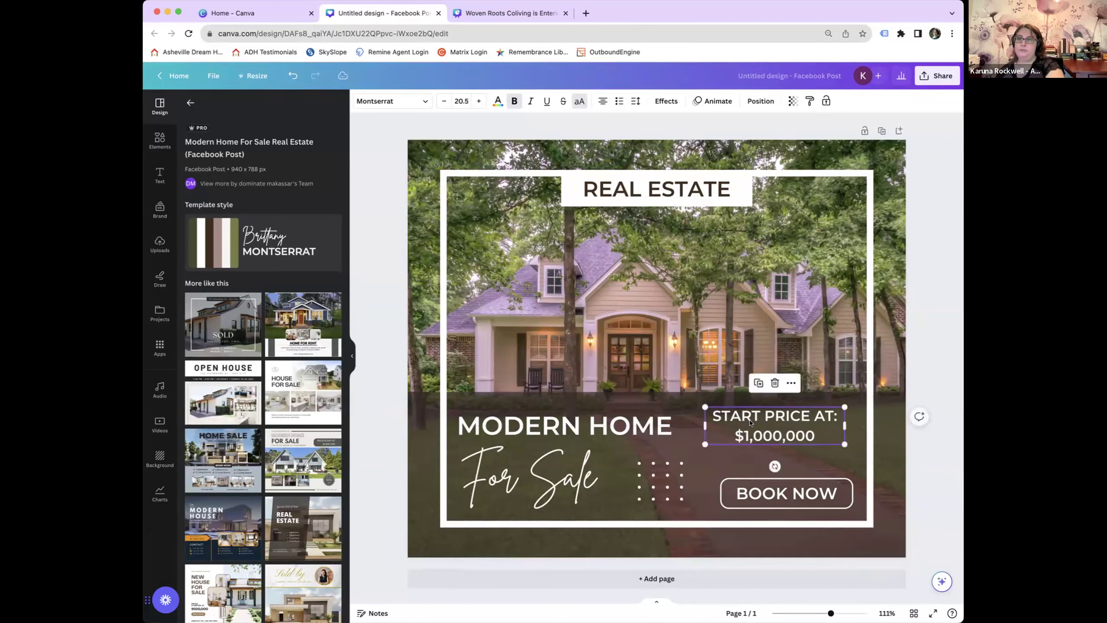
Try replacing the BOOK NOW button text with "GF" and undo the change.
click(826, 499)
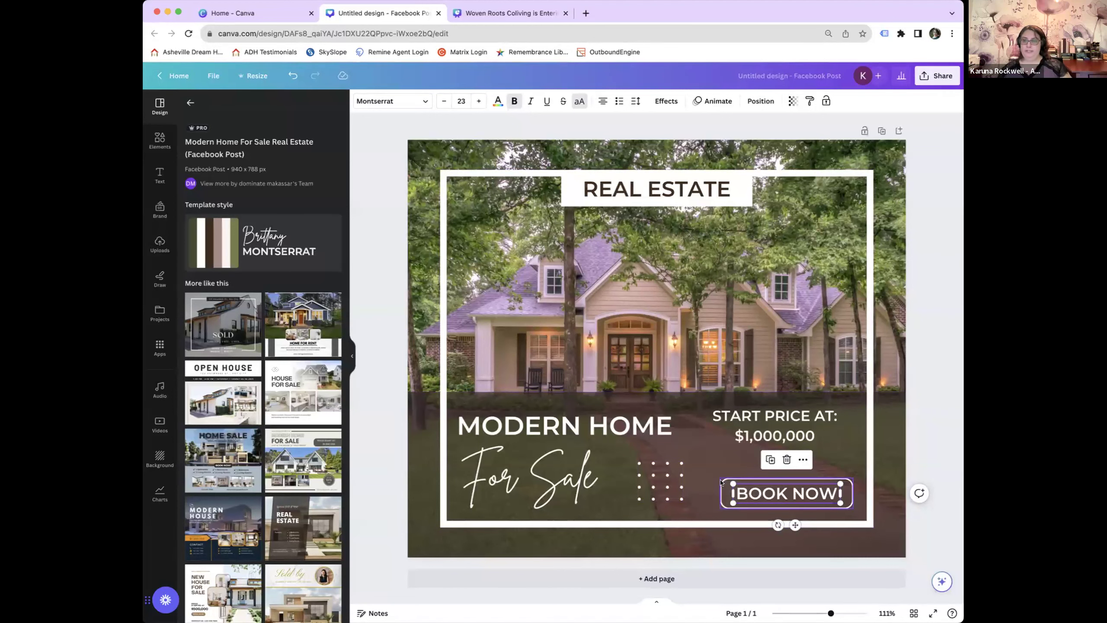
double_click(764, 498)
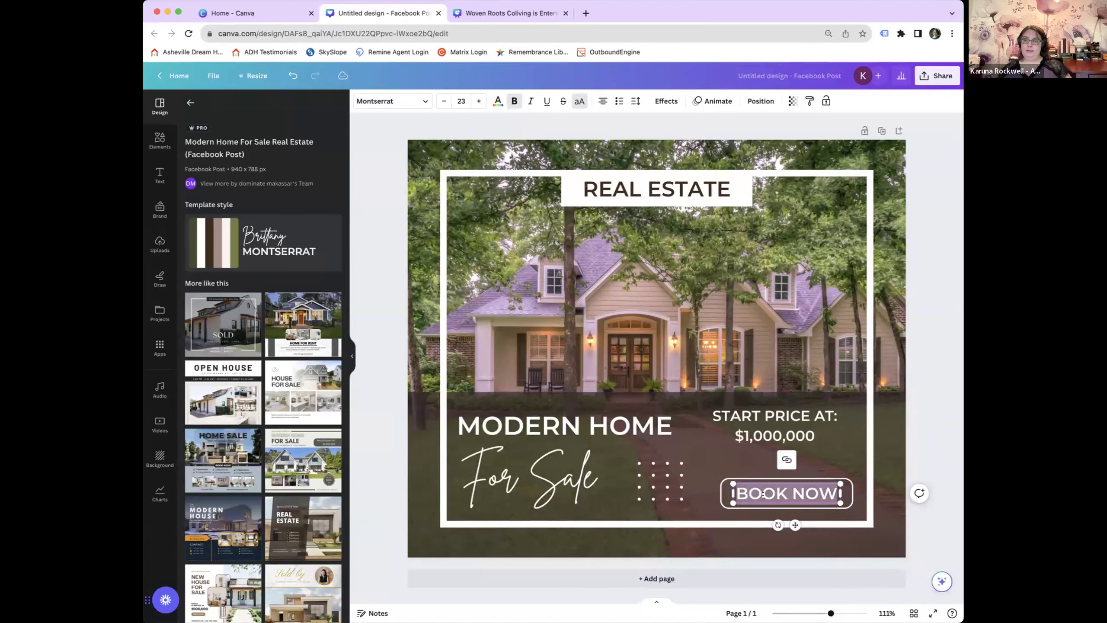
click(936, 433)
click(811, 492)
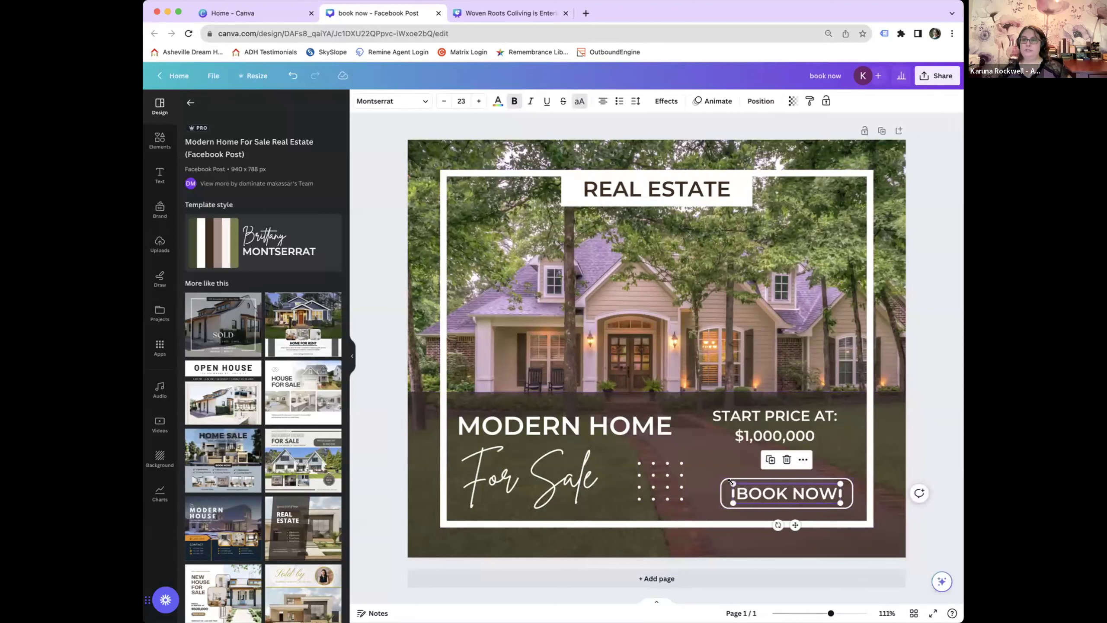
double_click(795, 489)
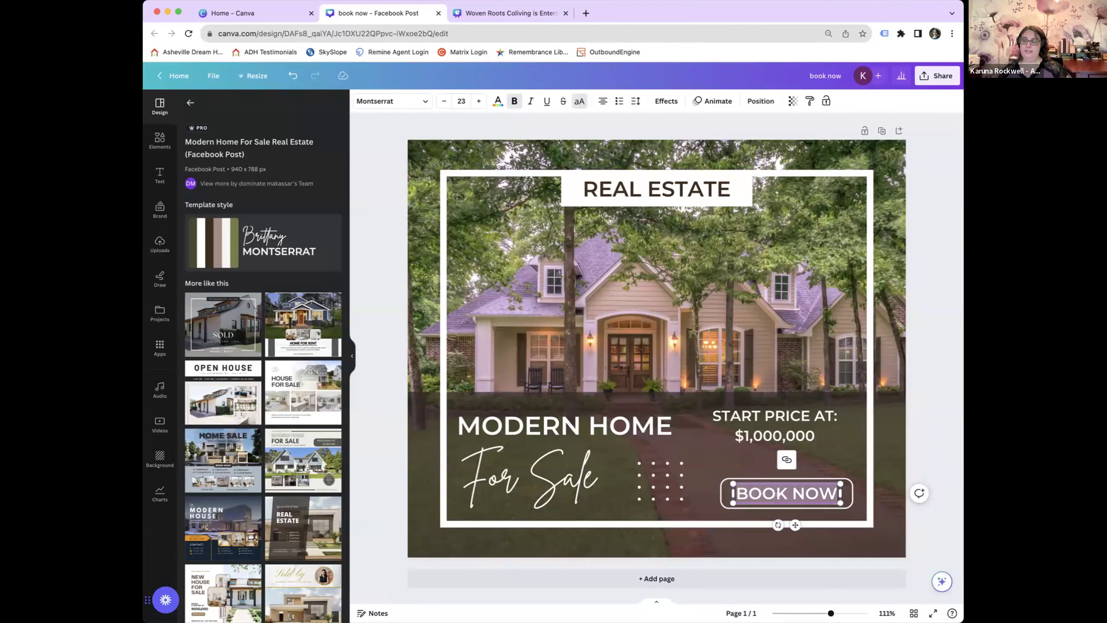
text(GF)
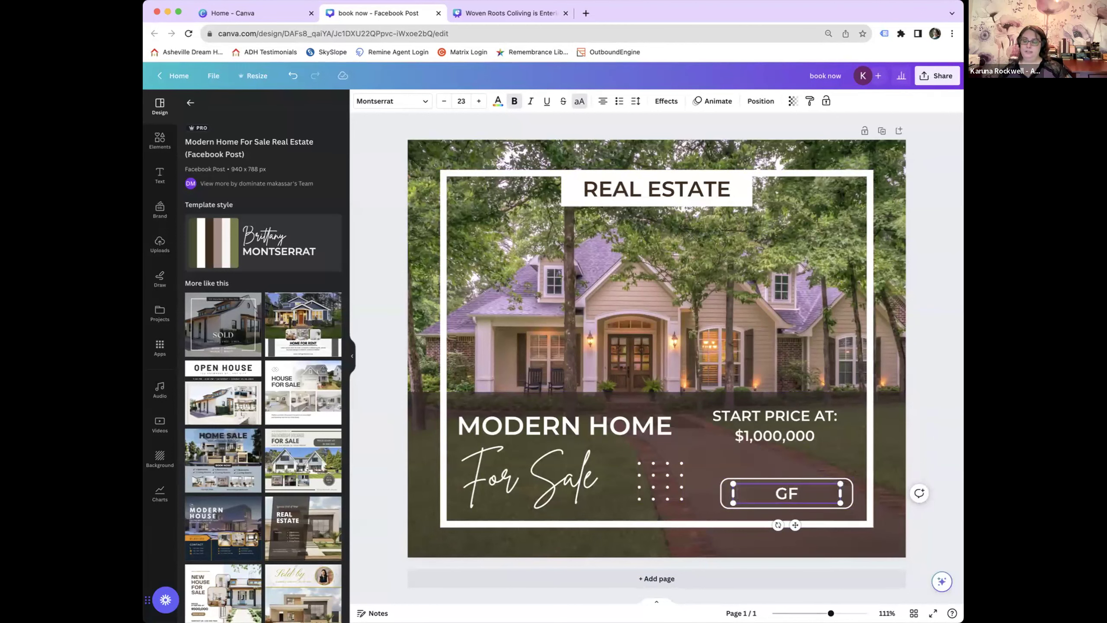
key(super+z)
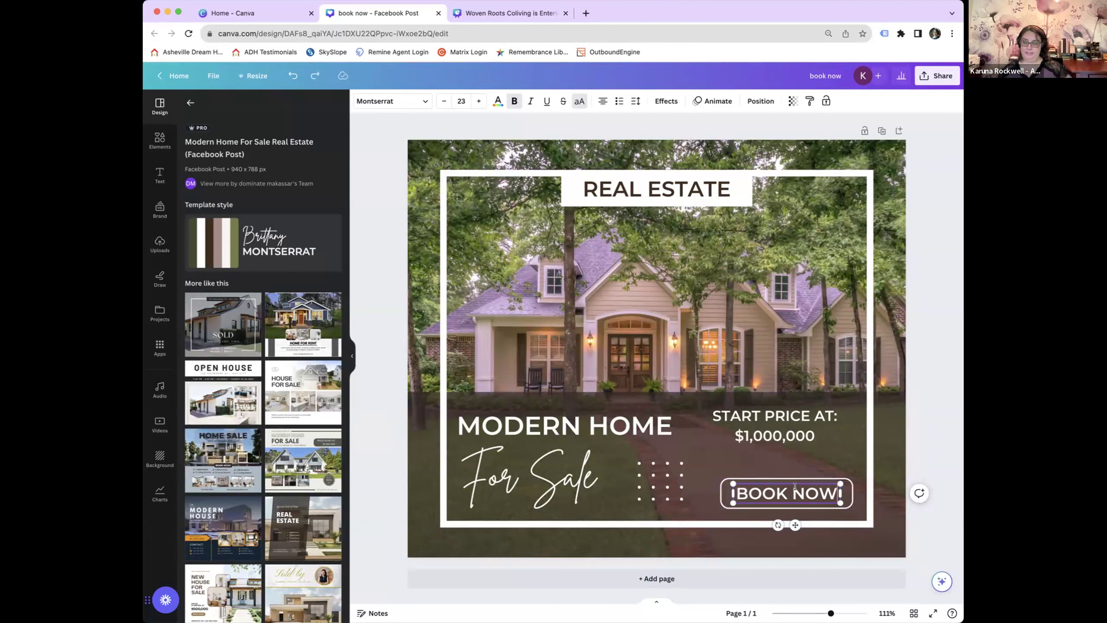
Try moving the BOOK NOW text up and to the left apart from its outline, and undo the move.
click(910, 422)
click(783, 493)
drag(783, 493, 770, 489)
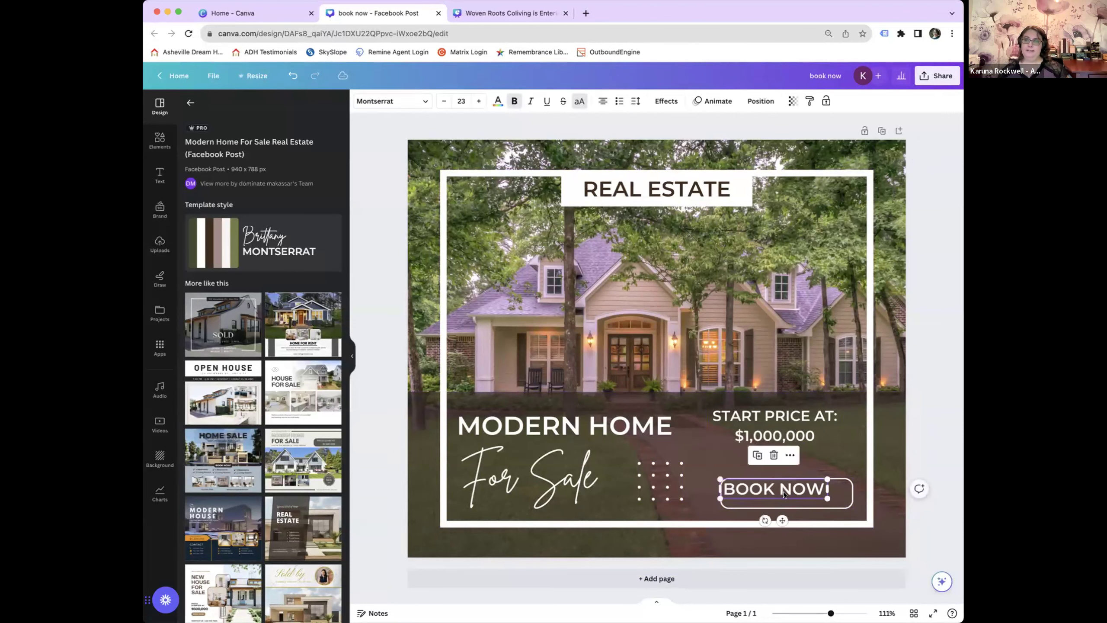
key(super+z)
click(945, 426)
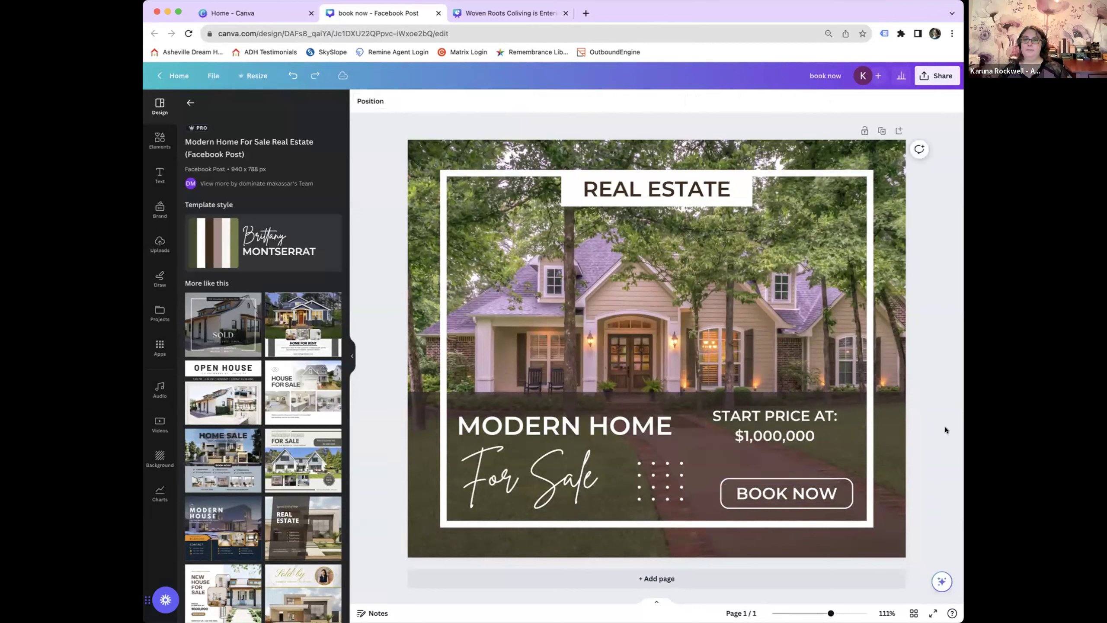
Group the BOOK NOW text with its rounded outline and move the group slightly up and left, centered below the price.
click(780, 493)
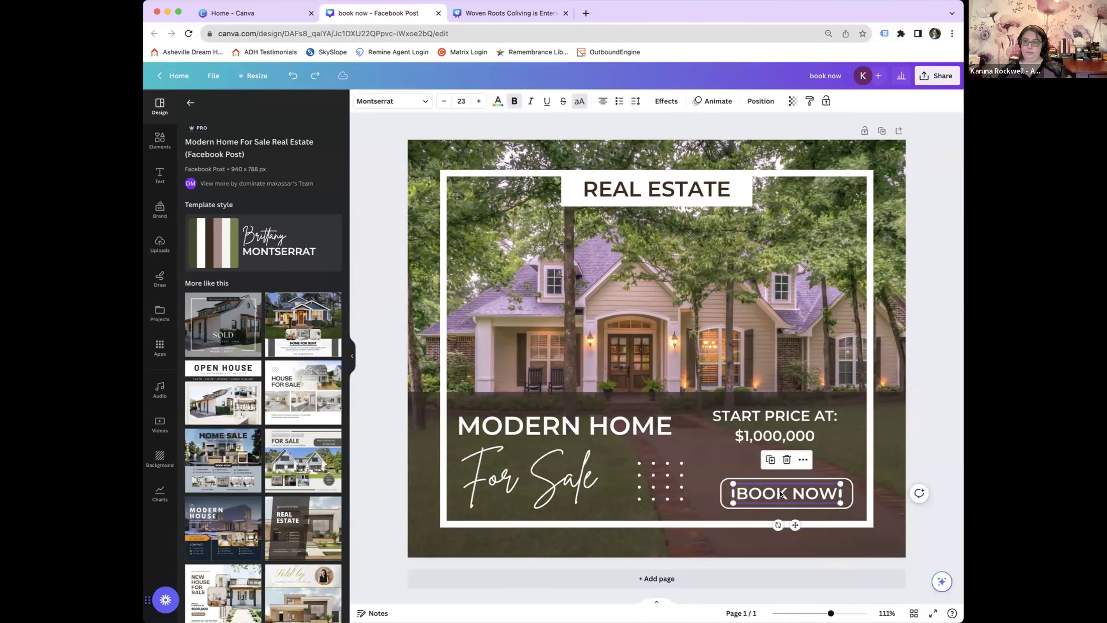
click(719, 493)
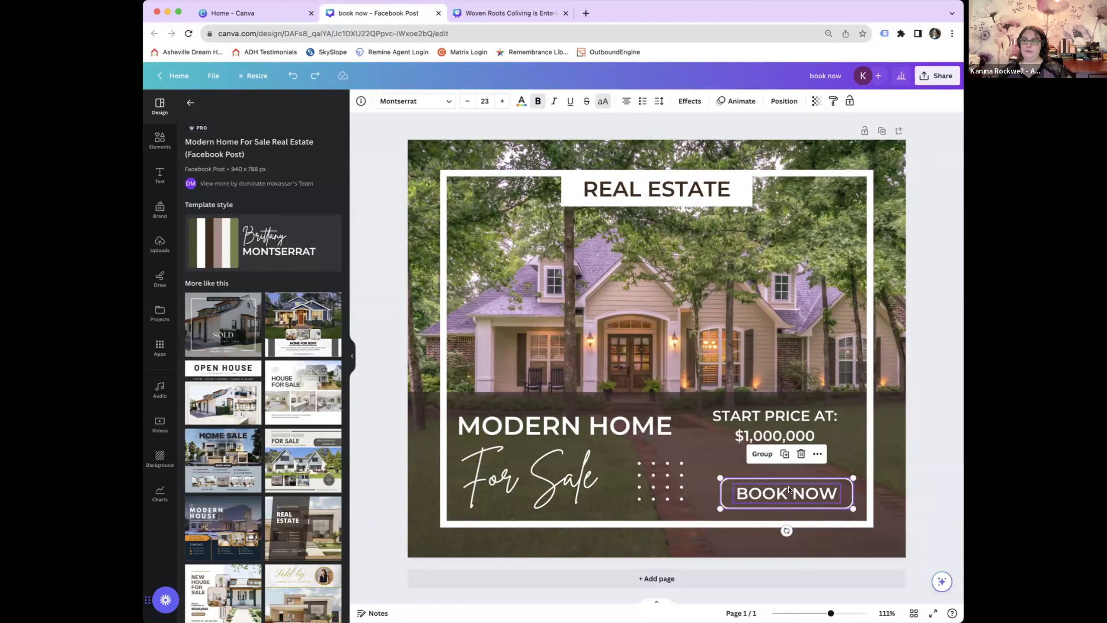
click(762, 454)
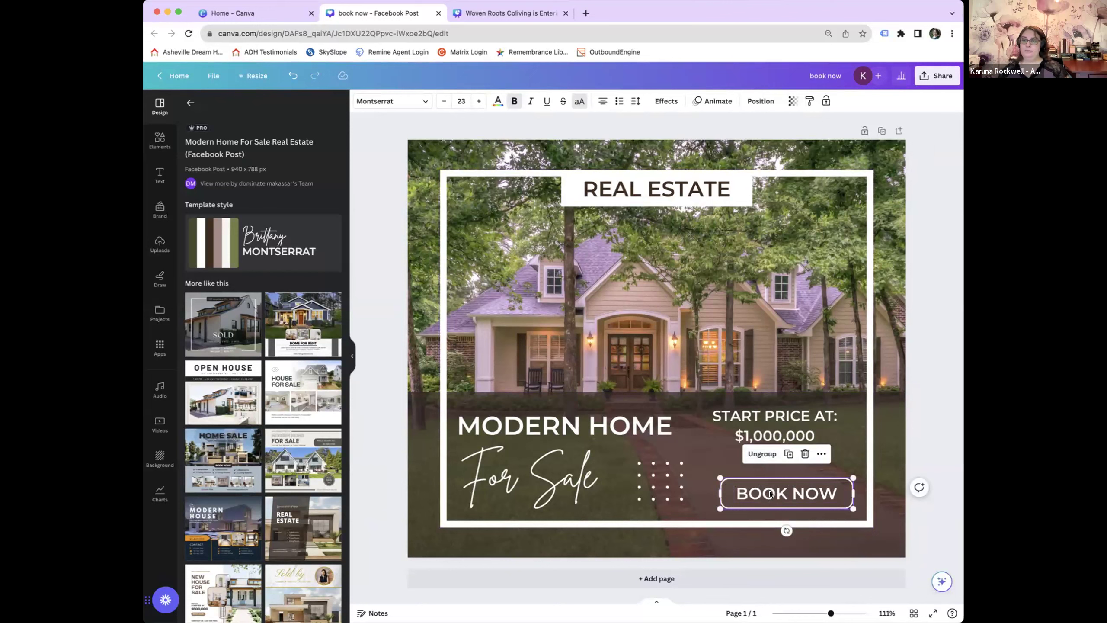
drag(770, 493, 759, 483)
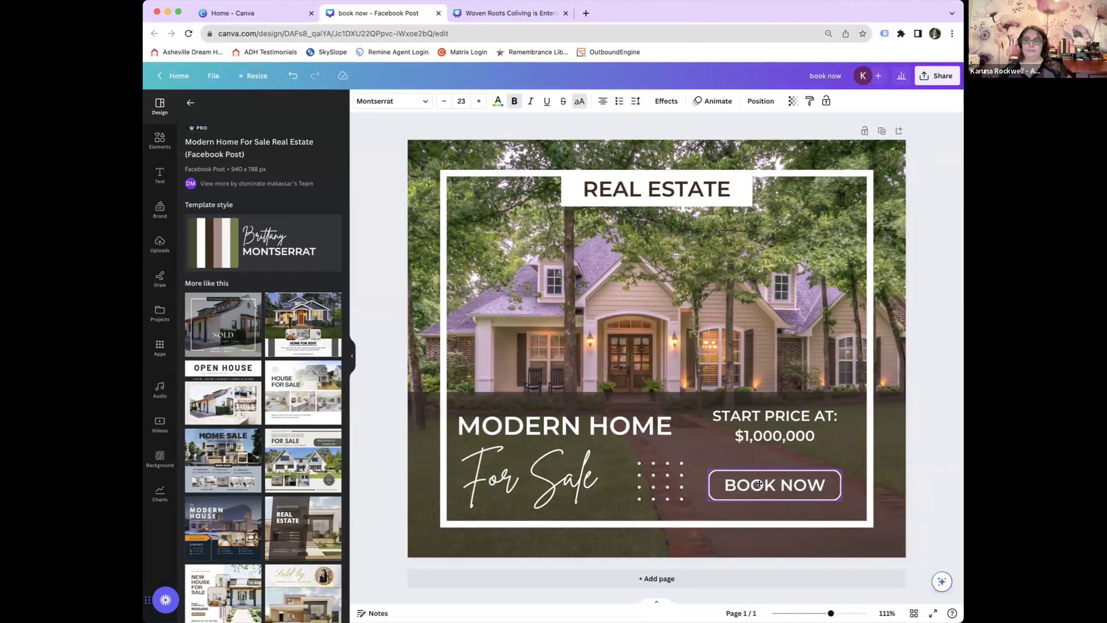
drag(759, 484, 757, 482)
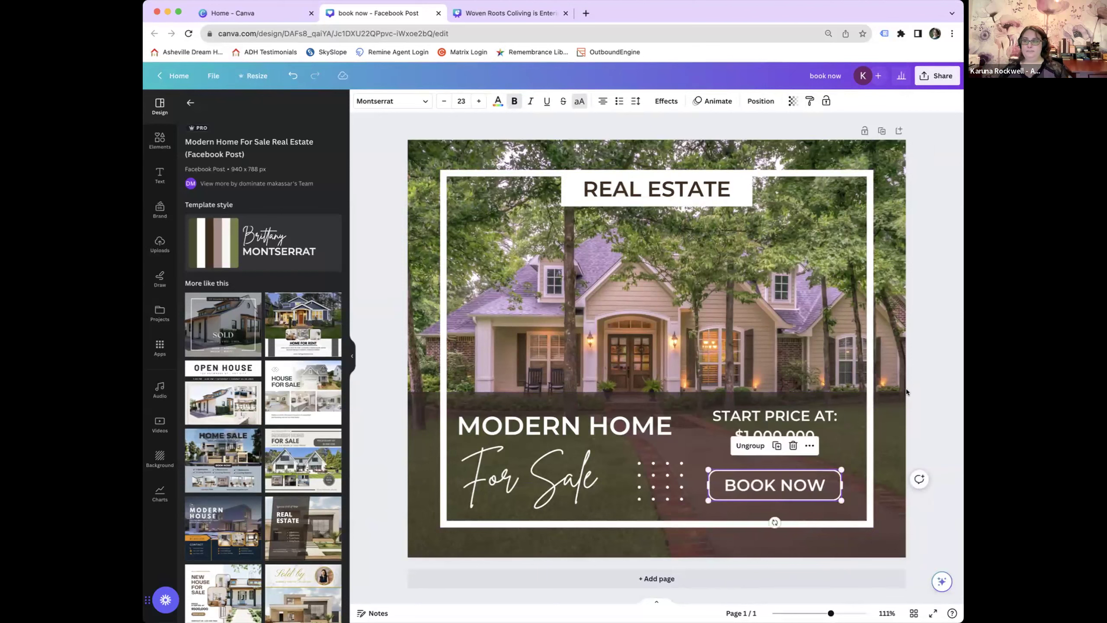
click(927, 385)
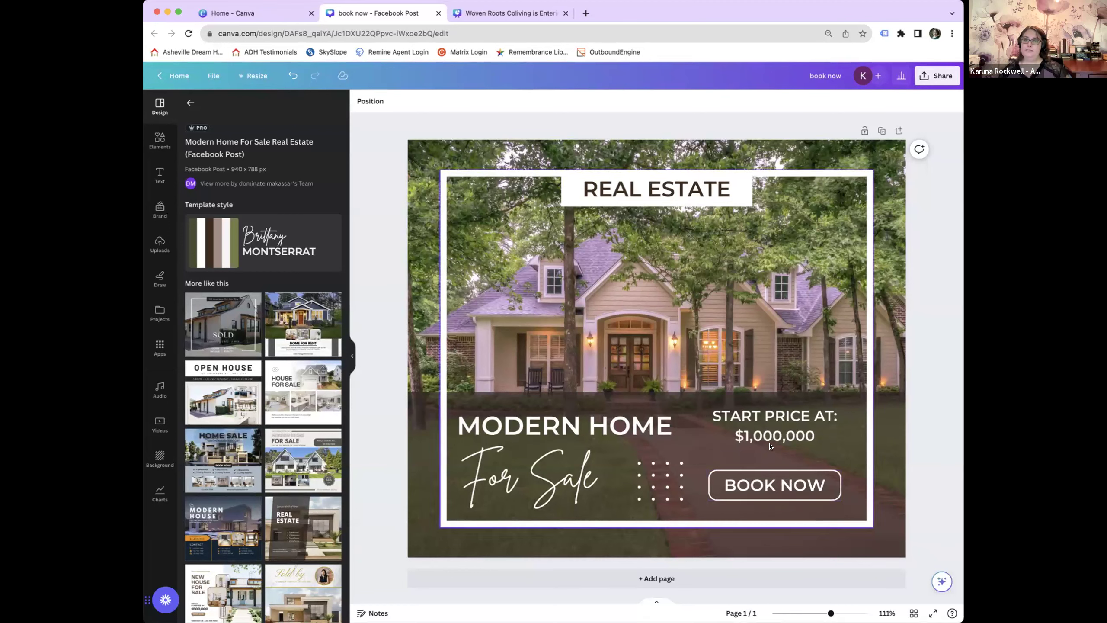
Group the MODERN HOME heading, the For Sale script and the dot grid, and move the group slightly up and to the right.
click(599, 432)
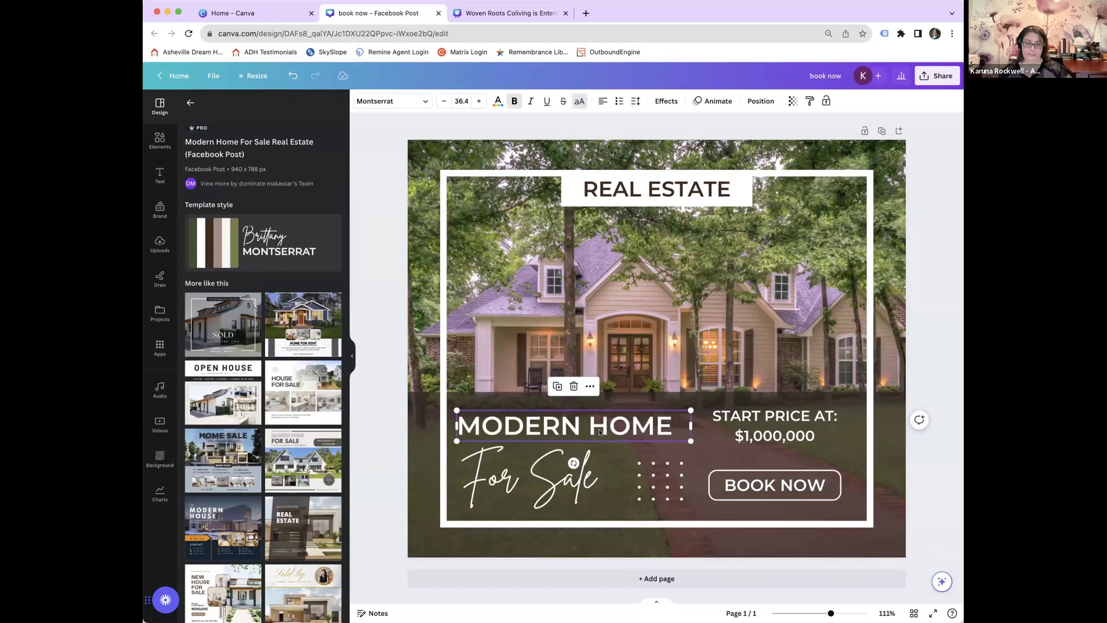
shift+click(610, 476)
shift+click(658, 479)
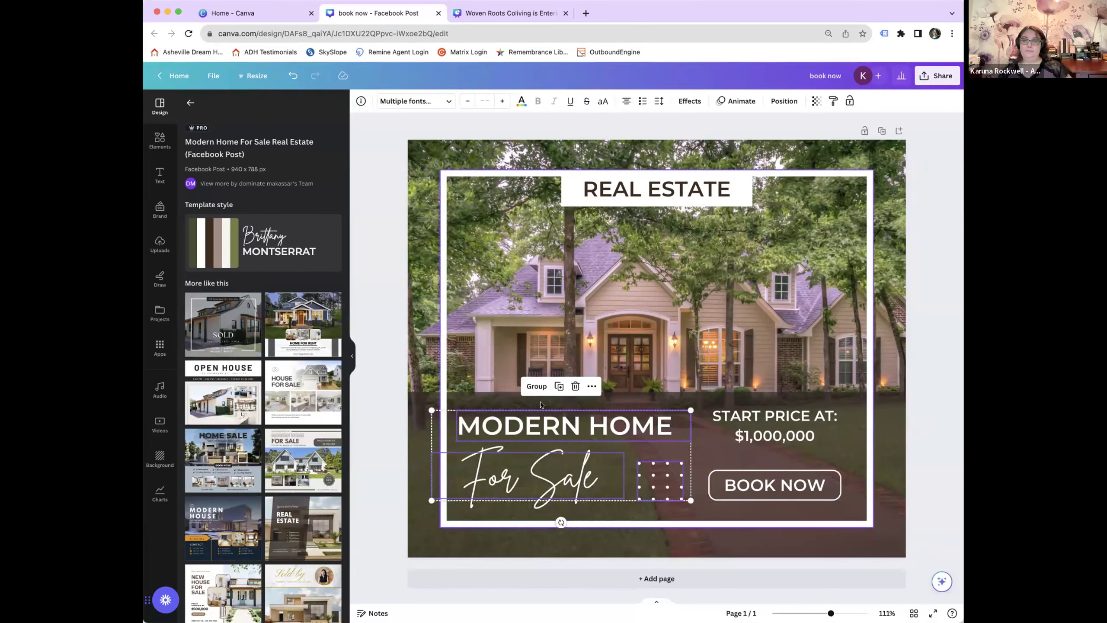
click(536, 390)
drag(550, 439, 559, 409)
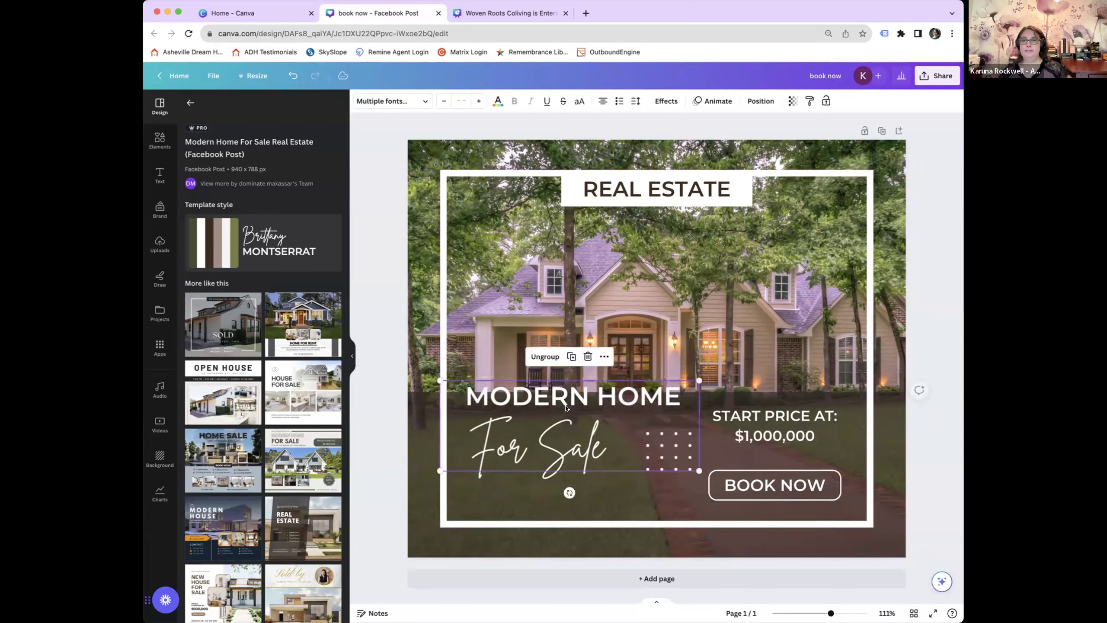
Move the BOOK NOW button to the frame's bottom center and raise the START PRICE AT text level with MODERN HOME.
drag(742, 478, 658, 497)
drag(792, 422, 793, 400)
click(751, 426)
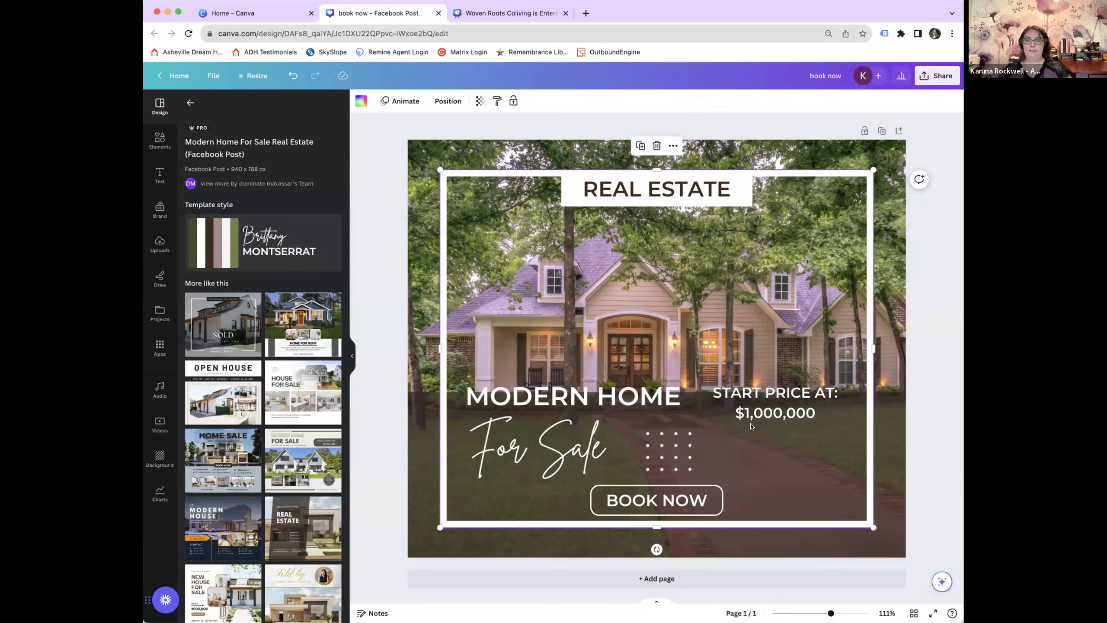
drag(756, 411, 757, 406)
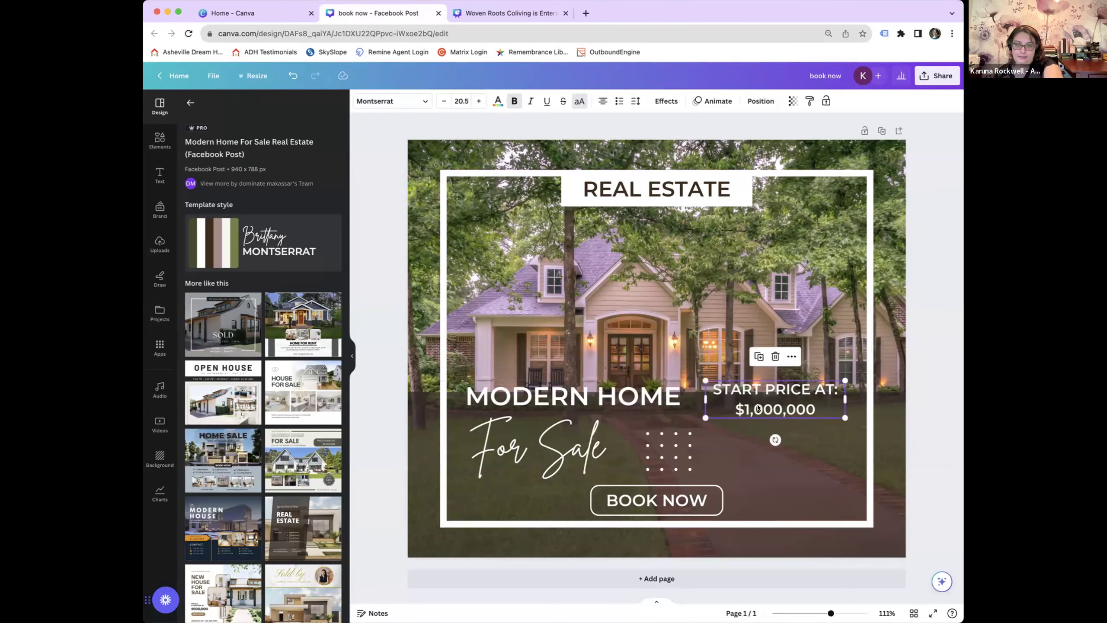
Ungroup the MODERN HOME heading, For Sale script and dot grid, and check that the heading can be selected on its own.
click(604, 399)
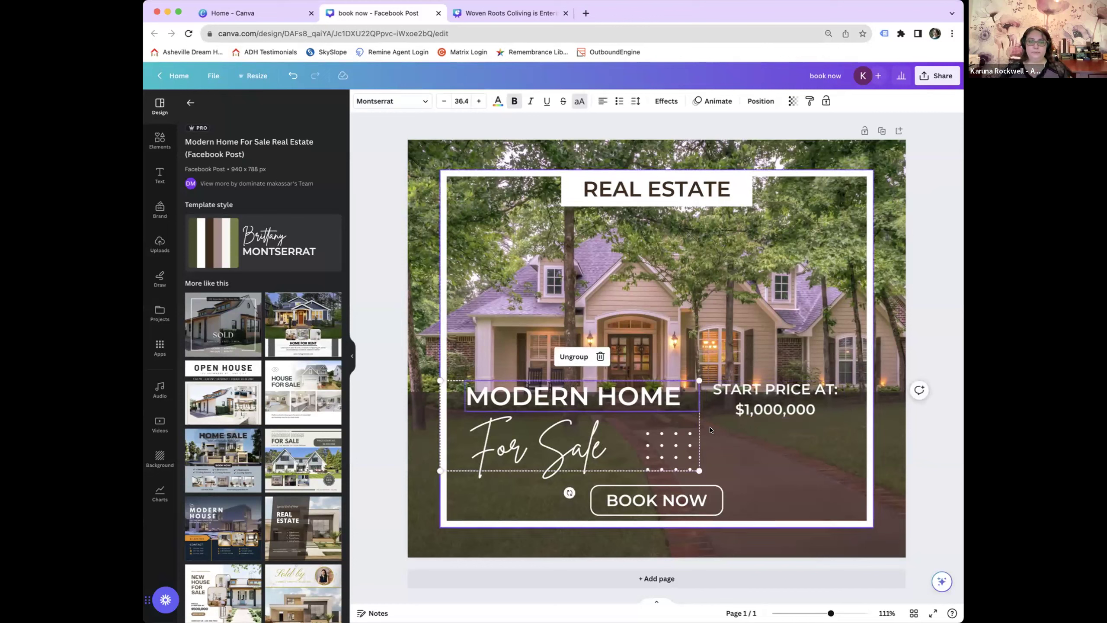
click(574, 360)
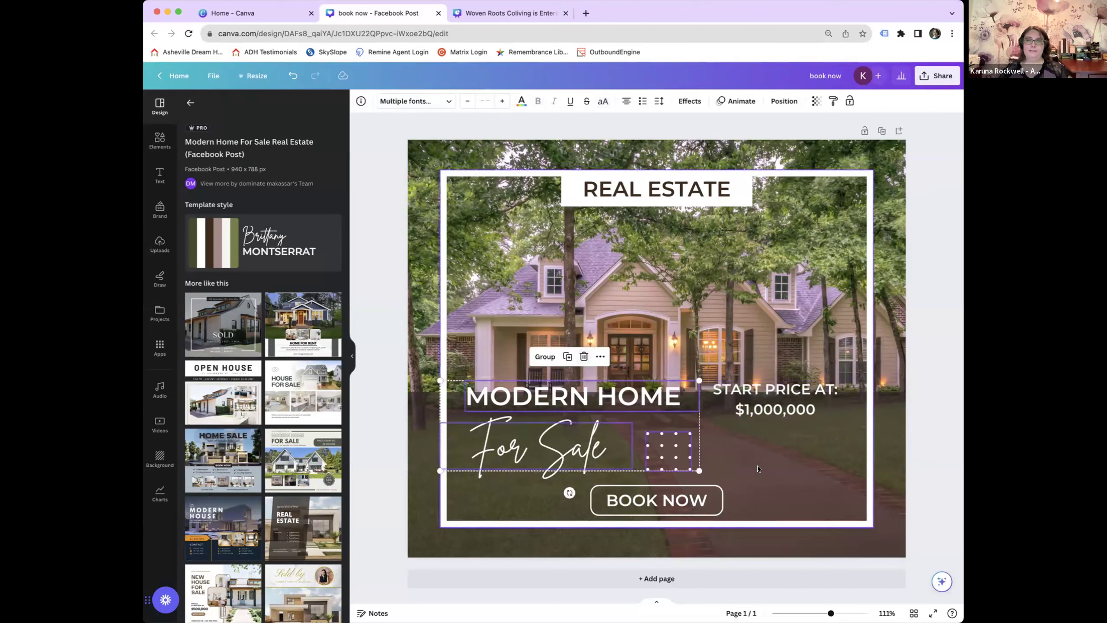
key(Escape)
click(599, 399)
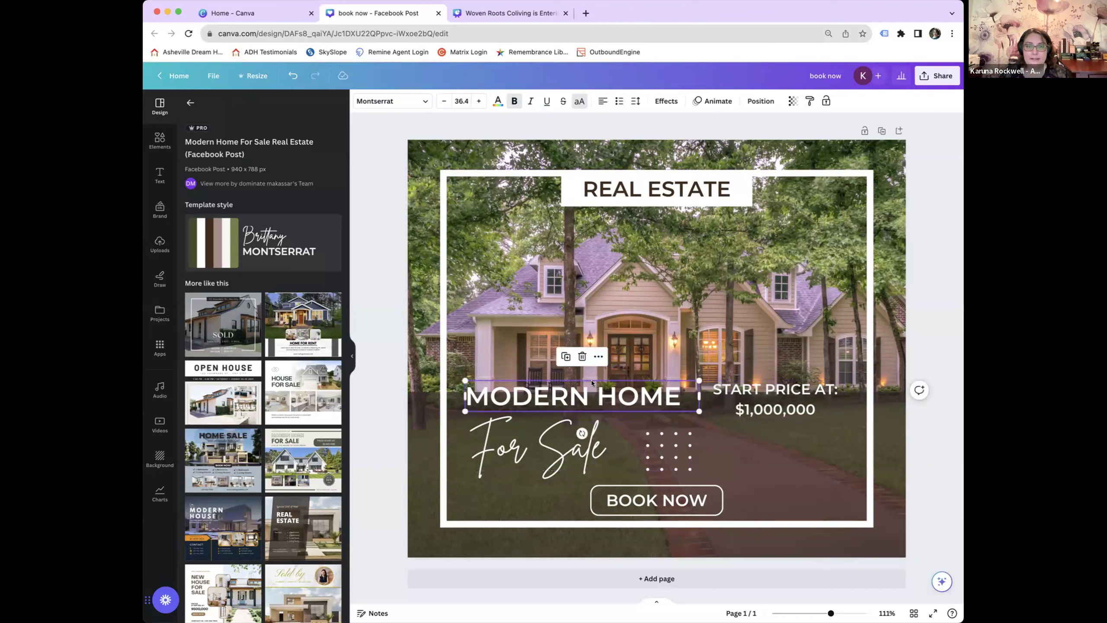
click(827, 443)
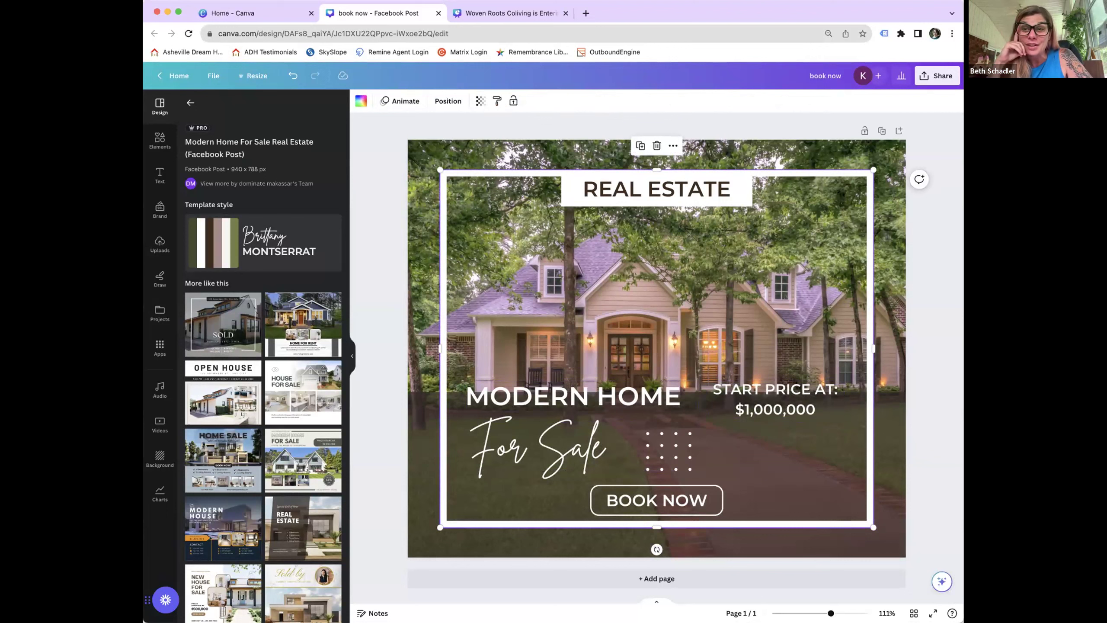
click(435, 150)
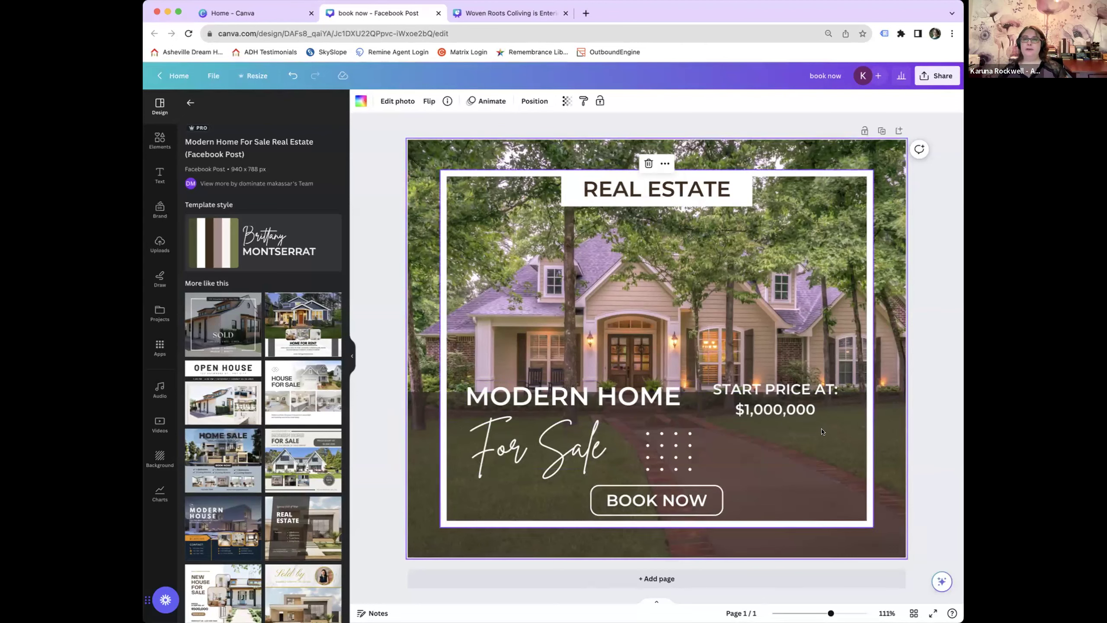
Add a second page and apply the White Grey Simple Photo Sold Real Estate template from the similar designs.
click(715, 579)
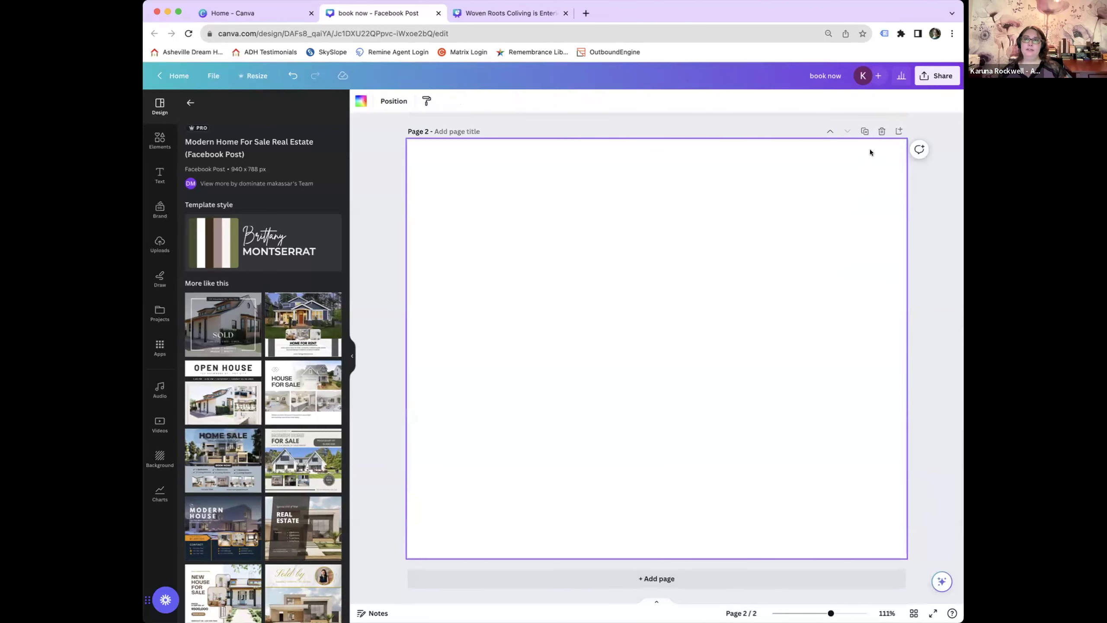
scroll(870, 150, up, 8)
scroll(871, 154, down, 7)
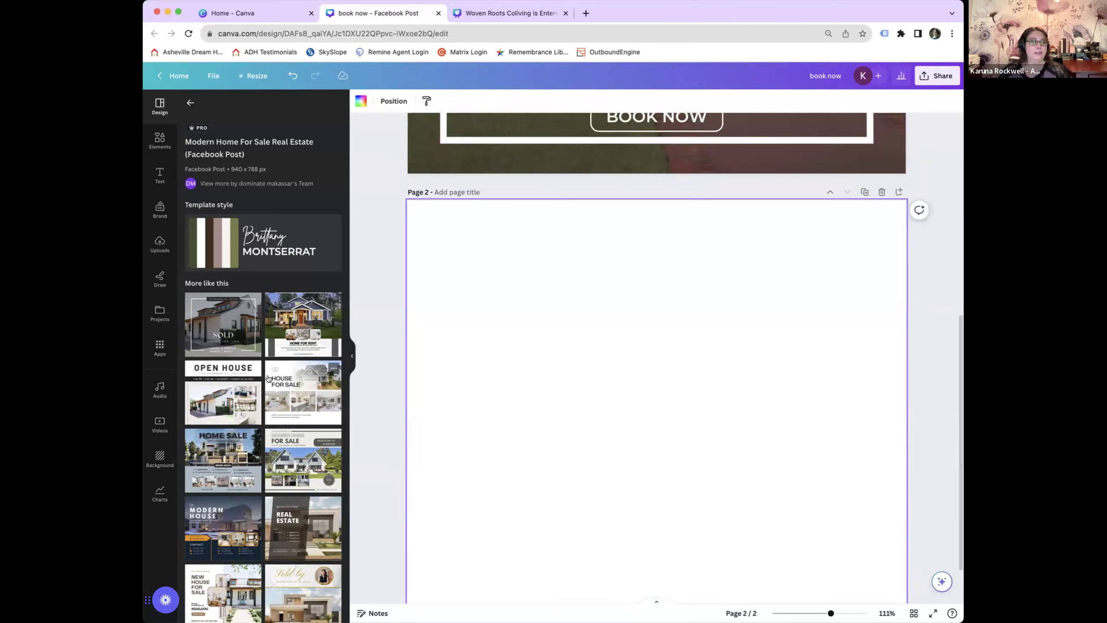
scroll(260, 424, down, 2)
scroll(260, 424, down, 10)
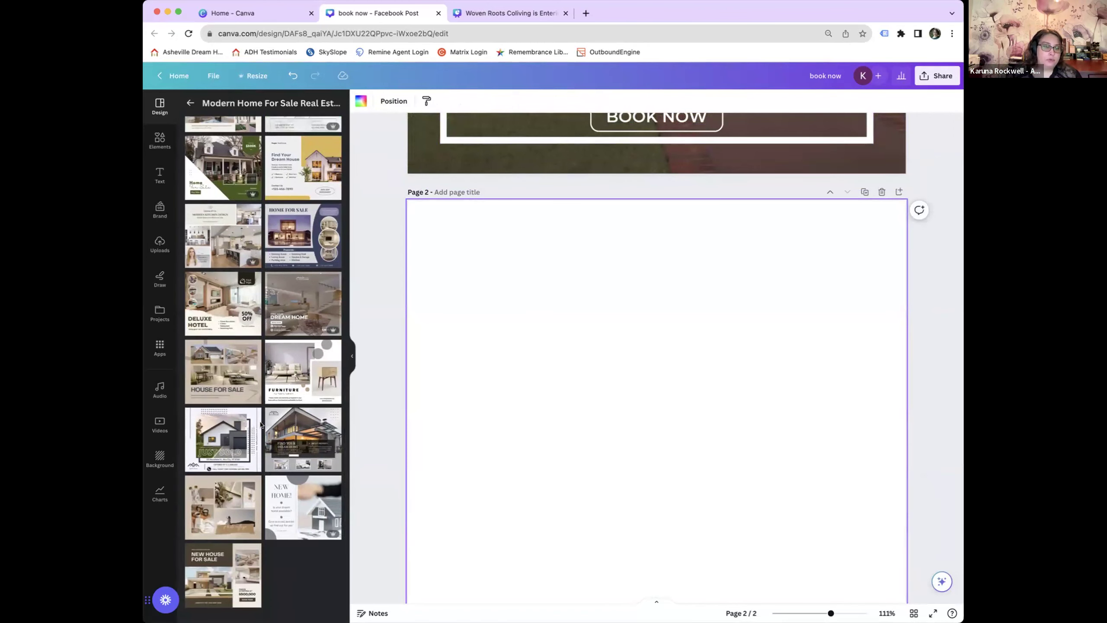
scroll(260, 424, up, 8)
scroll(260, 424, up, 4)
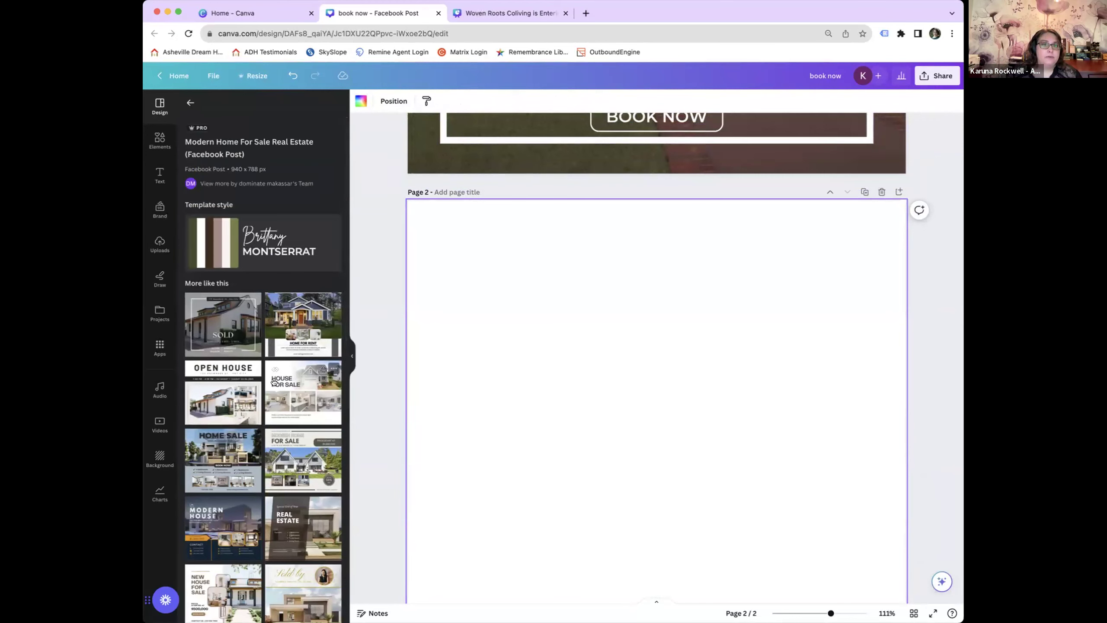
scroll(274, 378, down, 3)
scroll(273, 382, down, 2)
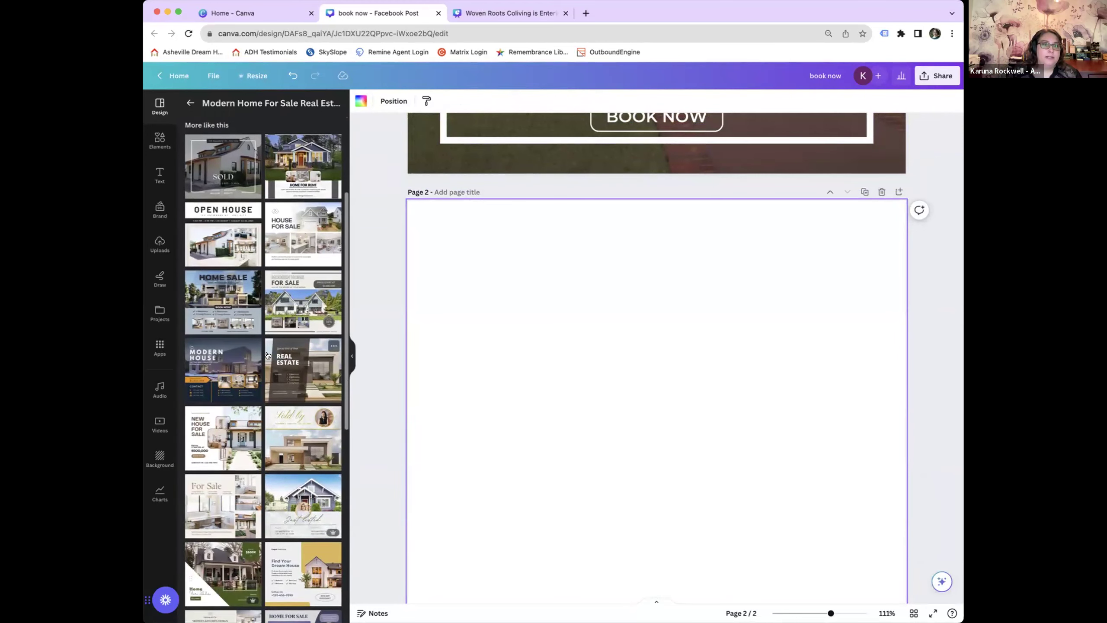
scroll(229, 247, up, 2)
click(229, 247)
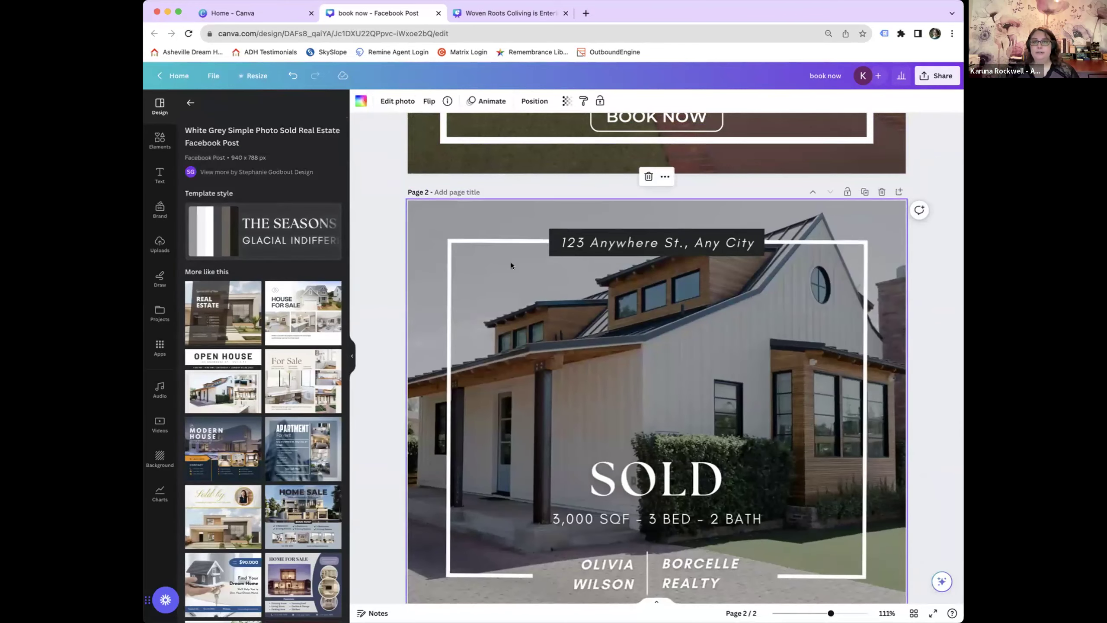
Add a third page and apply the Gray Minimalist Home For Sale template from the similar designs.
scroll(511, 262, up, 5)
scroll(511, 262, down, 5)
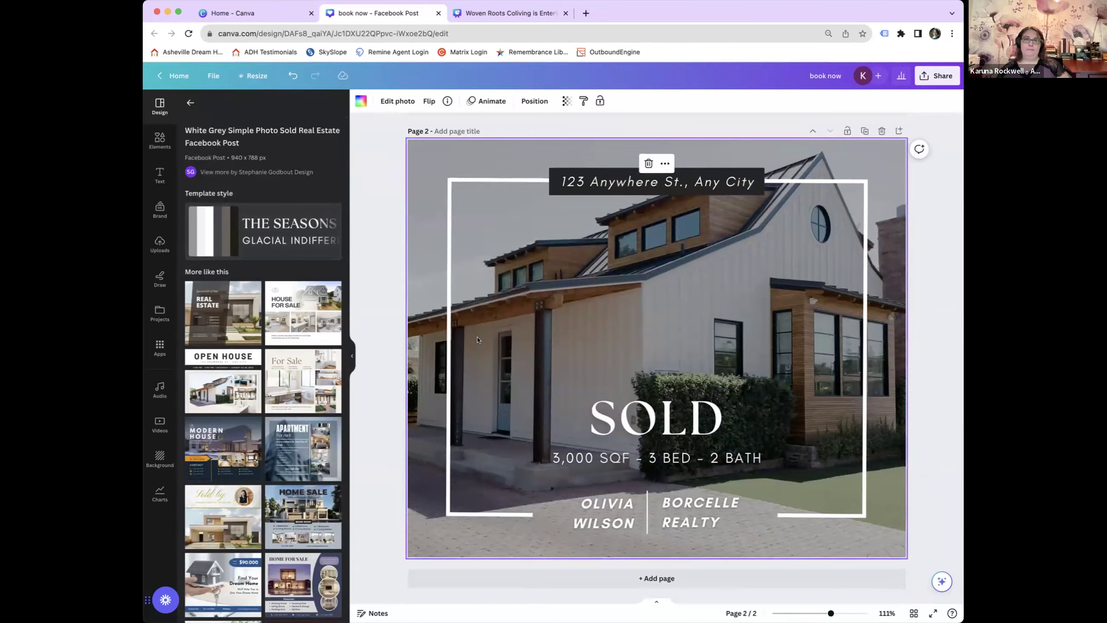
scroll(378, 359, up, 5)
scroll(690, 509, down, 5)
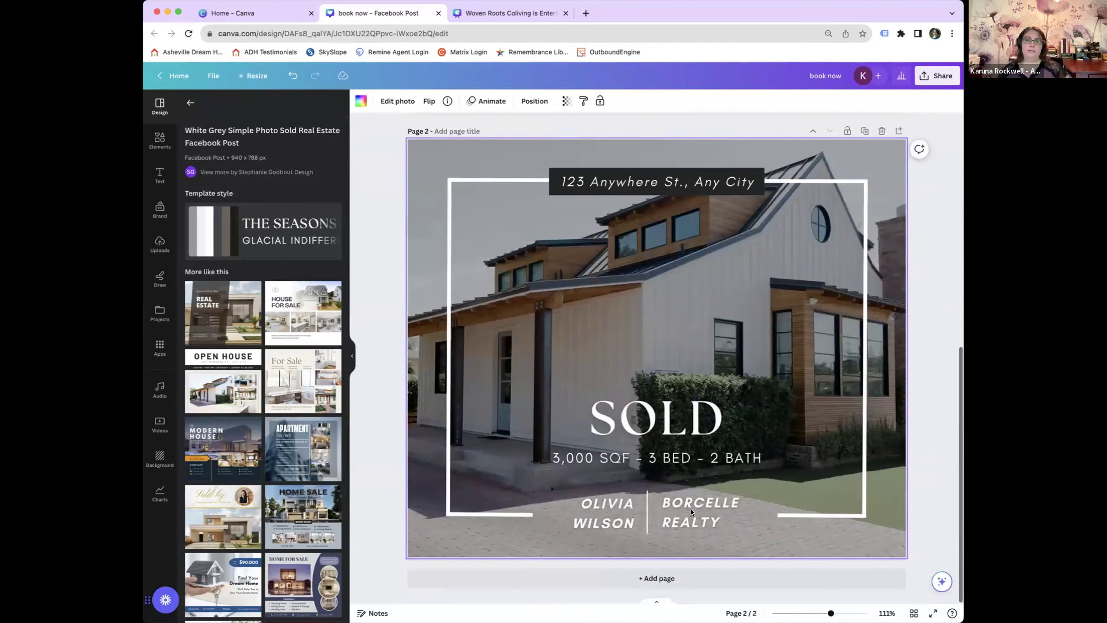
click(680, 578)
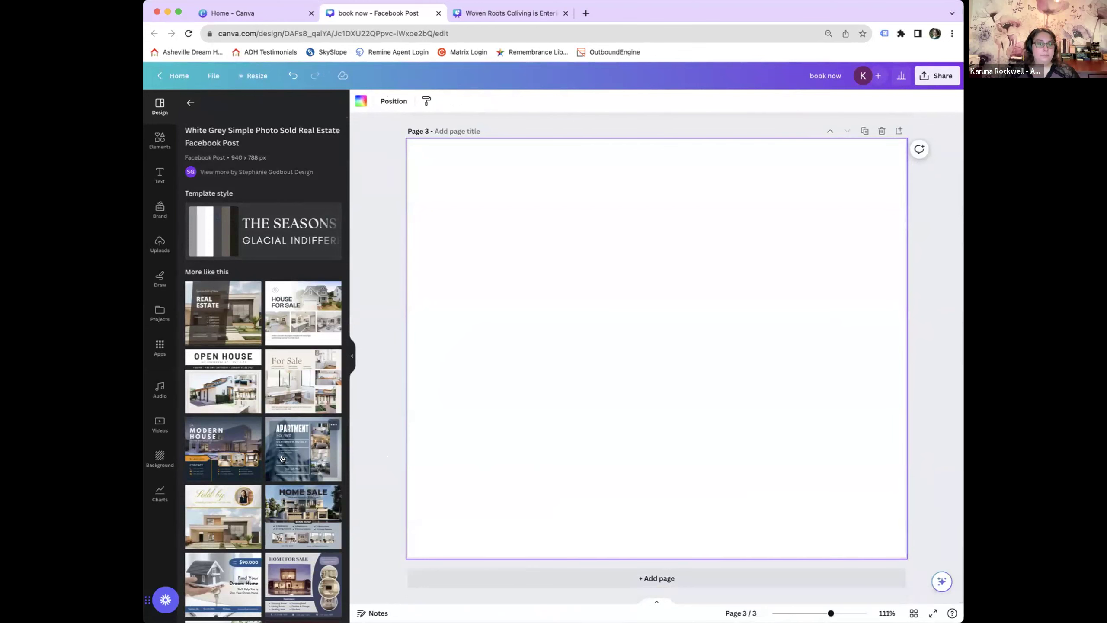
scroll(282, 459, down, 6)
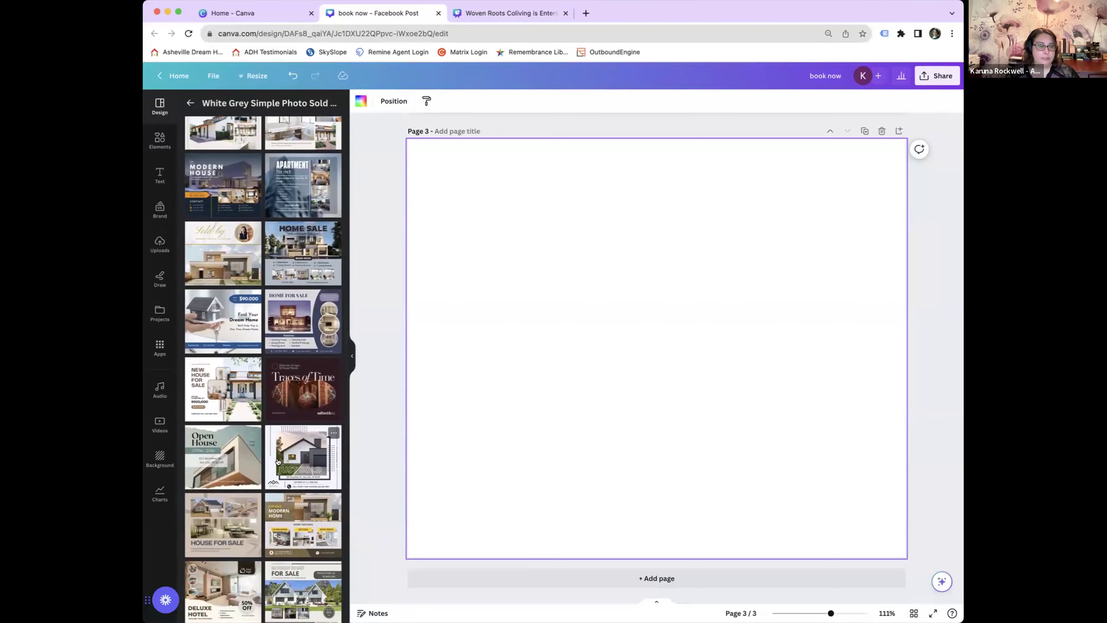
click(291, 347)
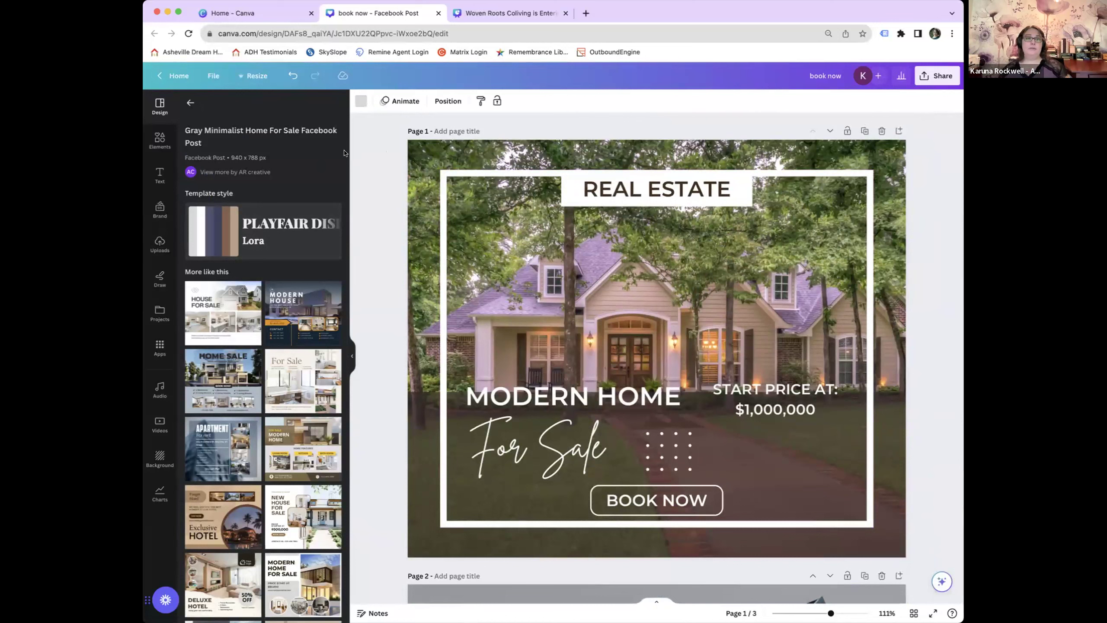
Open the brand kit and look through the logos and color palettes of the ADH kit.
click(152, 213)
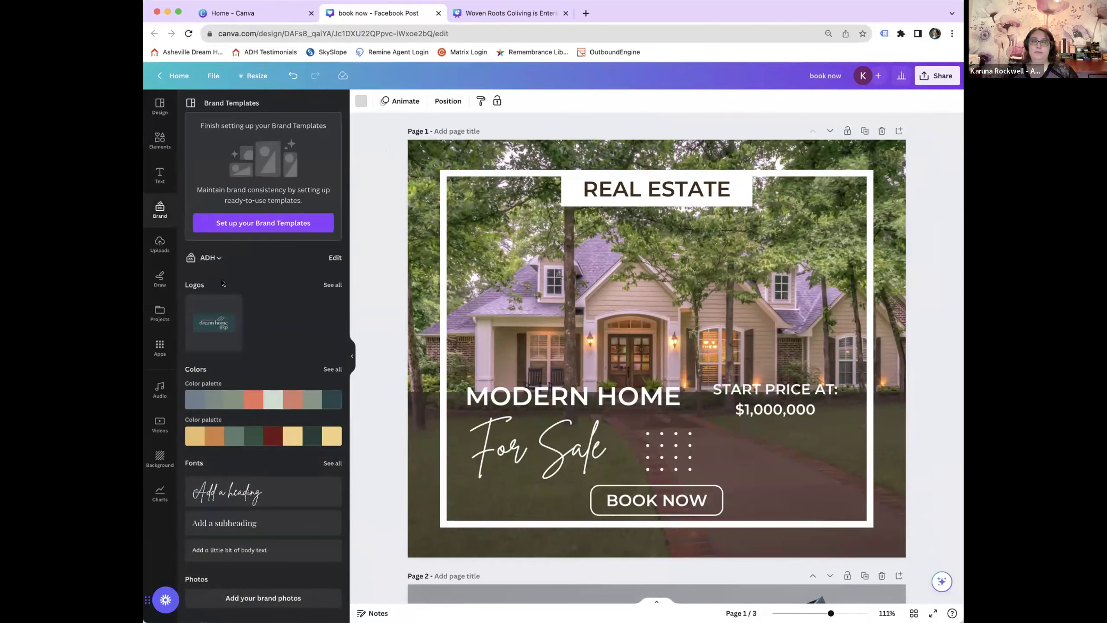
scroll(254, 421, down, 2)
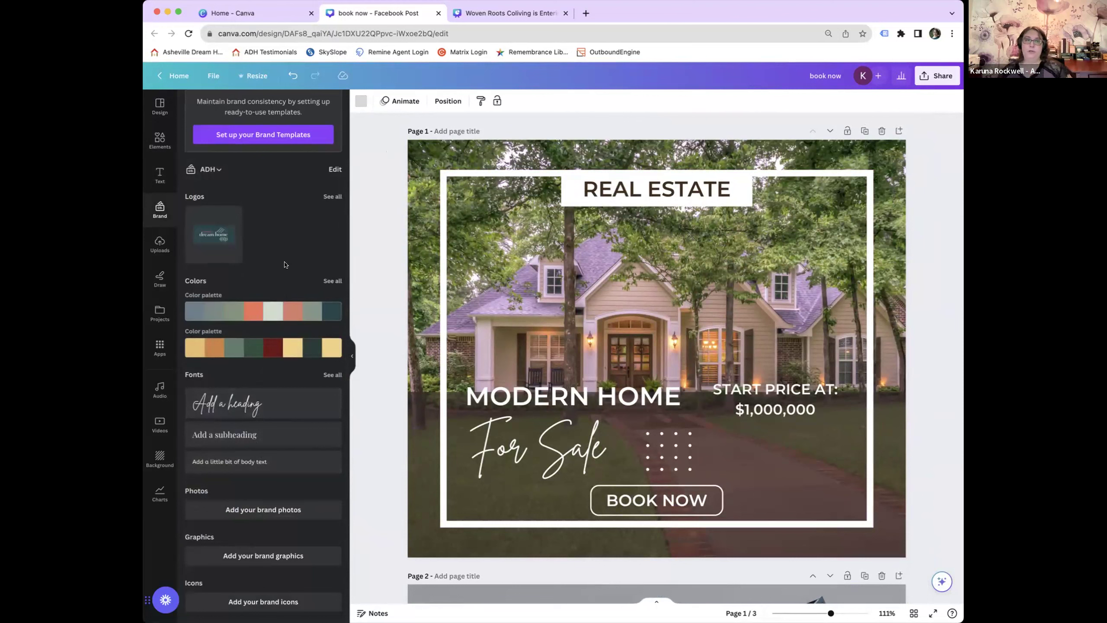
scroll(285, 262, up, 2)
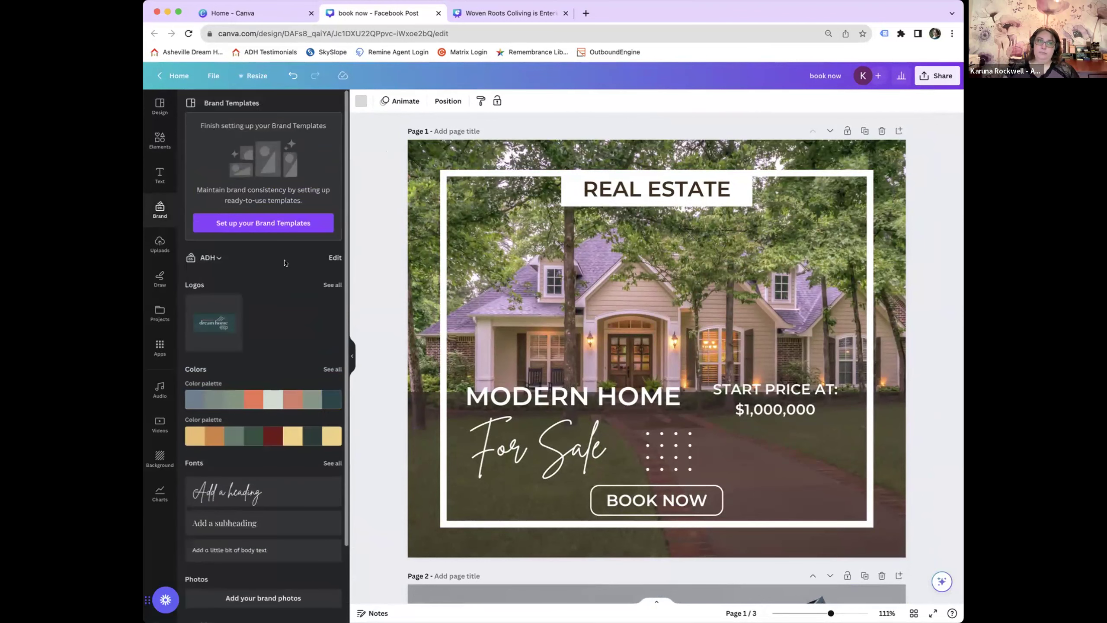
click(328, 259)
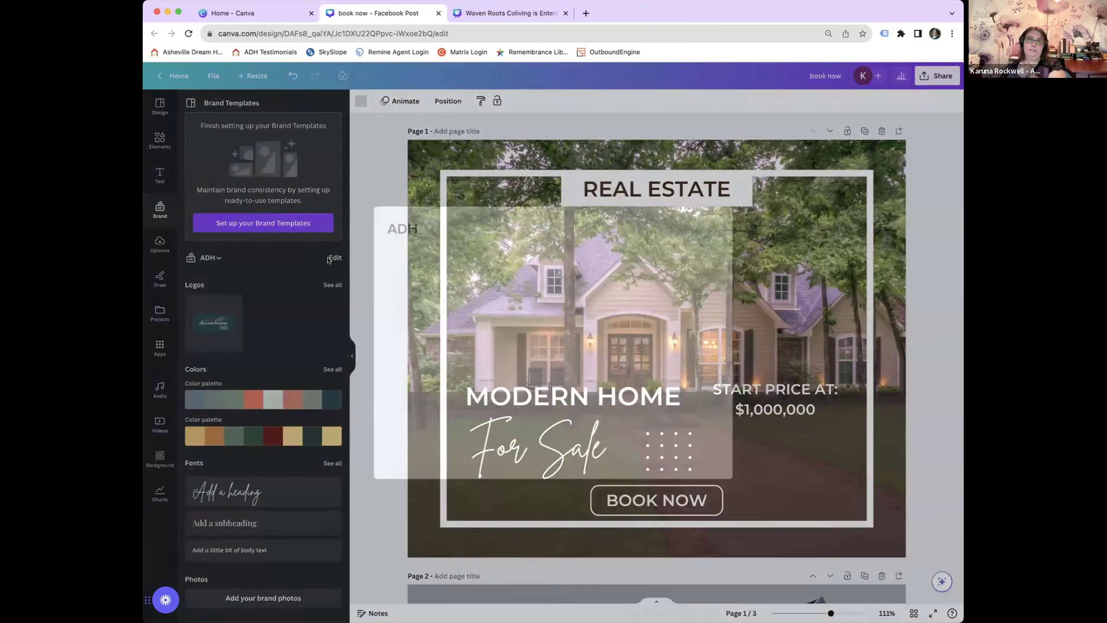
scroll(536, 312, down, 5)
scroll(536, 313, up, 5)
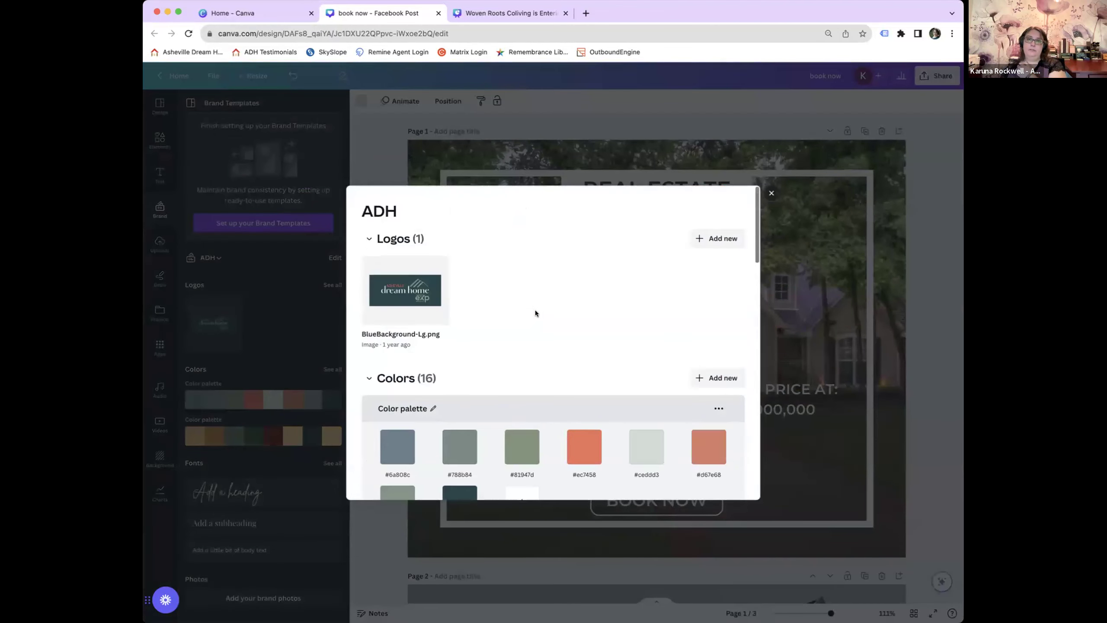
click(771, 194)
Switch to the KarunaLuna Design brand kit to look at its colors and return to the ADH kit.
click(217, 259)
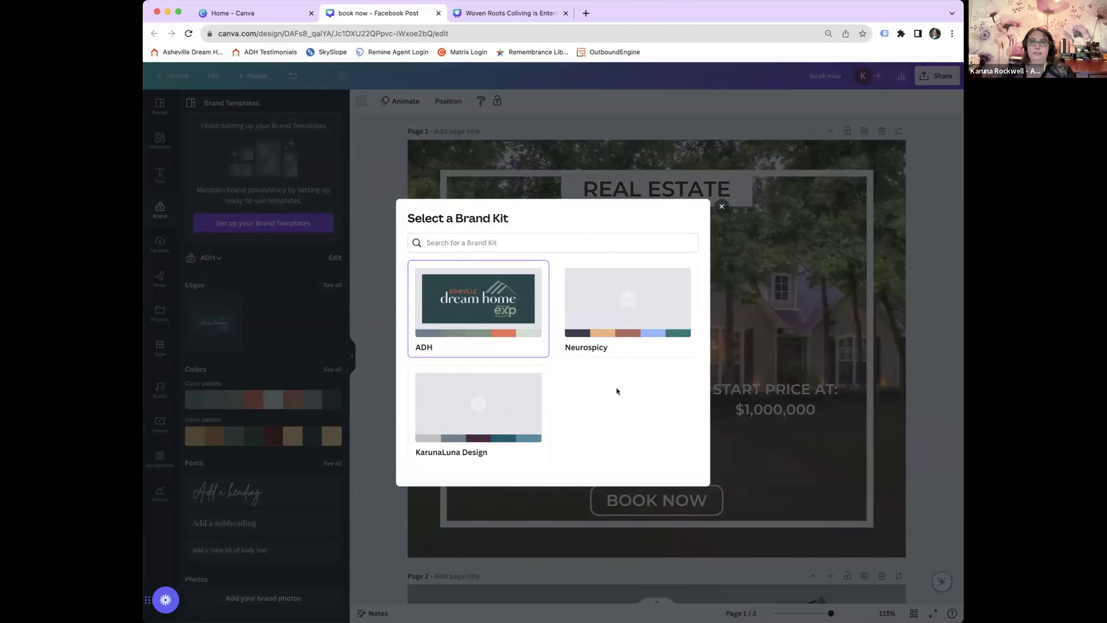
click(722, 206)
click(216, 256)
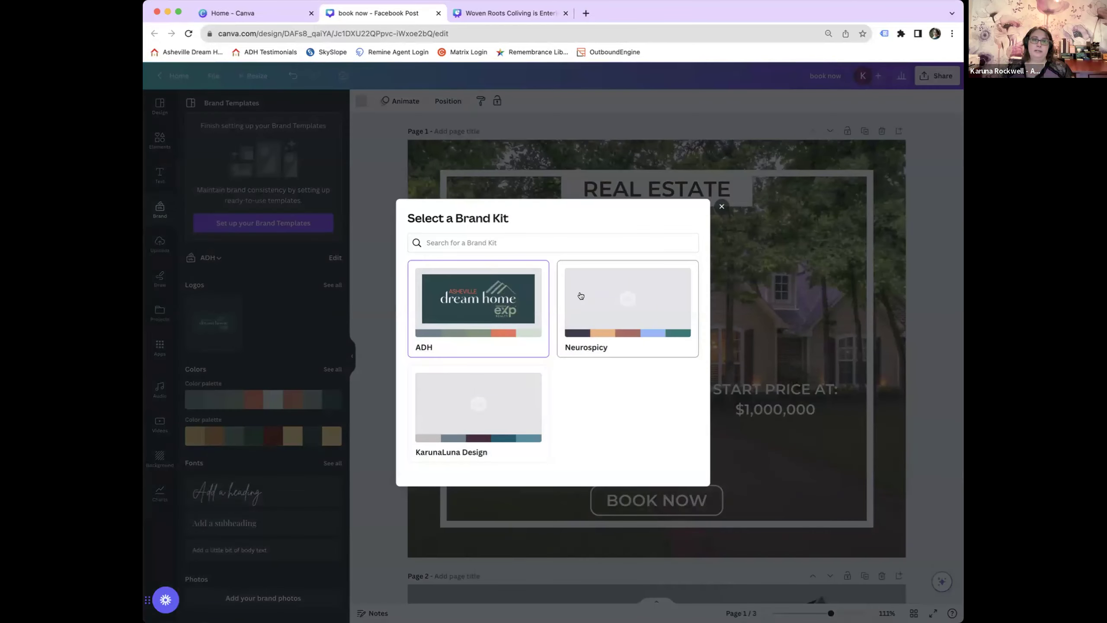
click(486, 449)
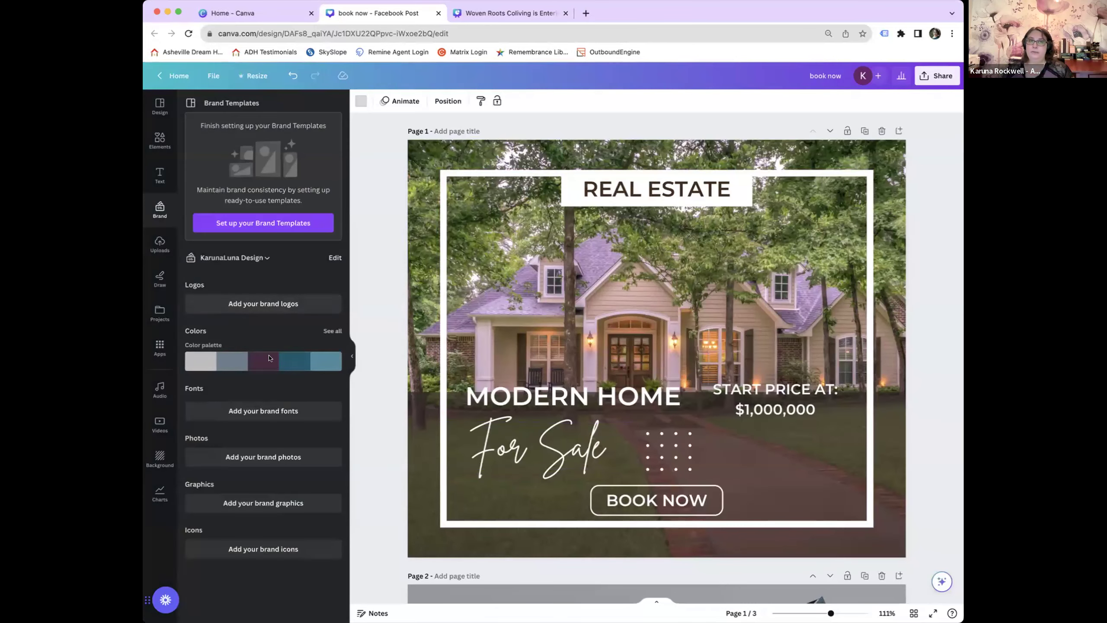
mouse_move(256, 365)
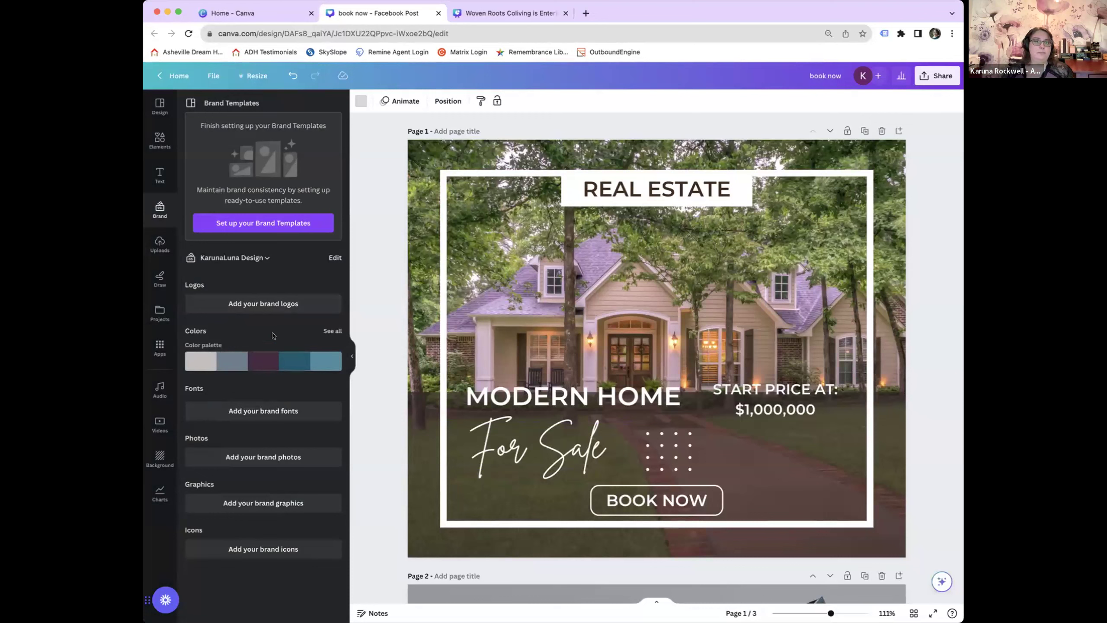
click(256, 258)
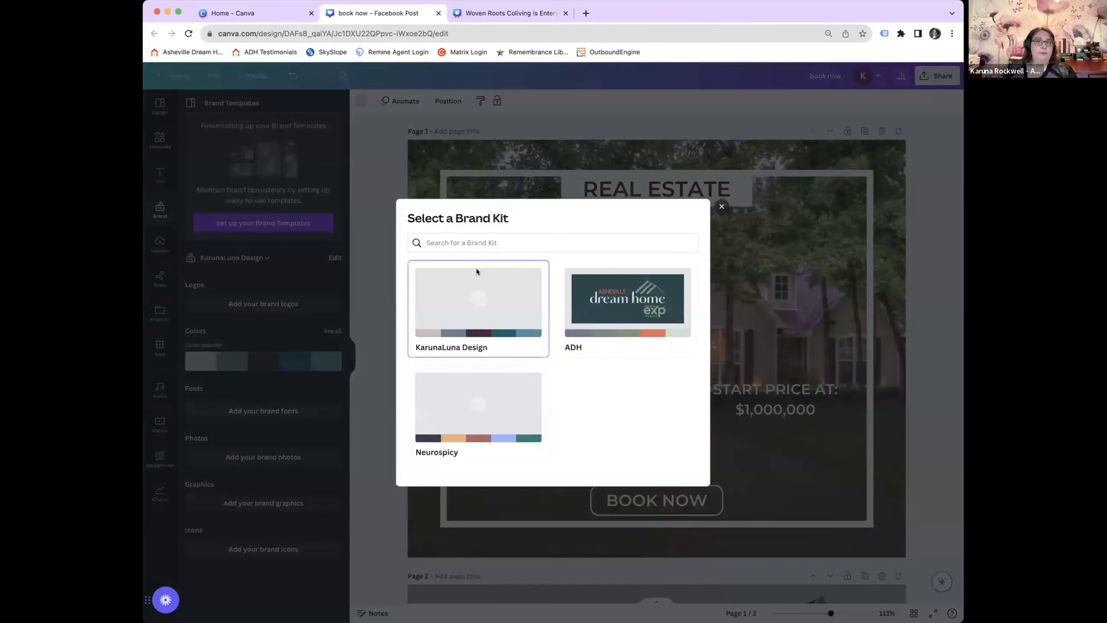
click(640, 307)
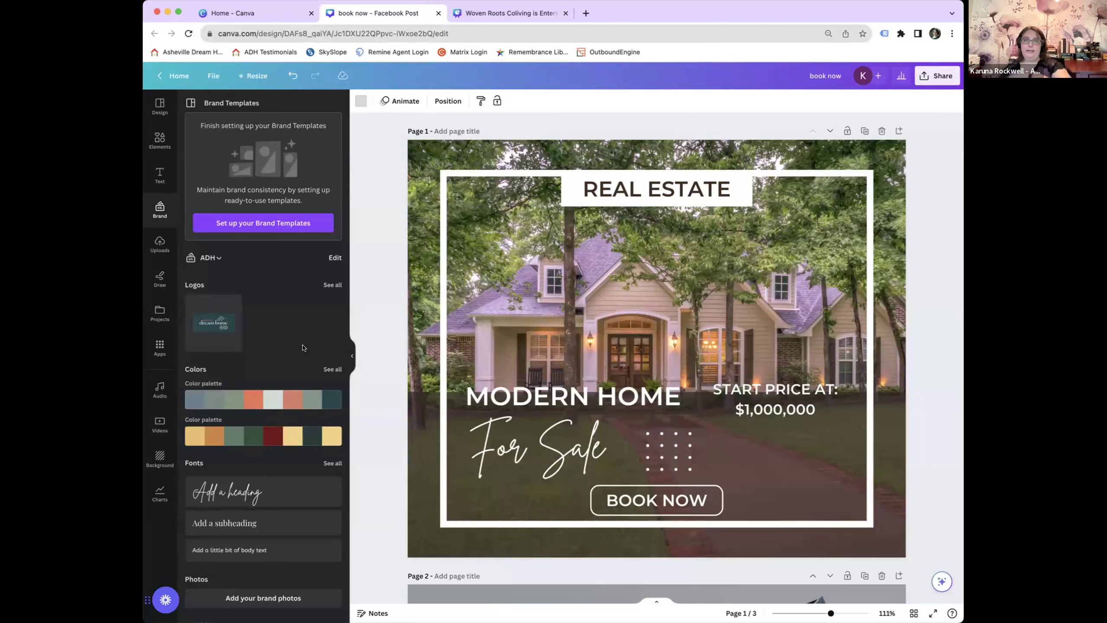
Try the first ADH color palette on page 1 and undo the recoloring.
click(252, 399)
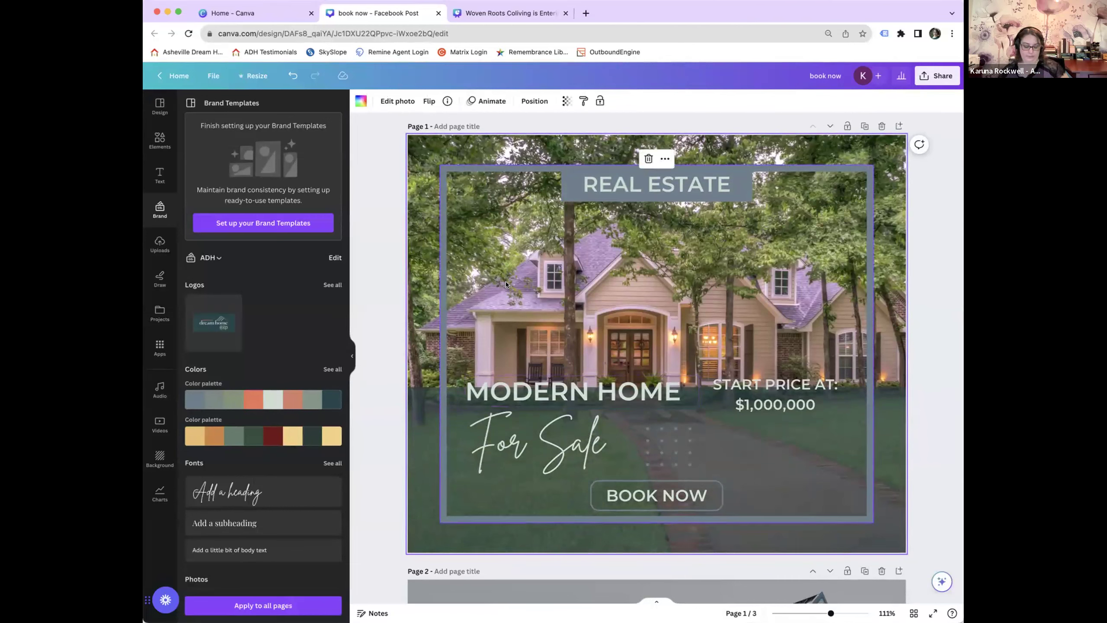
key(super+z)
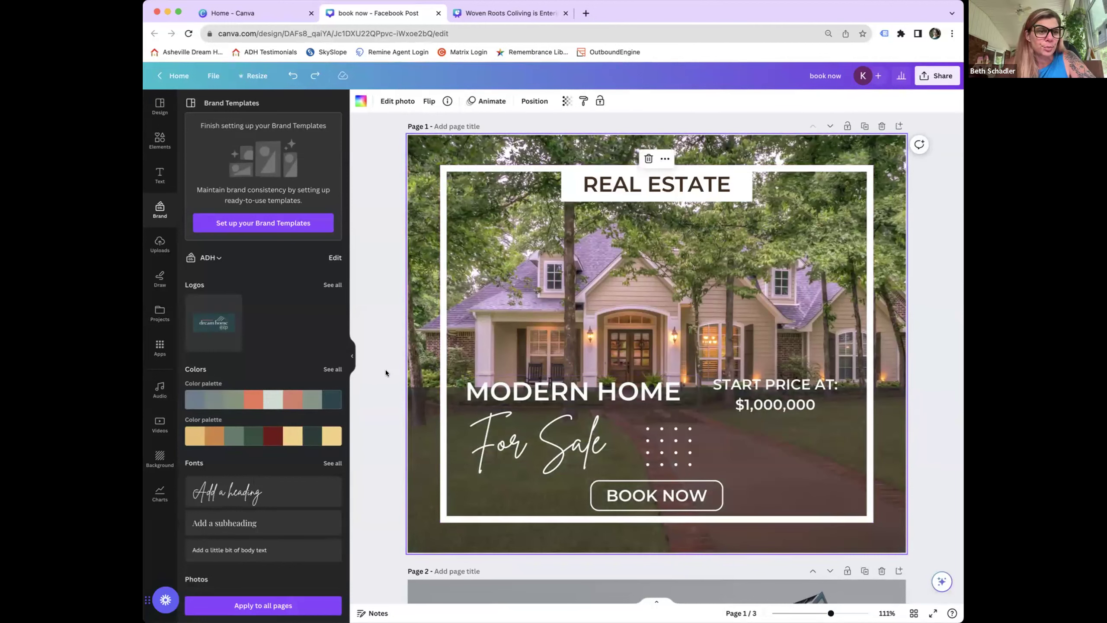
scroll(385, 373, down, 1)
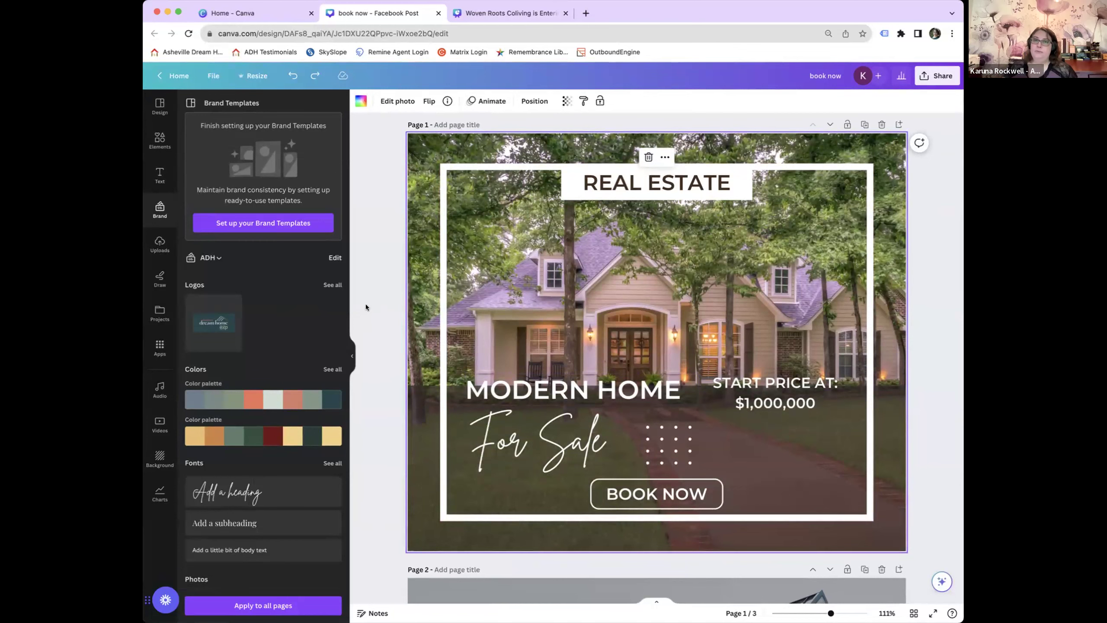
scroll(497, 328, down, 5)
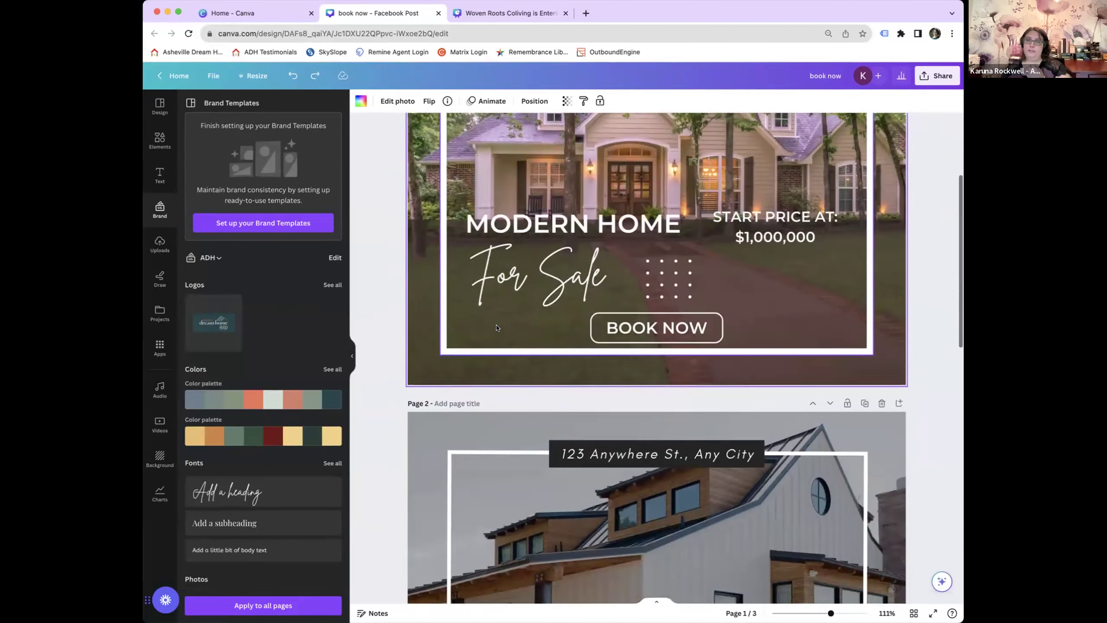
scroll(497, 328, up, 5)
Recolor page 1 with a green variation of the first ADH palette, apply it to all pages, and review the three pages.
mouse_move(264, 401)
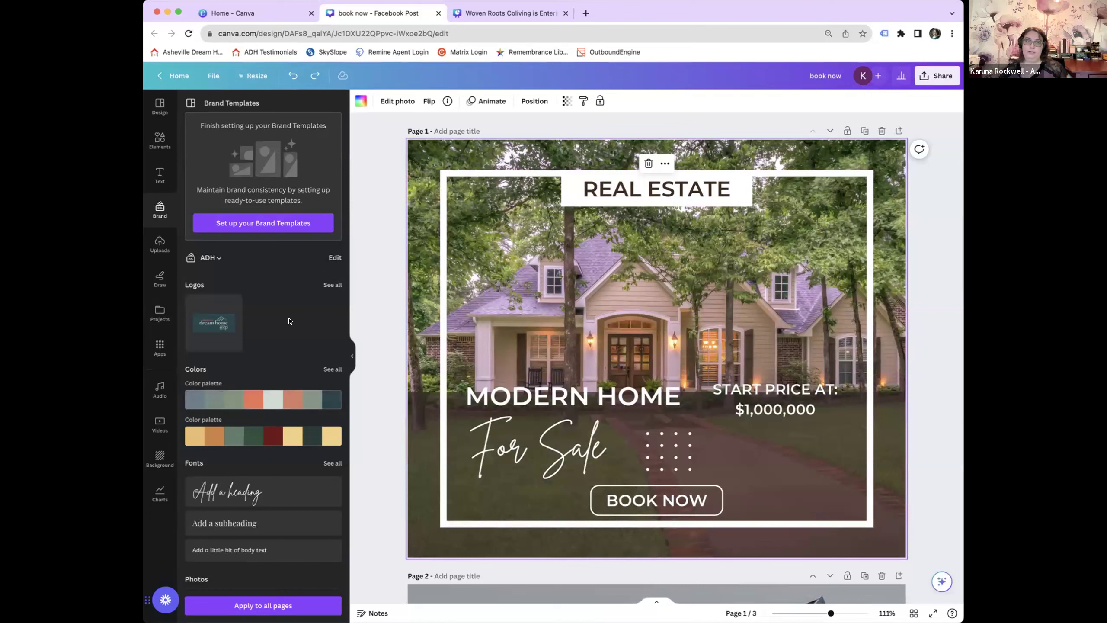
click(256, 401)
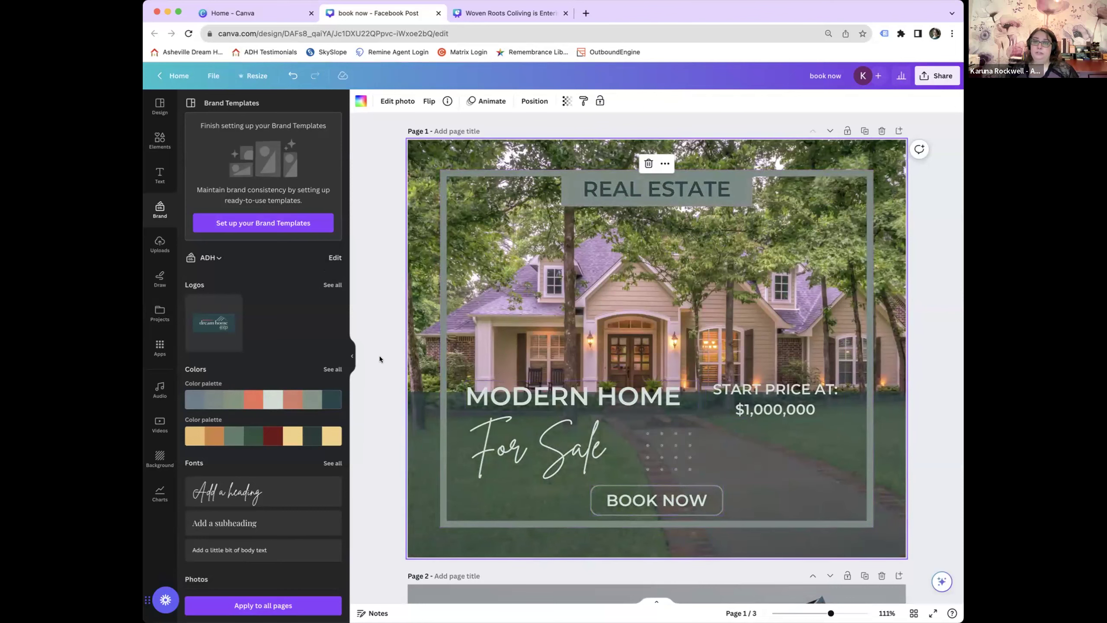
scroll(378, 356, down, 5)
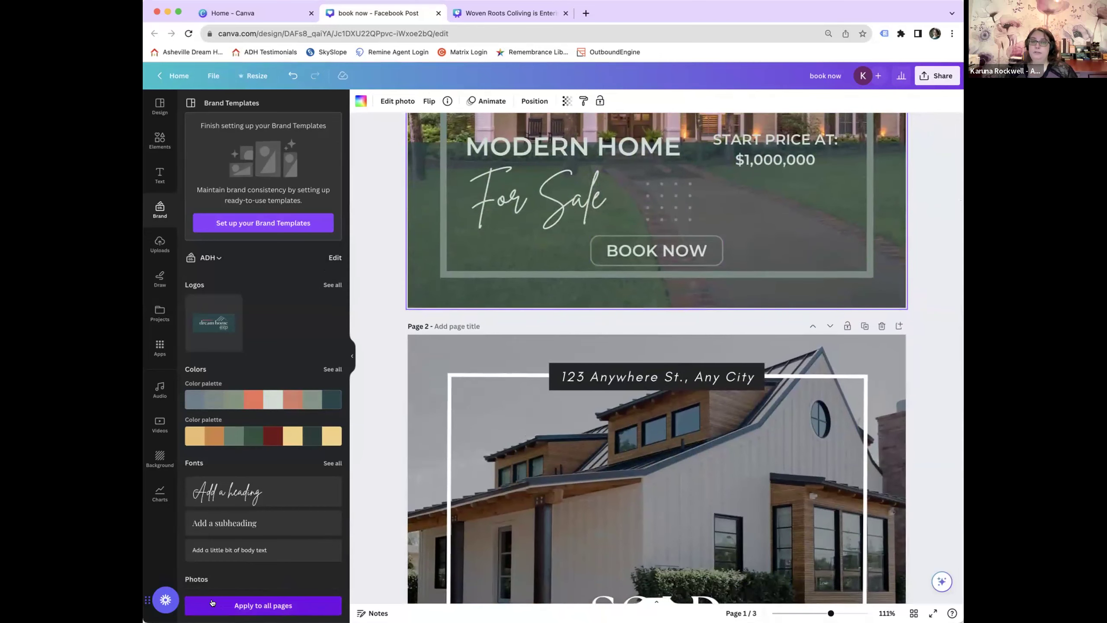
click(286, 607)
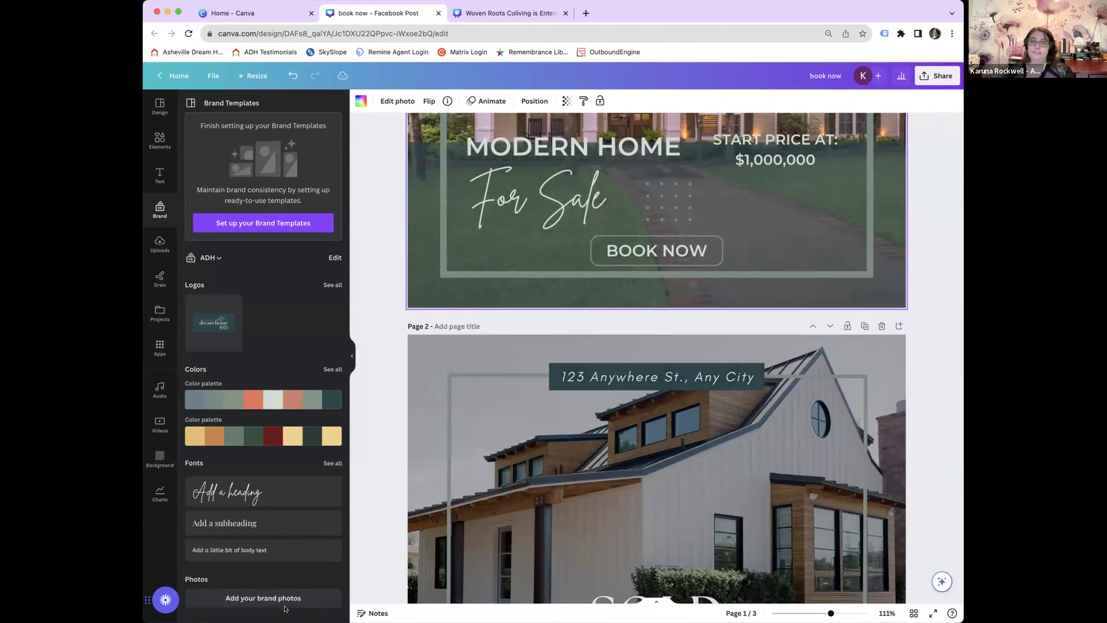
scroll(361, 498, down, 3)
scroll(361, 498, down, 2)
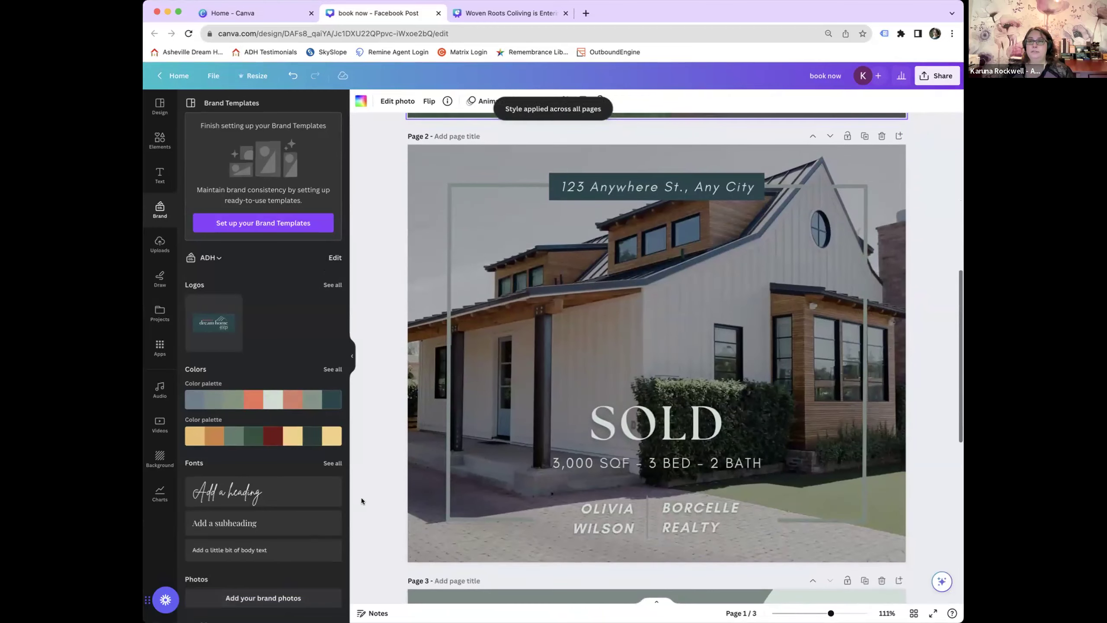
scroll(361, 498, down, 6)
scroll(362, 498, down, 4)
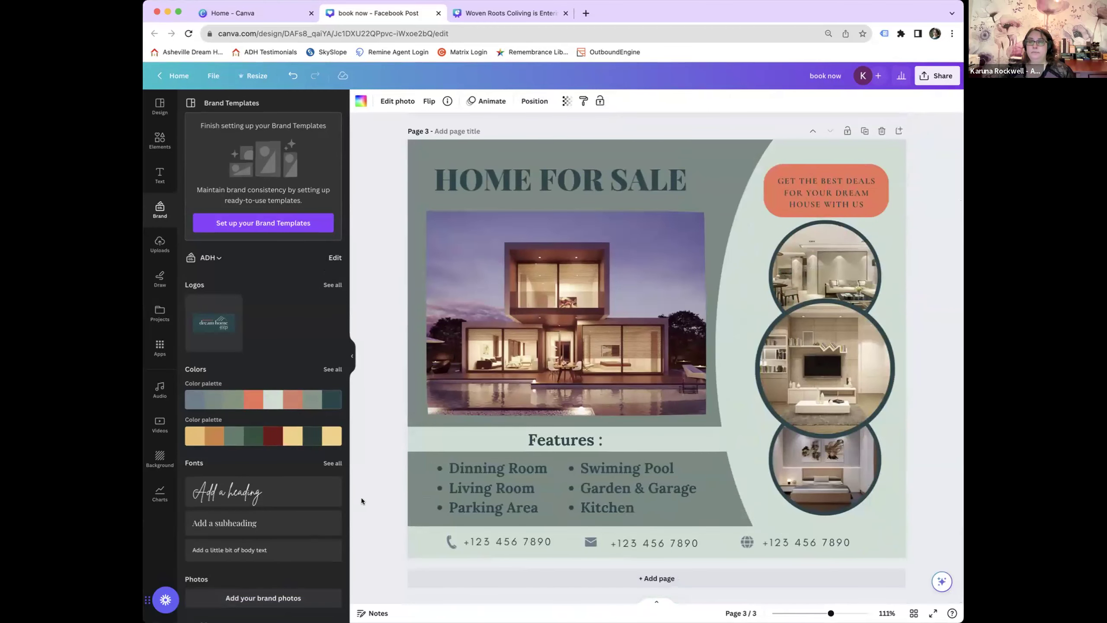
scroll(361, 498, up, 12)
scroll(362, 499, up, 3)
scroll(362, 499, down, 15)
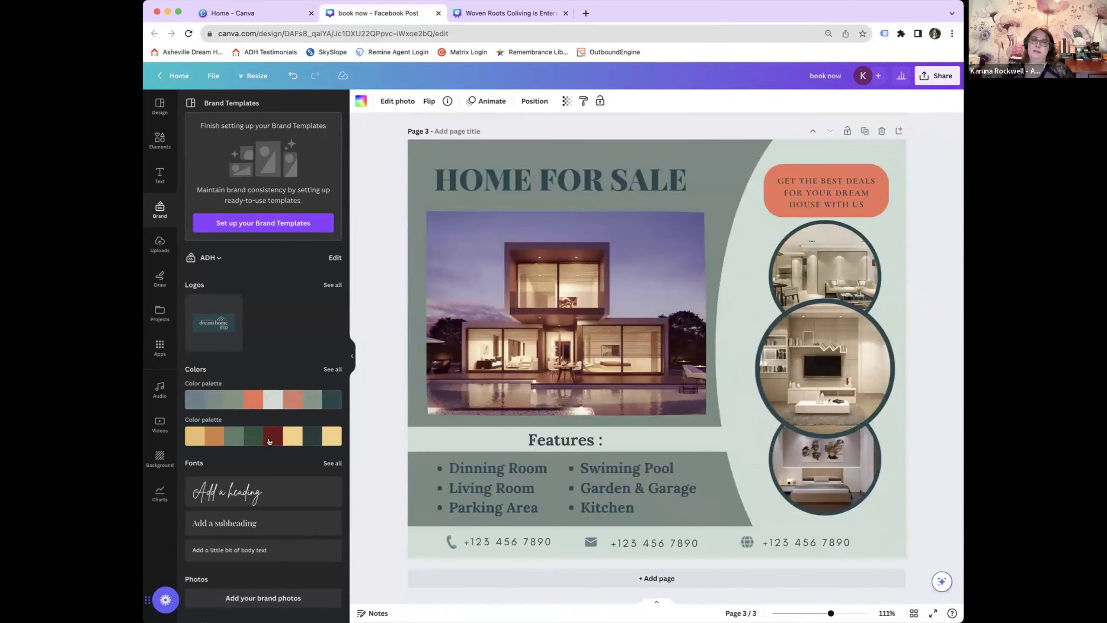
Shuffle the first ADH palette on page 3 to the coral and dark teal variation and apply it to all pages.
click(262, 398)
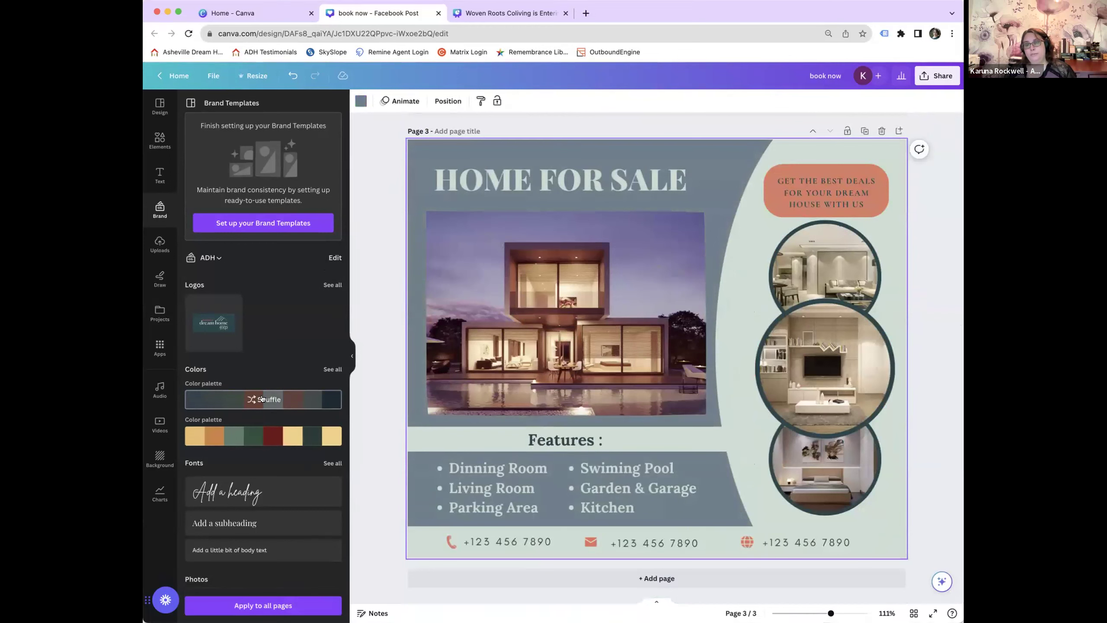
click(262, 398)
click(262, 399)
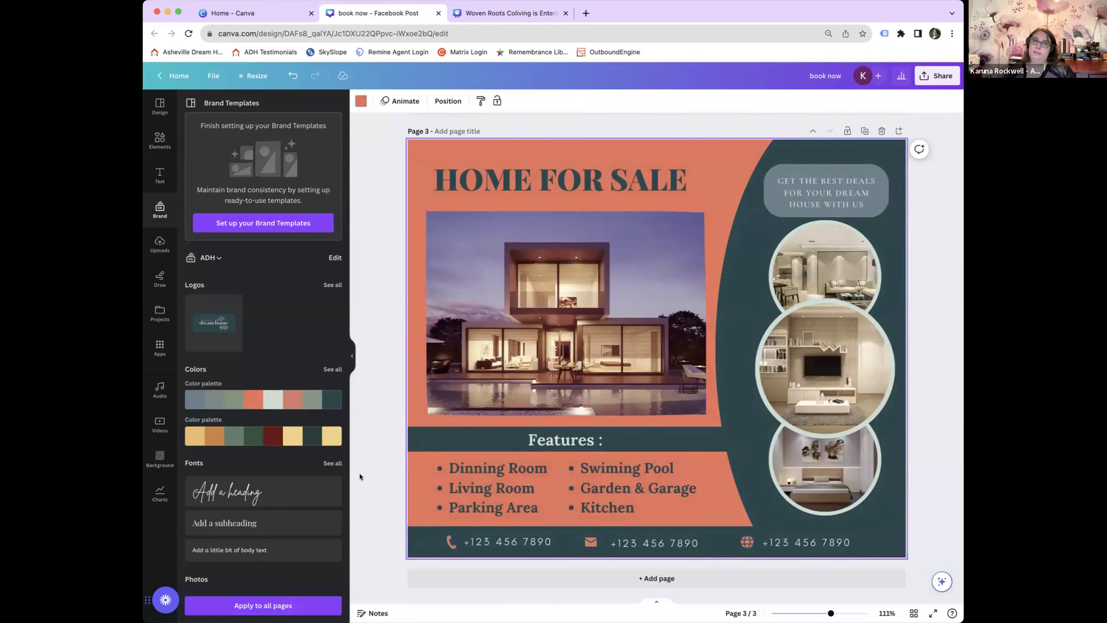
click(287, 605)
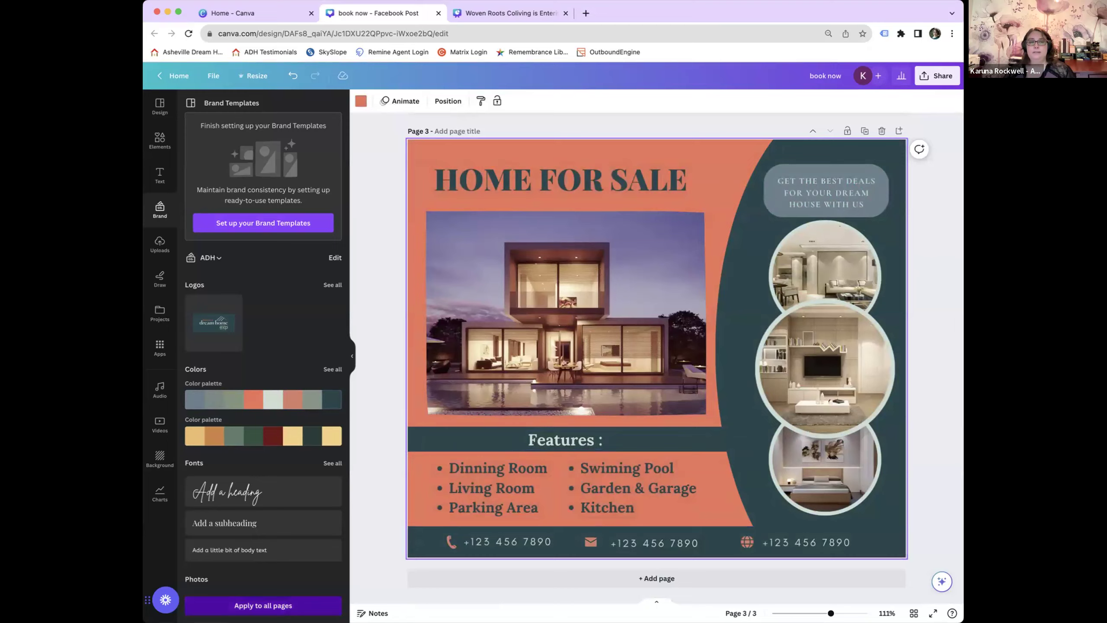
scroll(410, 430, up, 10)
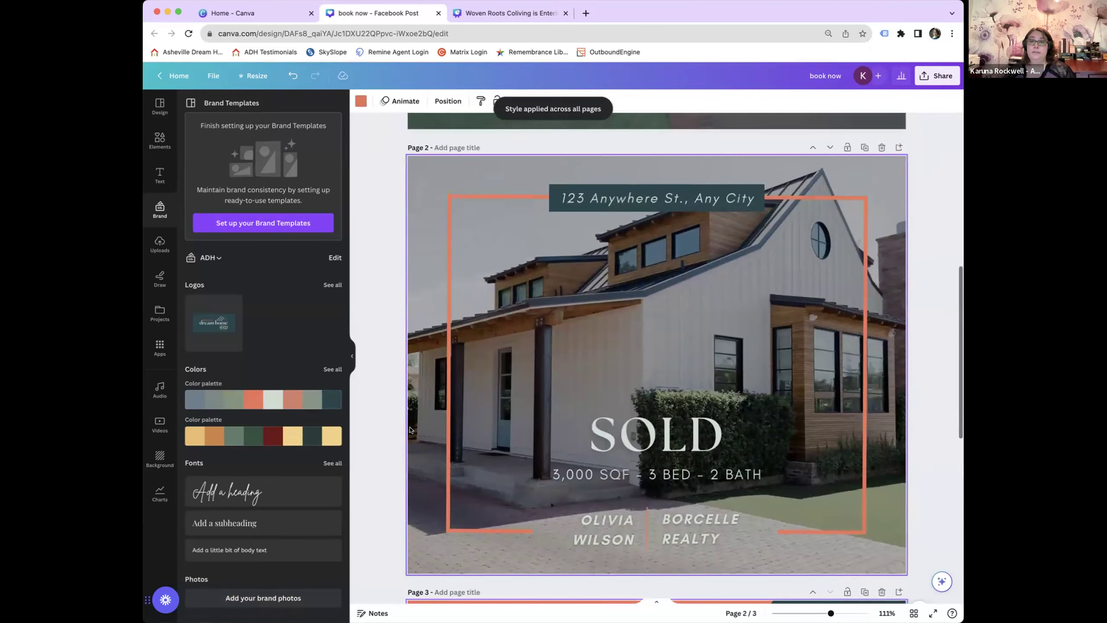
scroll(410, 429, up, 10)
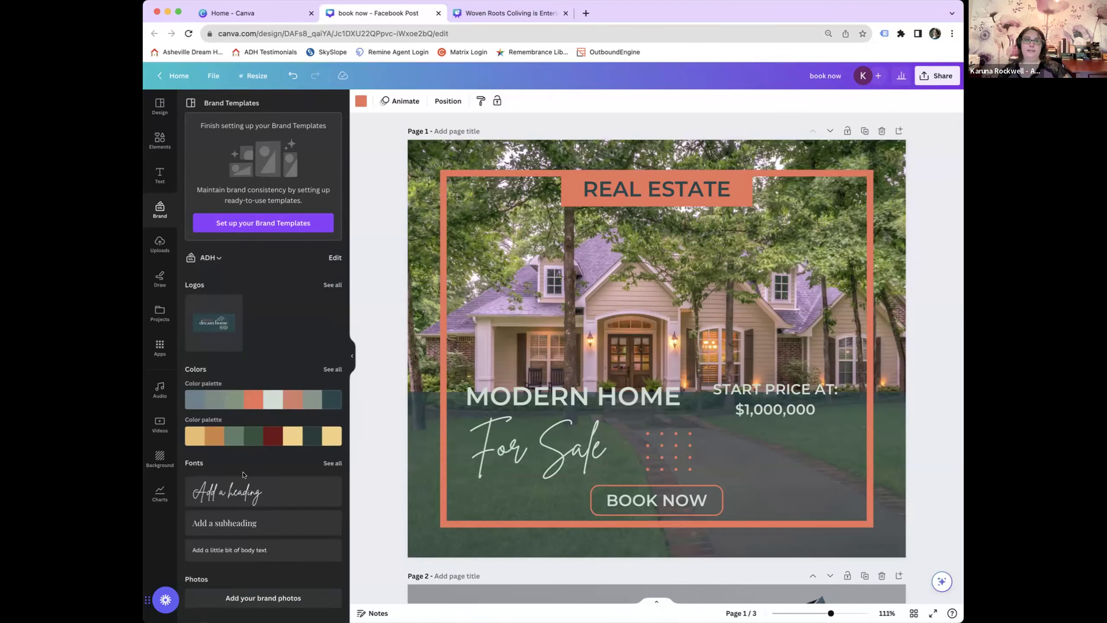
Try adding a heading in the ADH brand font to page 1 and clear its text.
scroll(242, 471, down, 2)
click(261, 402)
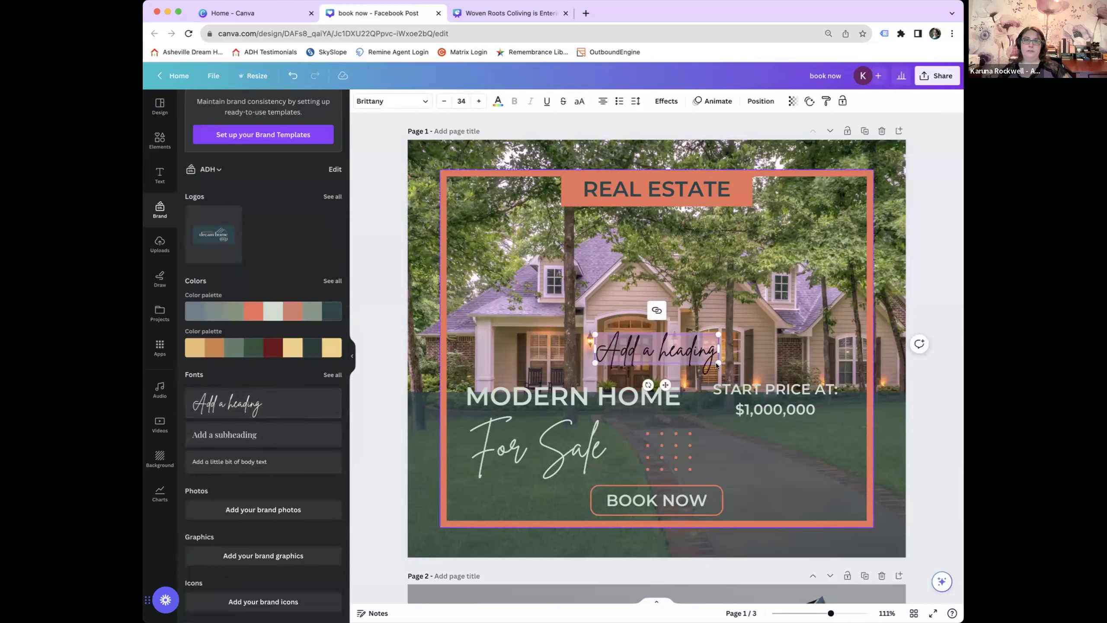
key(BackSpace)
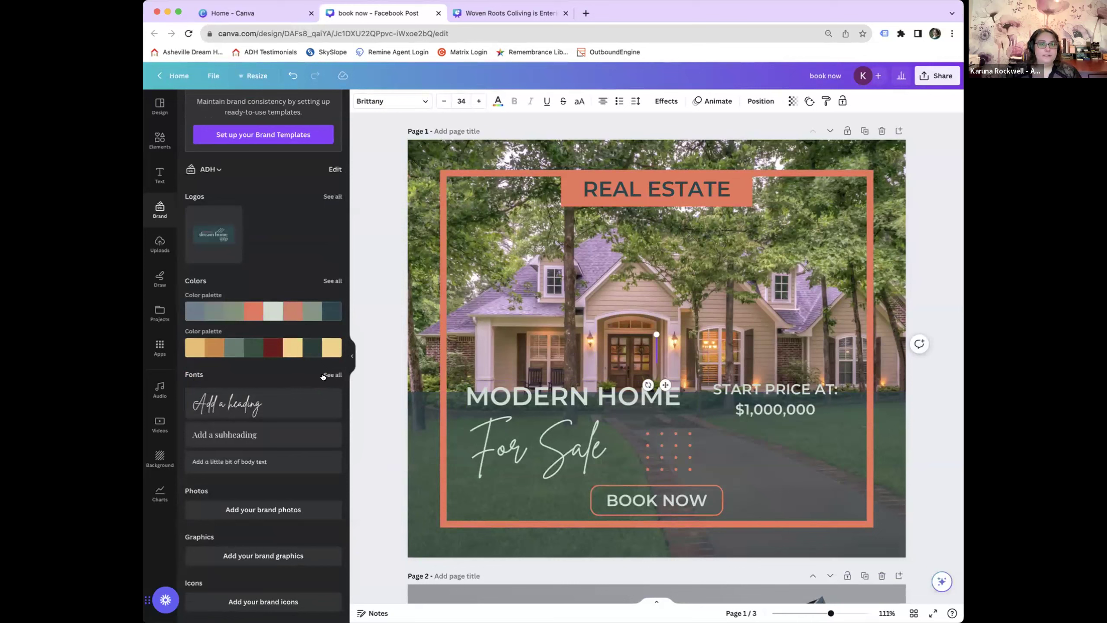
scroll(258, 425, up, 3)
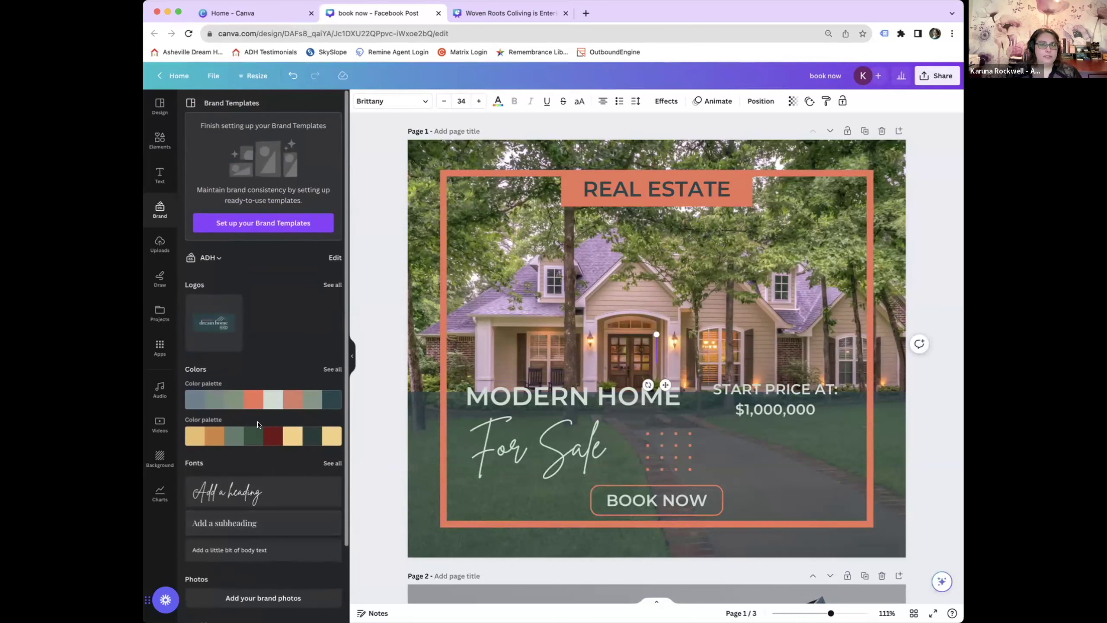
Try adding a brand-font subheading beneath the MODERN HOME text on page 1 and delete it.
scroll(257, 425, down, 3)
click(579, 388)
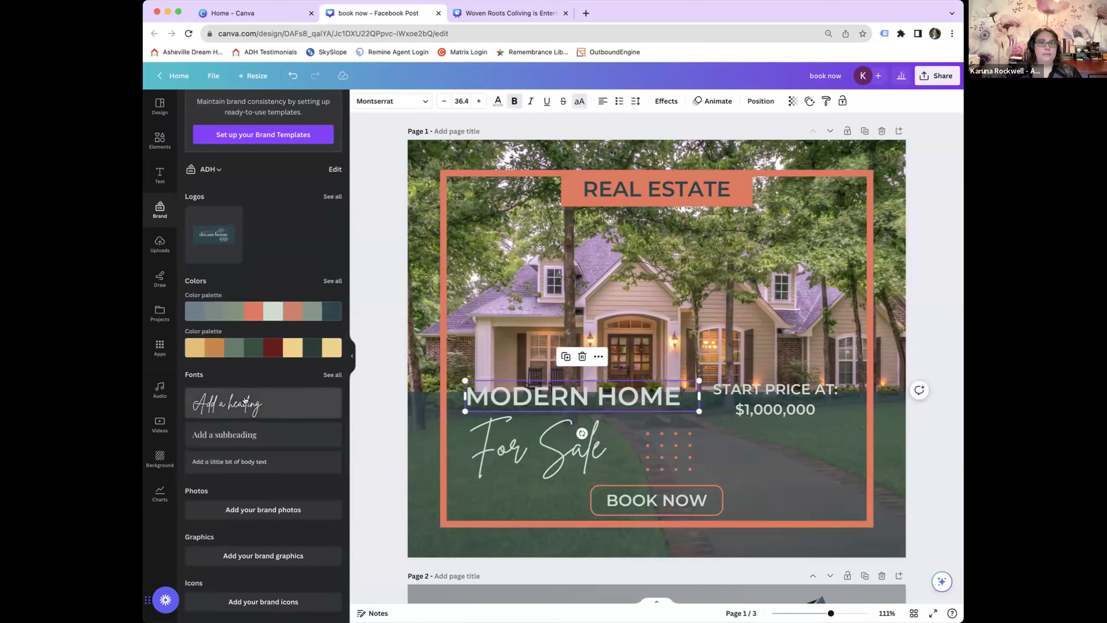
click(244, 434)
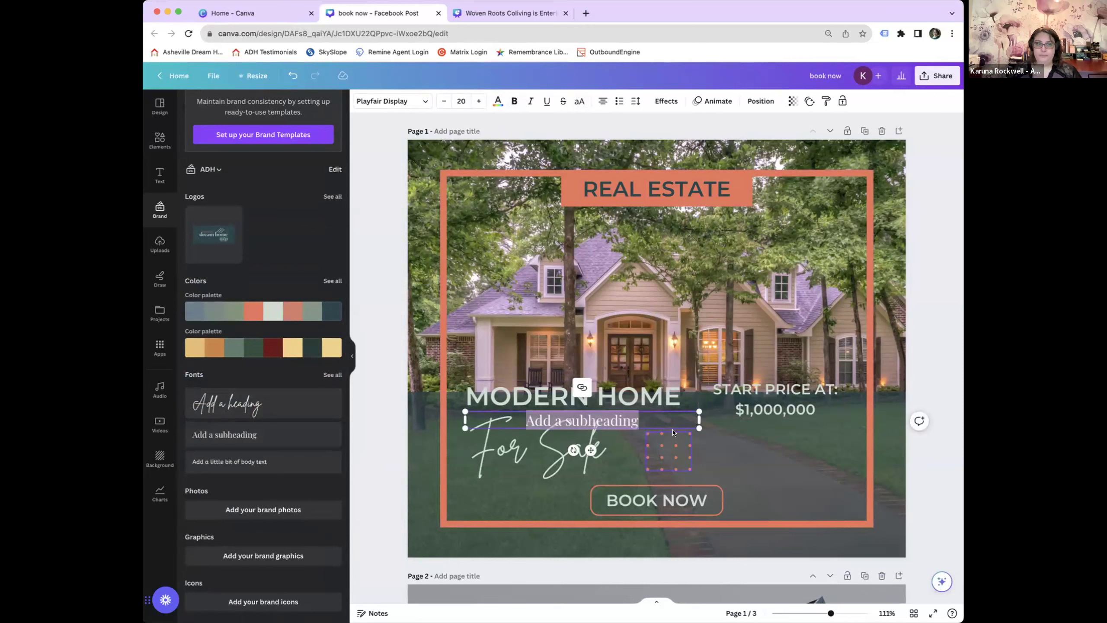
click(673, 431)
click(582, 420)
key(Delete)
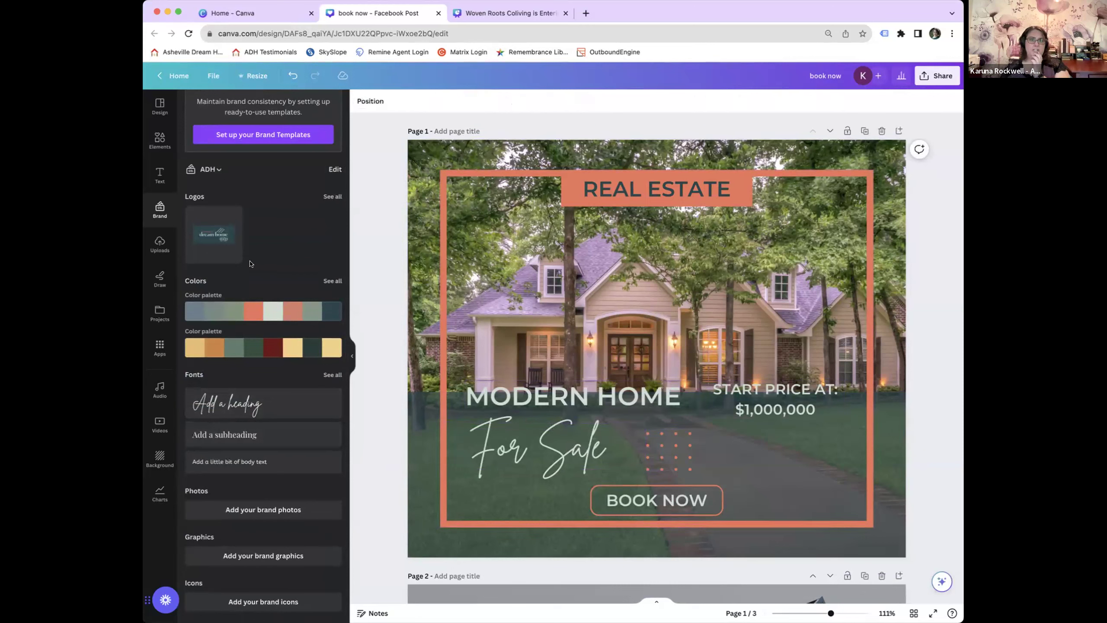
scroll(251, 263, up, 2)
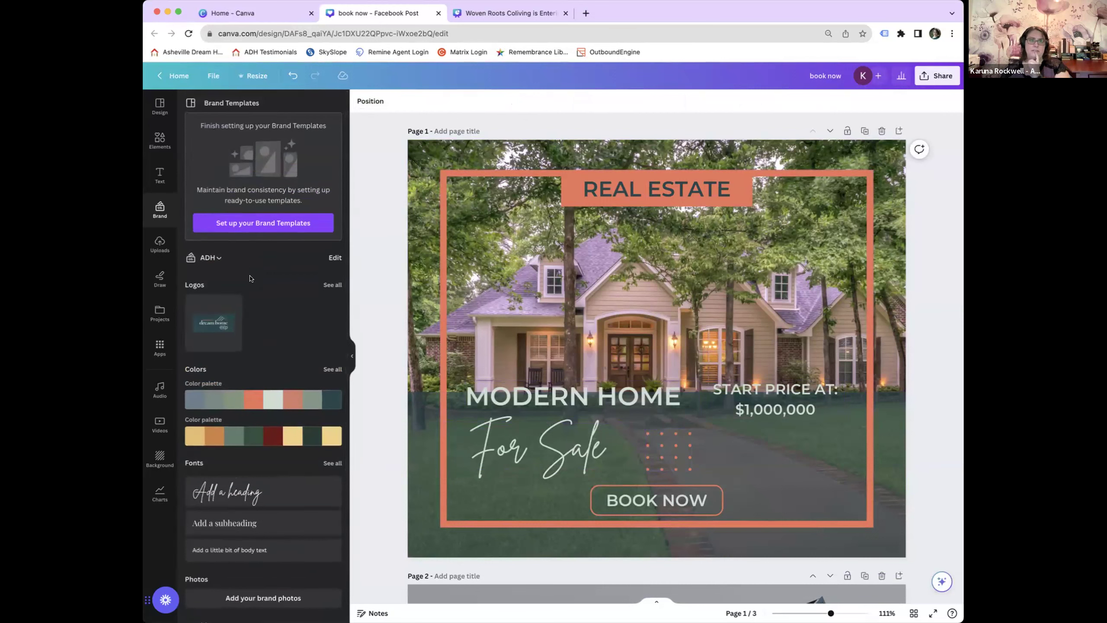
scroll(250, 278, down, 2)
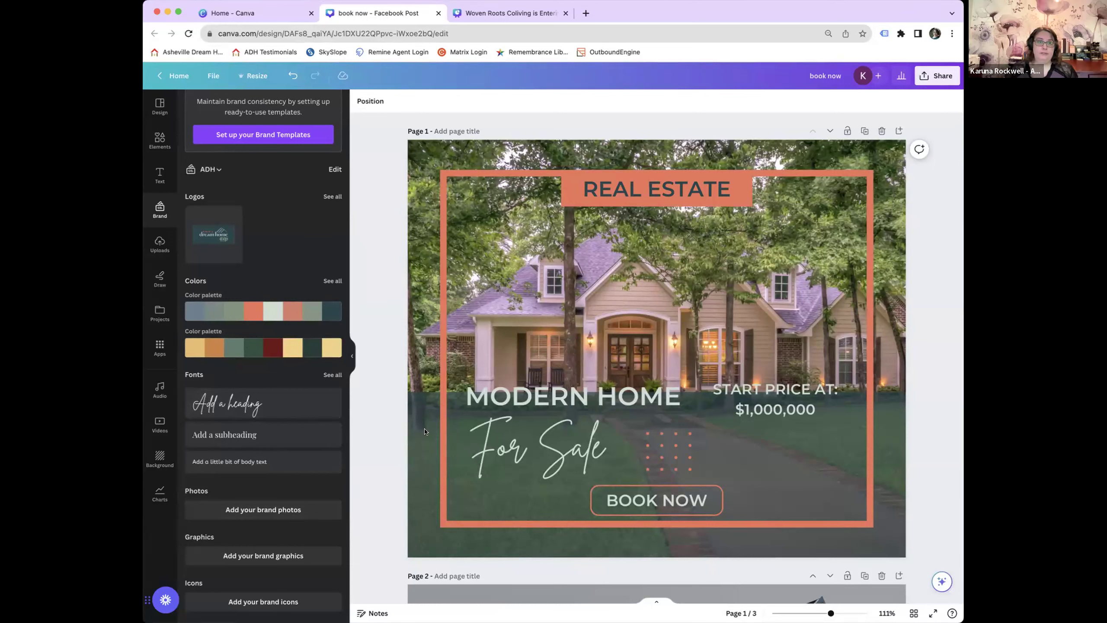
Examine the ADH brand fonts in the font choices available for the MODERN HOME text on page 1.
click(488, 399)
click(413, 104)
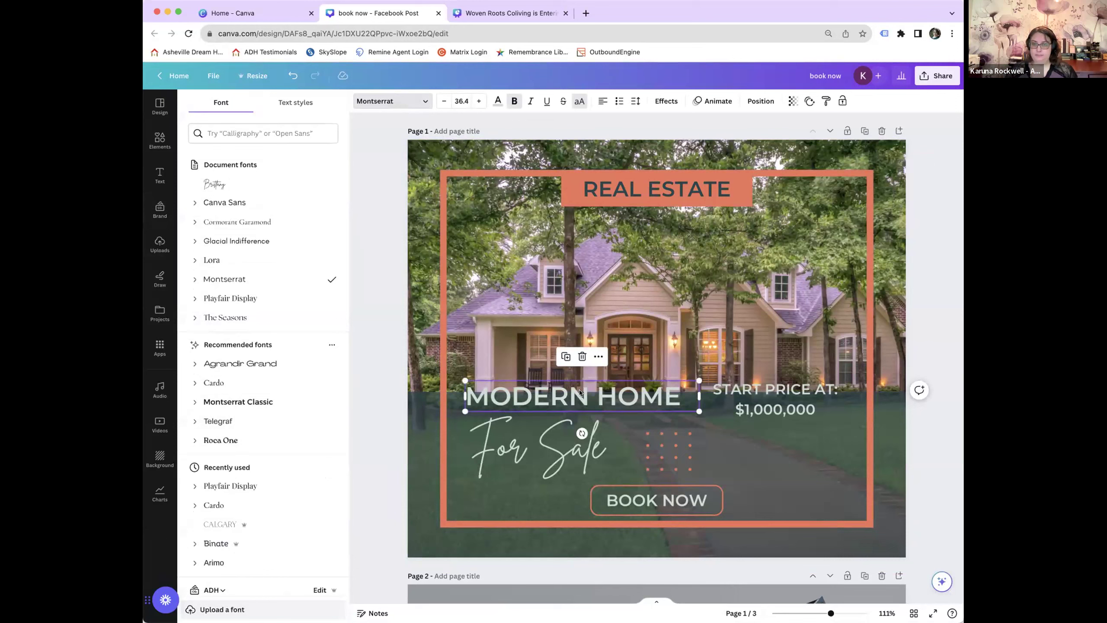
click(398, 101)
click(410, 102)
scroll(230, 562, down, 1)
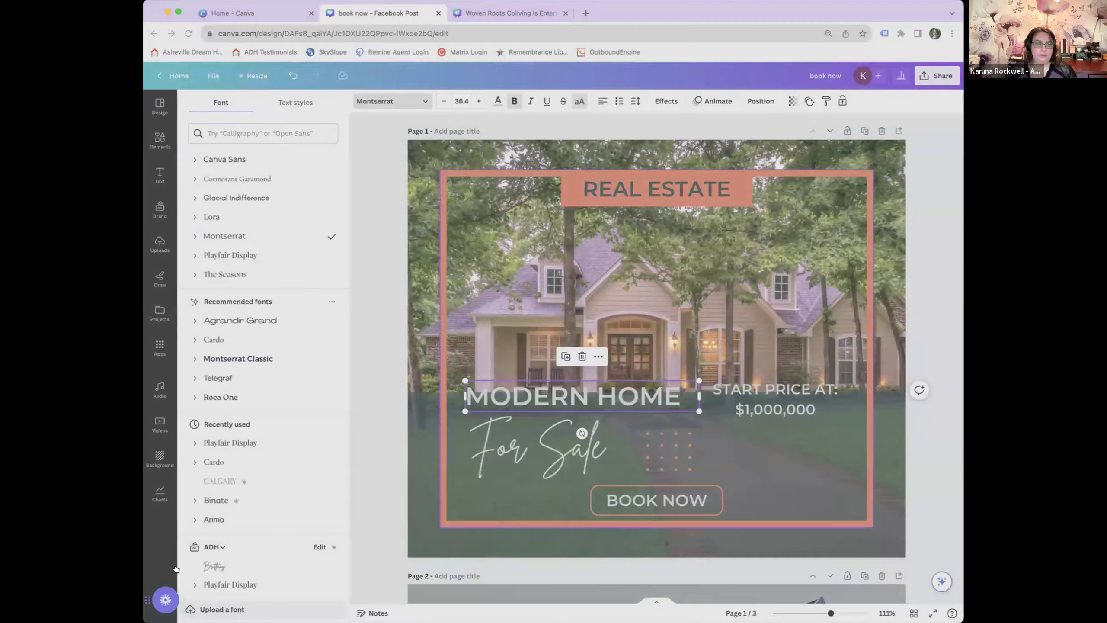
scroll(246, 482, down, 3)
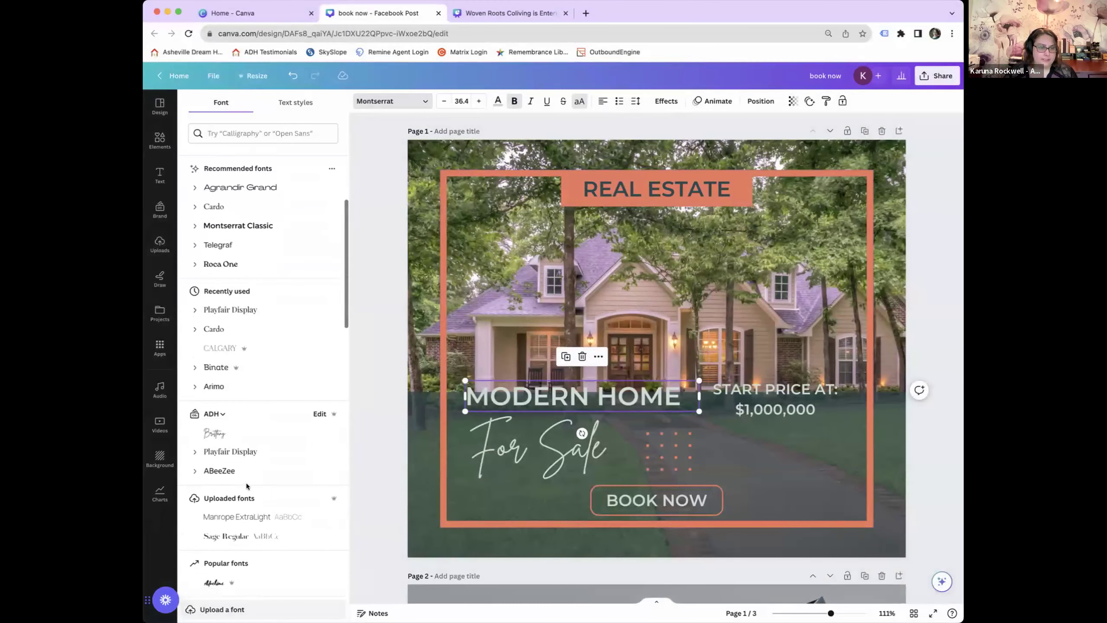
scroll(246, 483, down, 2)
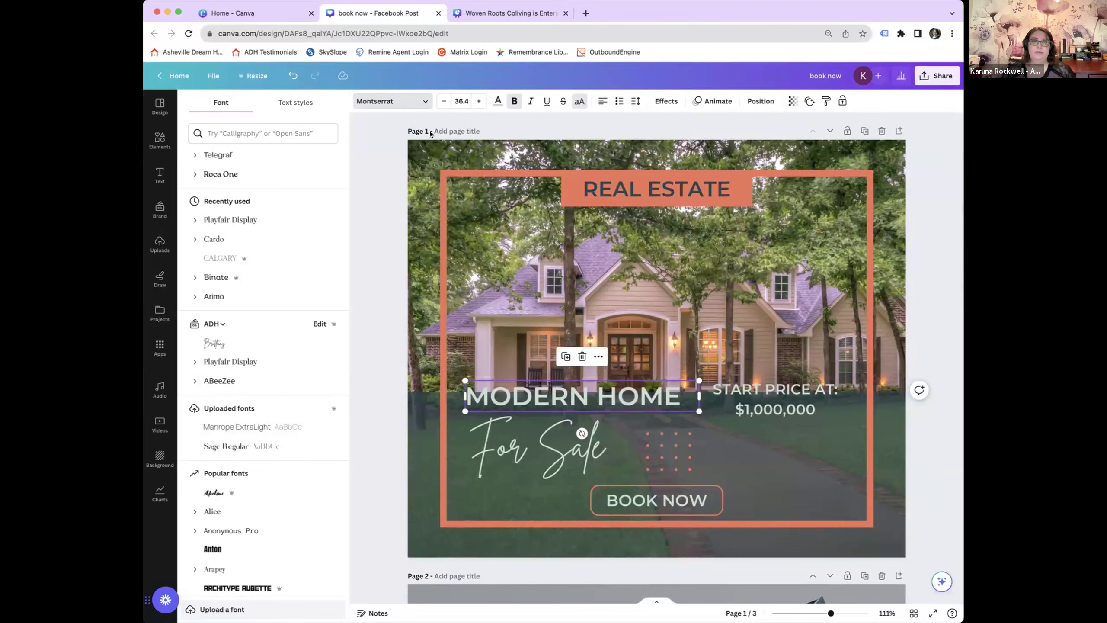
Look through the three pages of the design and add a new page after page 3.
scroll(393, 272, down, 2)
scroll(393, 273, down, 2)
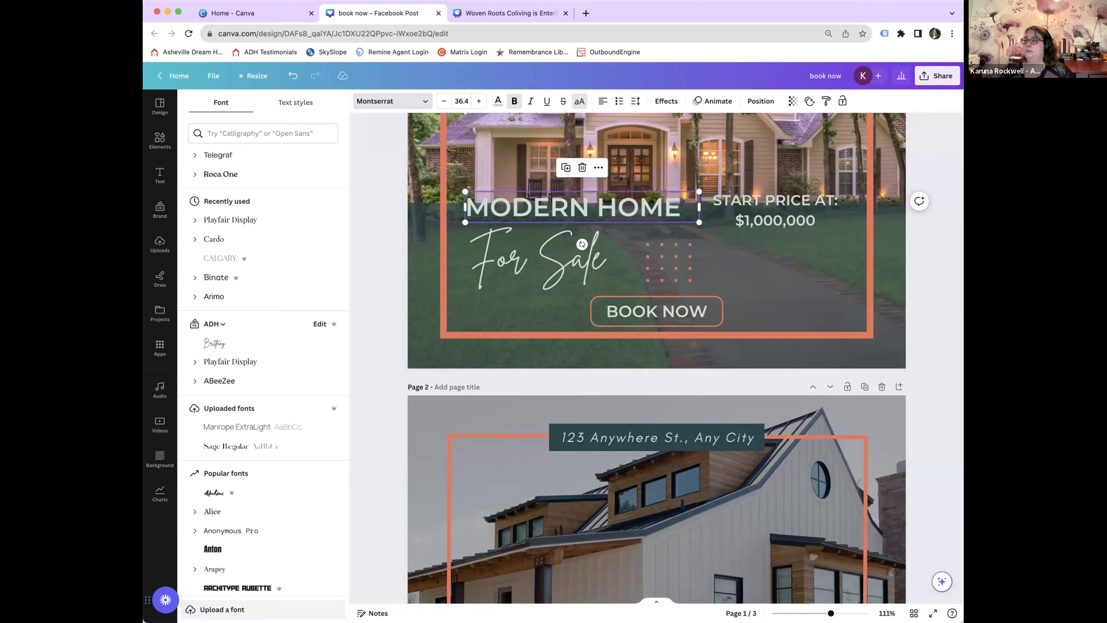
scroll(383, 422, down, 10)
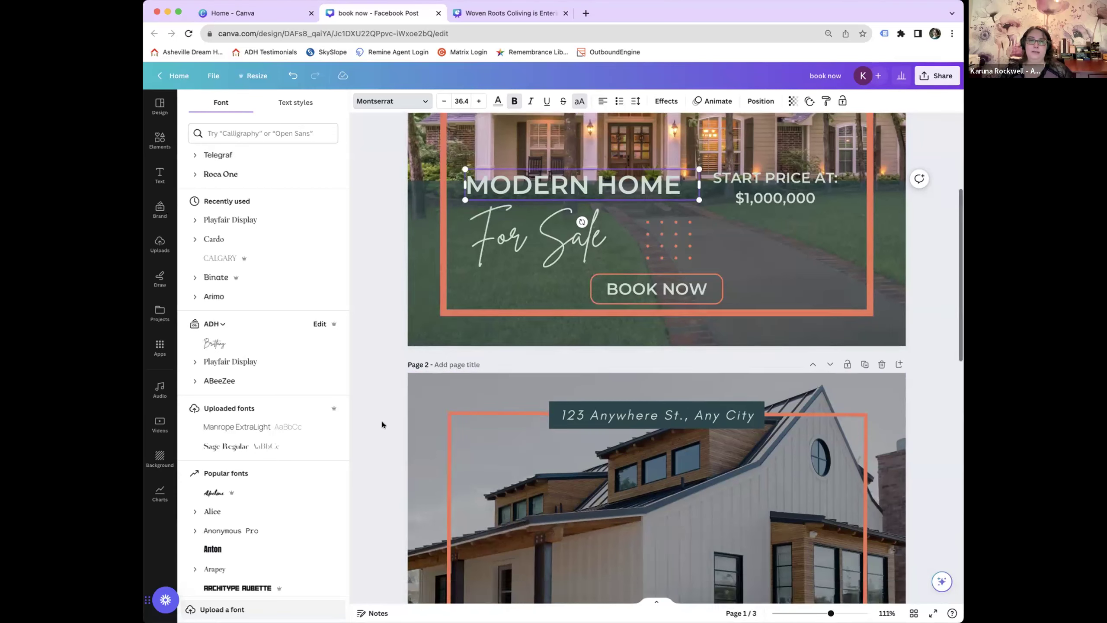
scroll(383, 421, up, 10)
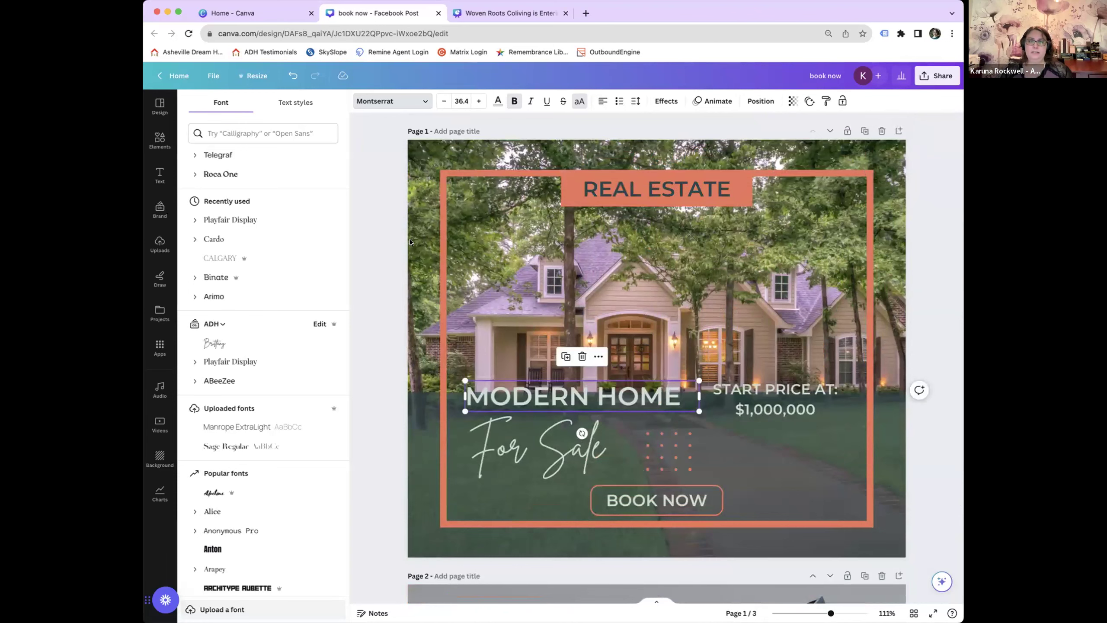
scroll(410, 242, down, 10)
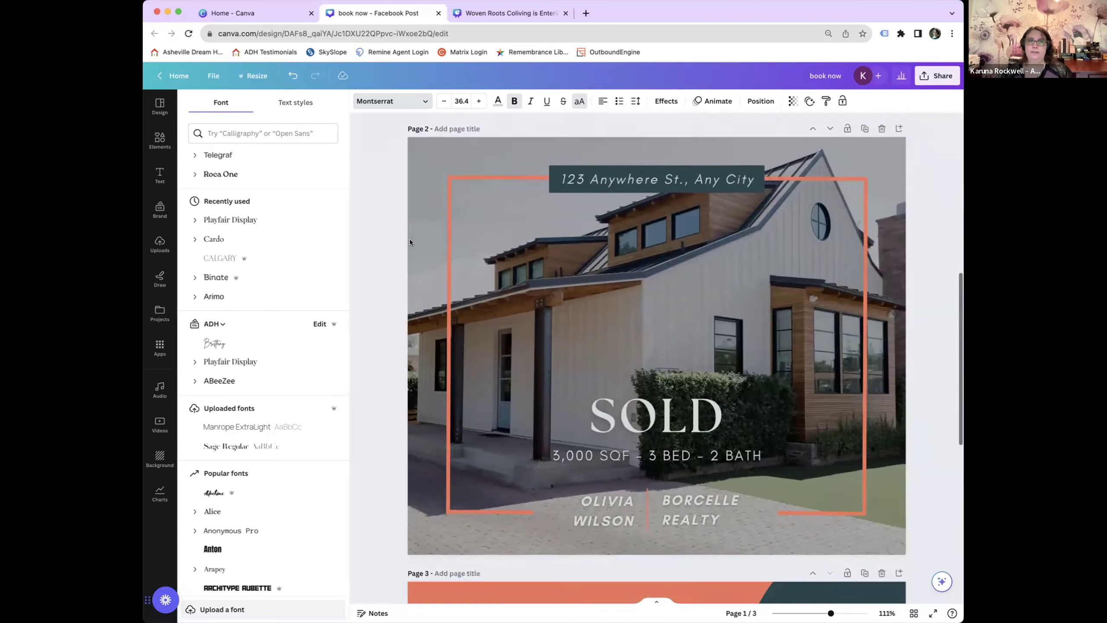
scroll(410, 242, down, 7)
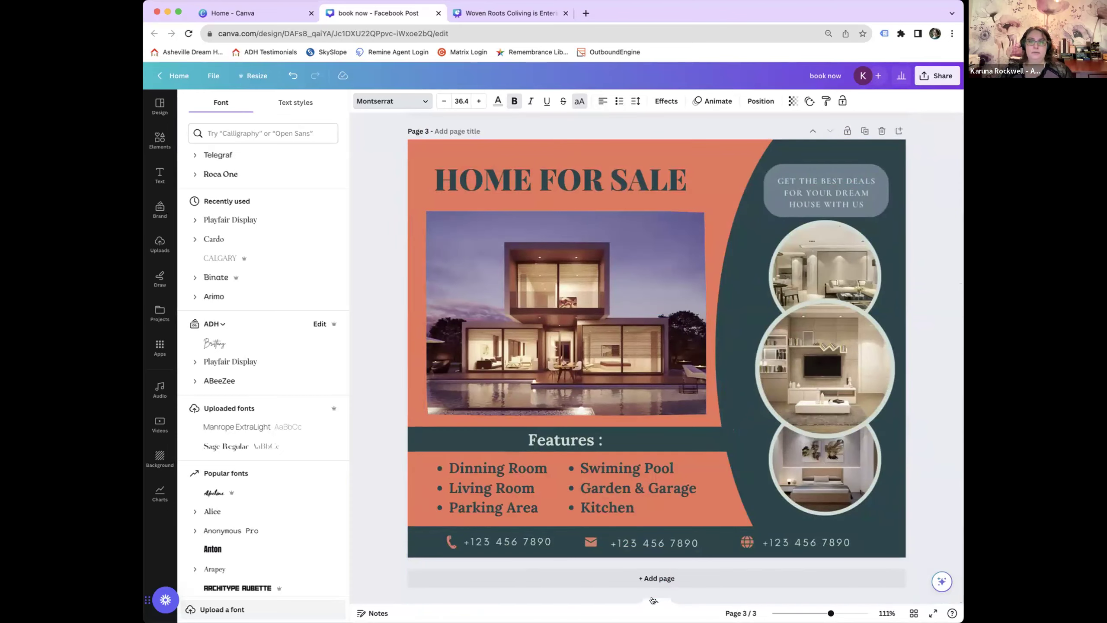
click(649, 580)
Replace page 1's background photo with the uploaded exterior photo of the house with trees and a driveway.
scroll(435, 352, up, 12)
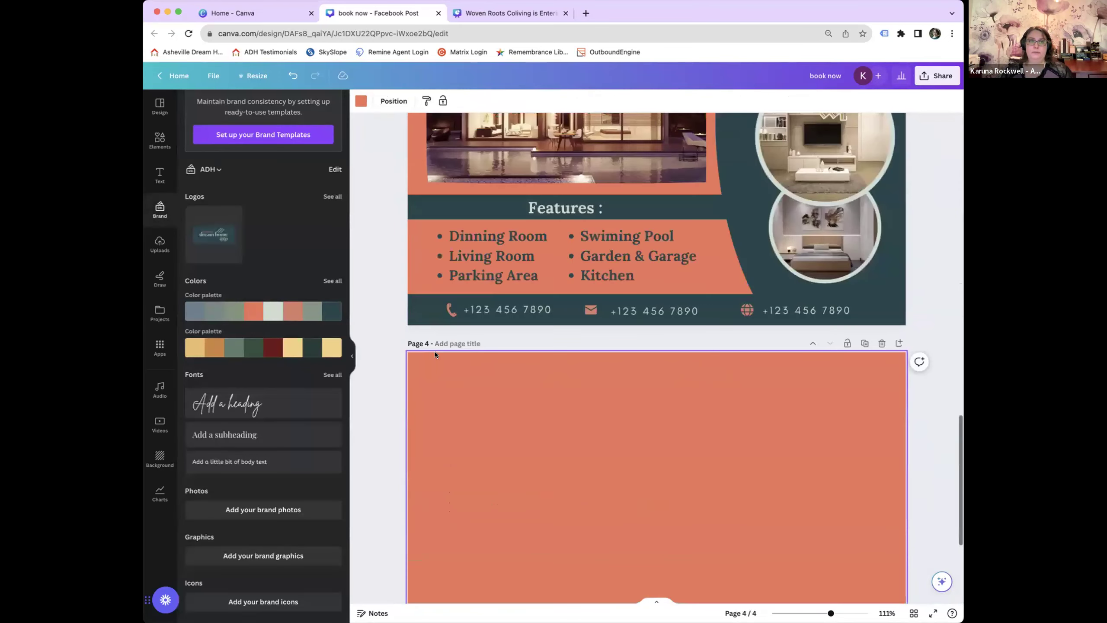
scroll(436, 355, up, 15)
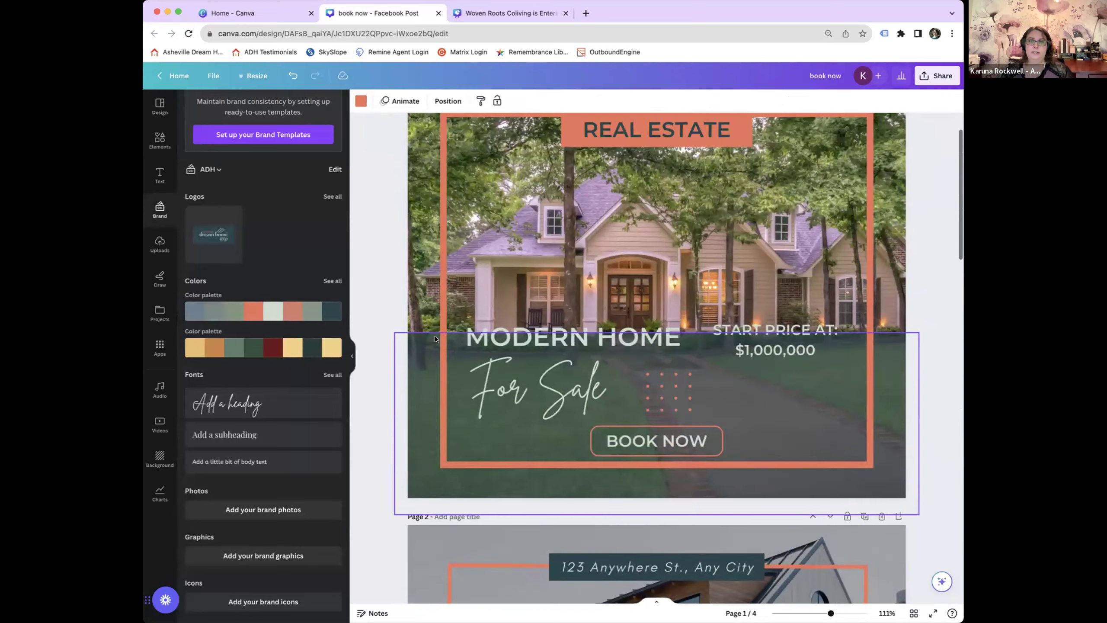
scroll(392, 243, up, 2)
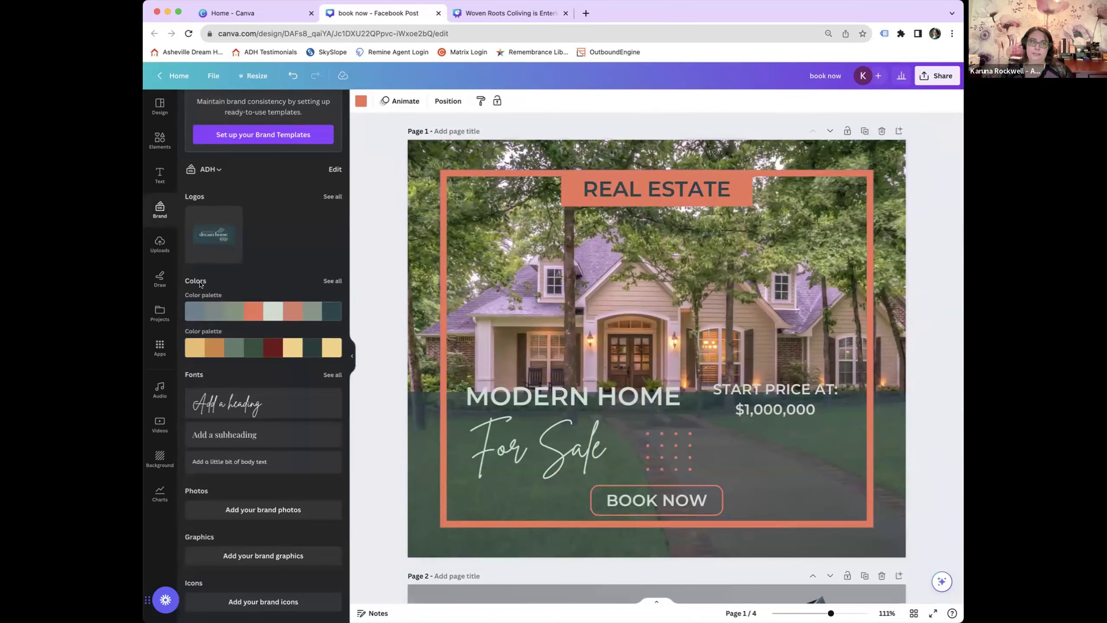
click(160, 244)
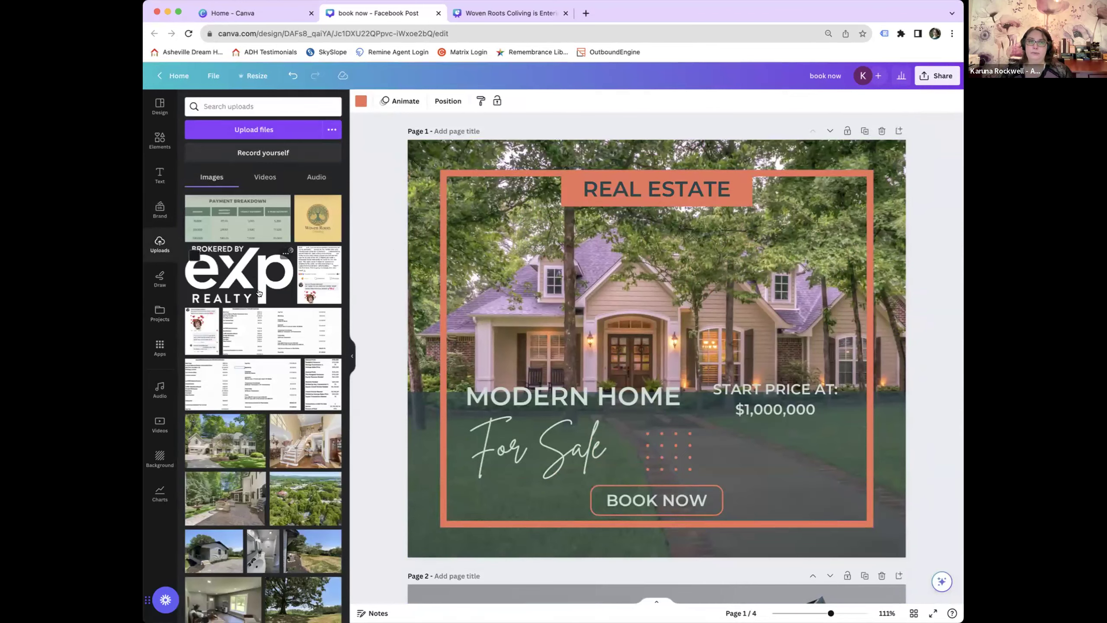
drag(213, 441, 429, 265)
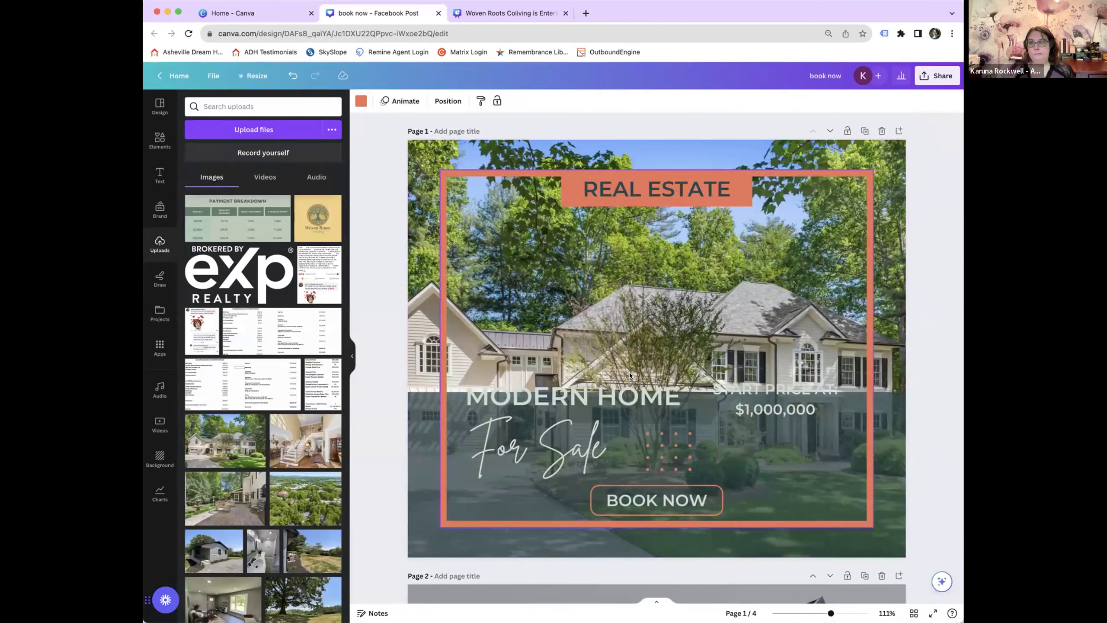
Shift the house photo slightly left within its crop on page 1 and apply the crop.
click(786, 269)
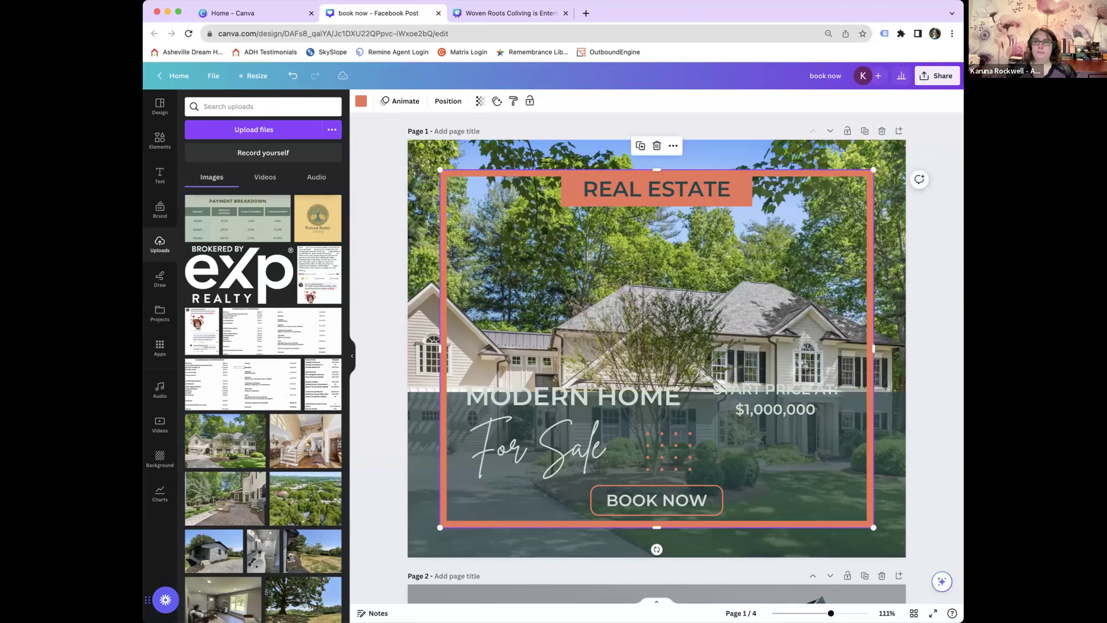
double_click(779, 155)
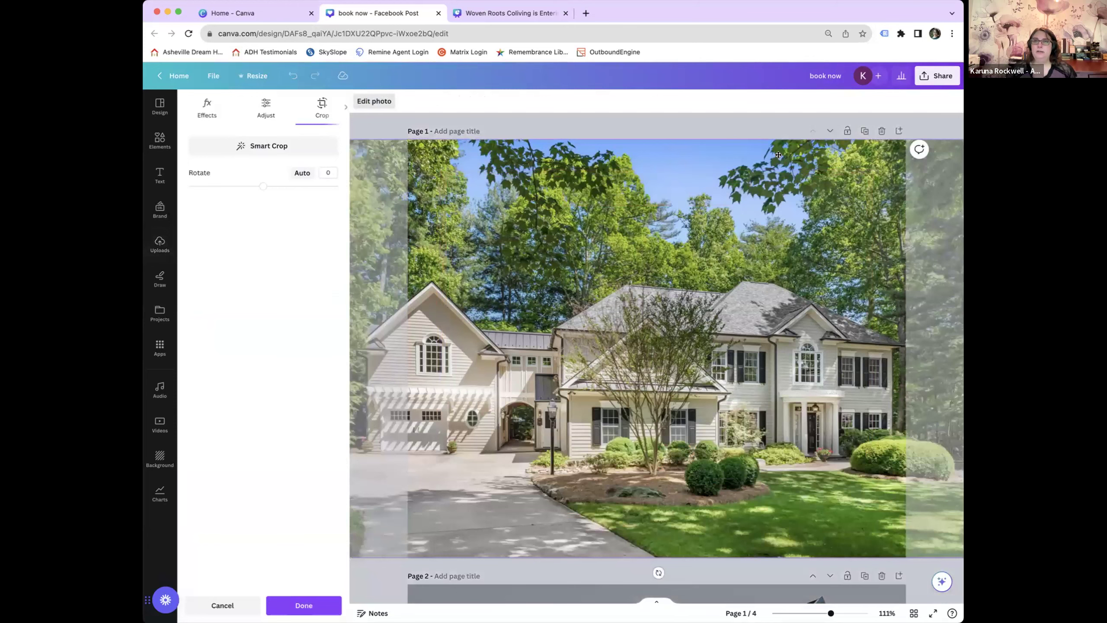
drag(725, 282, 697, 280)
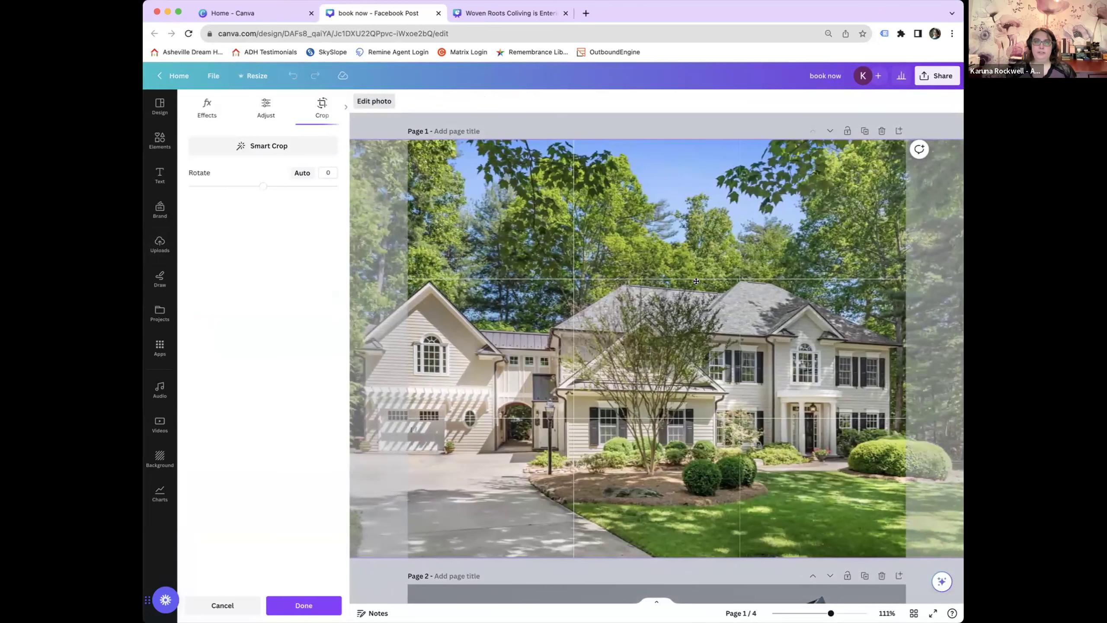
key(Return)
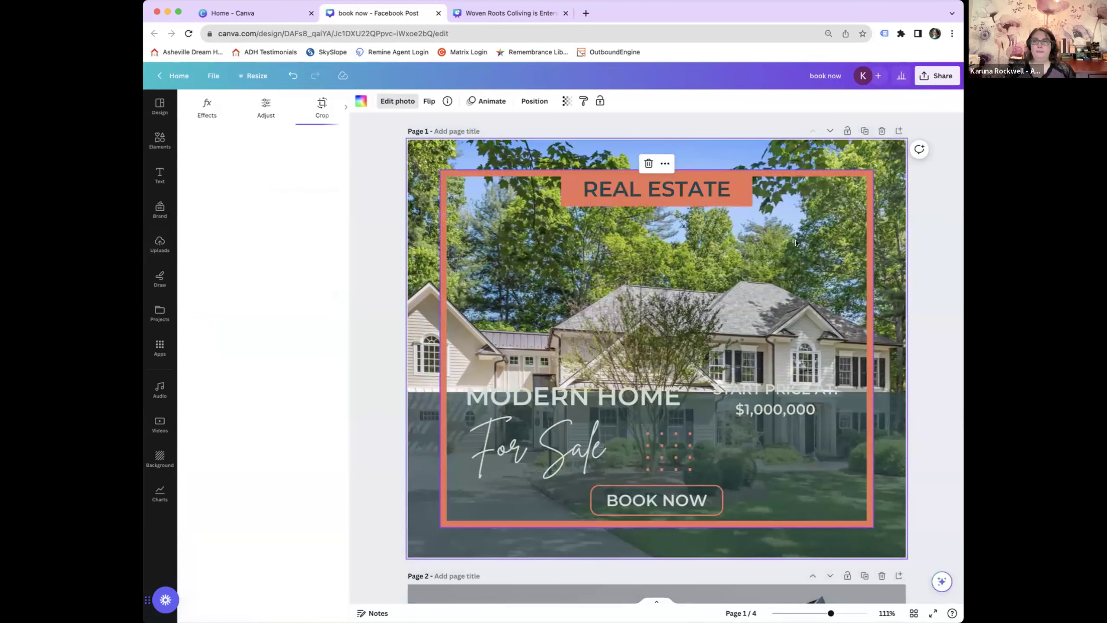
Enlarge the house photo within its crop on page 1 and reposition it to center on the main house.
double_click(890, 220)
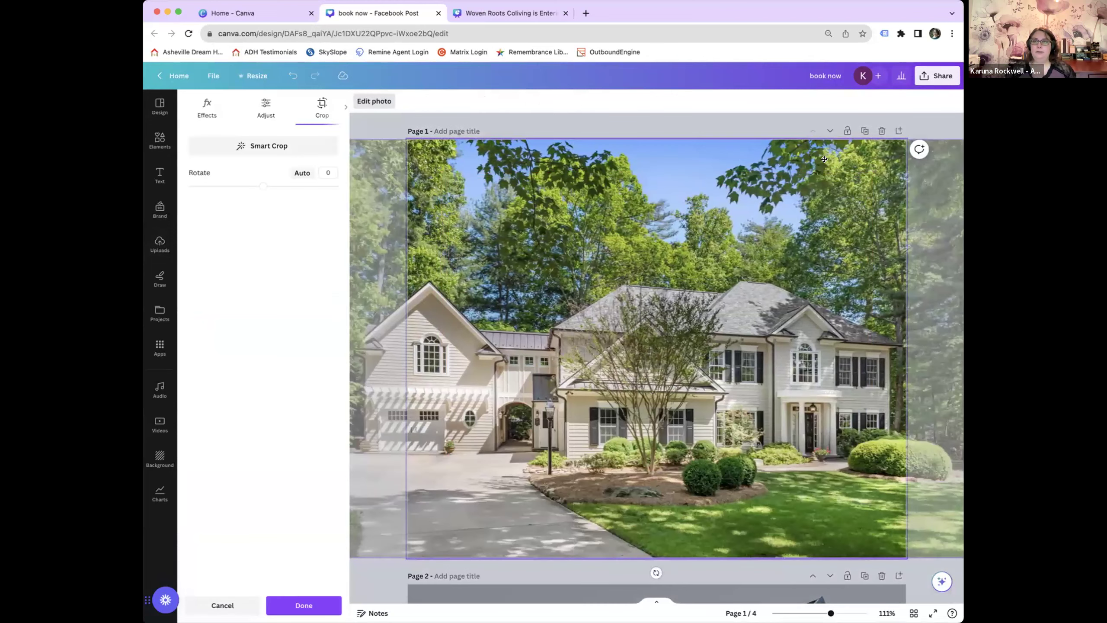
scroll(448, 463, down, 3)
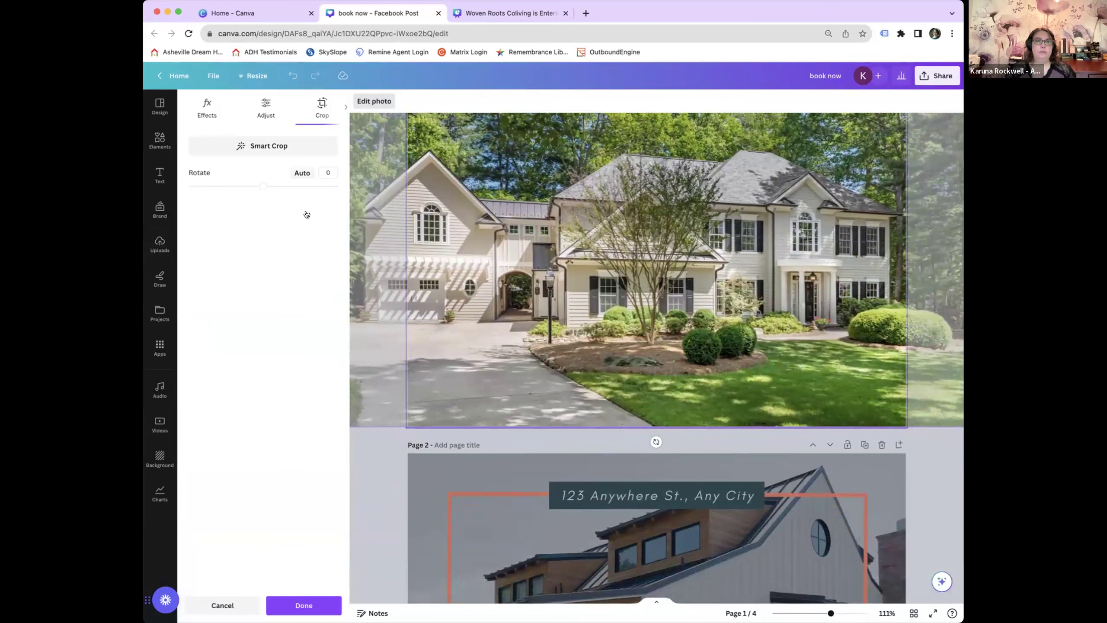
scroll(577, 287, down, 3)
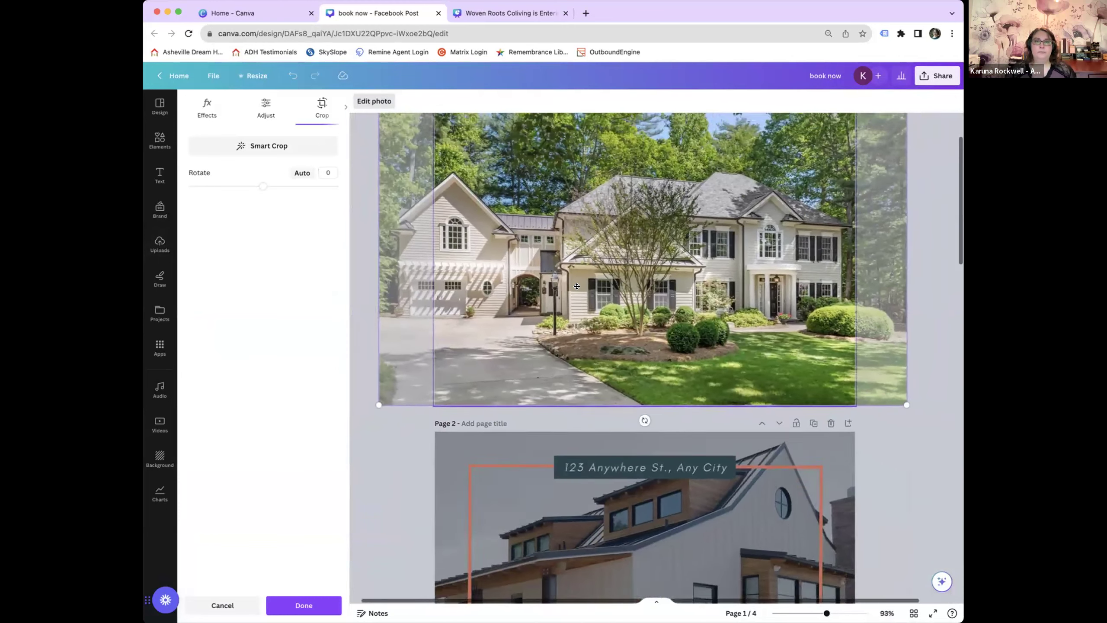
drag(400, 390, 349, 452)
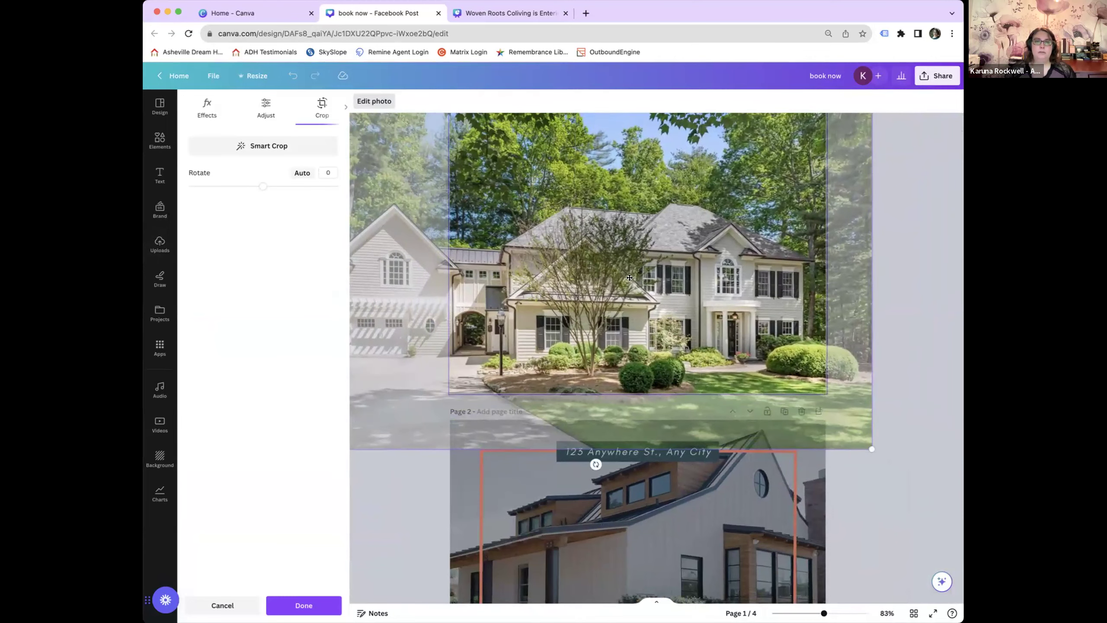
drag(638, 271, 649, 208)
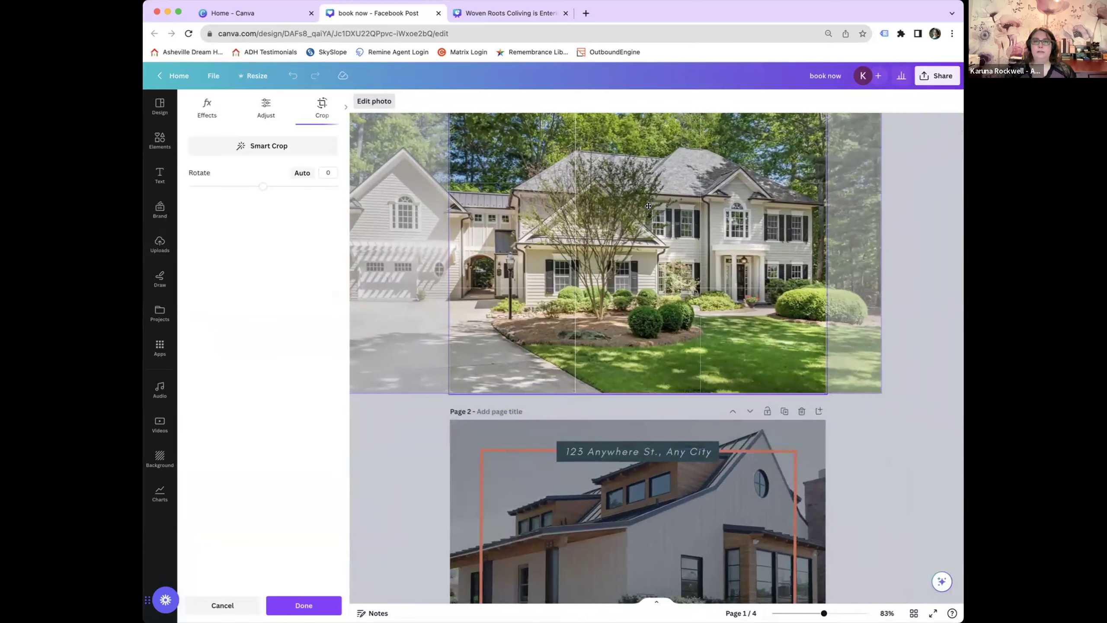
scroll(856, 415, up, 2)
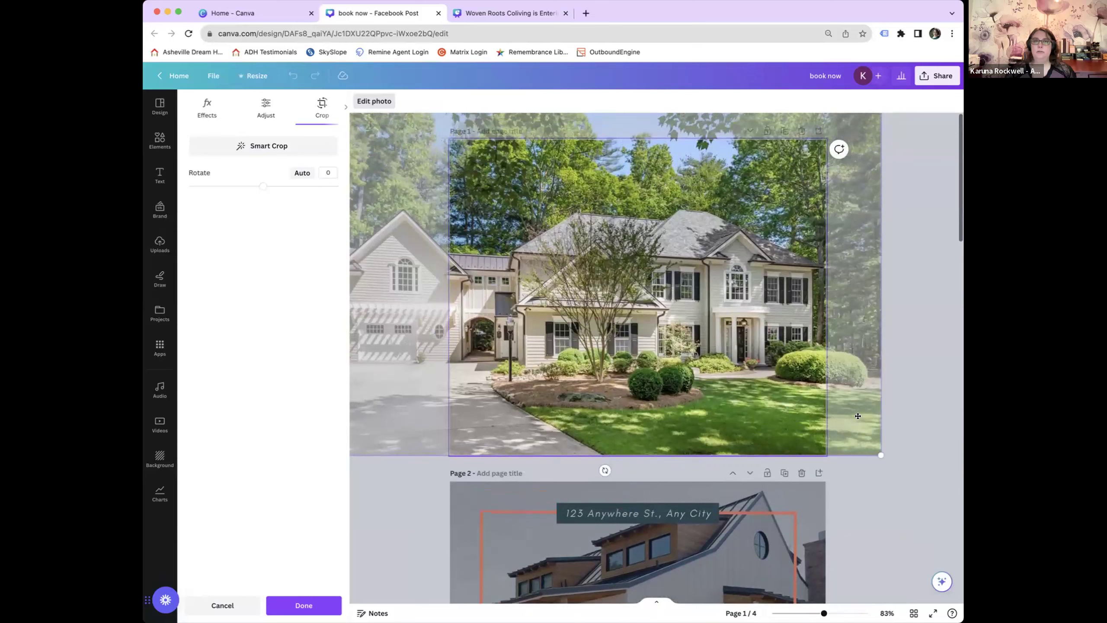
key(Return)
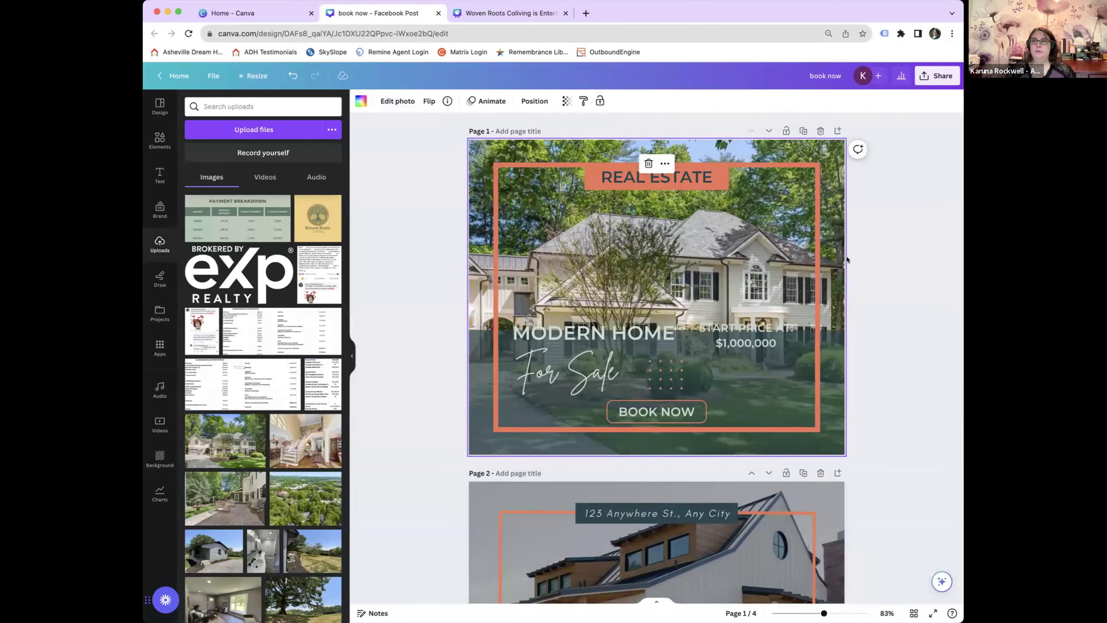
Examine the adjustment settings and the effects and filters available for page 1's house photo.
double_click(763, 148)
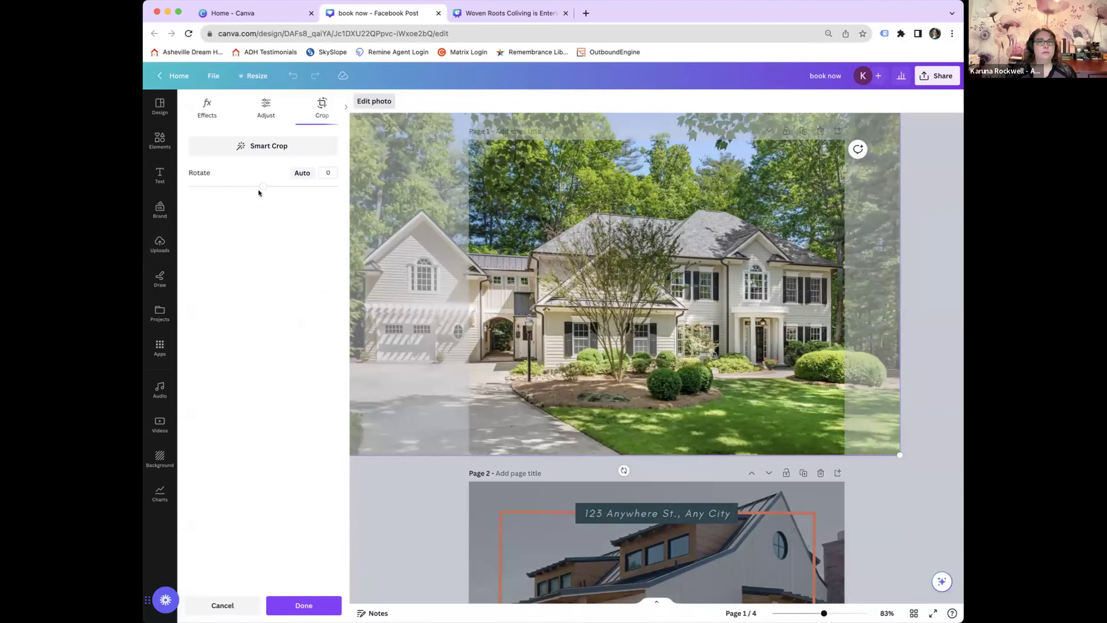
click(268, 109)
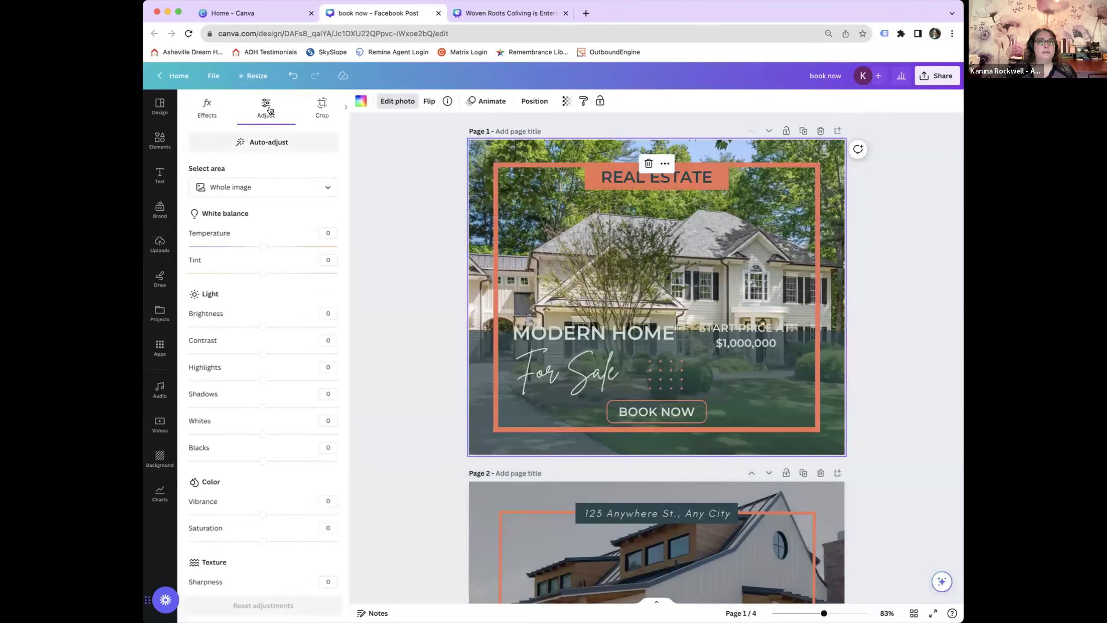
scroll(258, 392, down, 2)
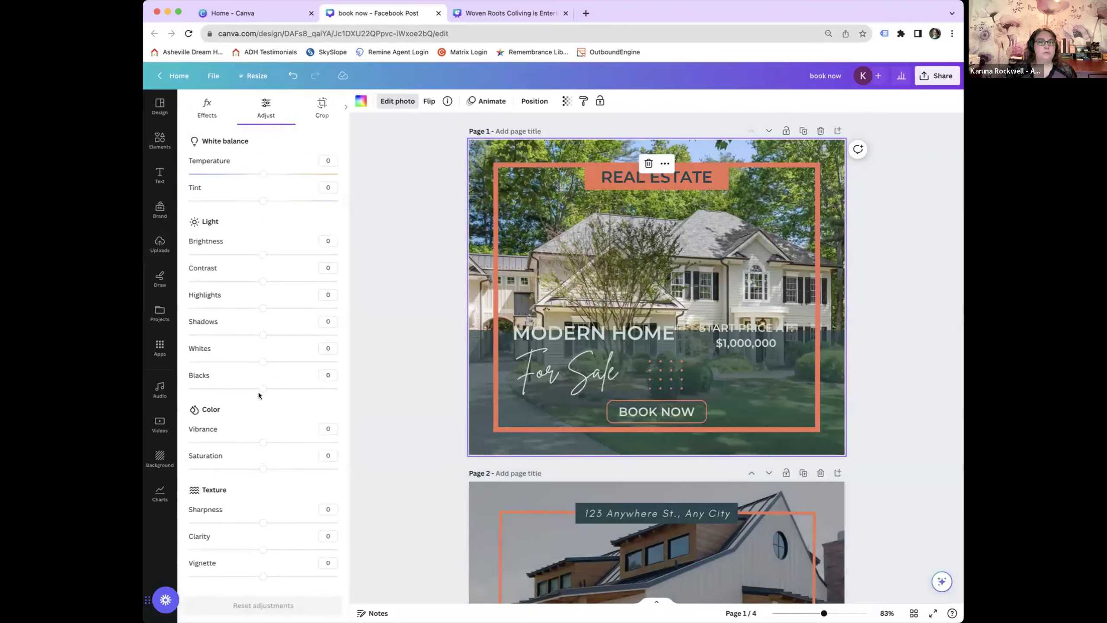
scroll(258, 392, up, 2)
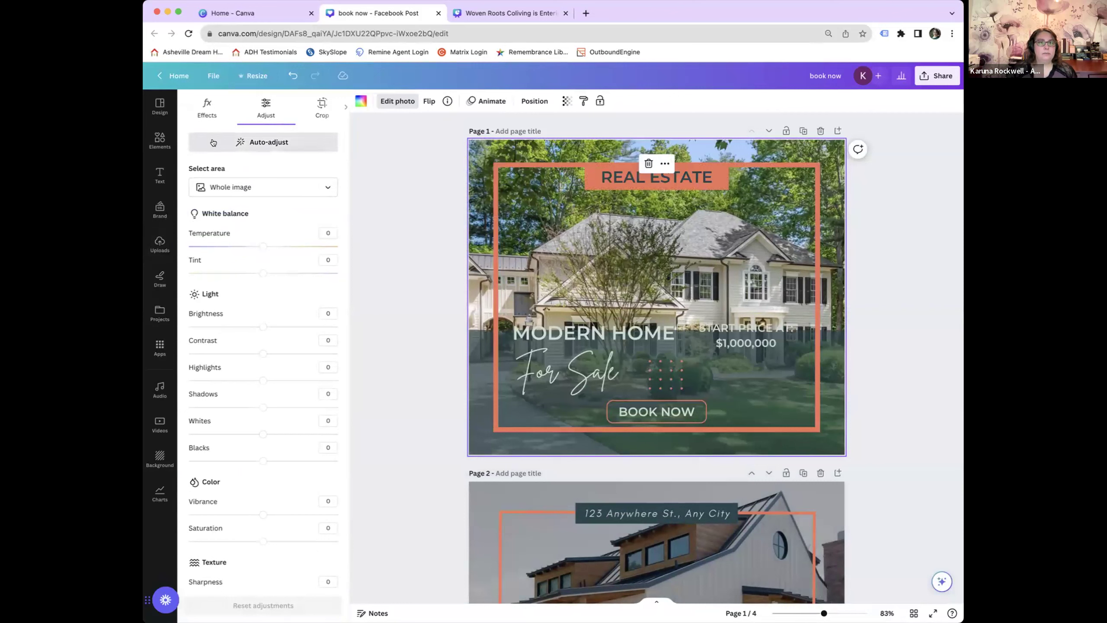
click(204, 116)
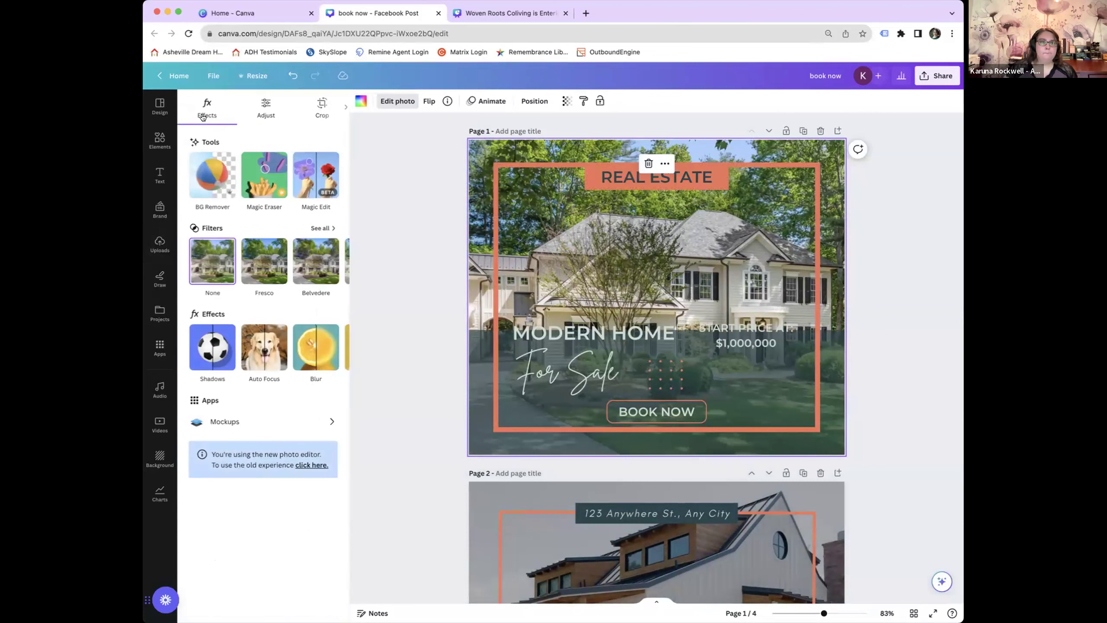
click(260, 113)
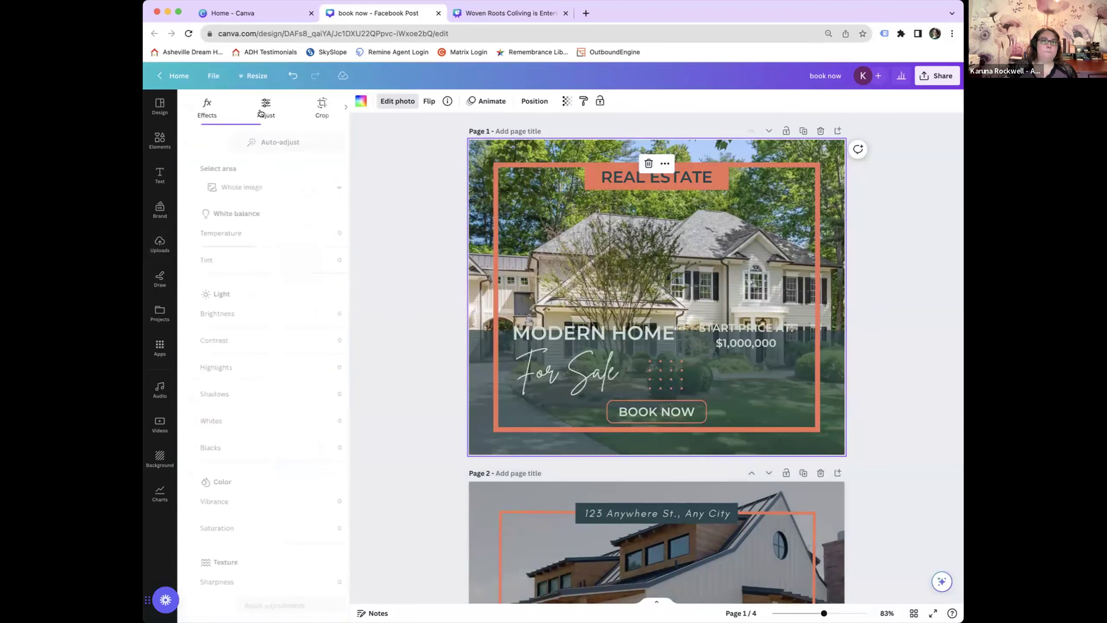
Rotate page 1's house photo to -2.8 degrees within its crop and apply the change.
click(322, 108)
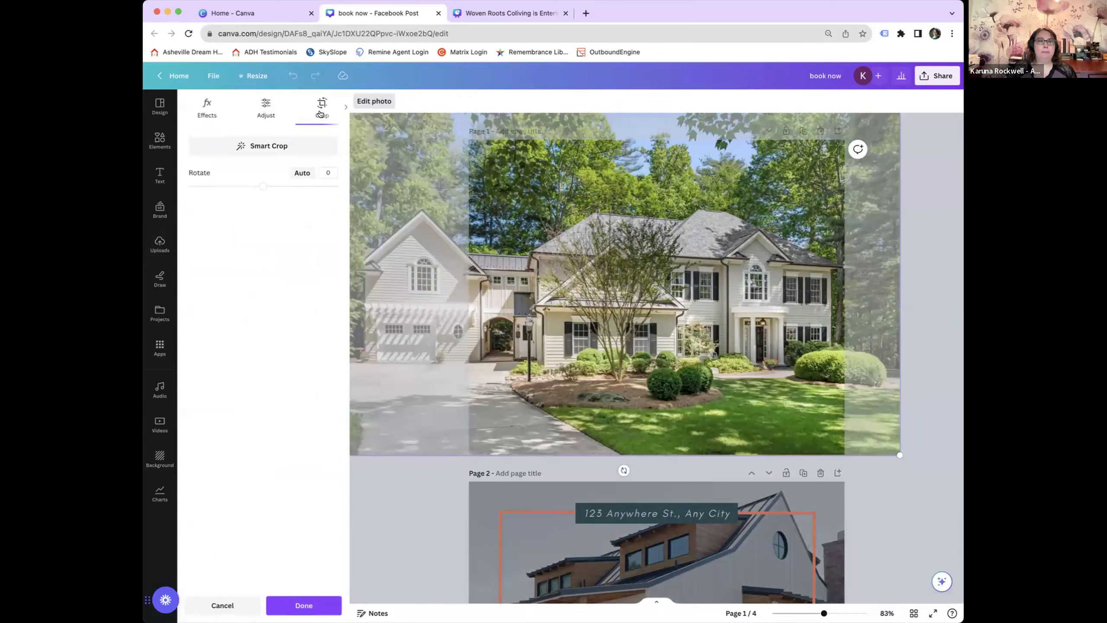
drag(263, 187, 260, 186)
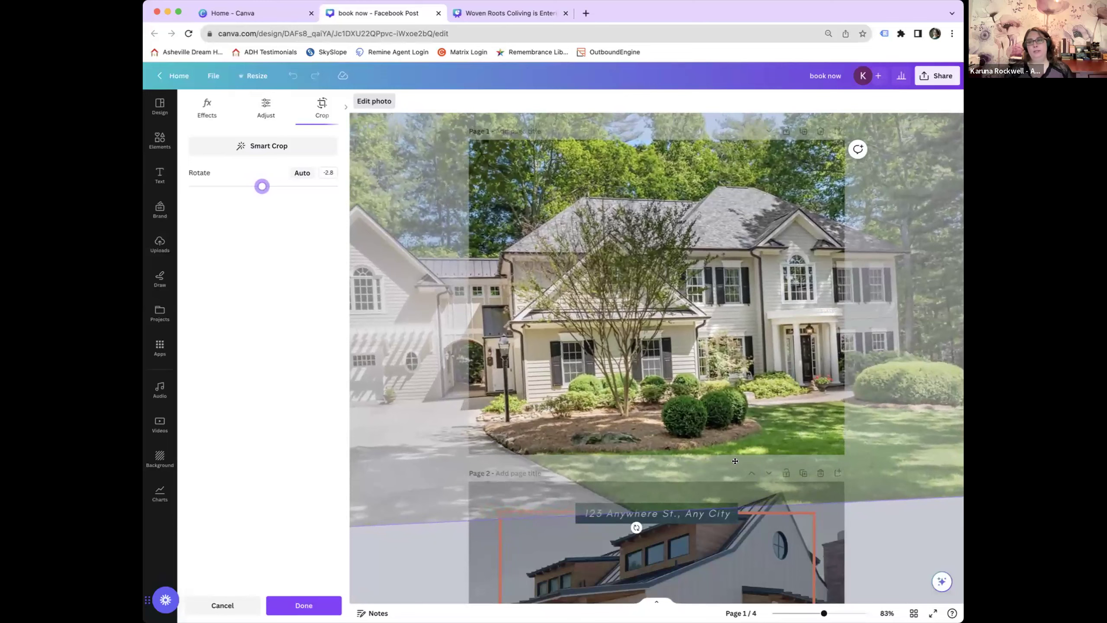
click(869, 525)
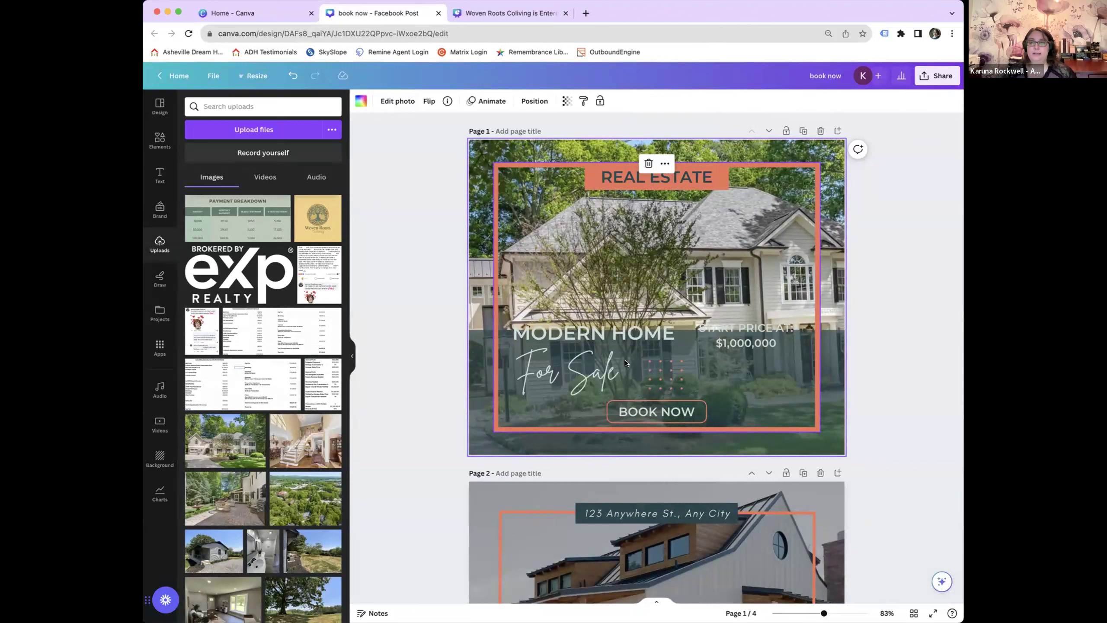
Move the "MODERN HOME" heading on page 1 down into the dark overlay band and undo its accidental tilt.
drag(653, 335, 650, 343)
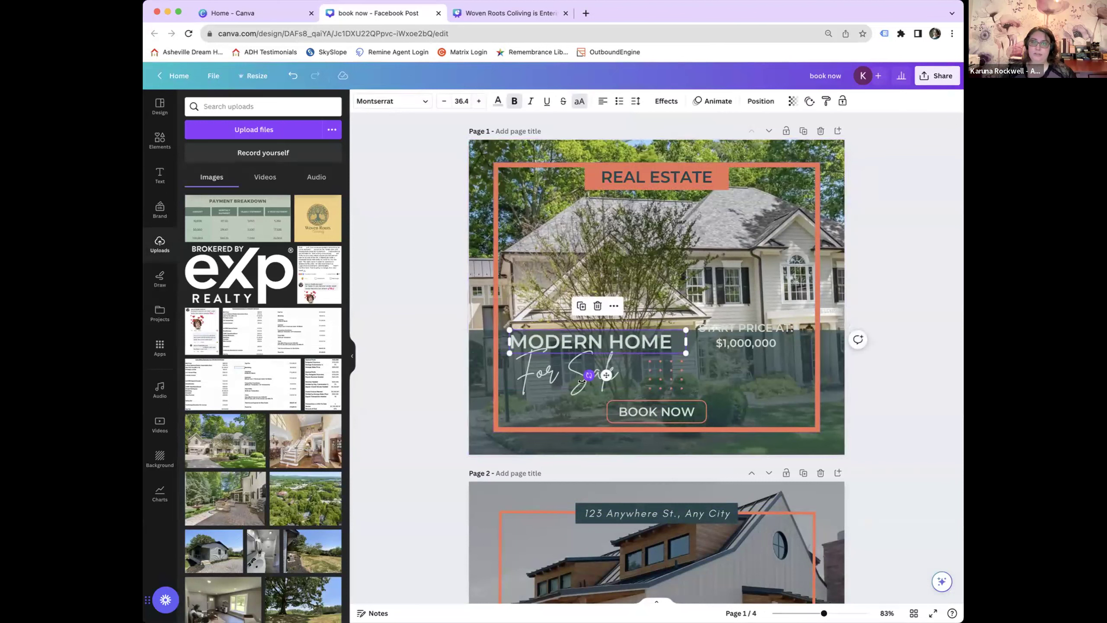
drag(583, 383, 580, 385)
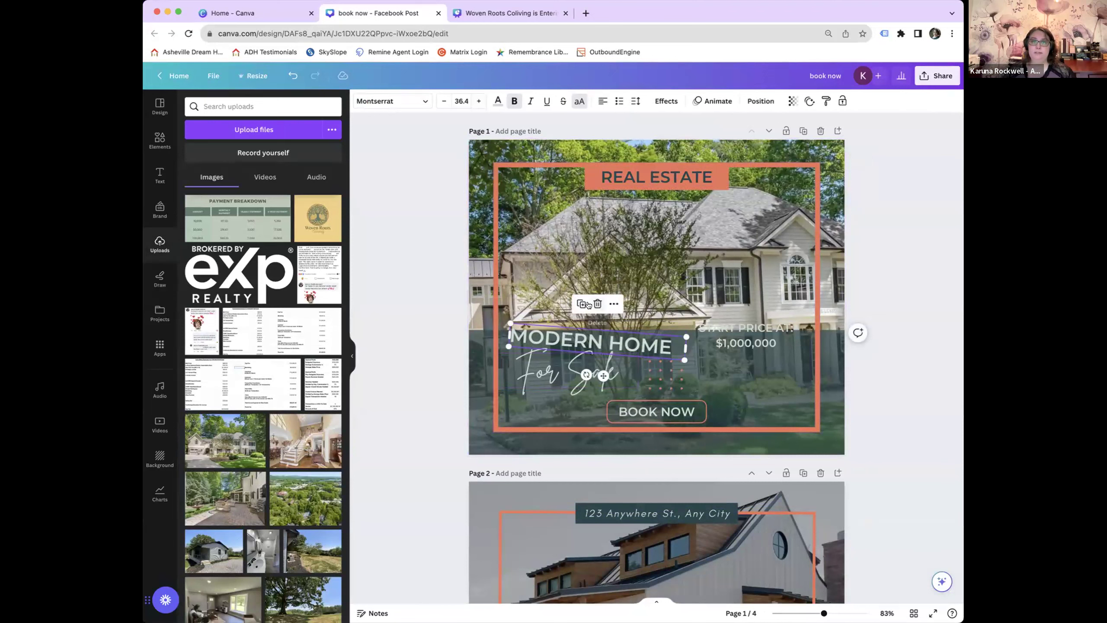
key(super+z)
key(super+z)
click(446, 342)
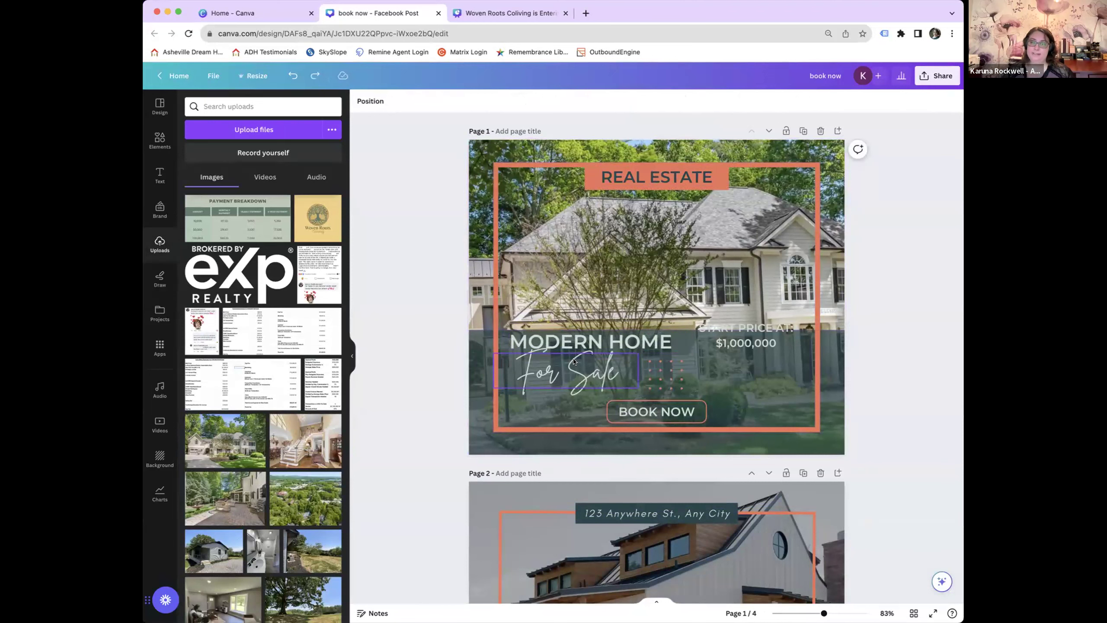
Lower the "For Sale" script text on page 1 so it sits just beneath the "MODERN HOME" heading.
drag(574, 361, 575, 382)
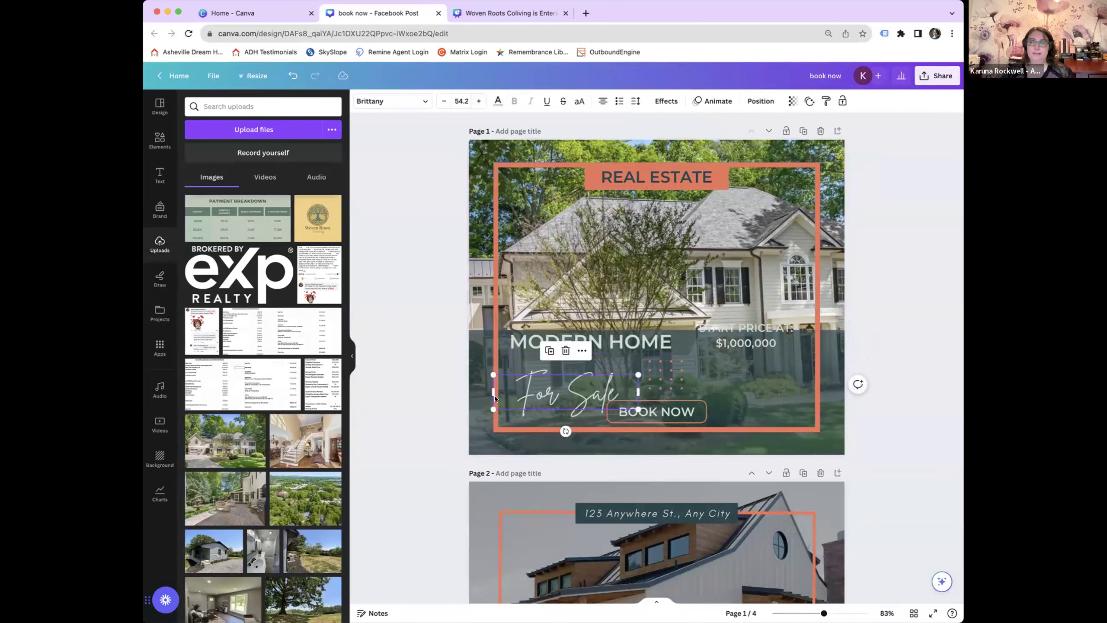
mouse_move(609, 386)
mouse_down()
mouse_move(609, 365)
mouse_move(610, 375)
mouse_up()
click(414, 369)
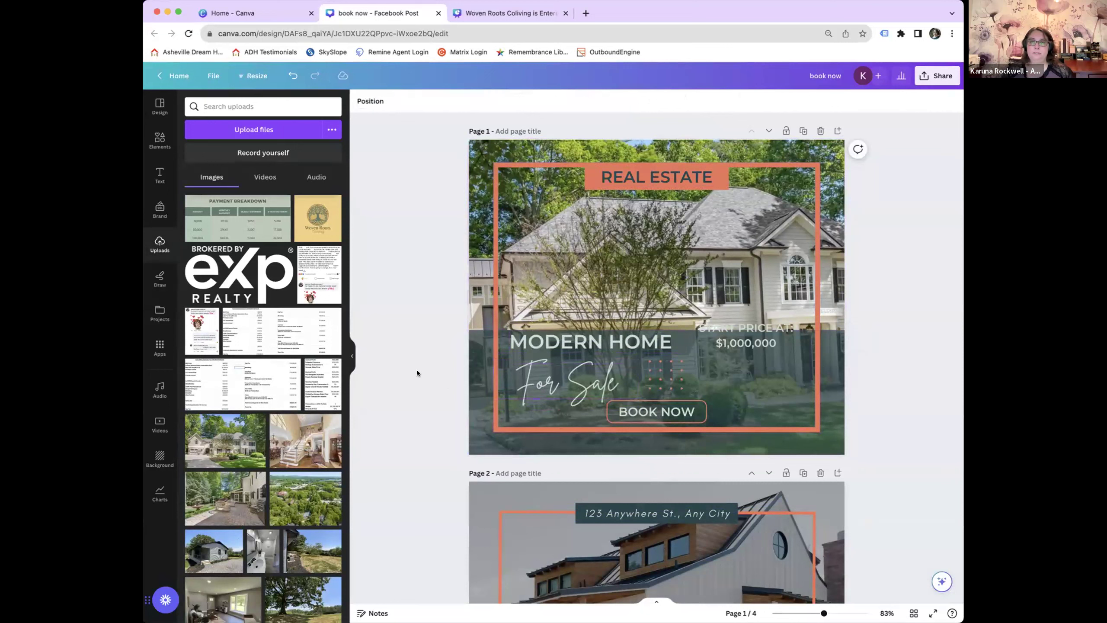
Move the "START PRICE AT: $1,000,000" text on page 1 down so it sits fully within the dark overlay band.
click(641, 346)
drag(743, 341, 750, 356)
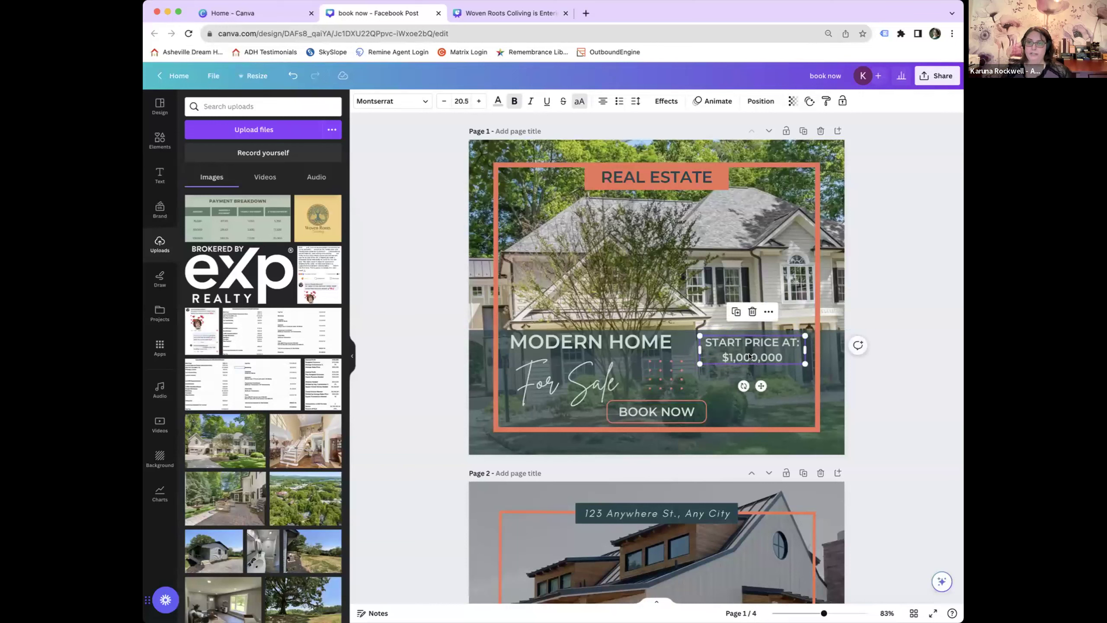
key(Escape)
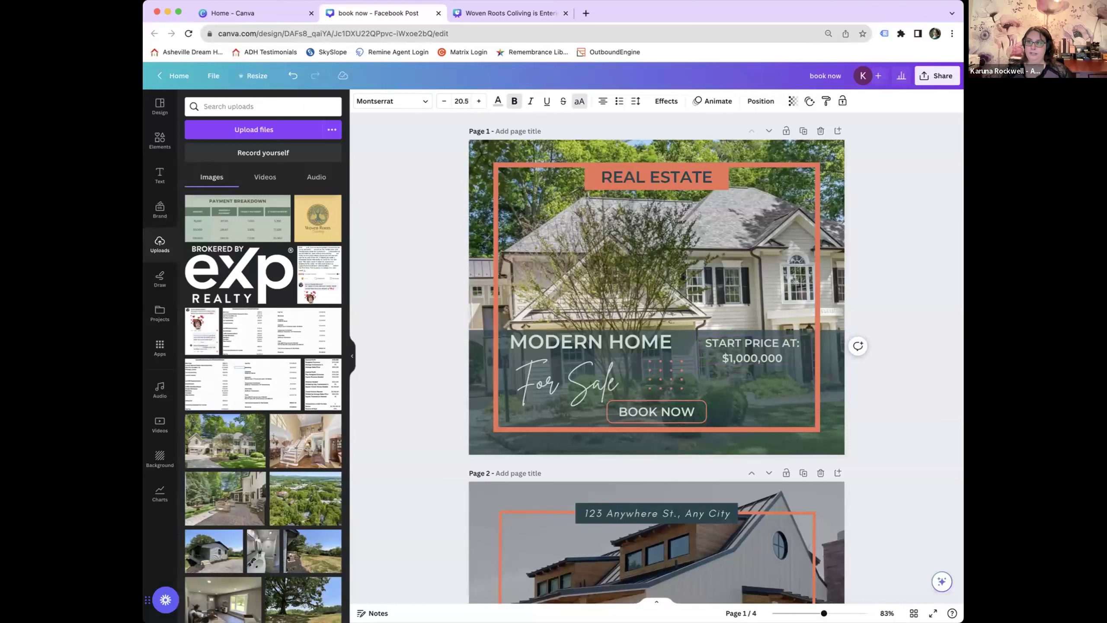
click(753, 351)
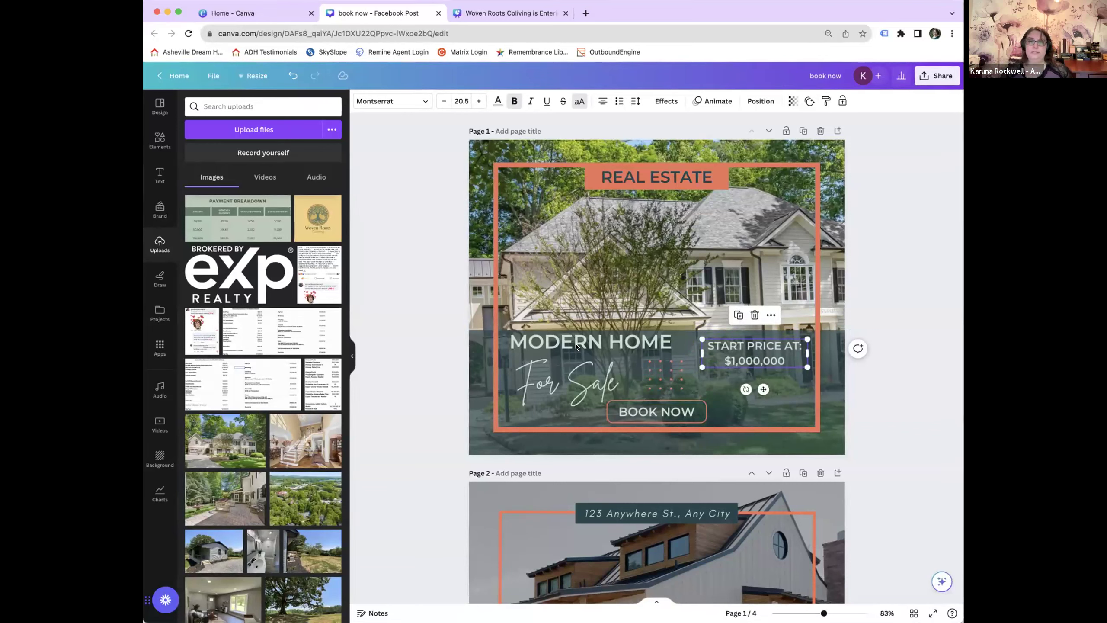
click(446, 346)
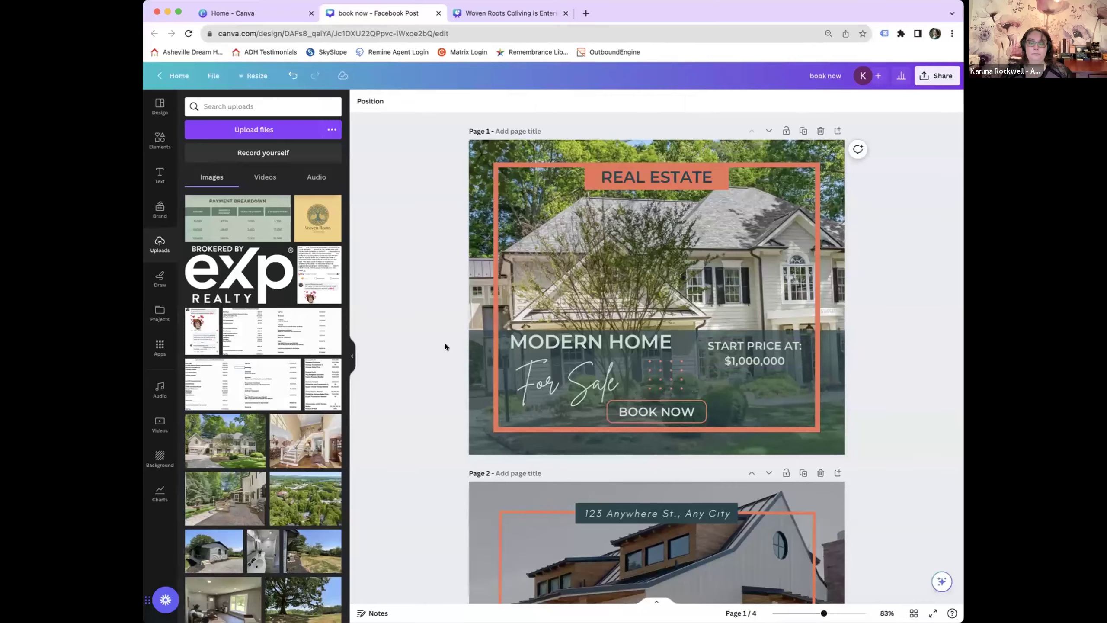
Add the uploaded photo of the woman in a red dress beside a "FOR SALE" sign to blank page 4.
scroll(445, 347, down, 5)
scroll(445, 344, down, 15)
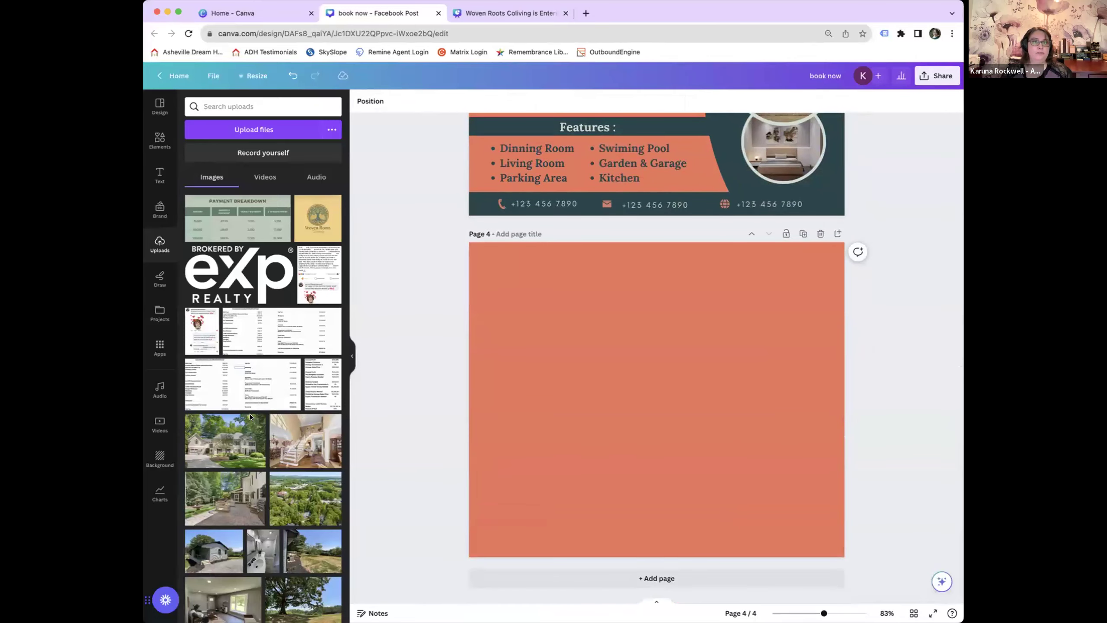
scroll(250, 417, down, 6)
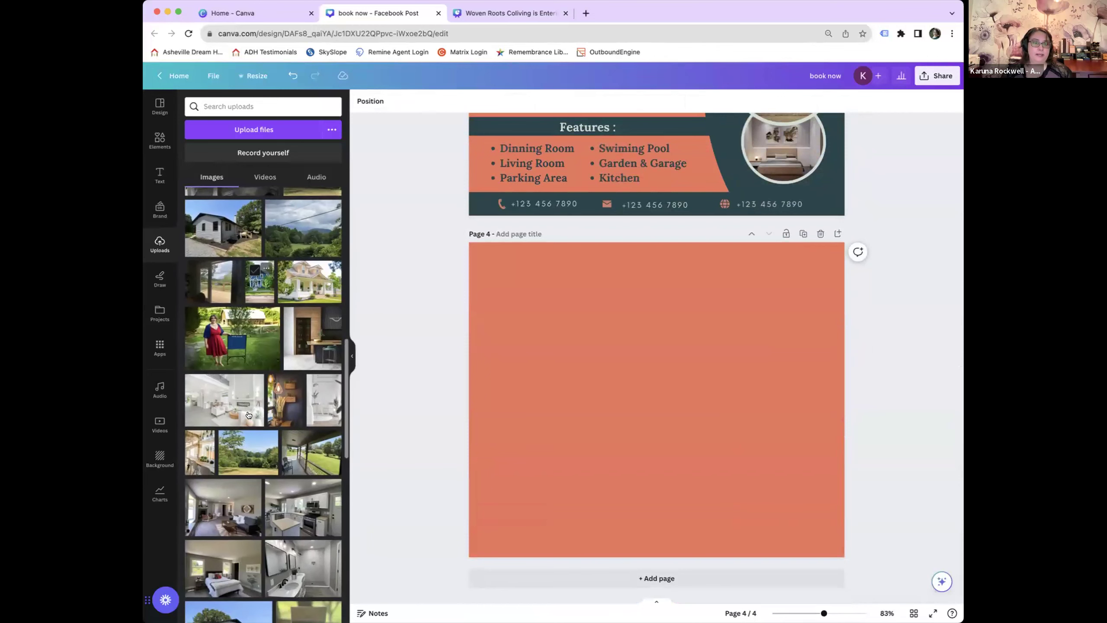
click(232, 337)
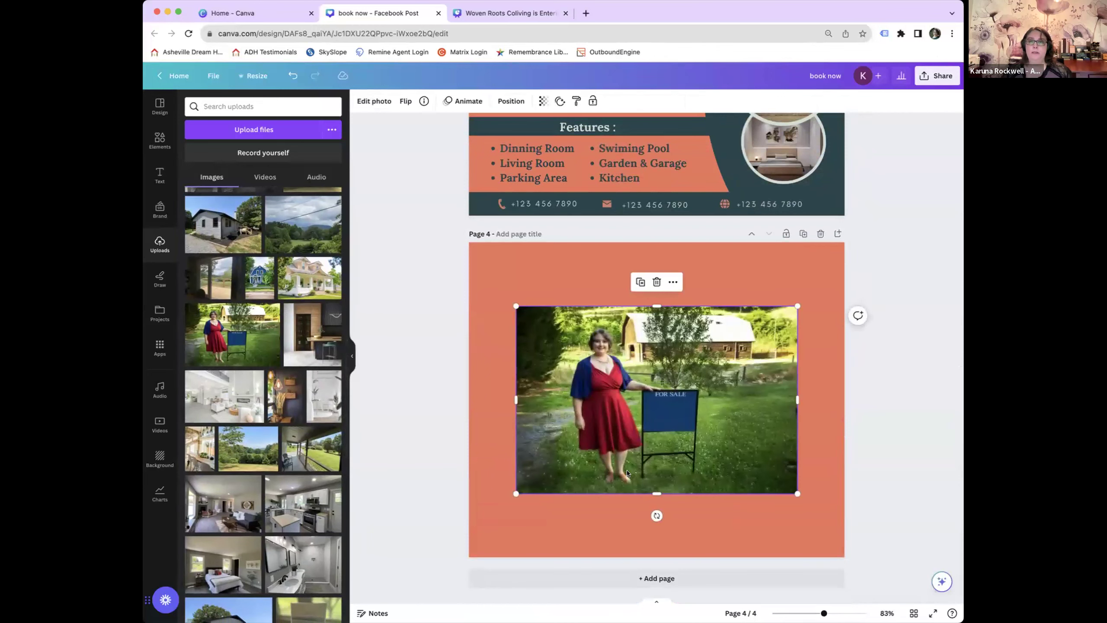
Remove the background from the woman-and-sign photo on page 4 with BG Remover.
double_click(662, 376)
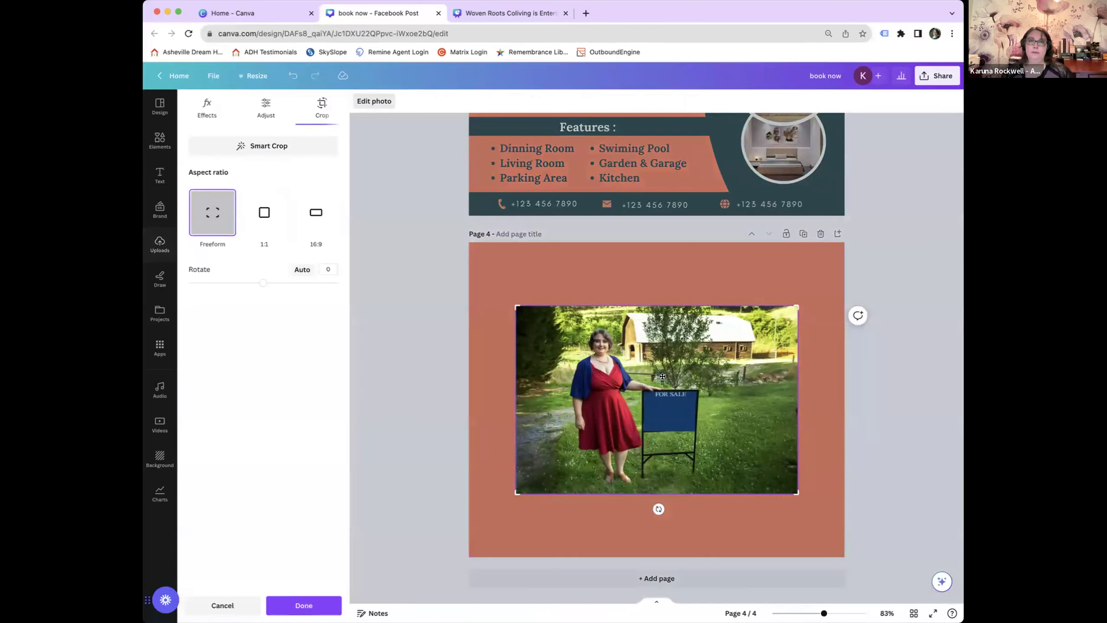
click(365, 101)
click(373, 101)
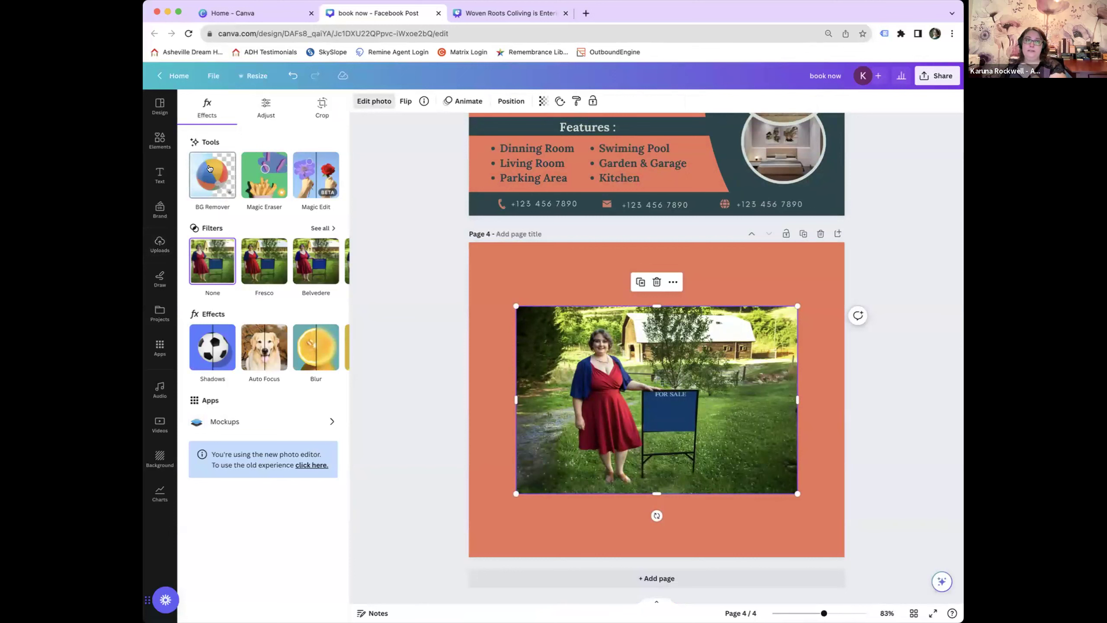
click(210, 168)
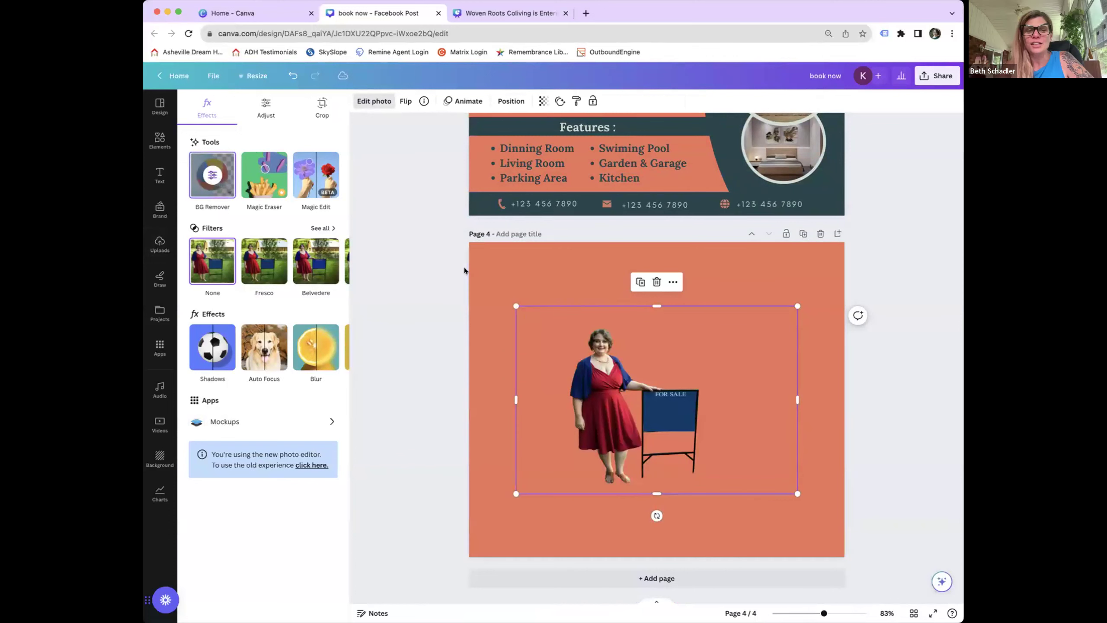
click(401, 254)
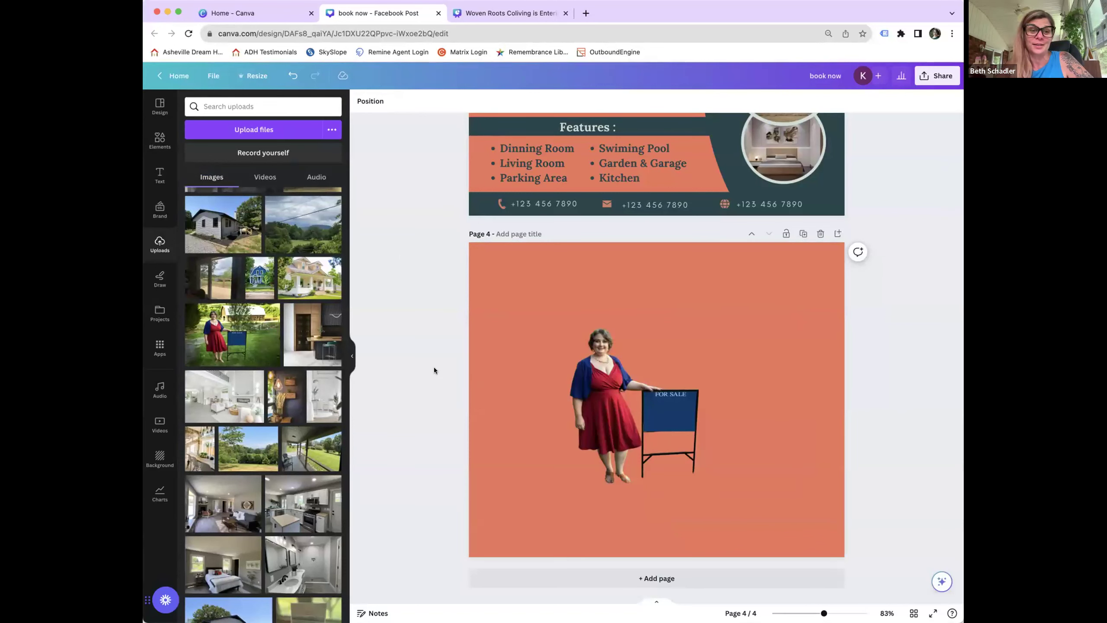
Trim the empty space on both sides of the page 4 cutout and position it in the page's upper-left area.
drag(676, 424, 661, 372)
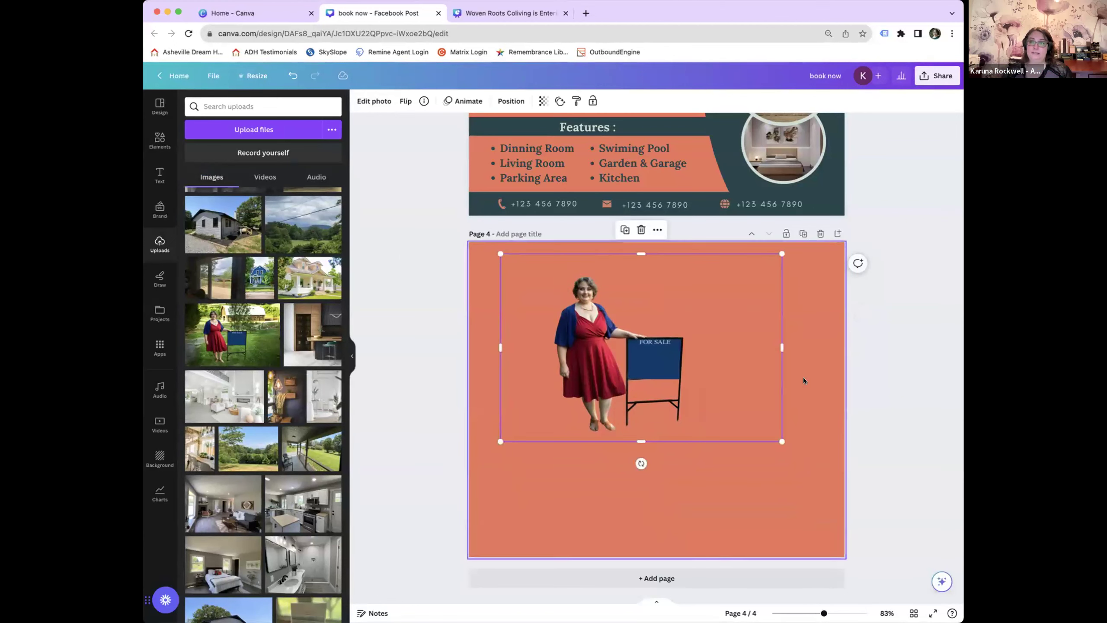
drag(727, 342, 707, 348)
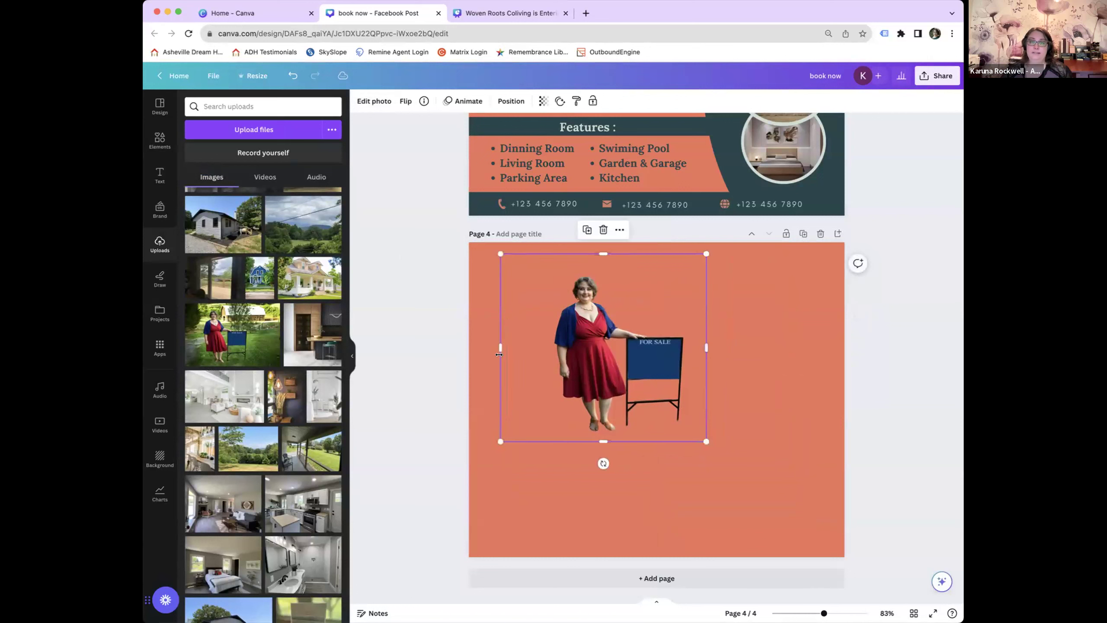
drag(498, 346, 547, 345)
click(419, 360)
click(589, 342)
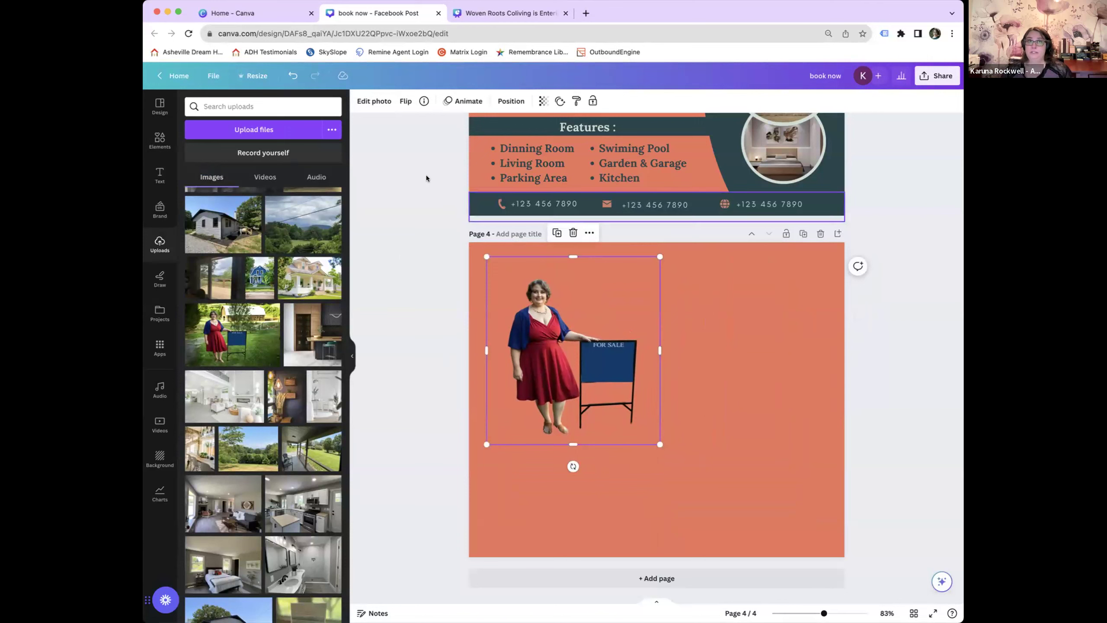
click(374, 101)
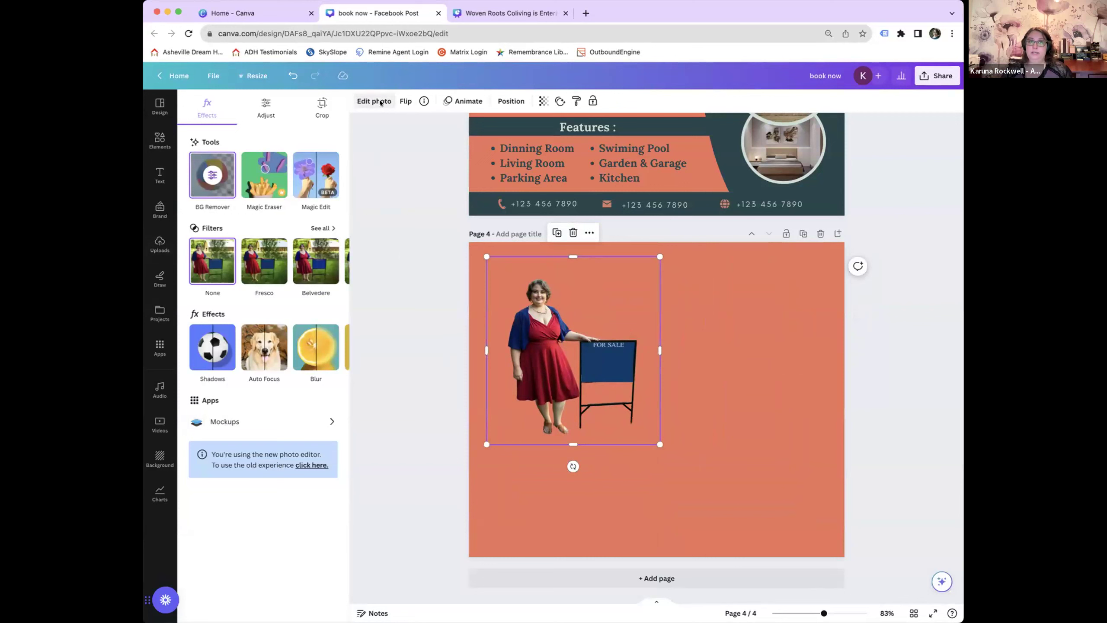
key(Escape)
key(Escape)
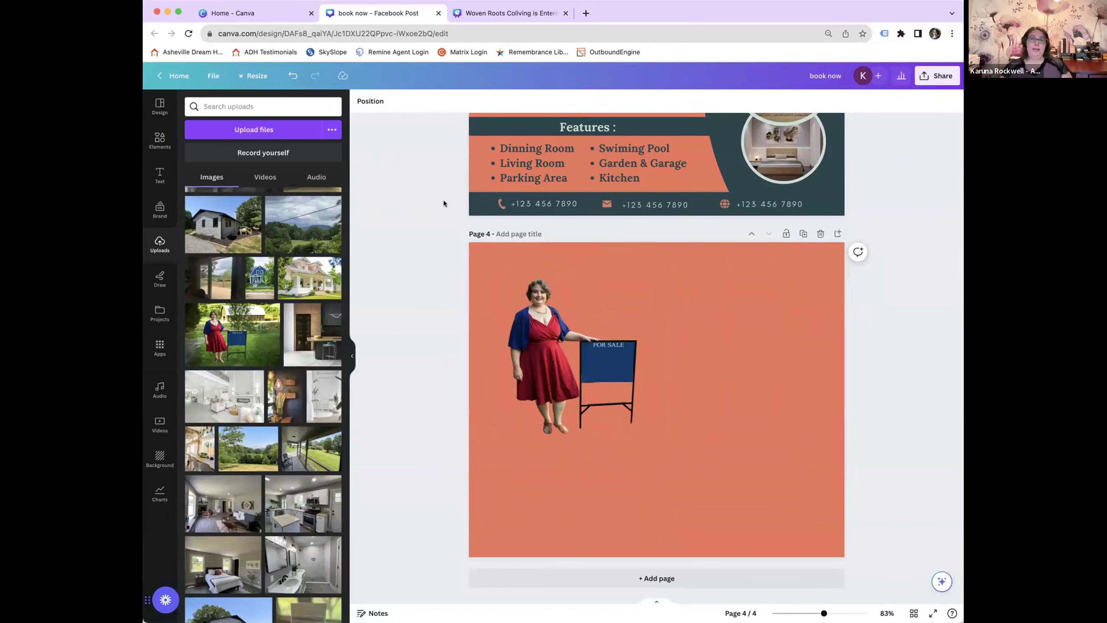
Add a fifth page and place the recently used heart-shaped bare tree graphic on it.
click(715, 570)
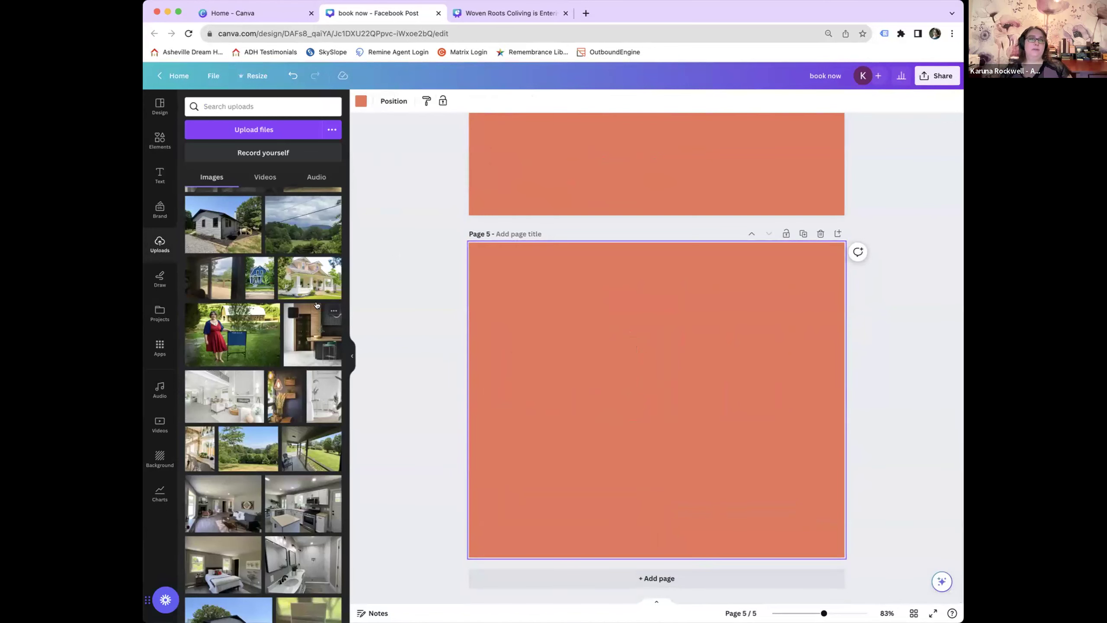
click(162, 141)
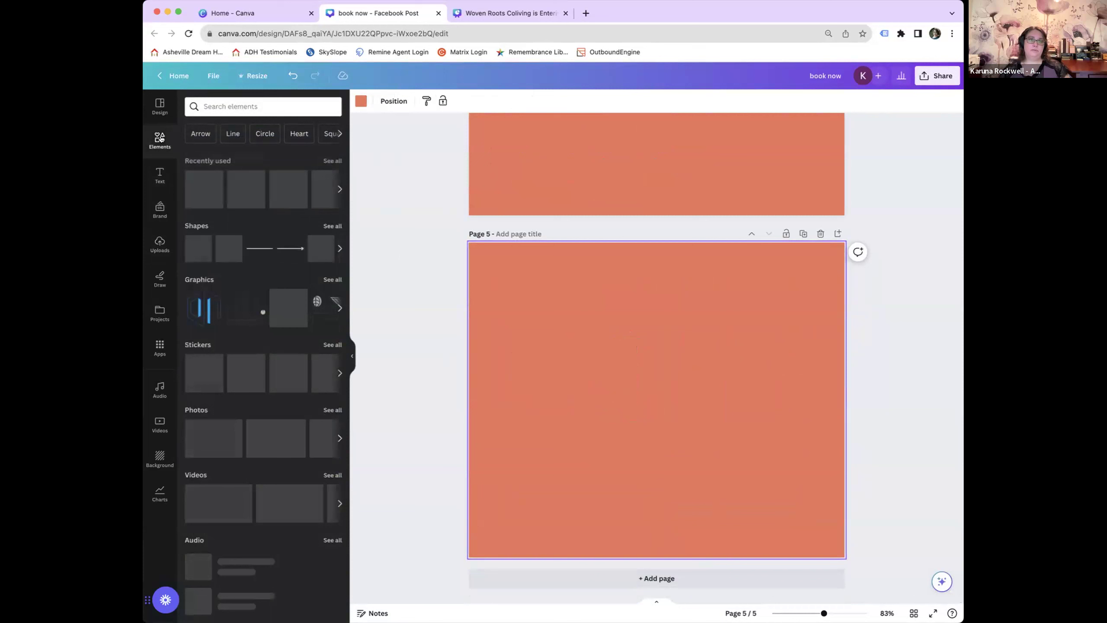
scroll(260, 189, right, 5)
scroll(260, 189, left, 5)
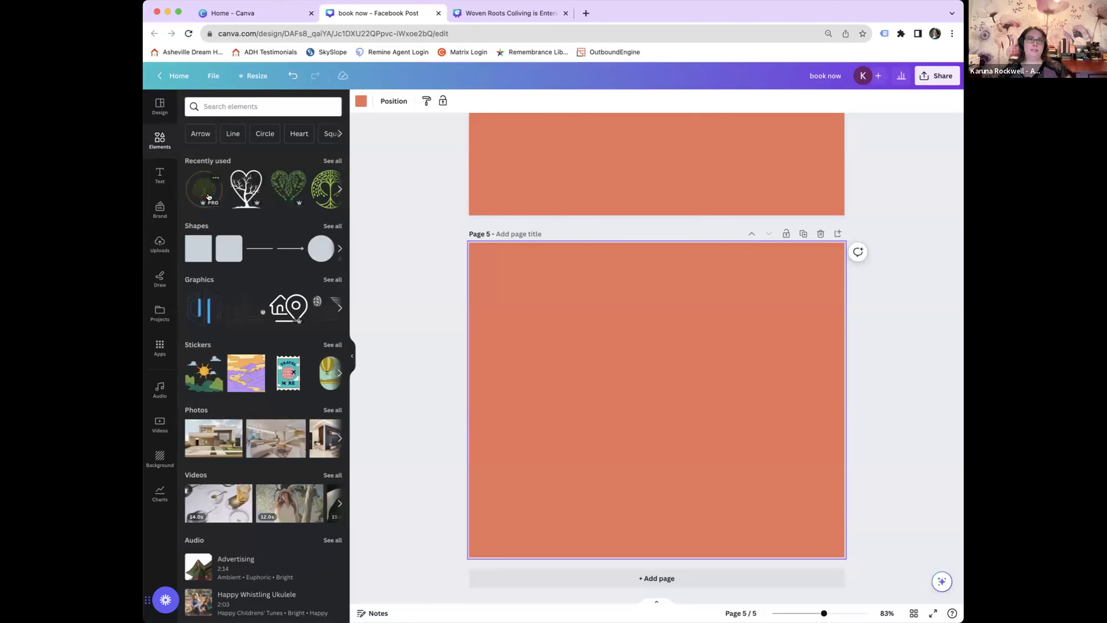
click(239, 193)
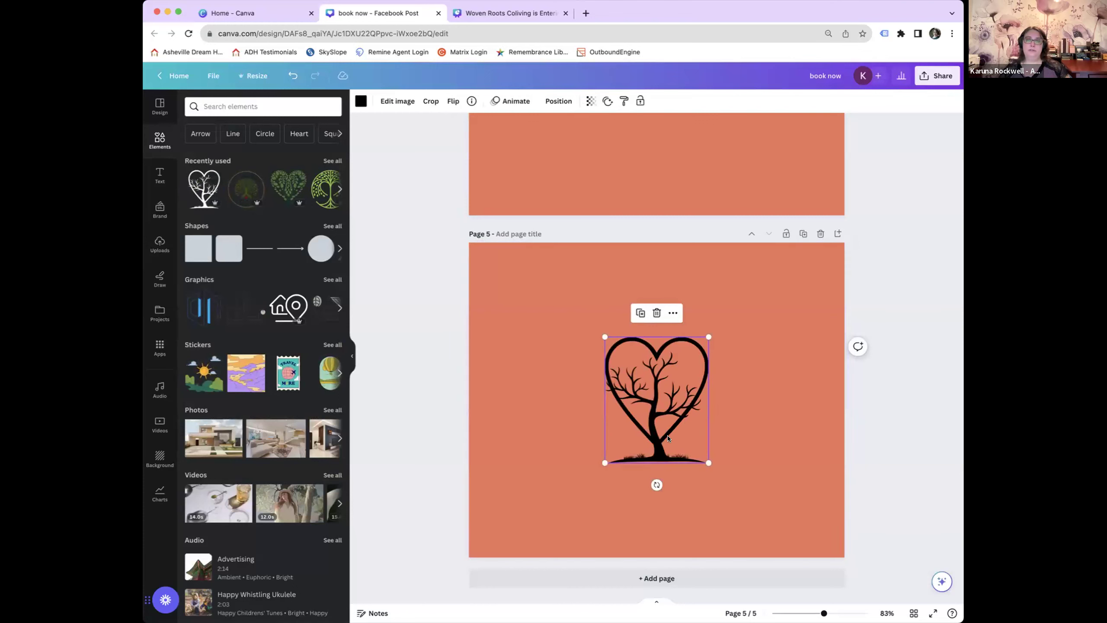
Rotate the heart-shaped tree graphic on page 5 so that it is upside down.
drag(652, 483, 662, 334)
click(556, 365)
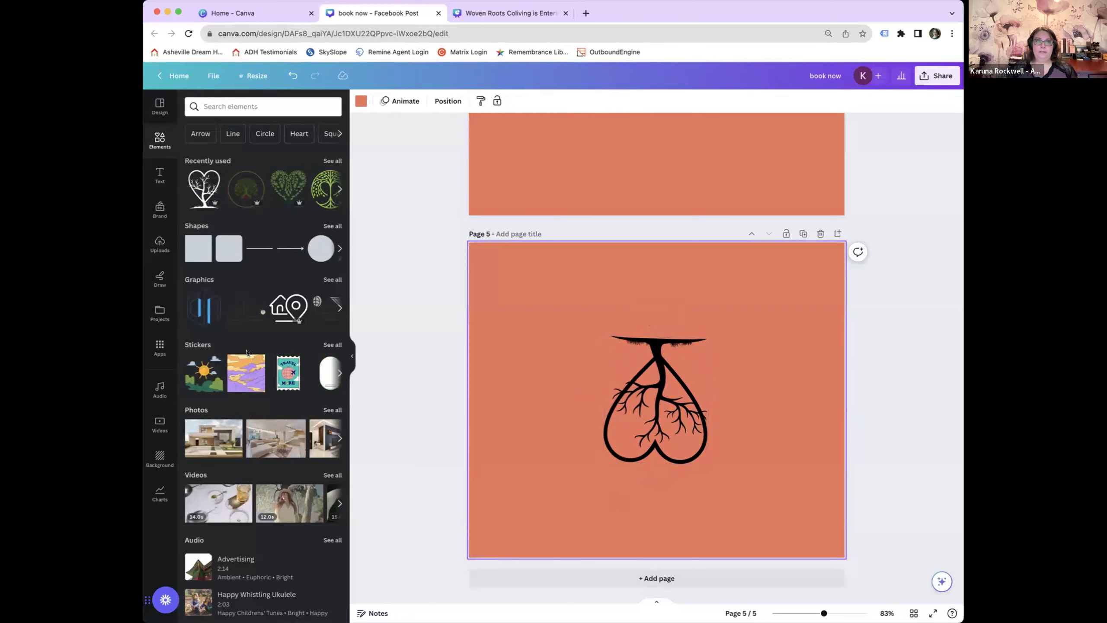
Search the stock photos for "tree" and fill page 5 with the dark forest photo with light rays.
click(329, 412)
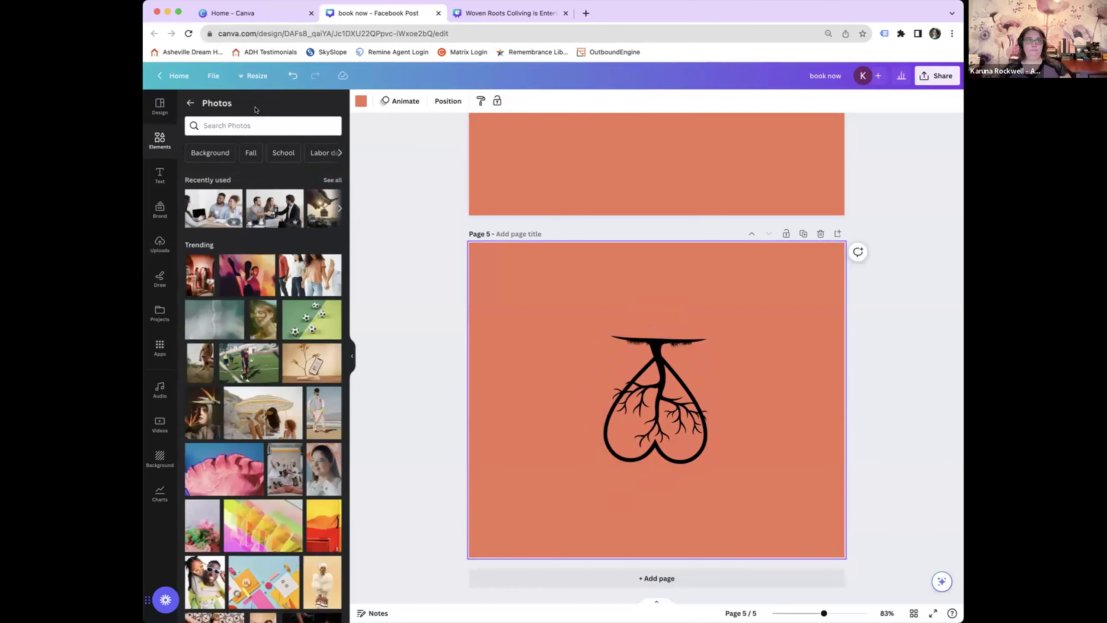
click(244, 118)
text(tree)
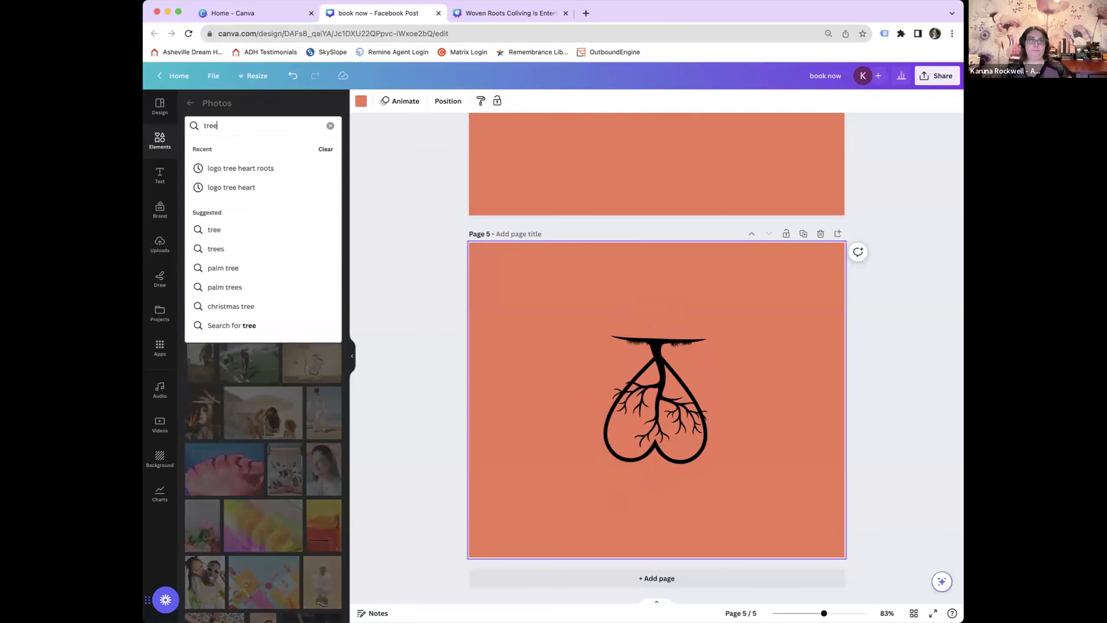
key(Return)
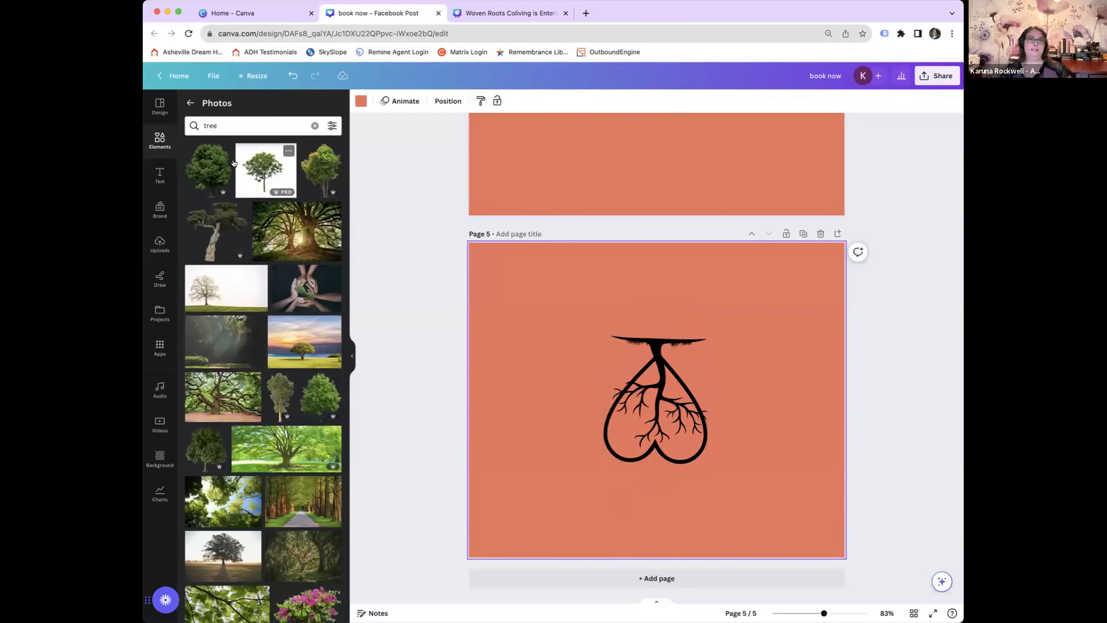
drag(225, 343, 493, 359)
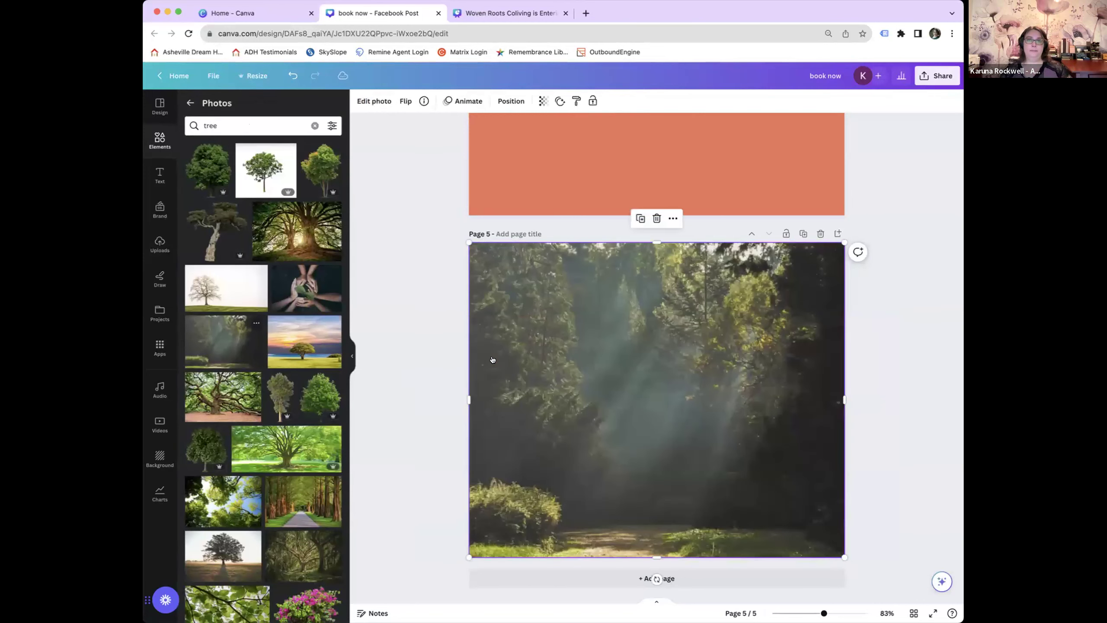
double_click(599, 361)
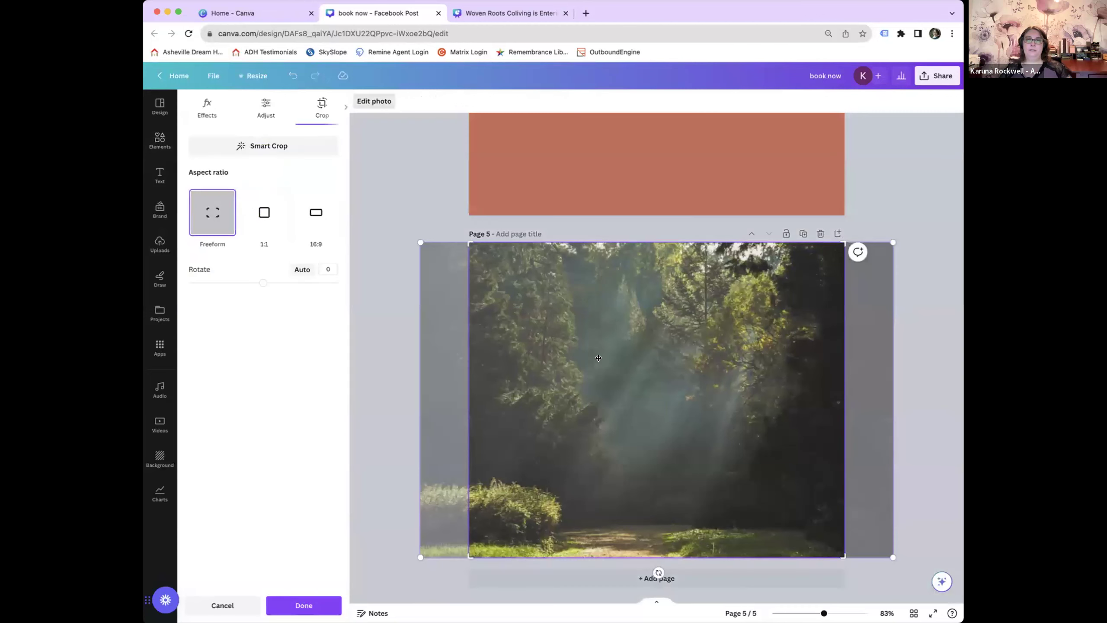
click(437, 212)
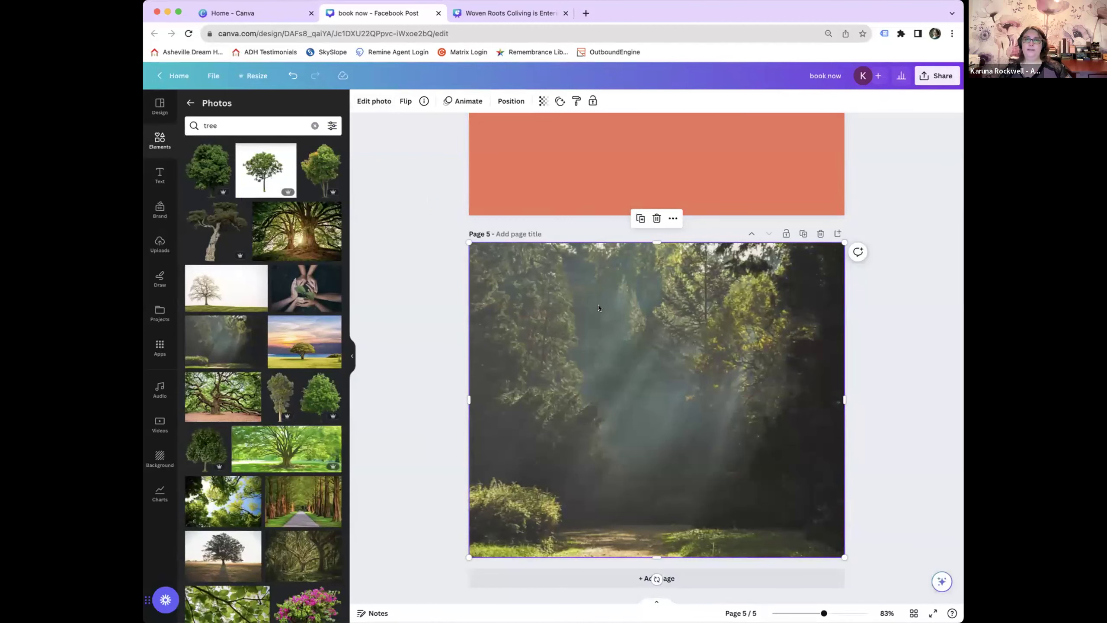
Send the forest photo on page 5 to the back, behind the heart-shaped tree graphic.
click(511, 99)
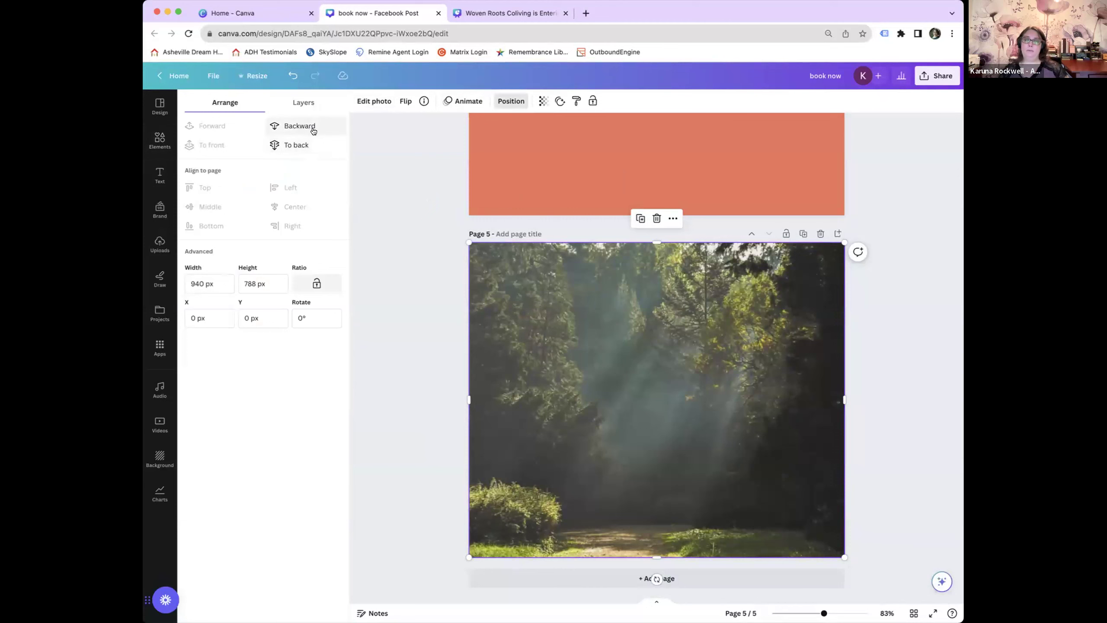
click(306, 145)
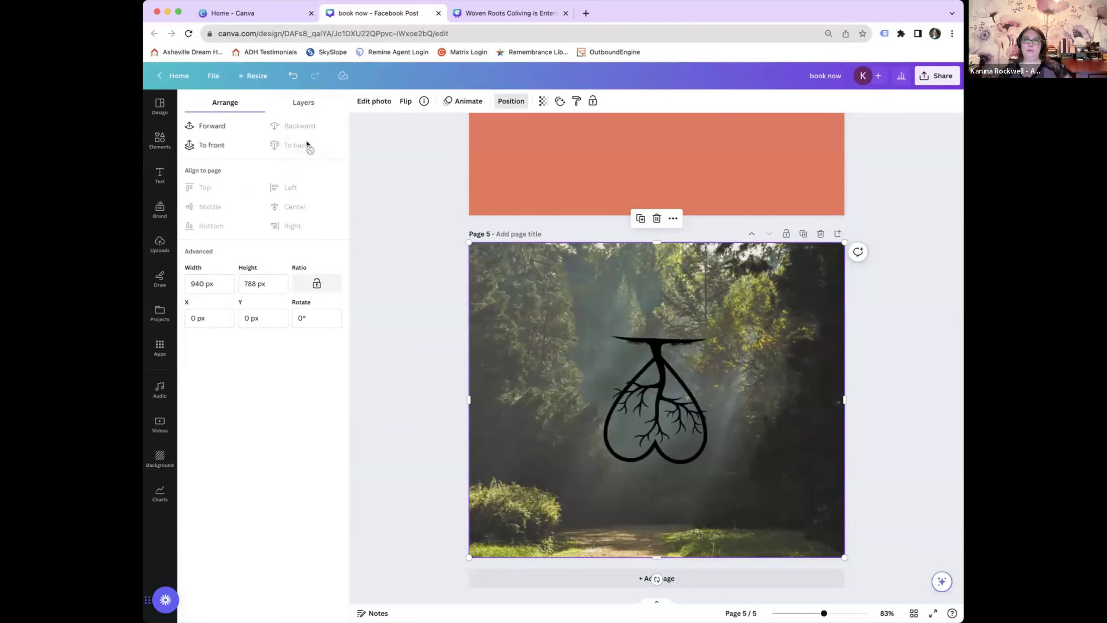
click(411, 282)
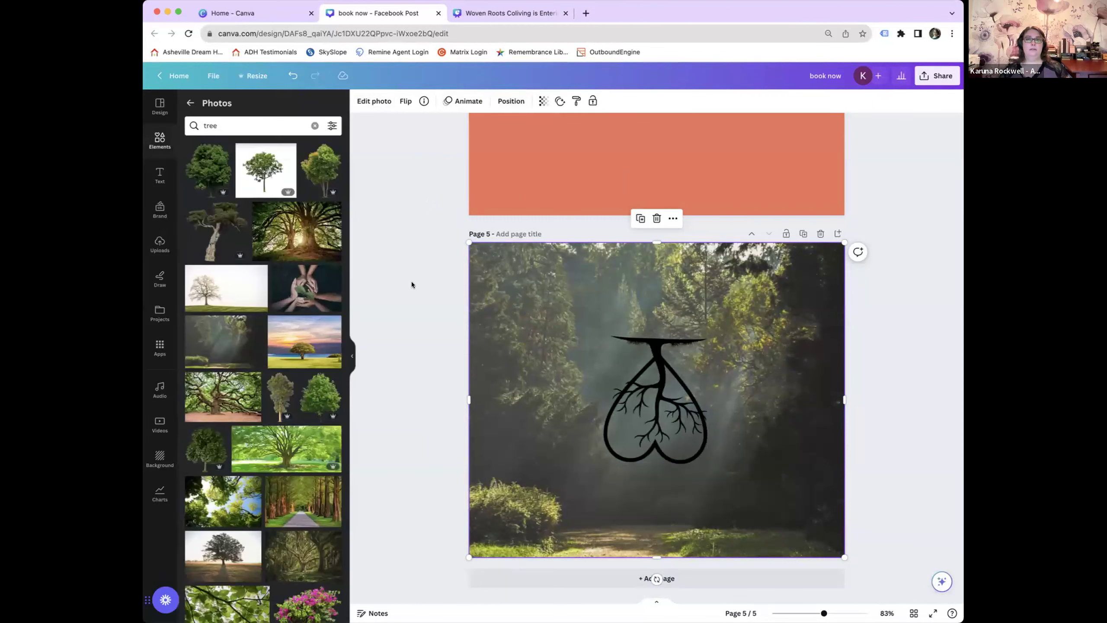
On page 3, bring the lowest round interior photo forward so that it overlaps the middle one.
click(640, 345)
scroll(641, 345, up, 15)
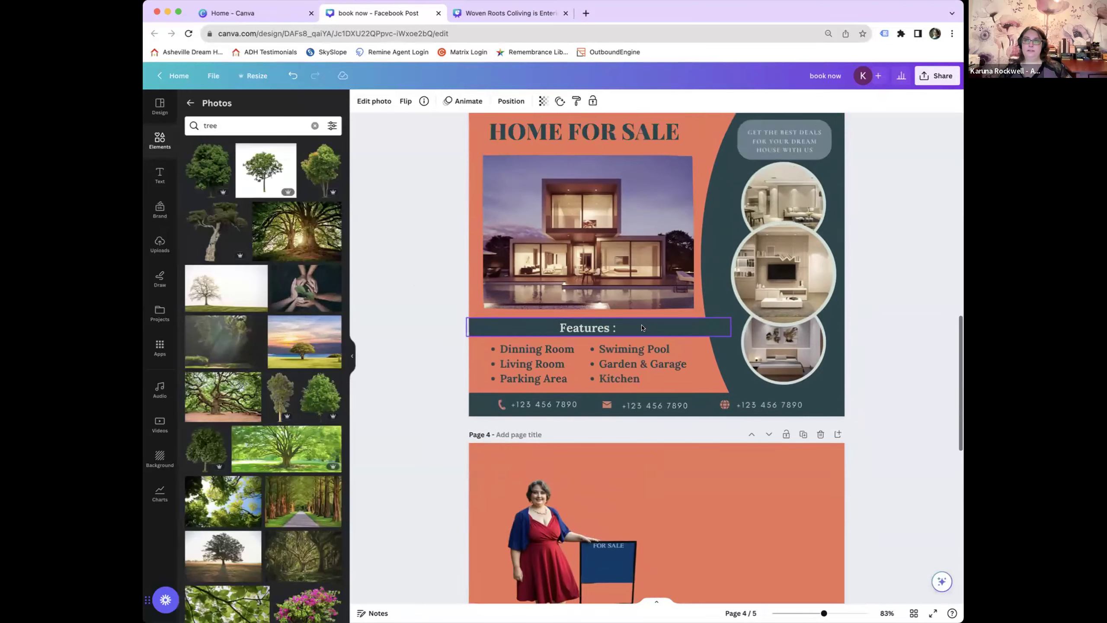
click(779, 343)
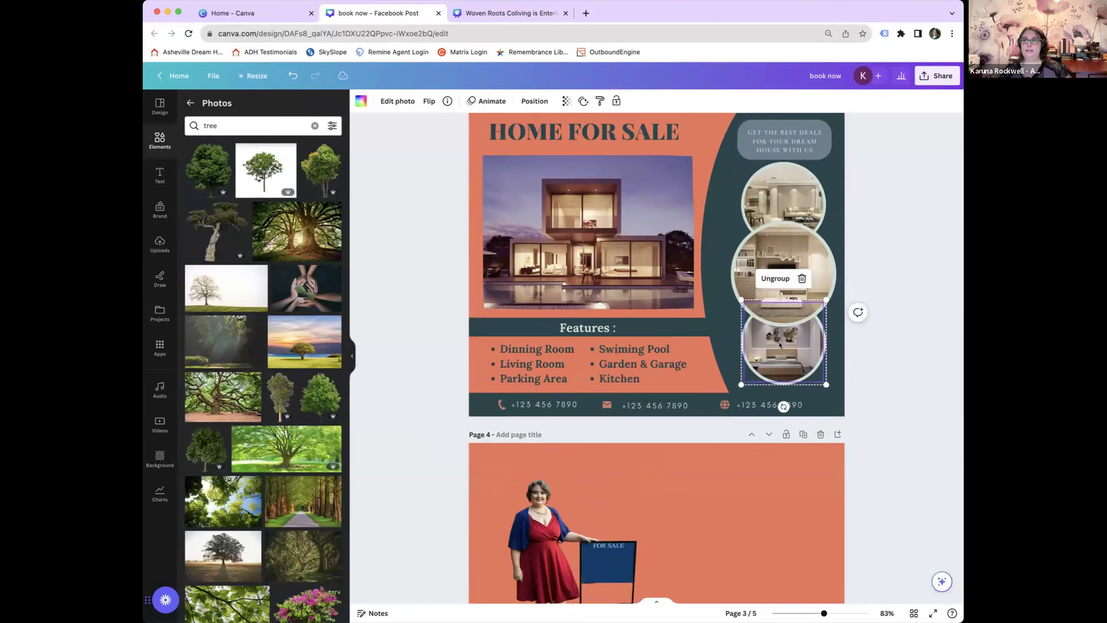
click(775, 278)
click(775, 279)
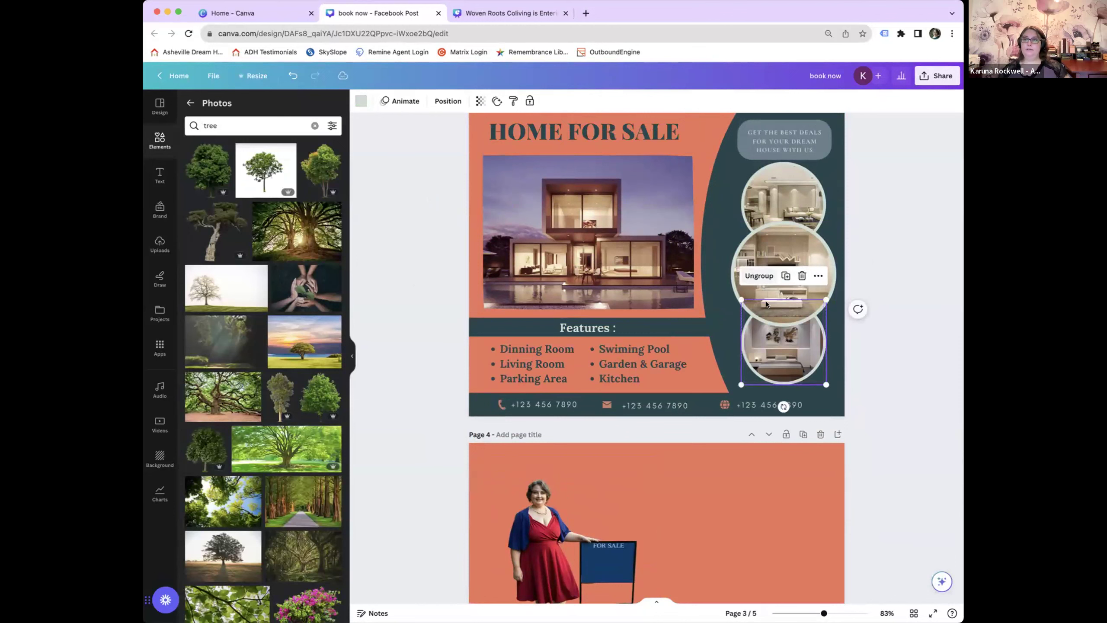
click(785, 340)
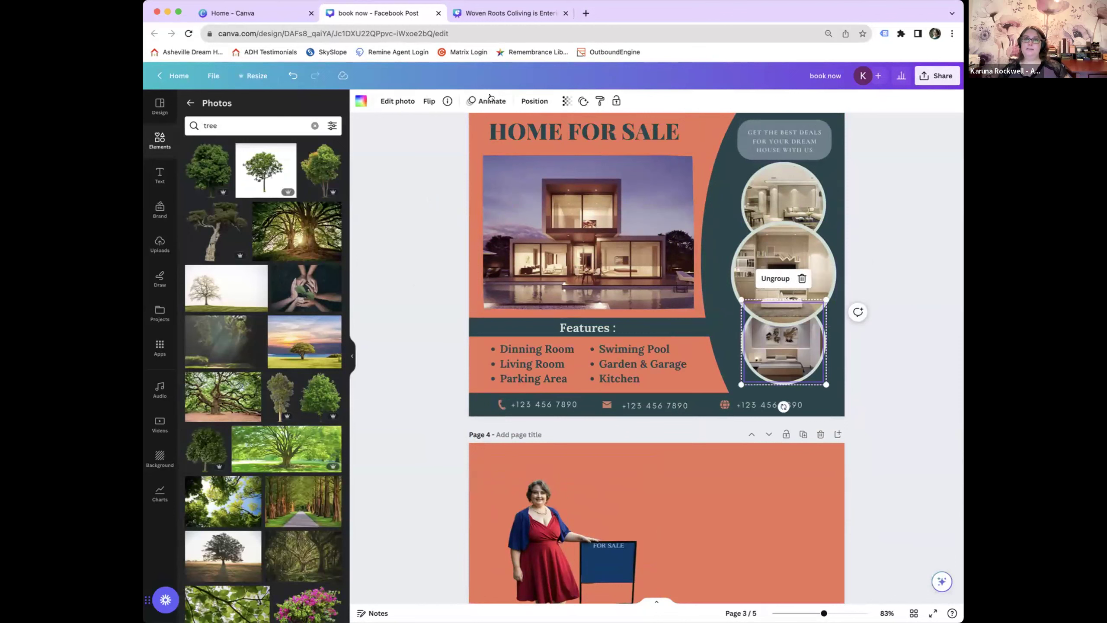
click(535, 101)
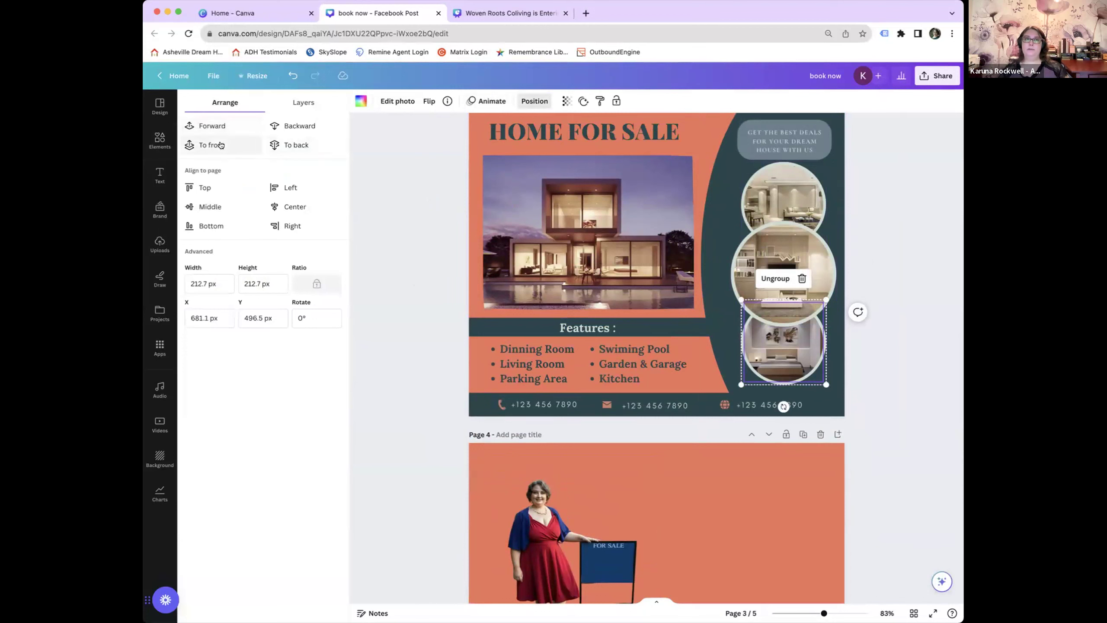
click(214, 126)
Bring the uppermost round interior photo on page 3 forward, over the middle one, and deselect it.
click(785, 179)
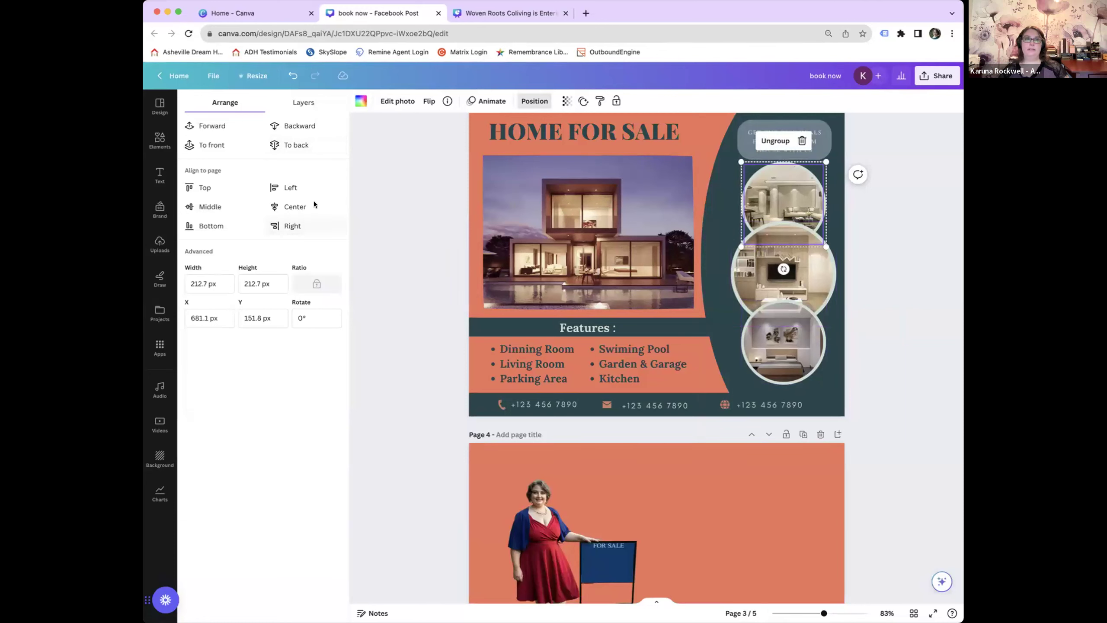
click(215, 126)
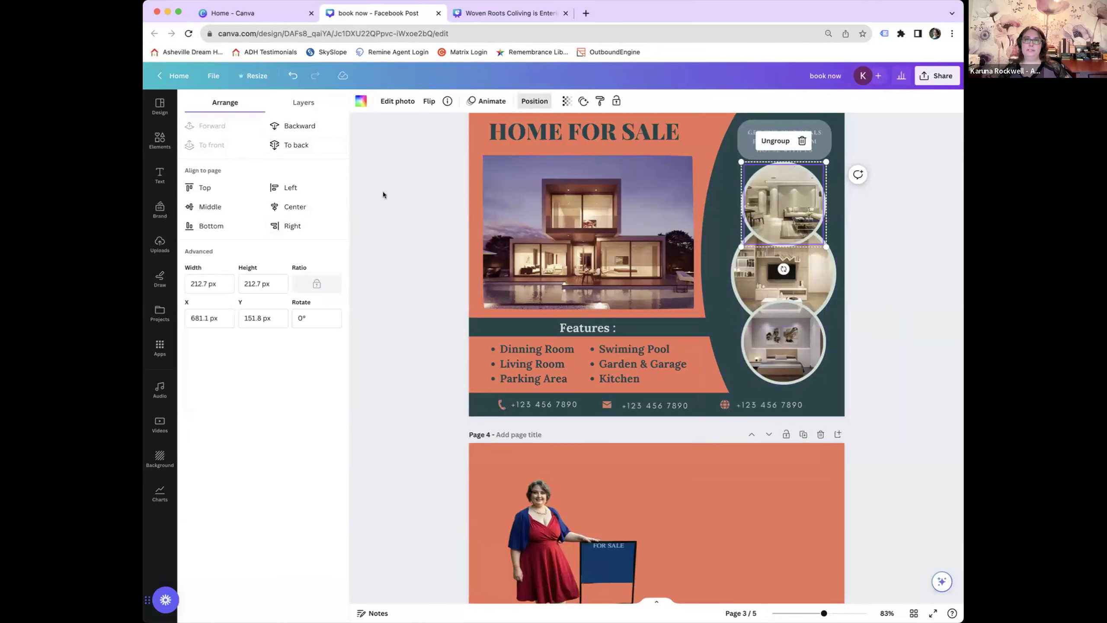
key(Escape)
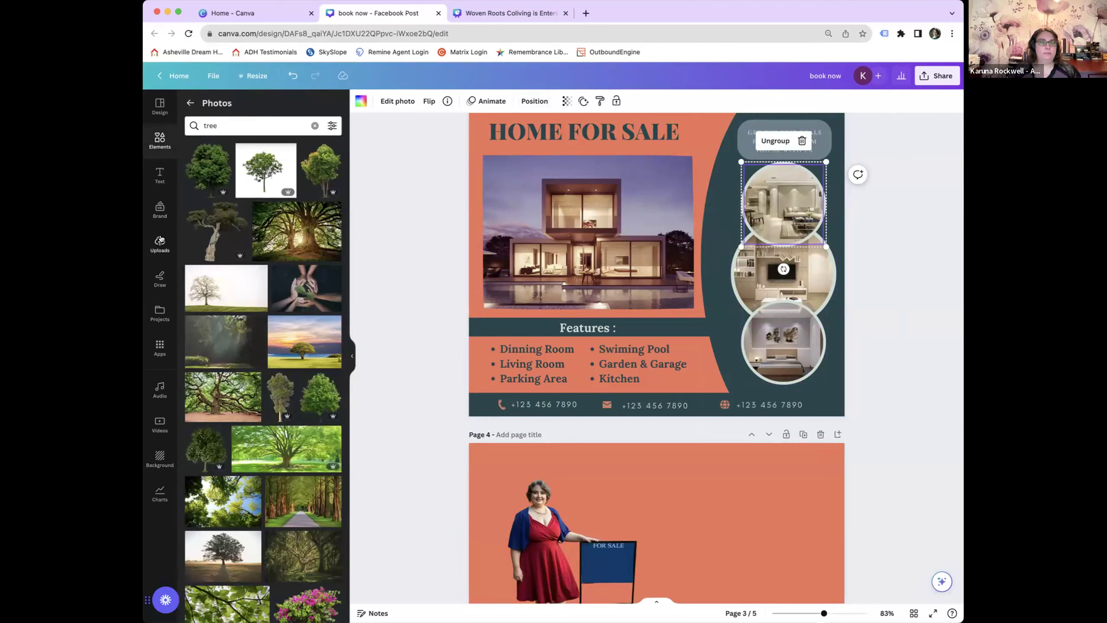
click(441, 201)
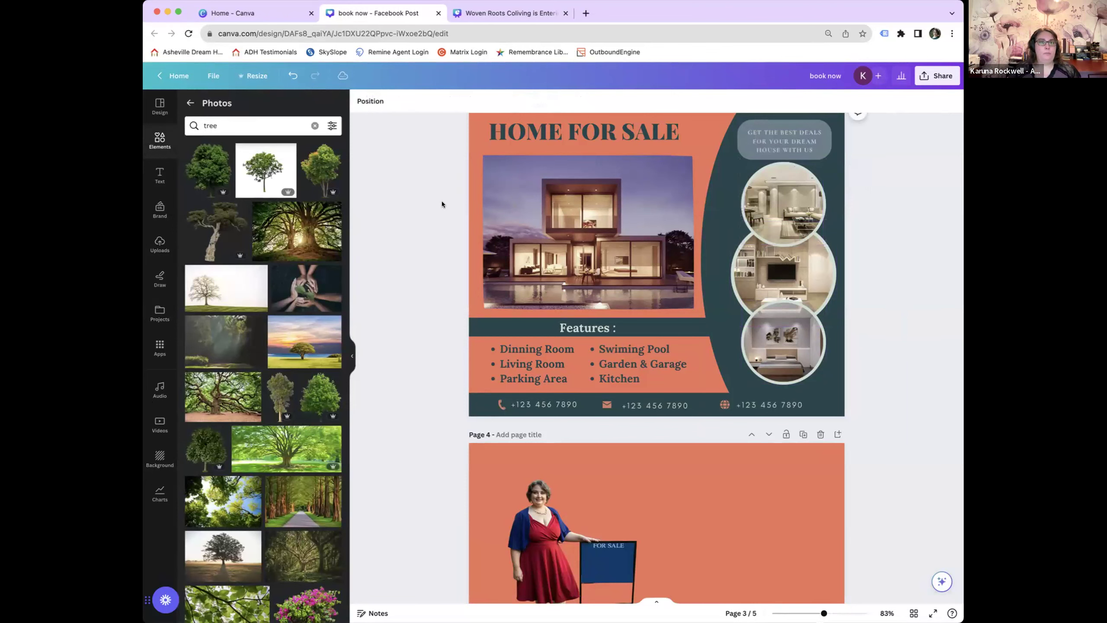
Leave the Facebook post design for the home page and search the templates for "reel".
scroll(441, 200, down, 1)
scroll(441, 204, down, 5)
scroll(441, 204, up, 12)
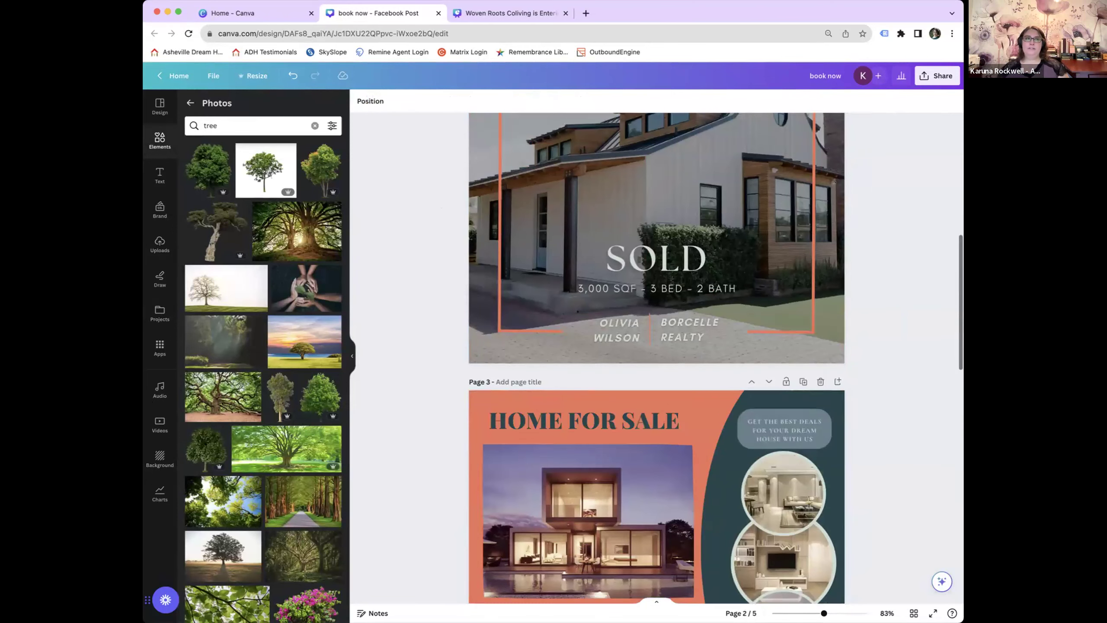
click(160, 77)
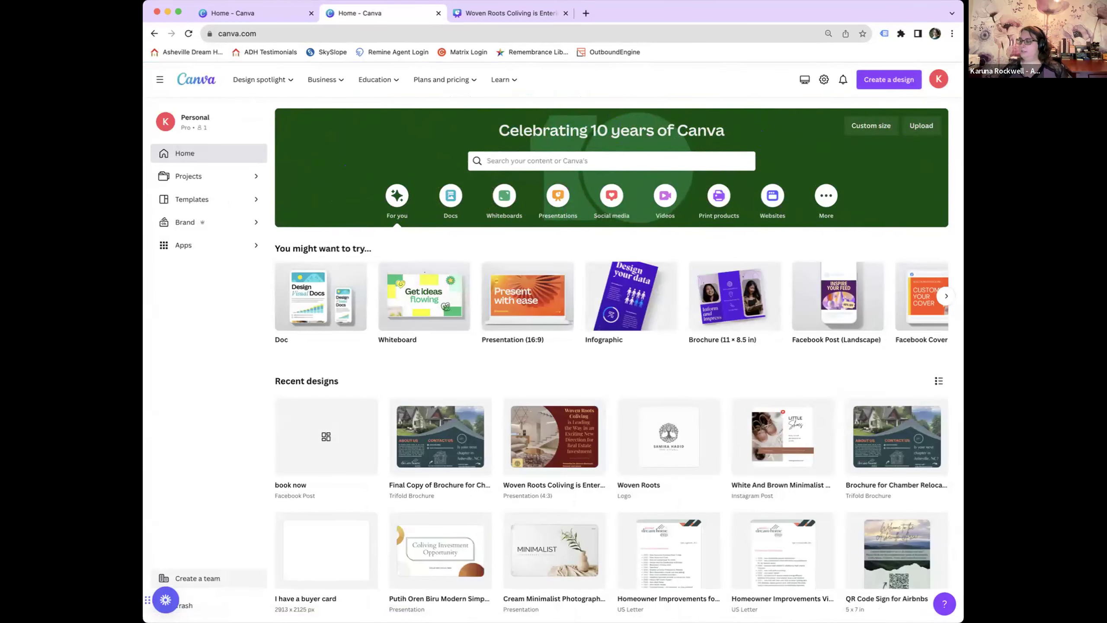
click(545, 161)
text(r)
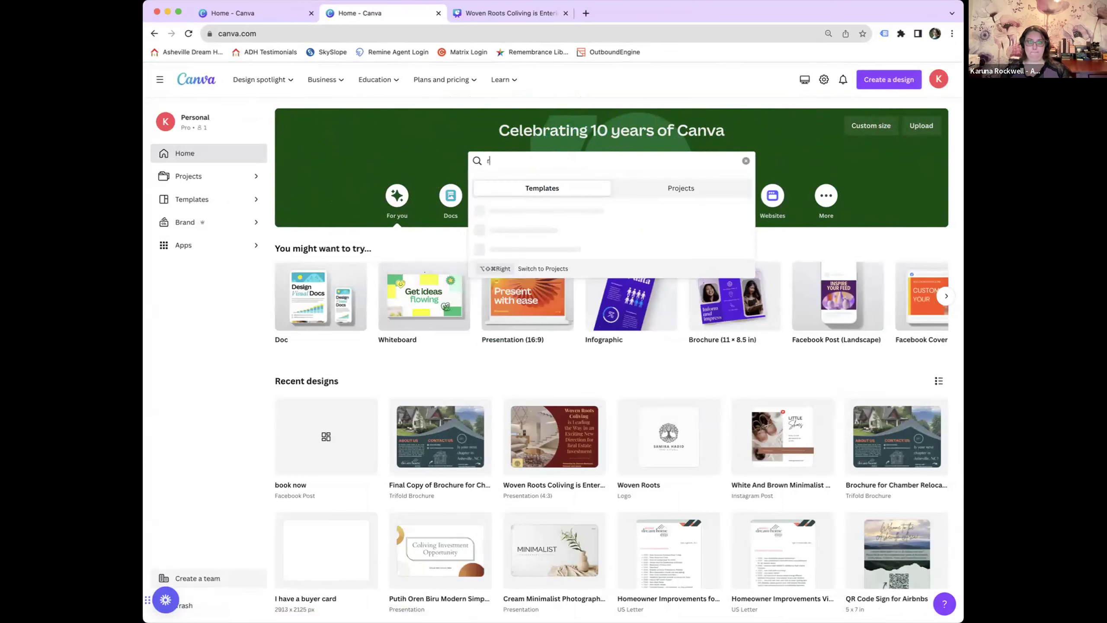
text(eel)
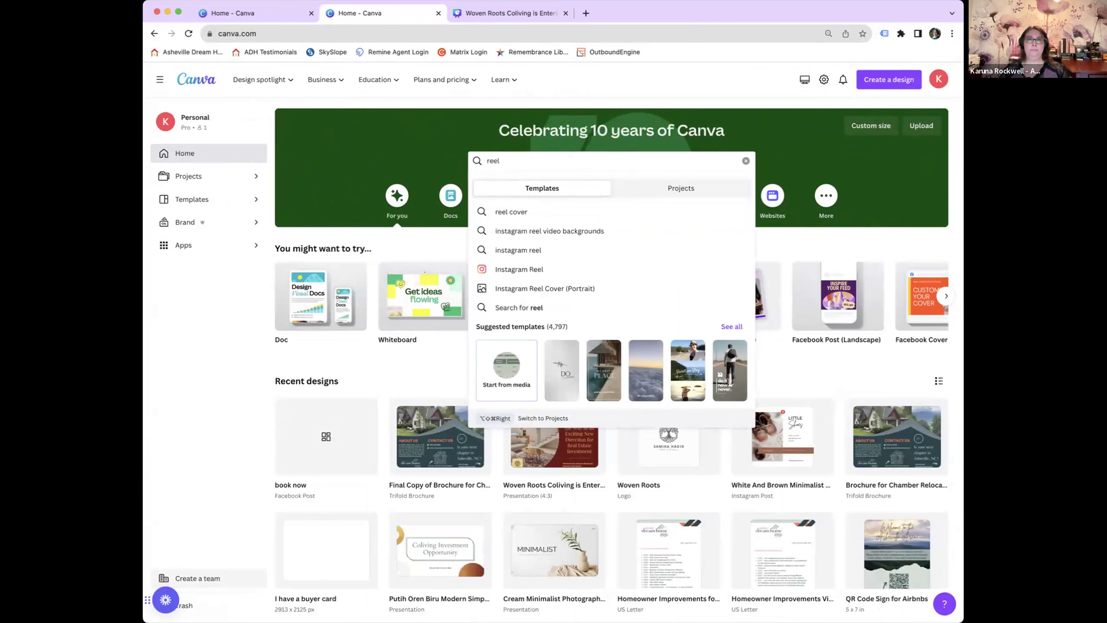
click(205, 333)
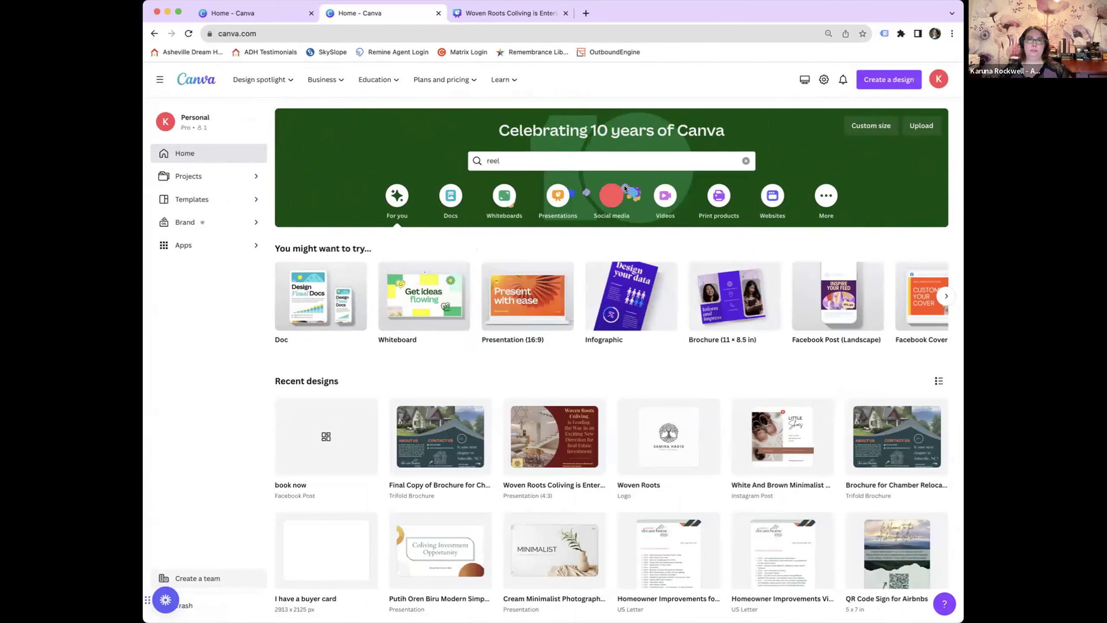
click(579, 161)
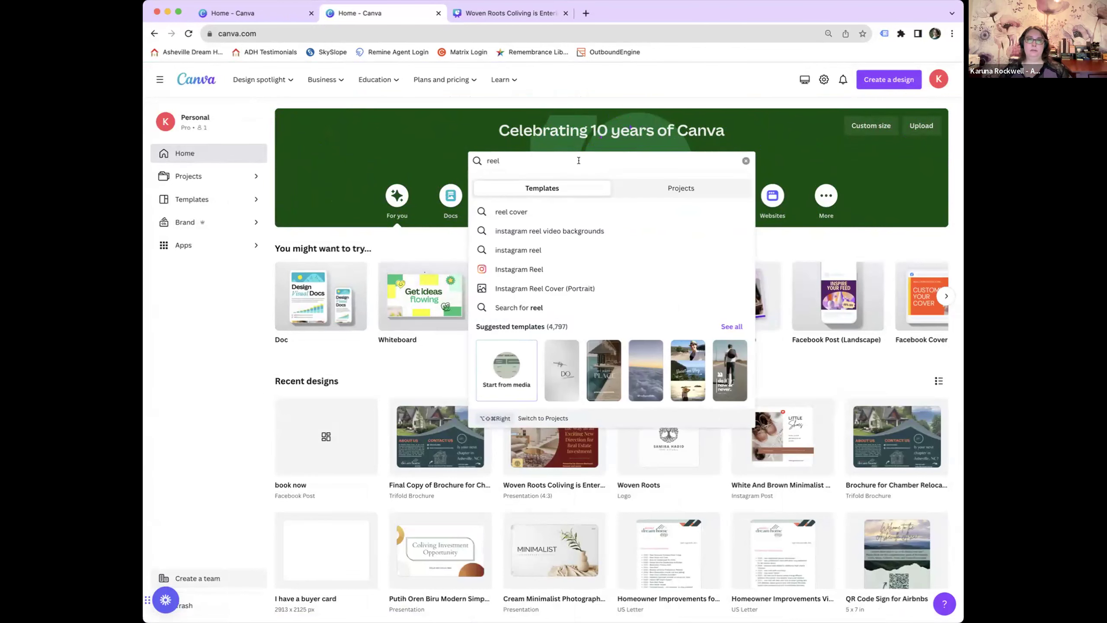
key(Return)
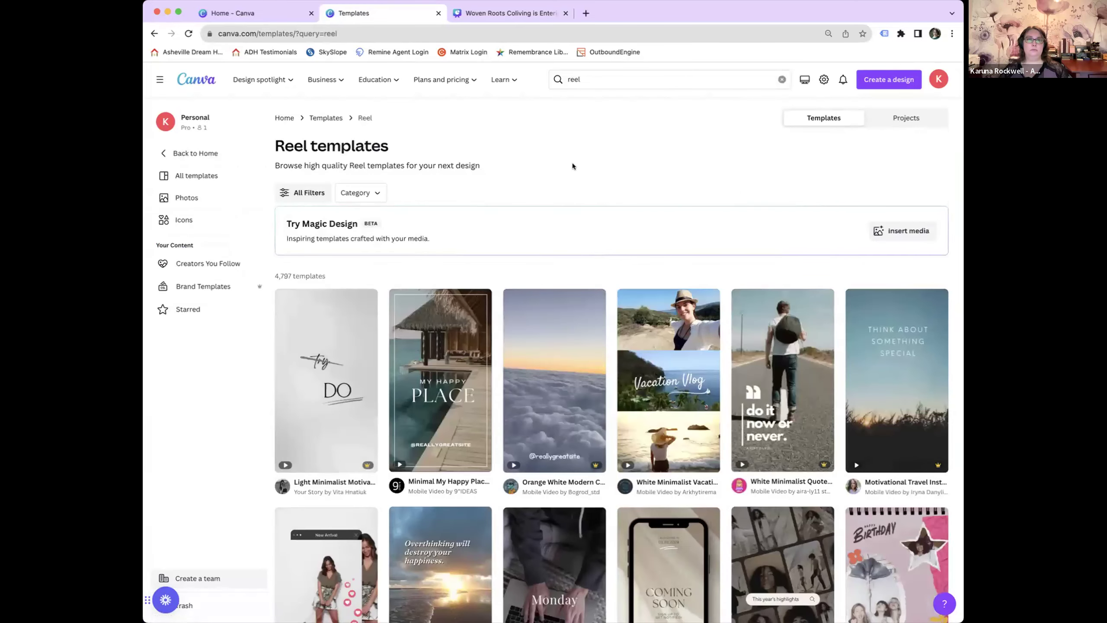
Browse the reel templates, return to all templates and search for "reel blank".
scroll(427, 252, down, 2)
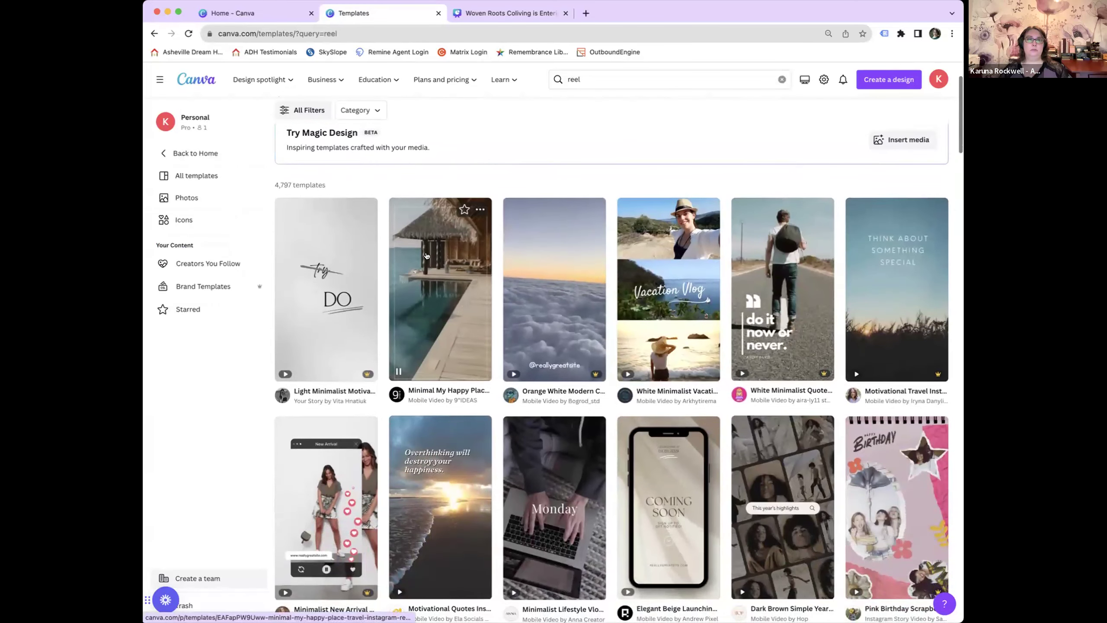
scroll(428, 256, down, 5)
scroll(427, 255, up, 7)
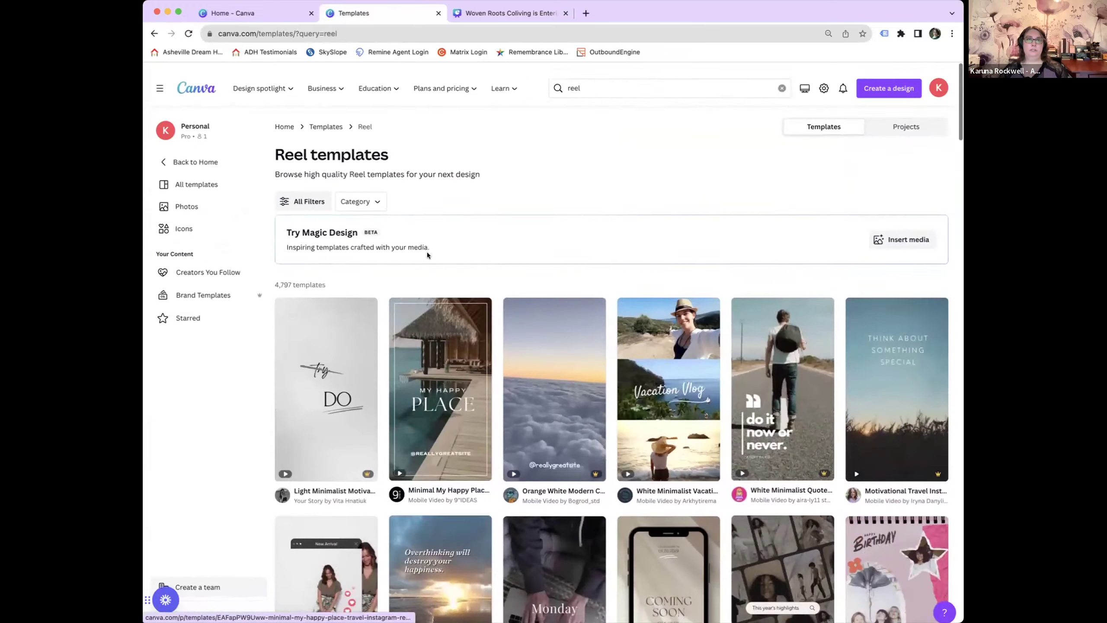
scroll(230, 184, down, 1)
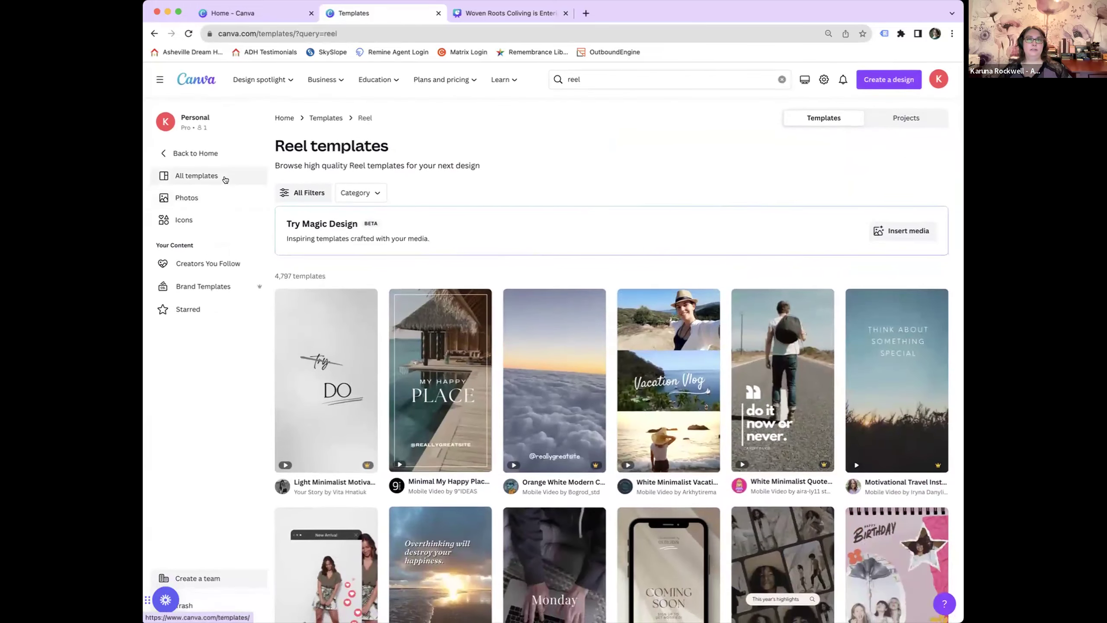
click(224, 178)
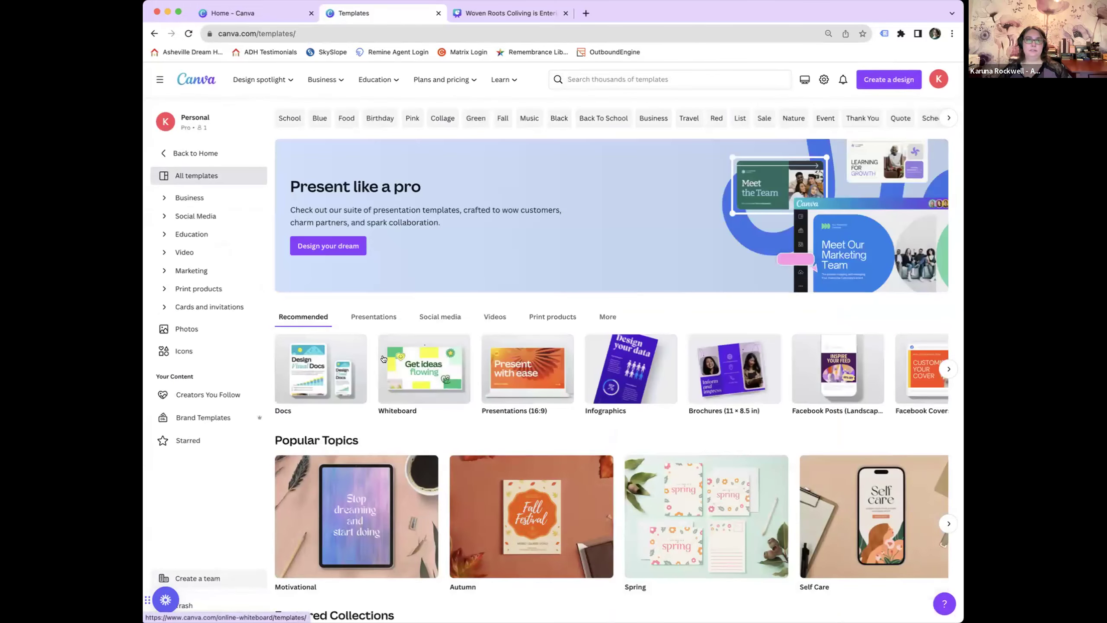
click(542, 70)
text(reel blank)
key(Return)
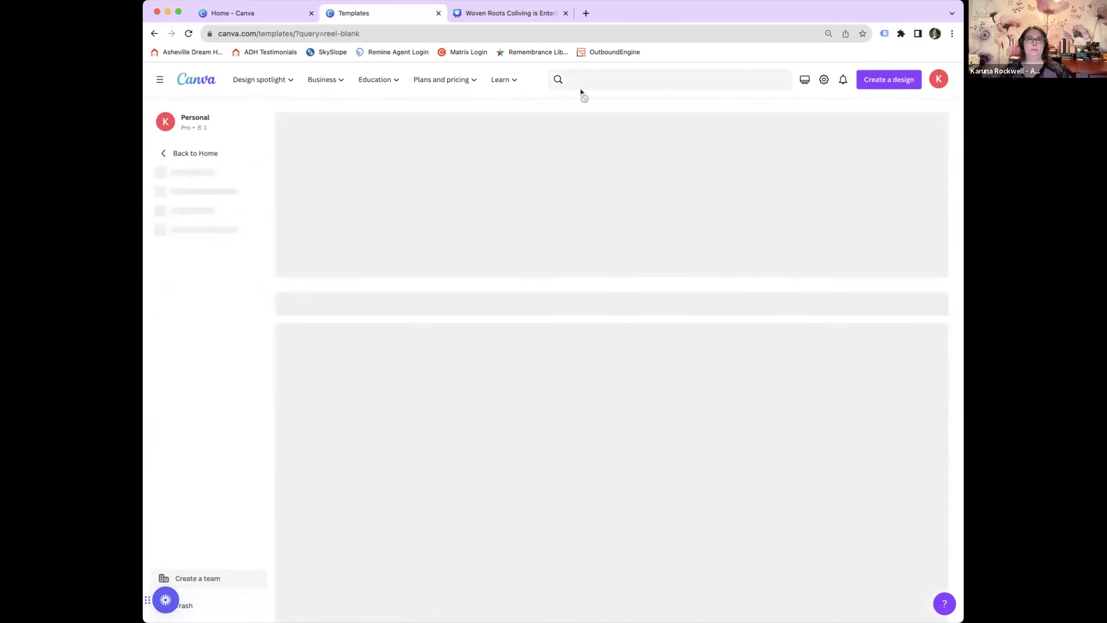
Start a new design from the Neutral Blank Motivational Quote Instagram Reel template.
scroll(521, 369, down, 7)
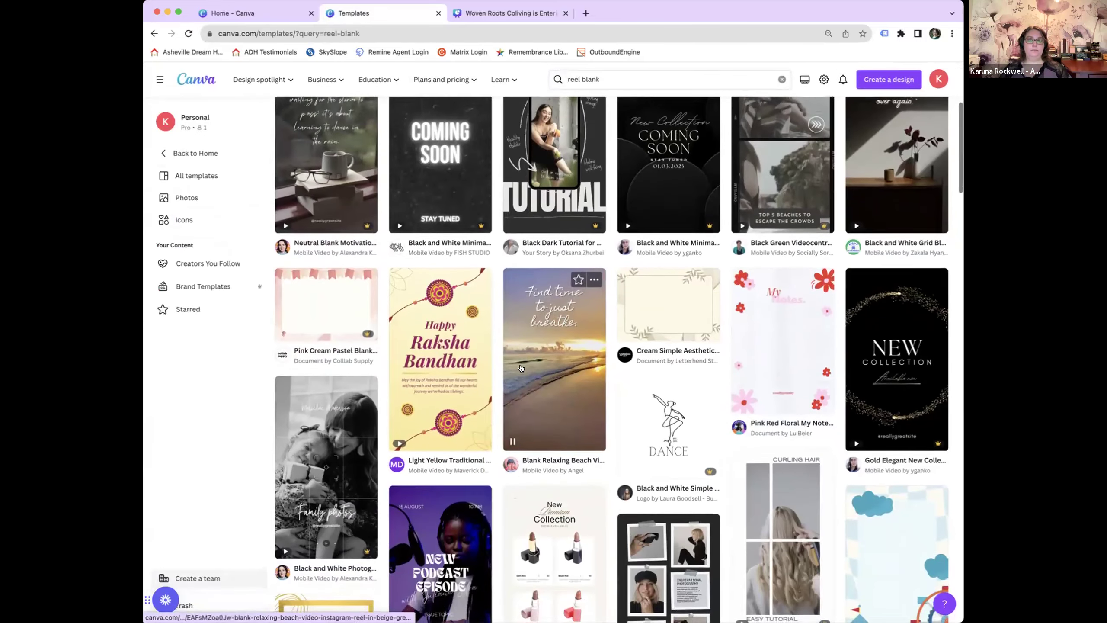
scroll(522, 369, up, 5)
scroll(521, 368, up, 2)
click(291, 353)
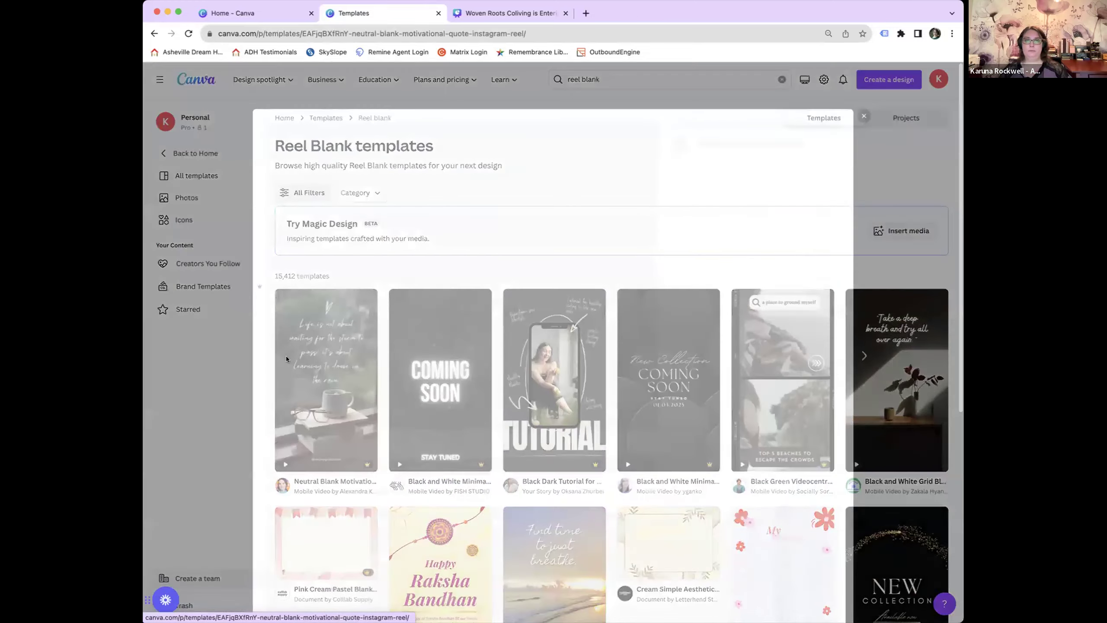
click(774, 195)
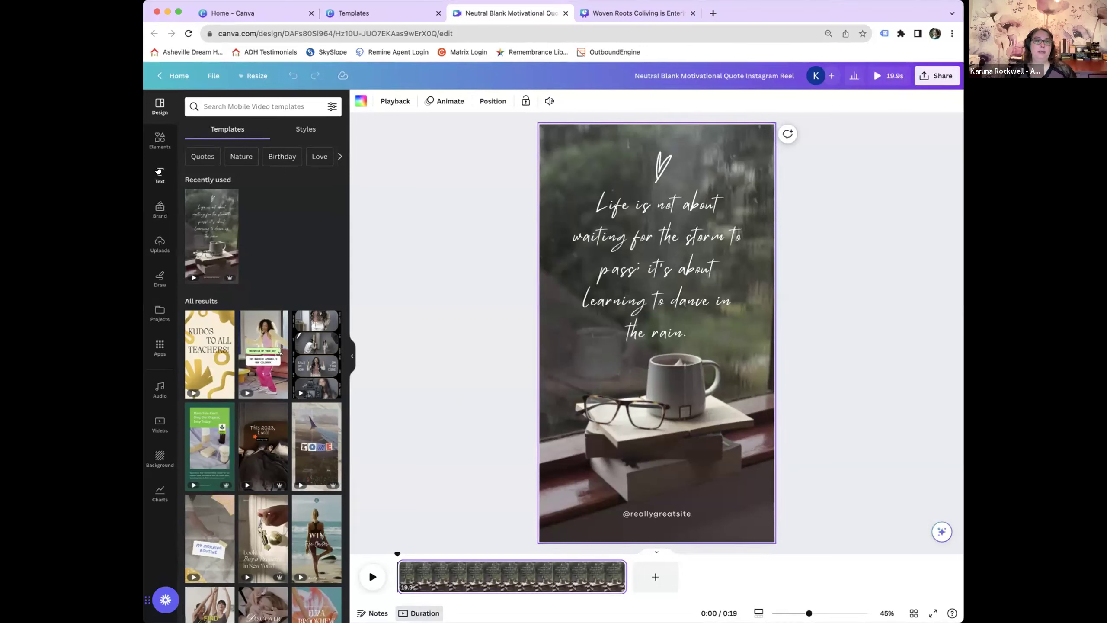
Add the uploaded house front photo and the patio photo as the second and third pages of the reel.
click(155, 137)
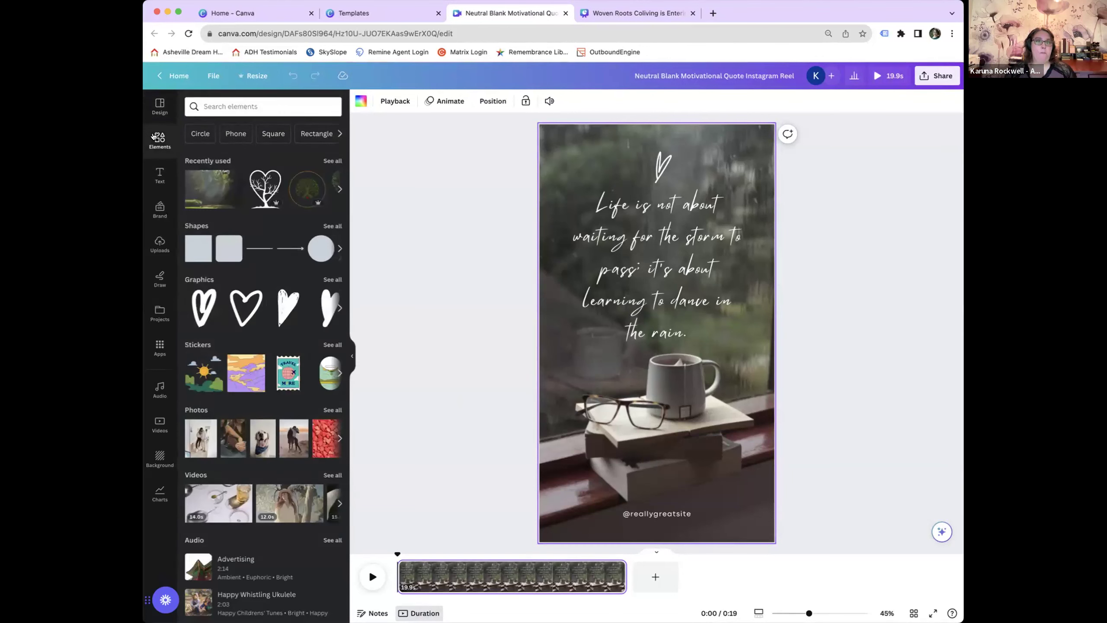
click(160, 241)
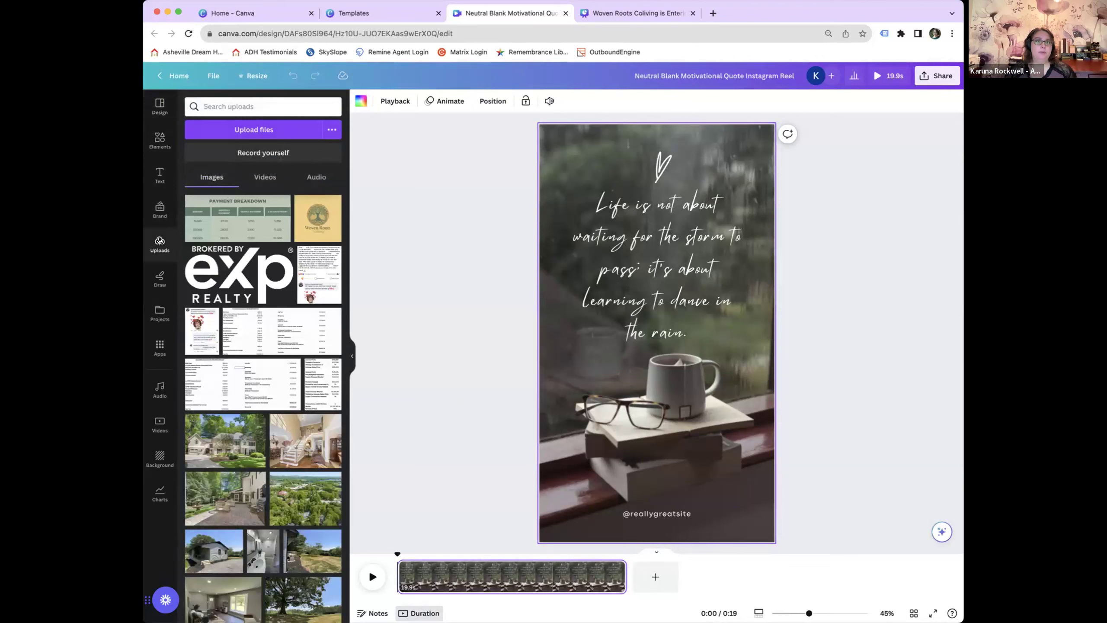
drag(225, 440, 658, 577)
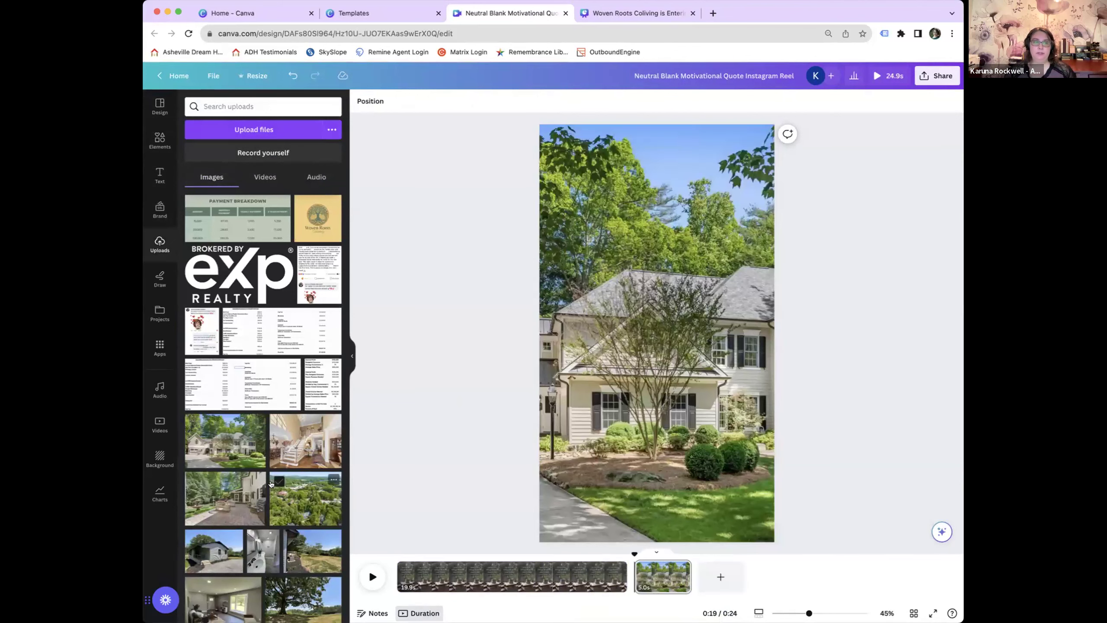
drag(257, 498, 705, 576)
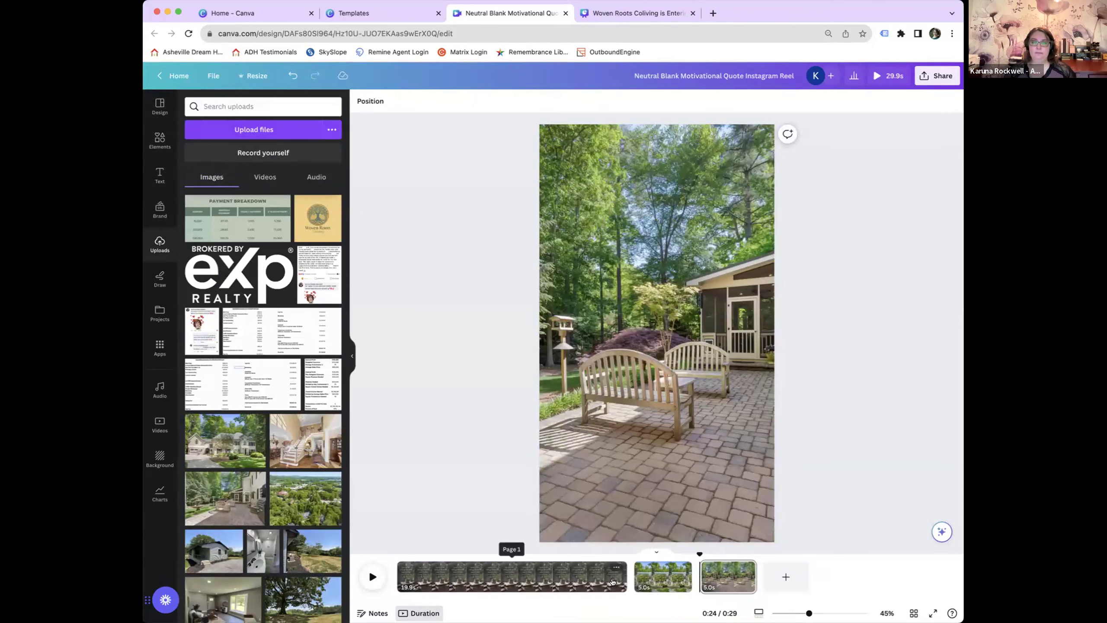
click(630, 577)
key(space)
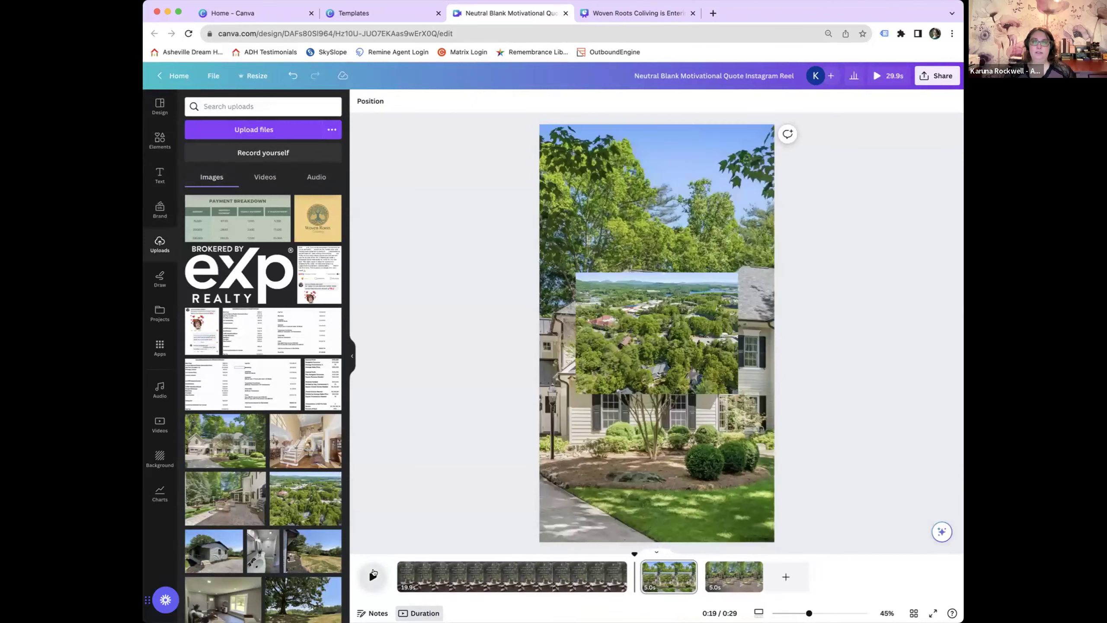
click(708, 314)
key(Delete)
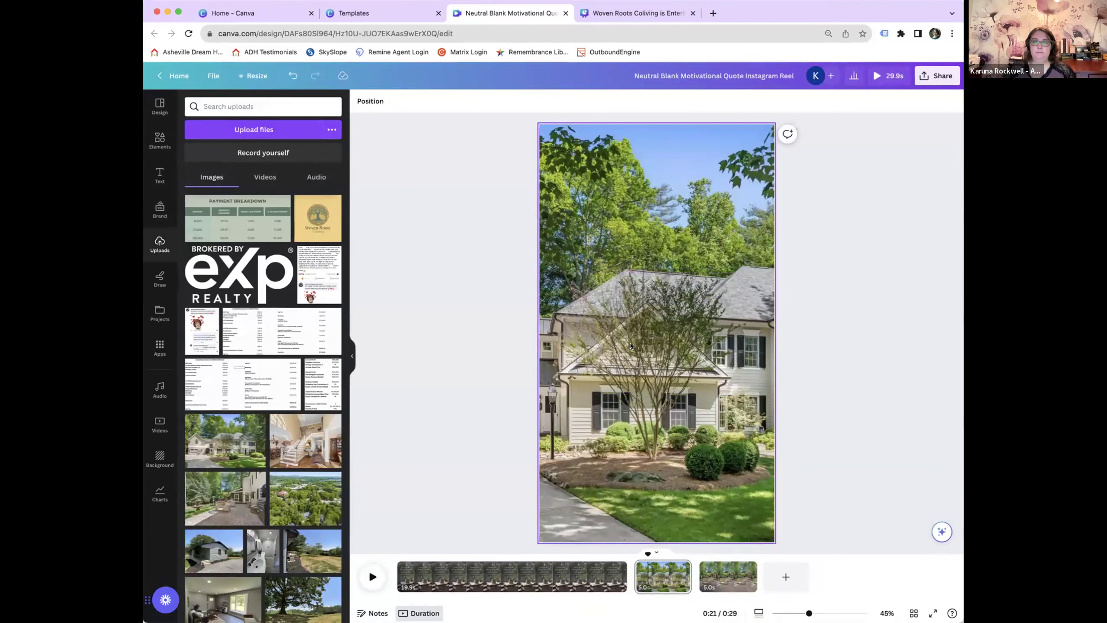
Play the reel from the house front page into the patio page, and pause it.
click(373, 577)
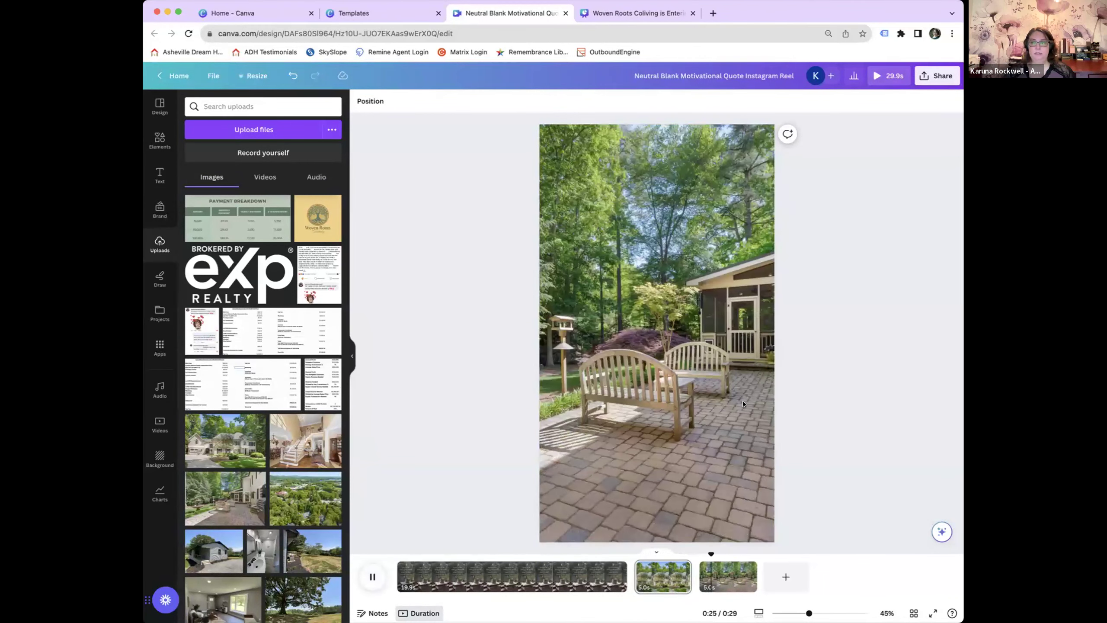
click(370, 574)
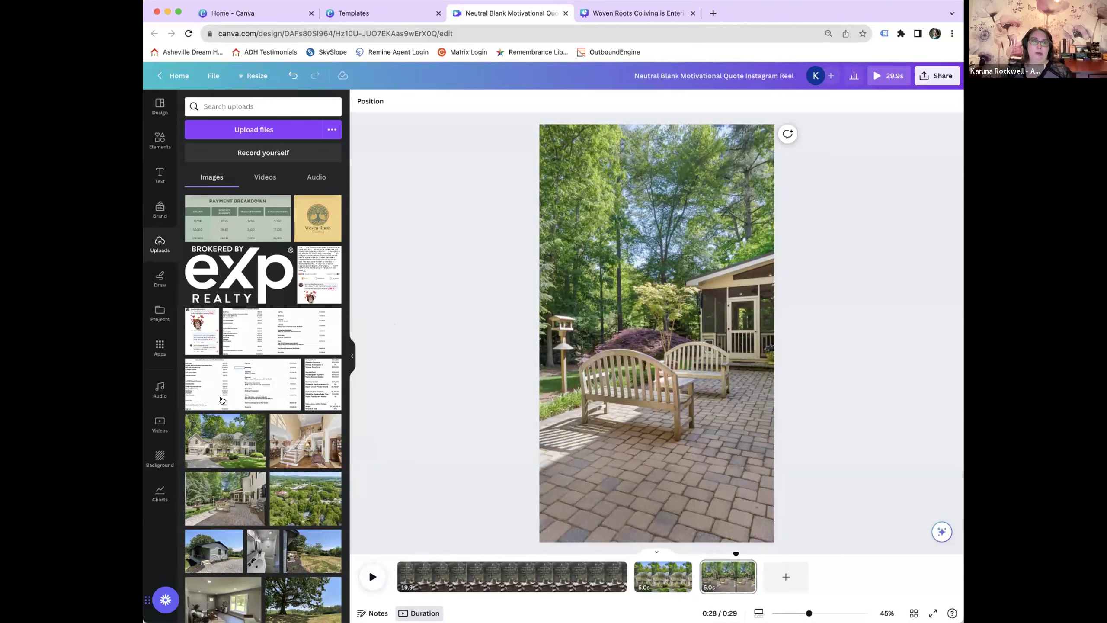
Add the "Feelin' Cute" font combination to the patio page, move it above the benches near the page's upper edge, and select the word "CUTE".
click(153, 179)
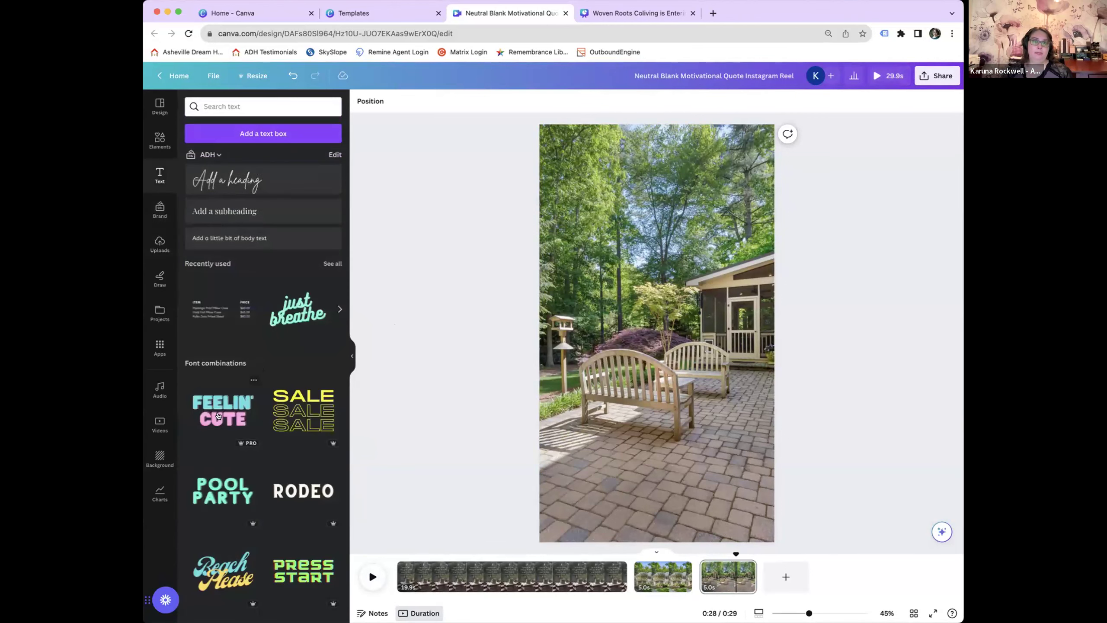
click(219, 415)
drag(695, 310, 685, 204)
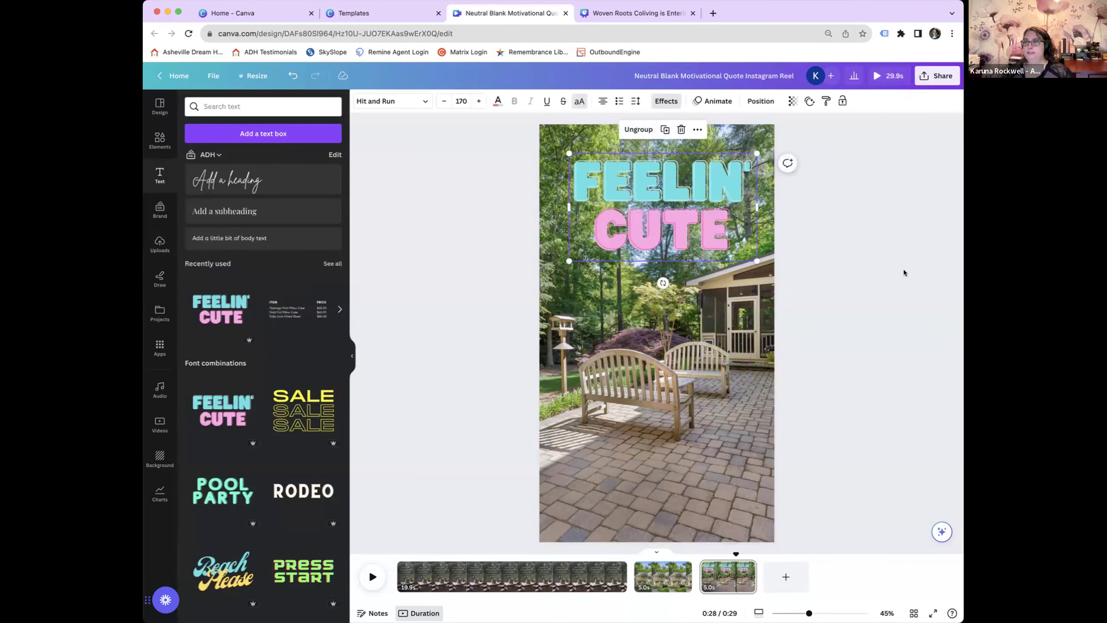
click(732, 233)
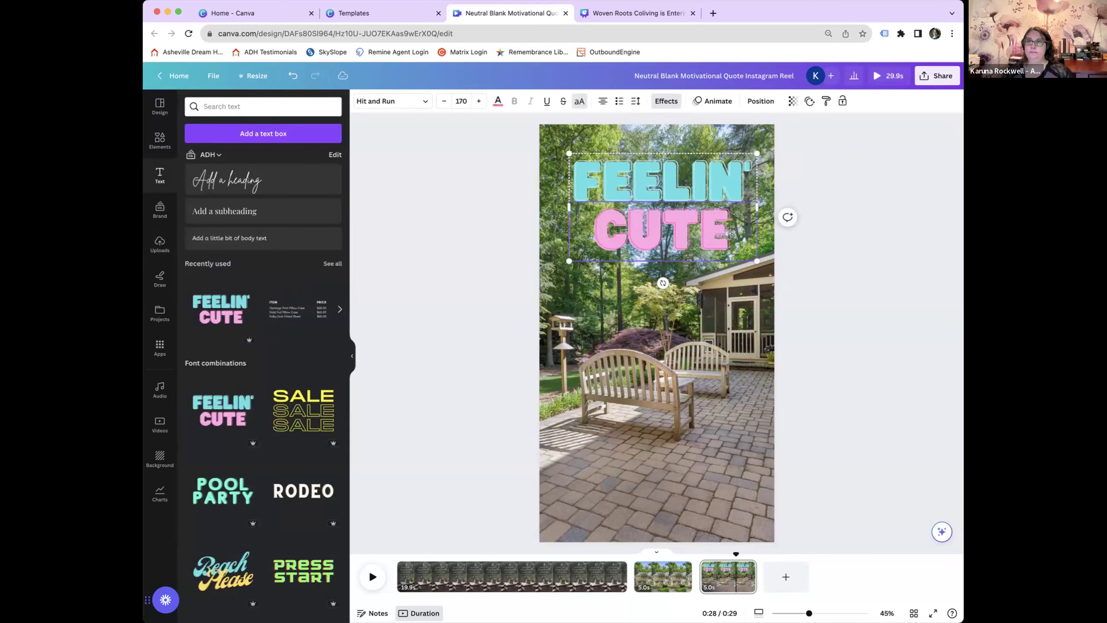
Extend the word "CUTE" on the patio page to read "CUTE - PATIO".
click(732, 233)
text(-)
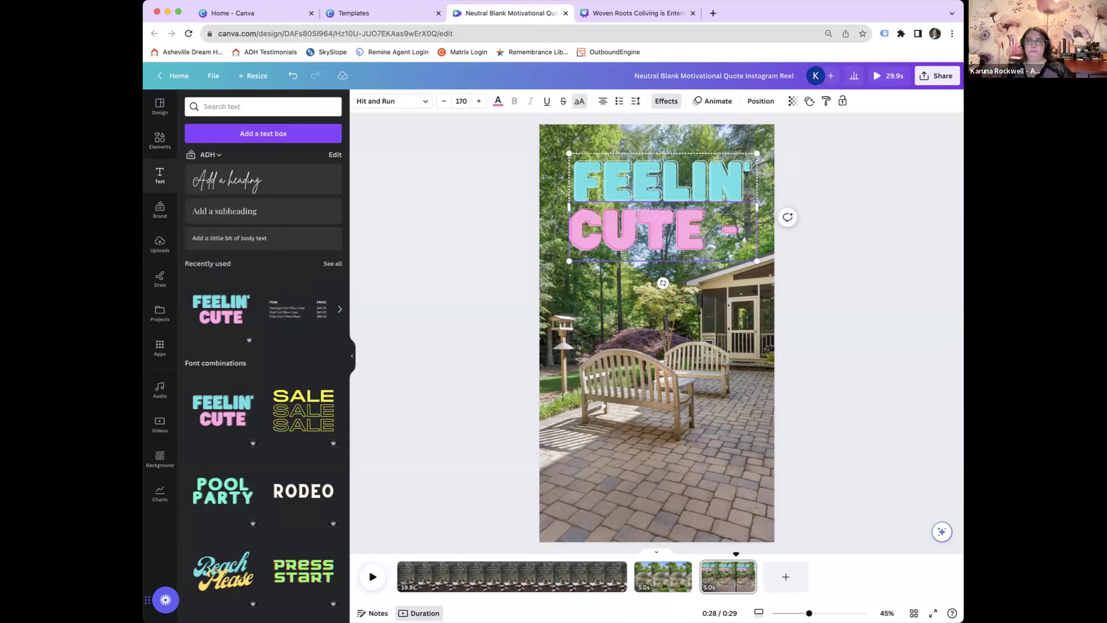
text( {)
key(BackSpace)
text(PATIO)
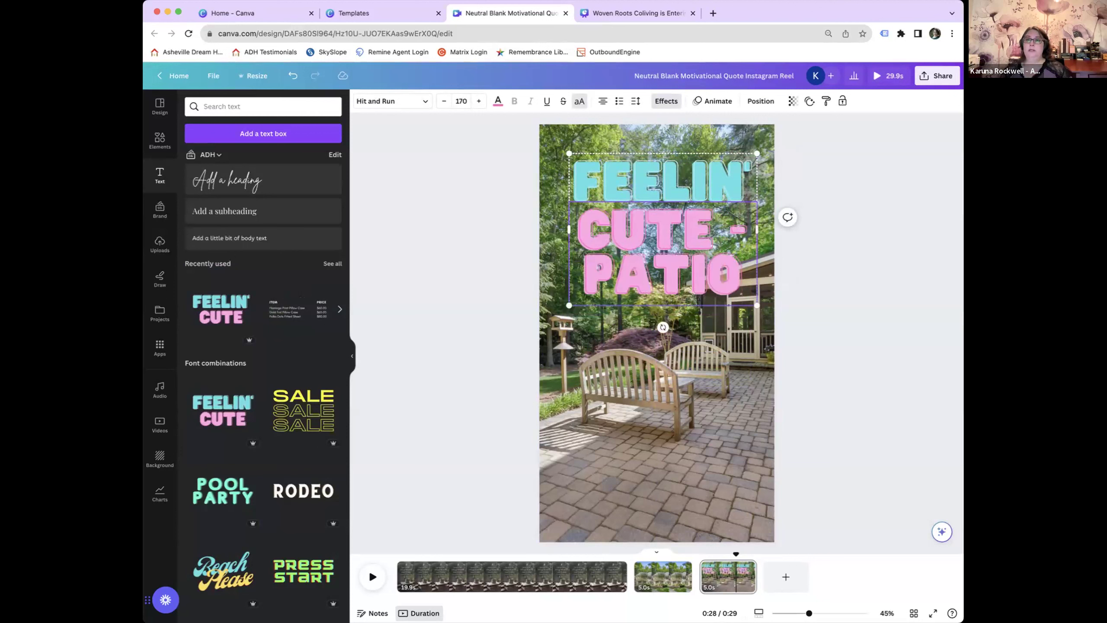
click(845, 303)
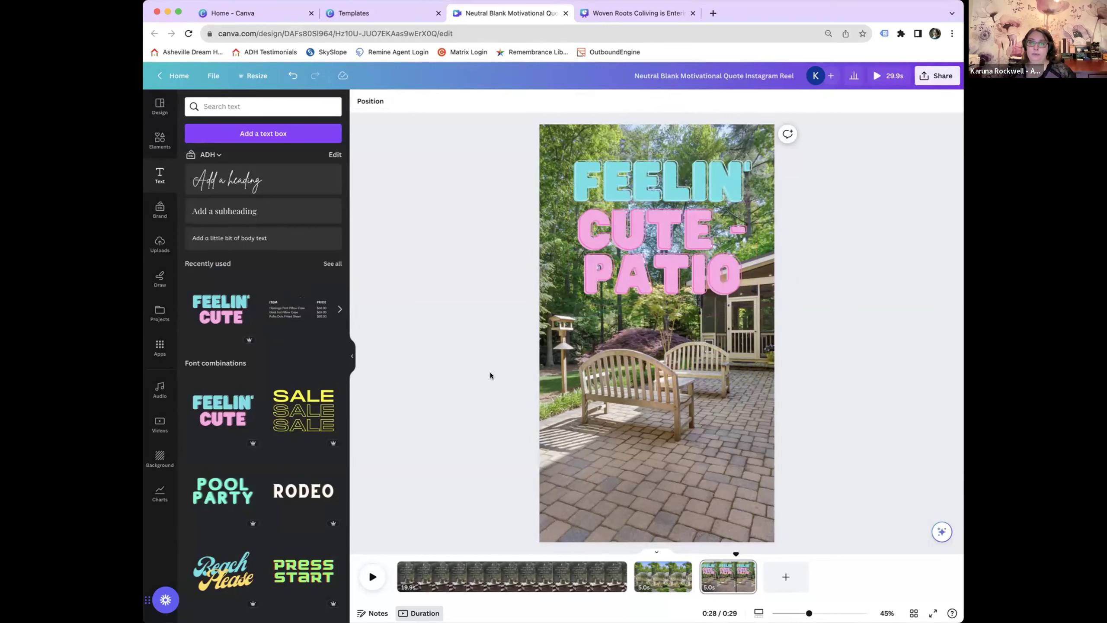
Browse the audio library, and shift the patio photo within its crop frame to bring the fountain into view.
click(158, 391)
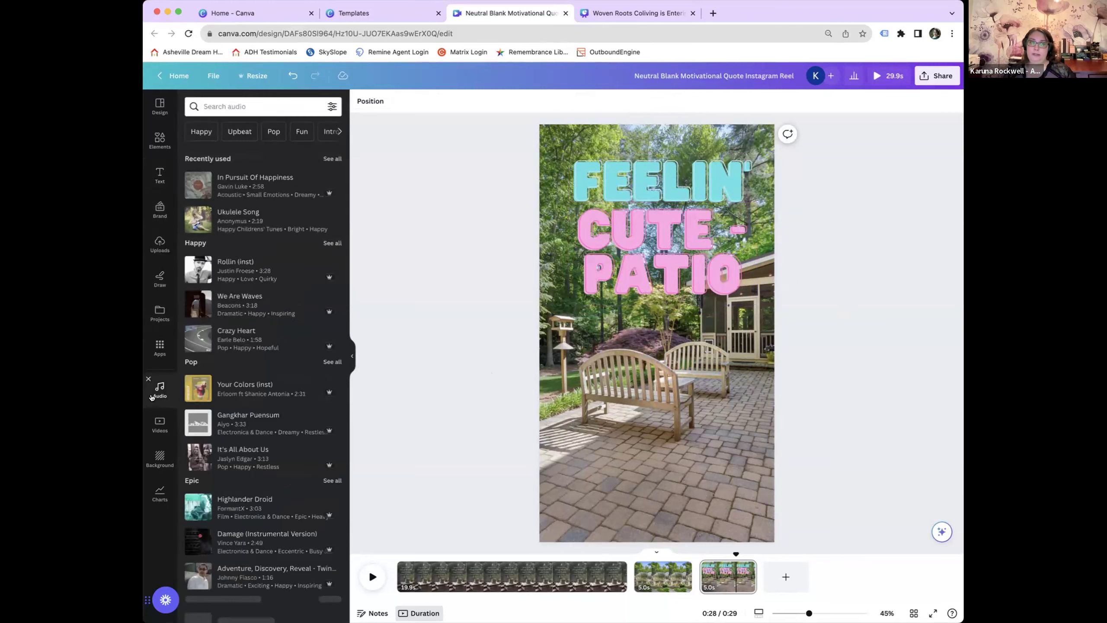
scroll(230, 322, down, 15)
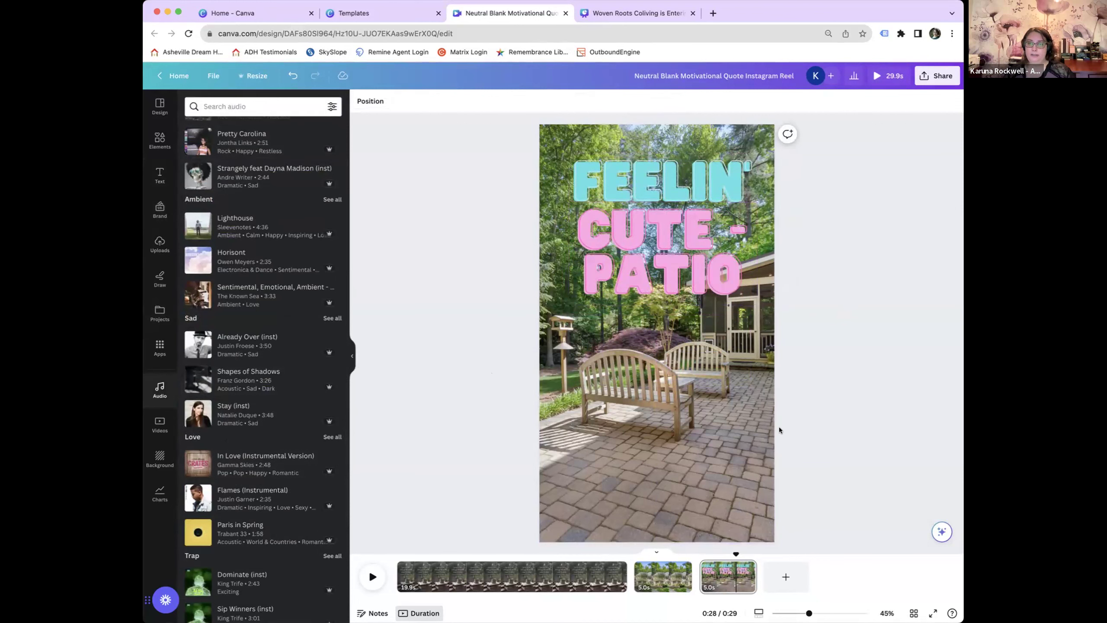
double_click(717, 426)
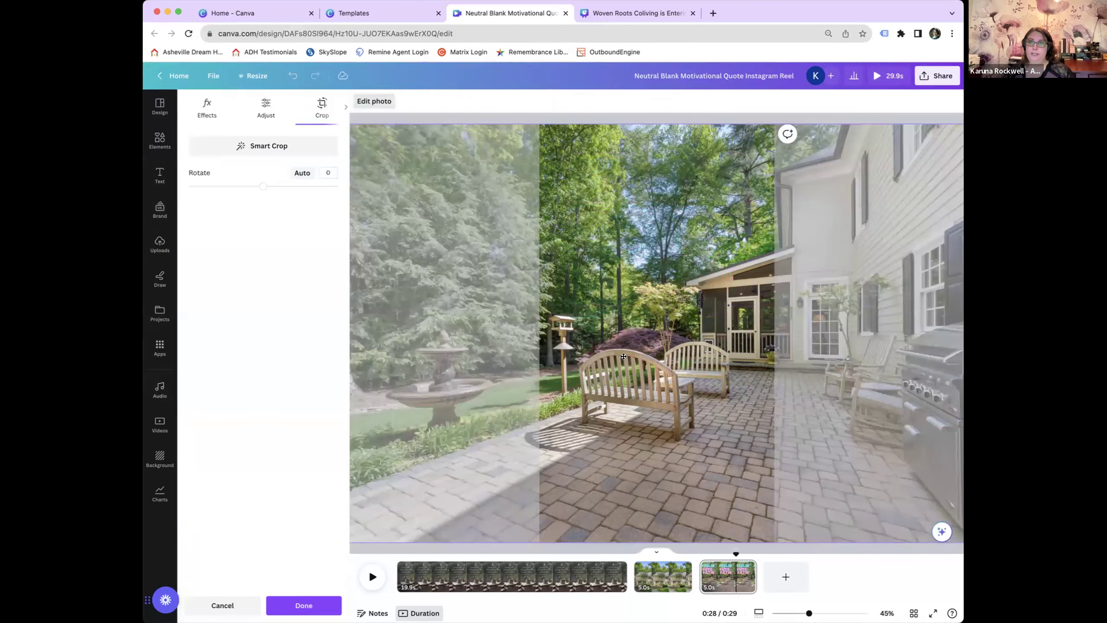
drag(663, 348, 781, 345)
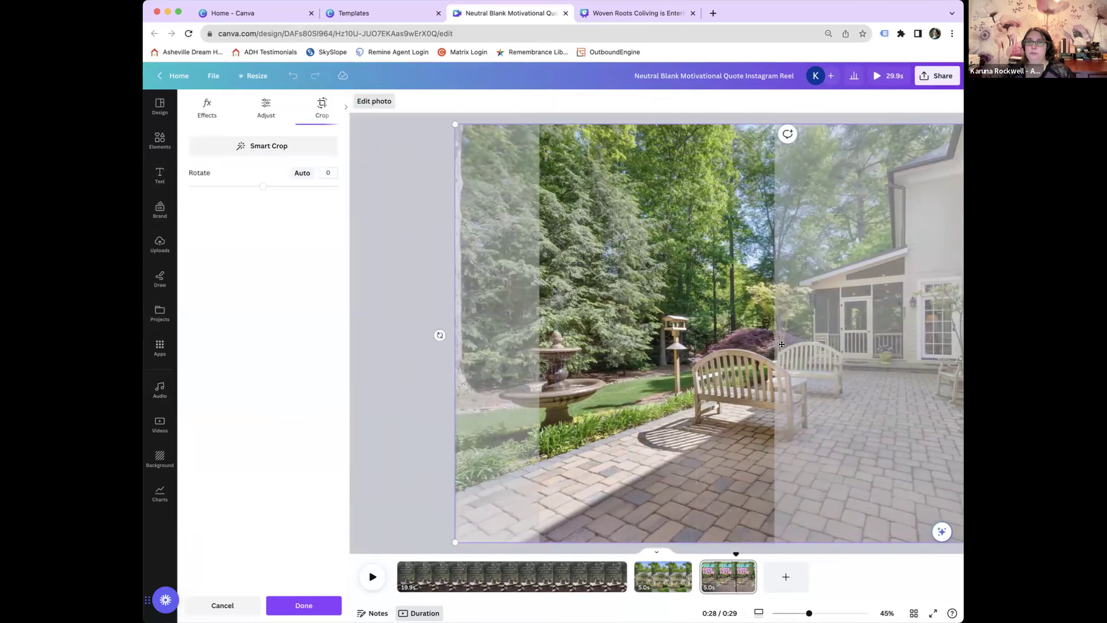
click(395, 273)
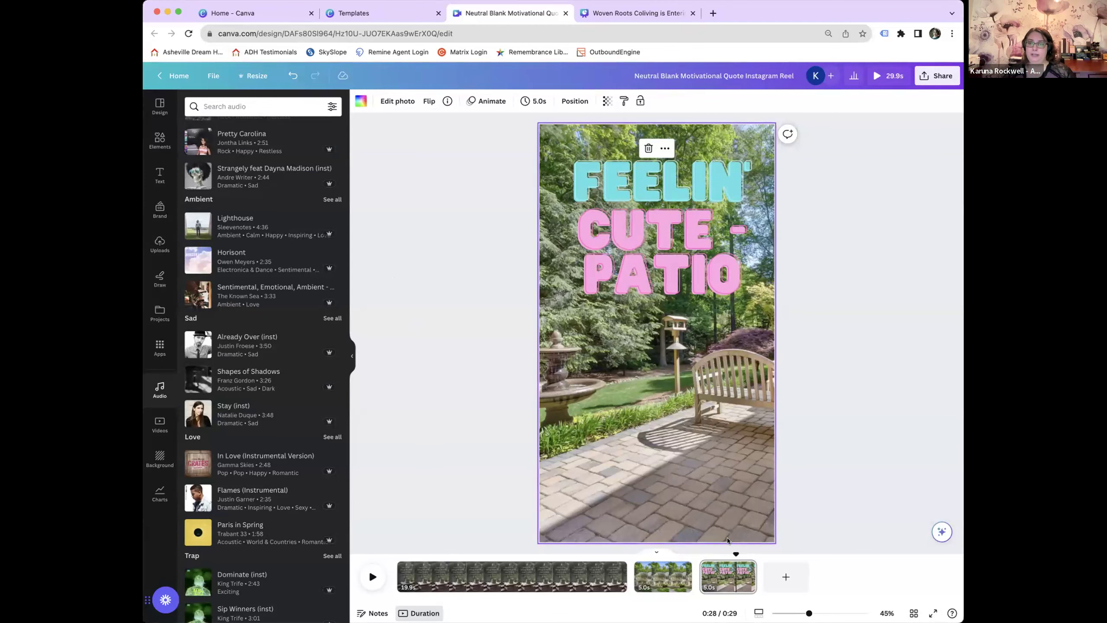
Shorten the reel's first page to 8.7 seconds and show the uploaded images.
drag(625, 576, 564, 575)
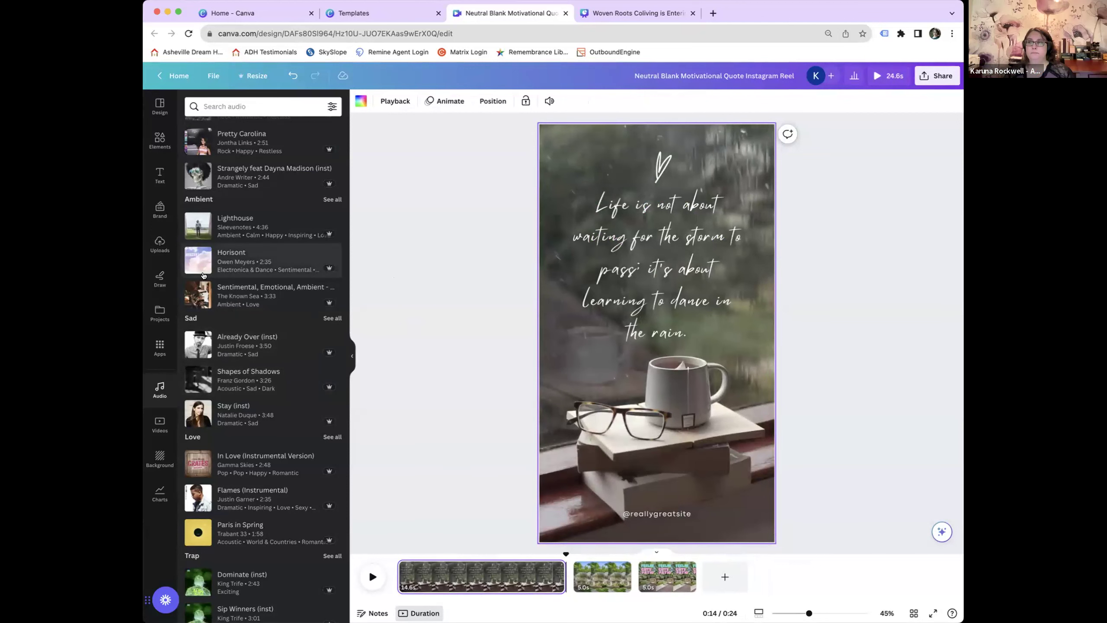
click(160, 241)
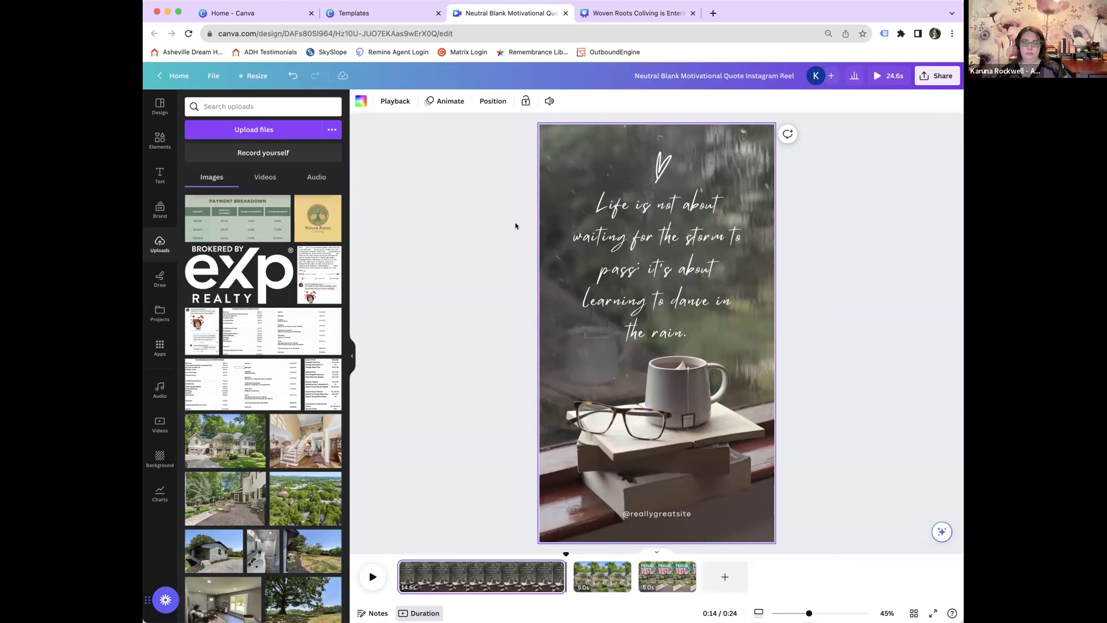
drag(556, 575, 496, 569)
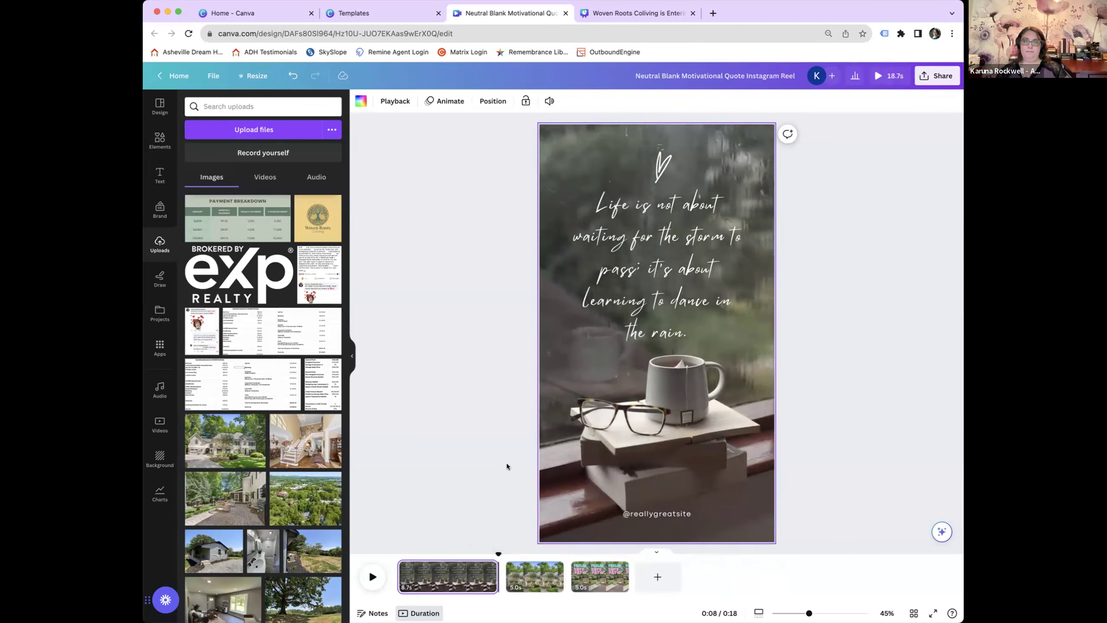
Try page animations such as Rise, Disco, Sleek and Fun on the patio page, and apply Pan on enter.
click(535, 574)
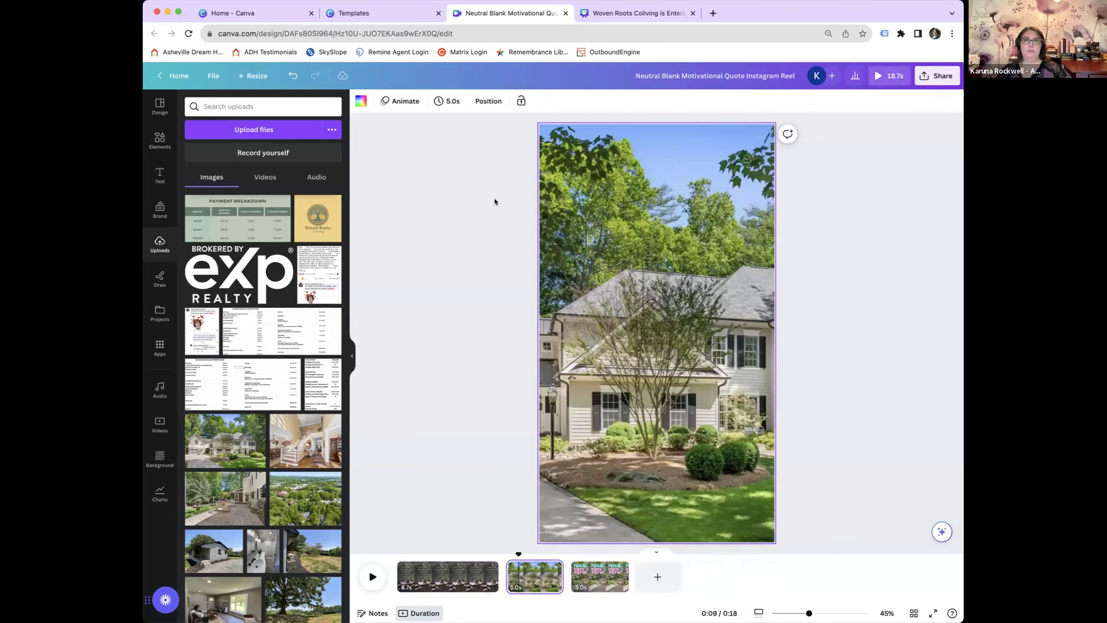
click(390, 101)
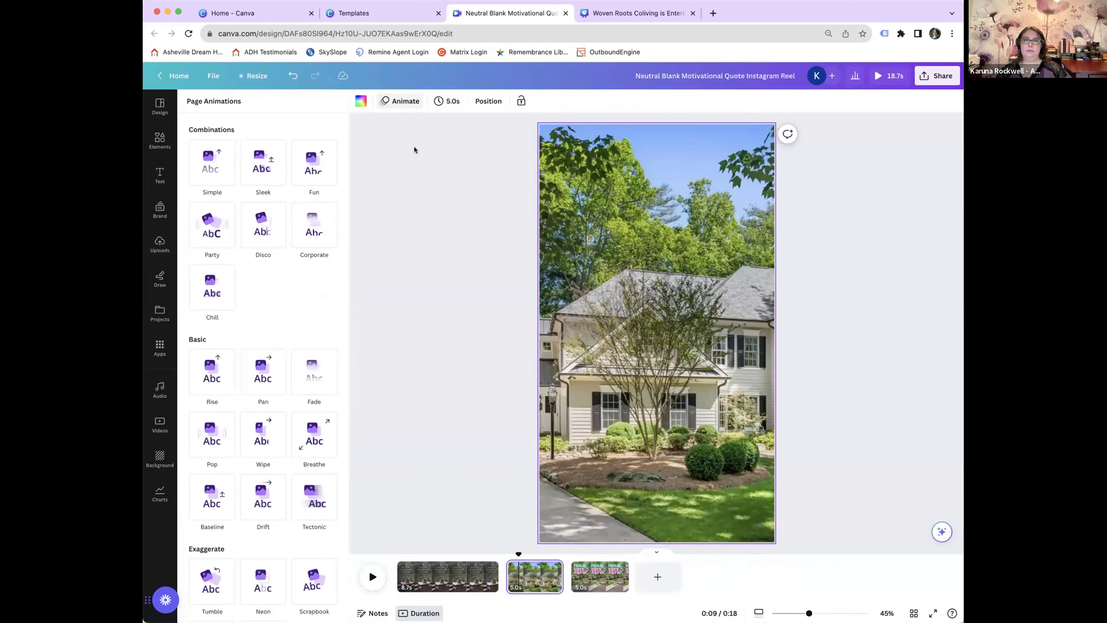
click(597, 576)
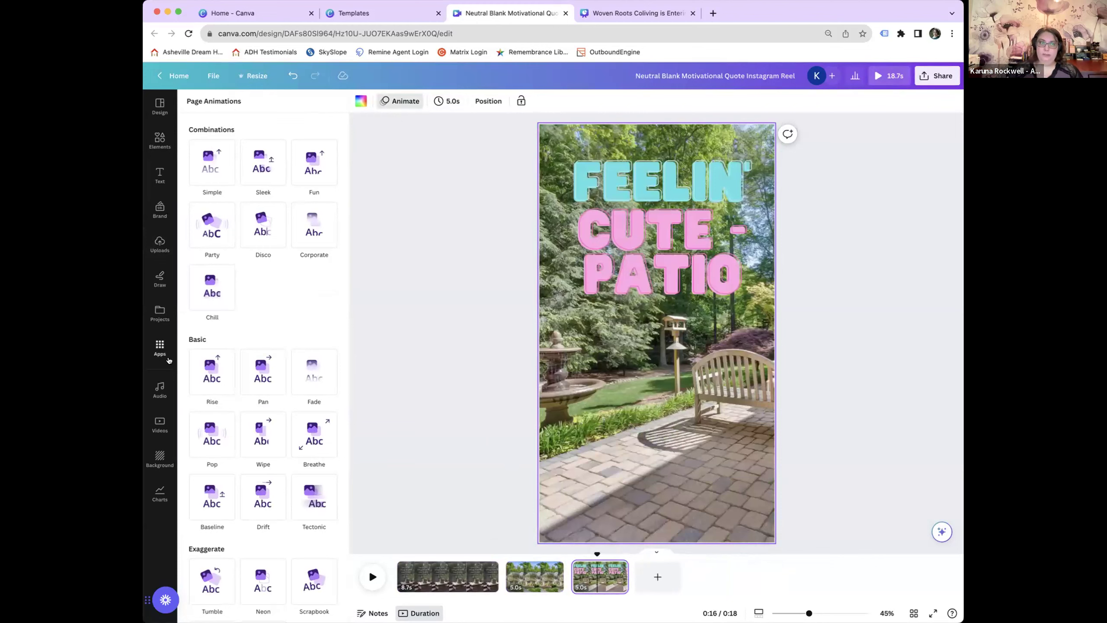
click(196, 369)
click(257, 374)
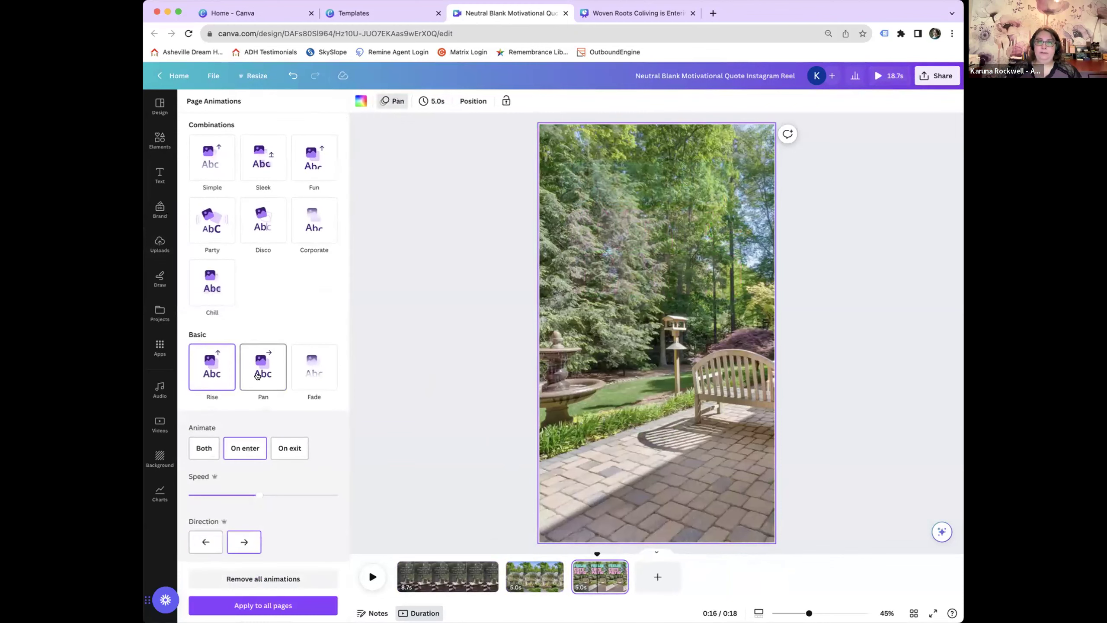
click(260, 228)
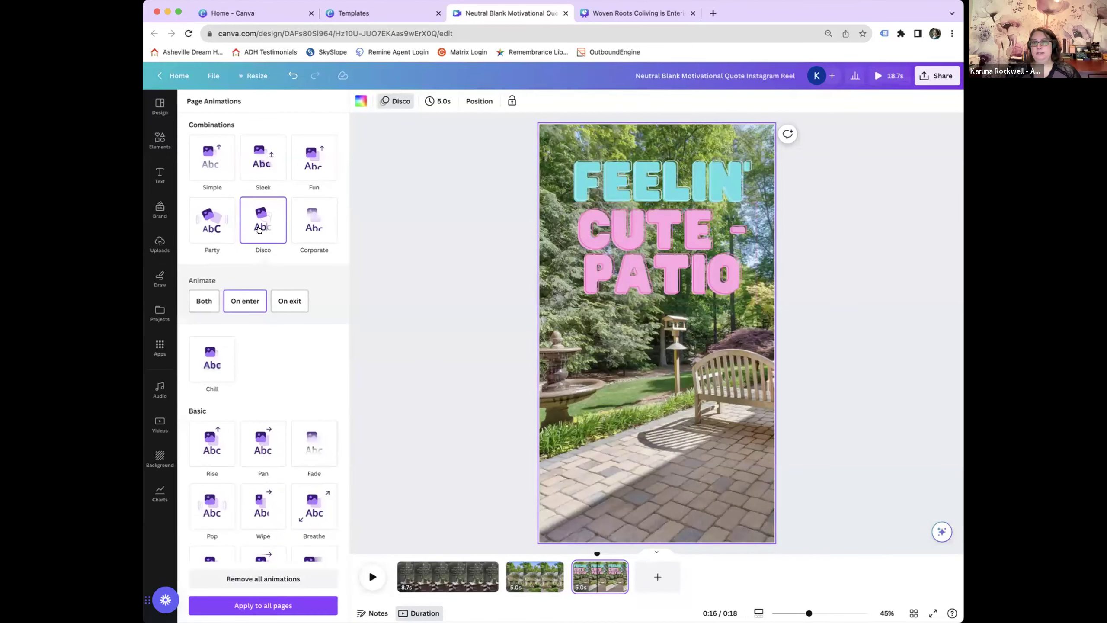
click(262, 170)
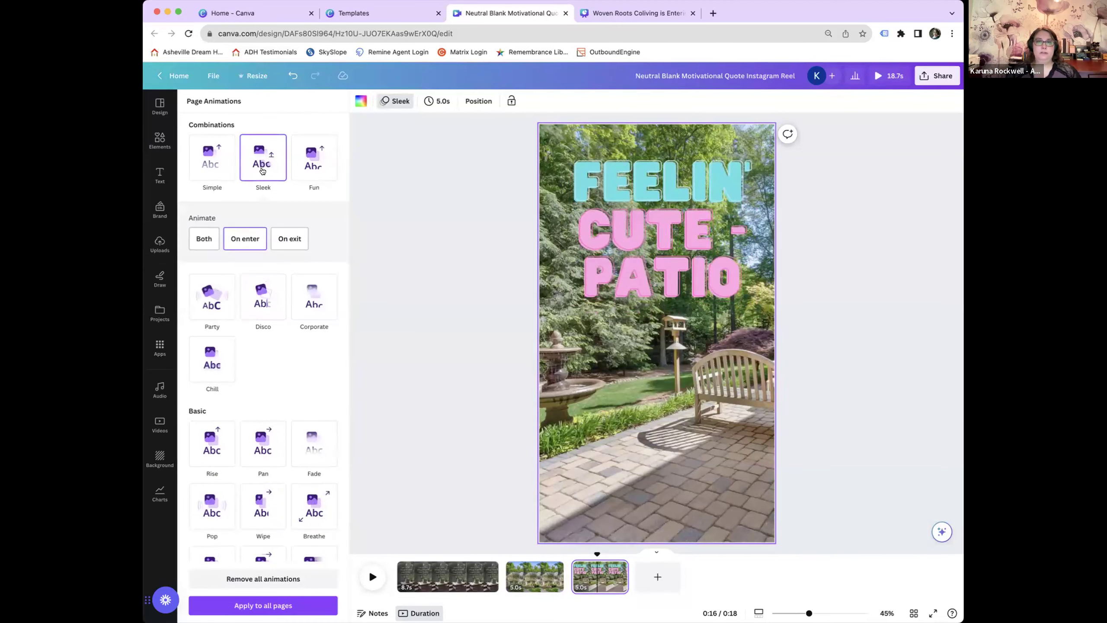
click(308, 176)
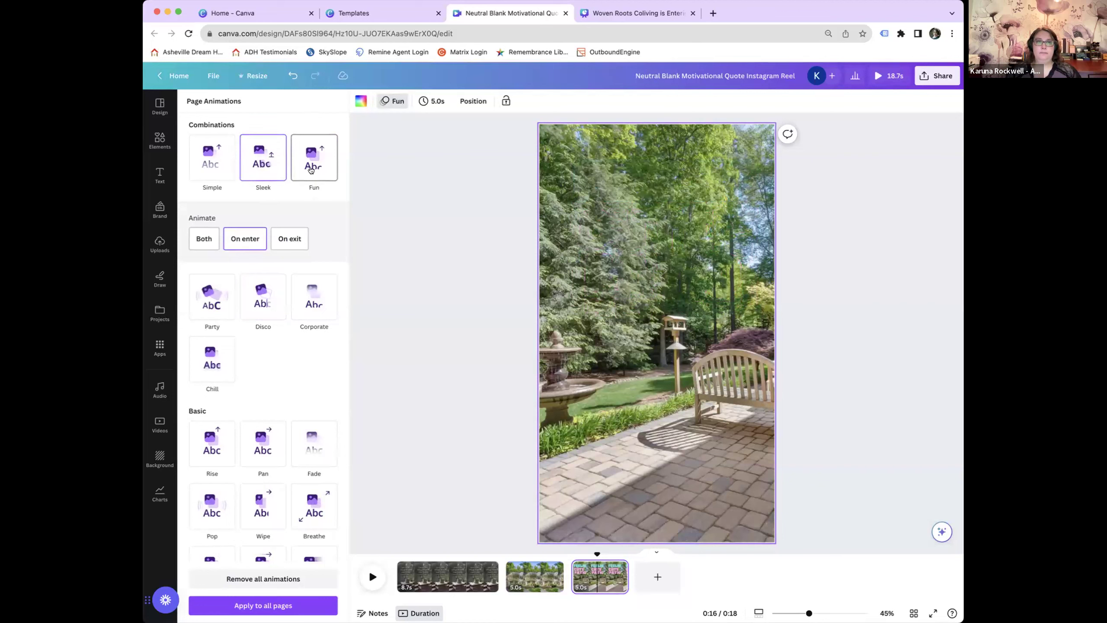
click(314, 299)
click(256, 457)
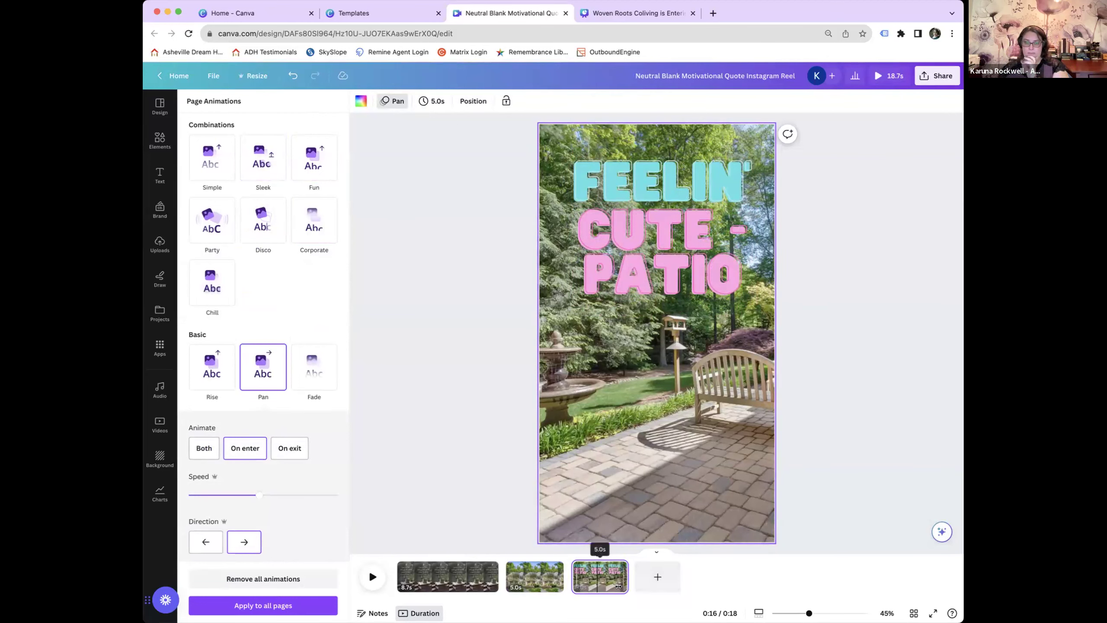
Duplicate the patio page and replace "FEELIN'" with "SUMMER" on the copy.
right_click(597, 586)
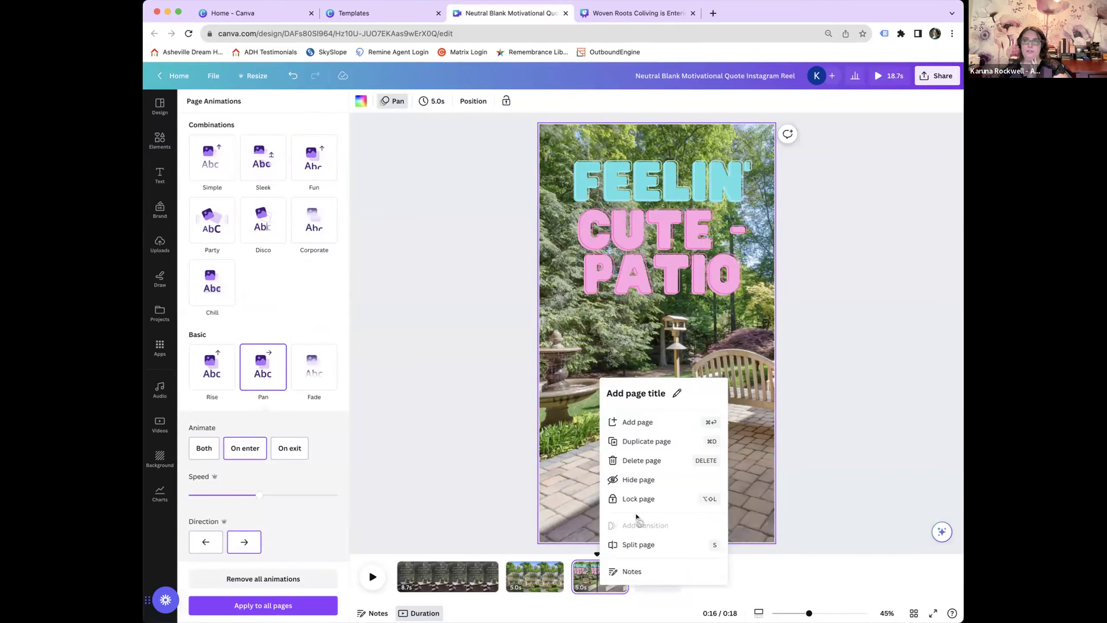
click(641, 442)
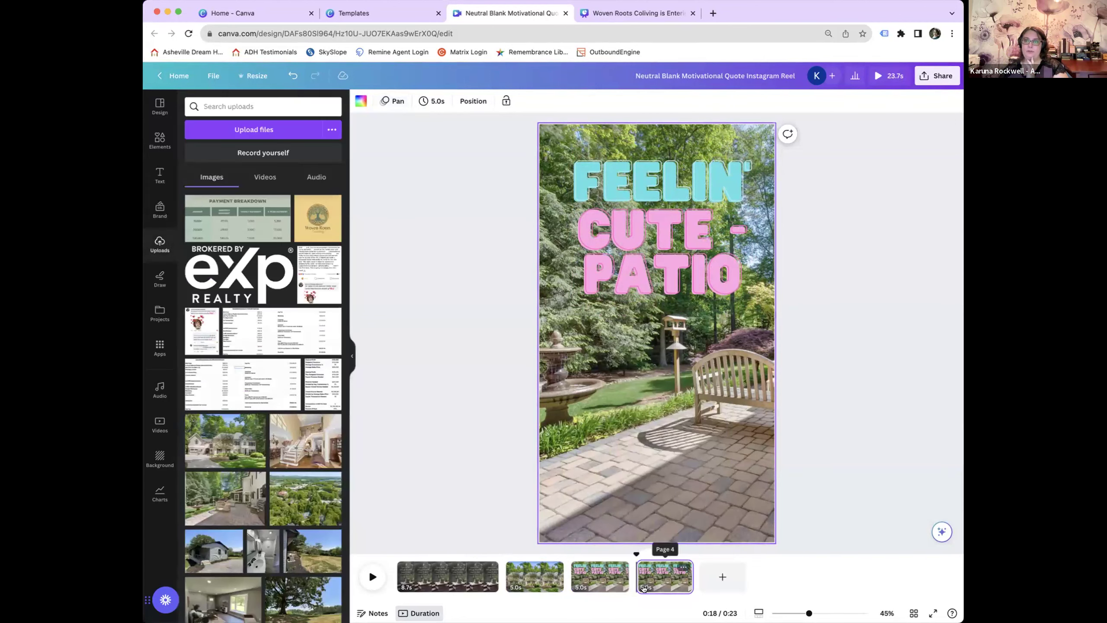
click(643, 270)
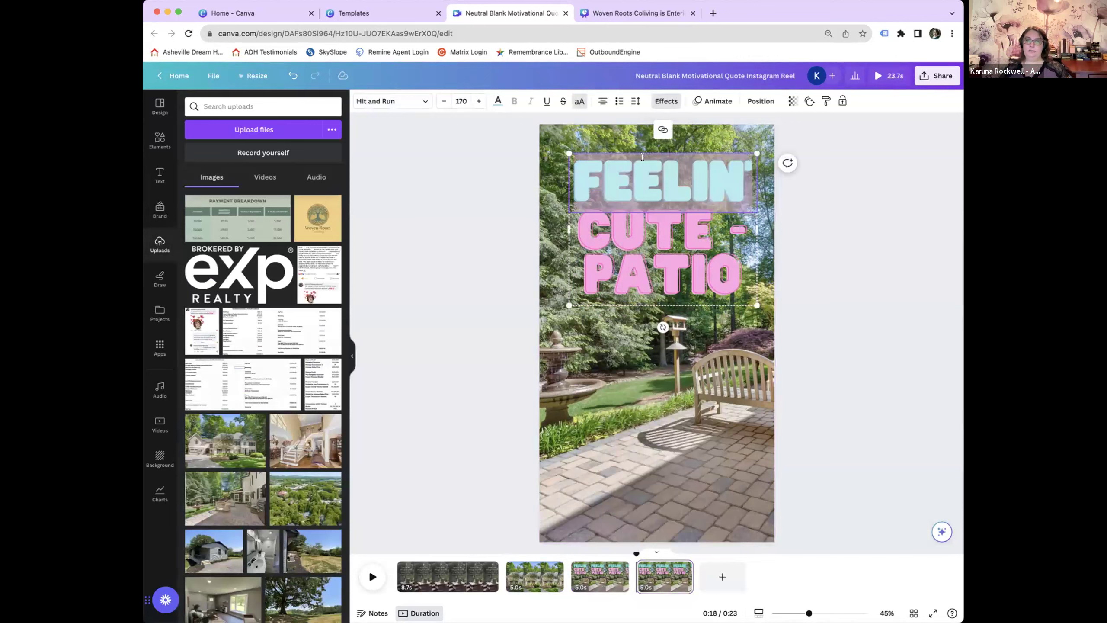
text(SUMMER)
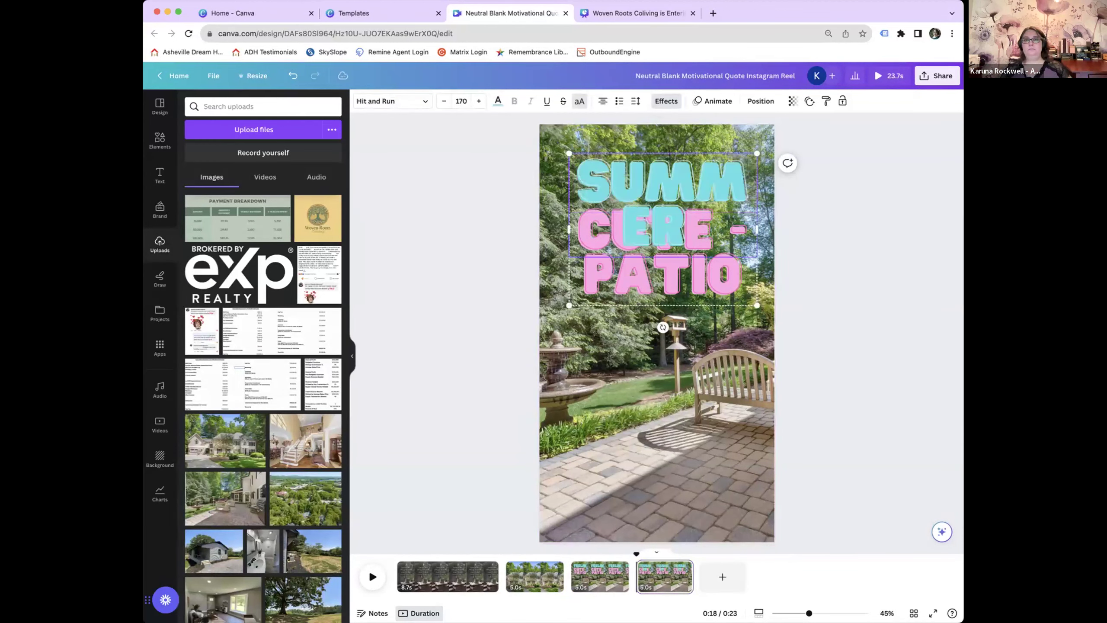
click(920, 237)
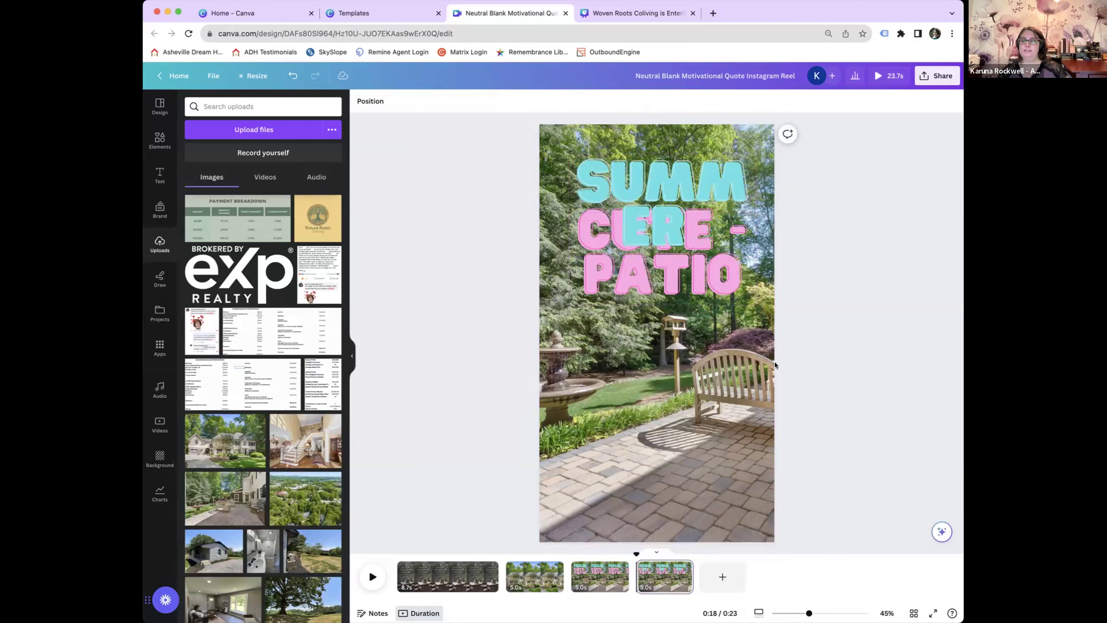
Split the duplicated "SUMMER" page in two at about its midpoint.
right_click(661, 578)
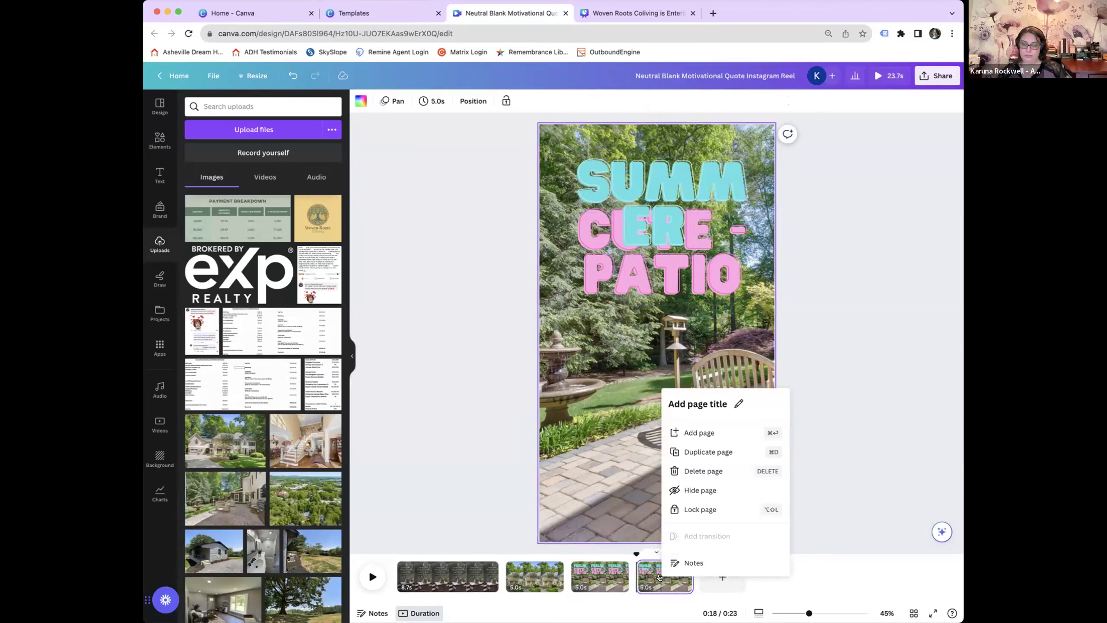
click(848, 489)
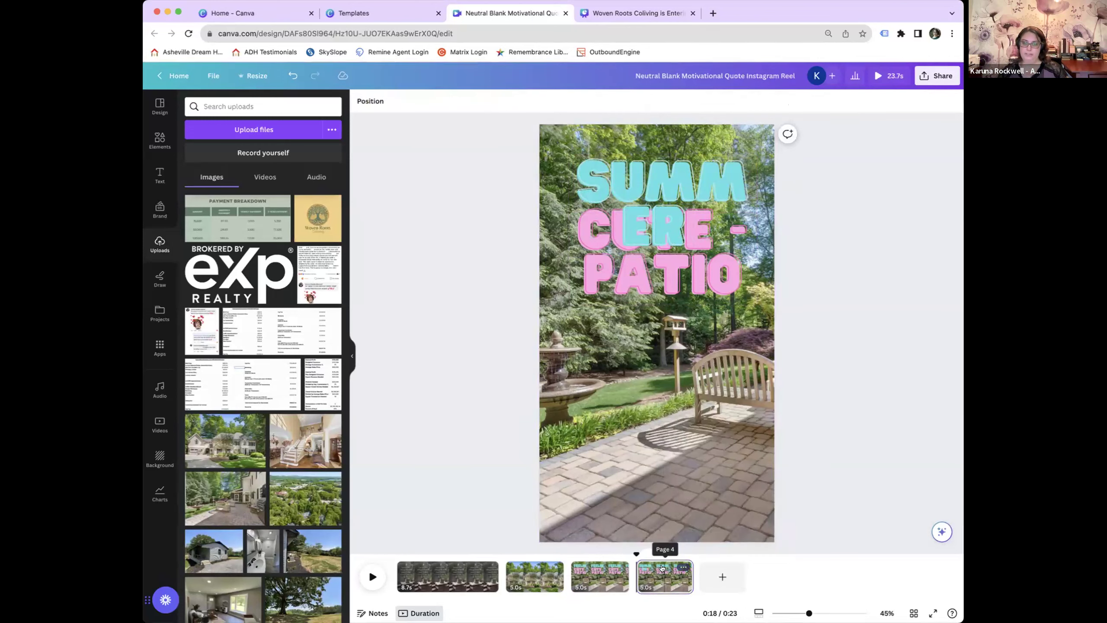
click(682, 568)
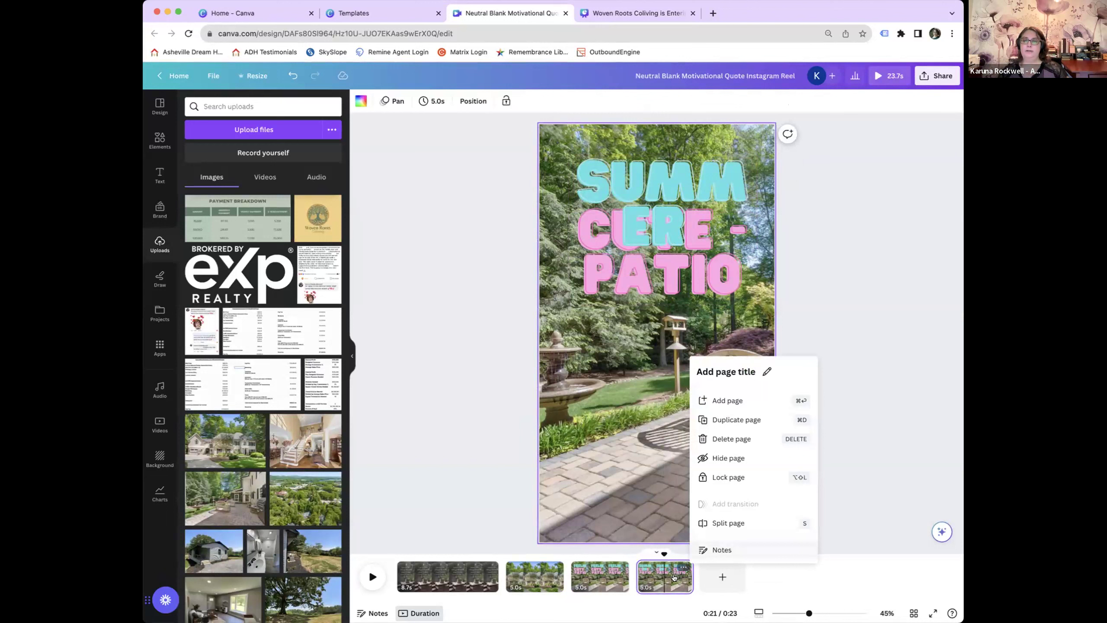
click(908, 442)
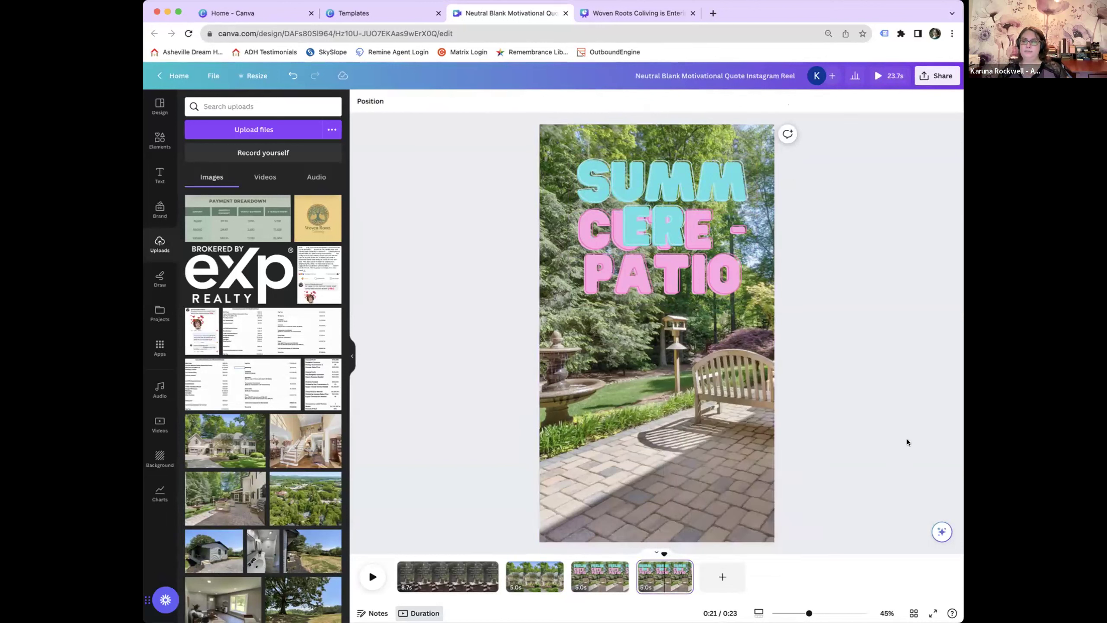
click(682, 568)
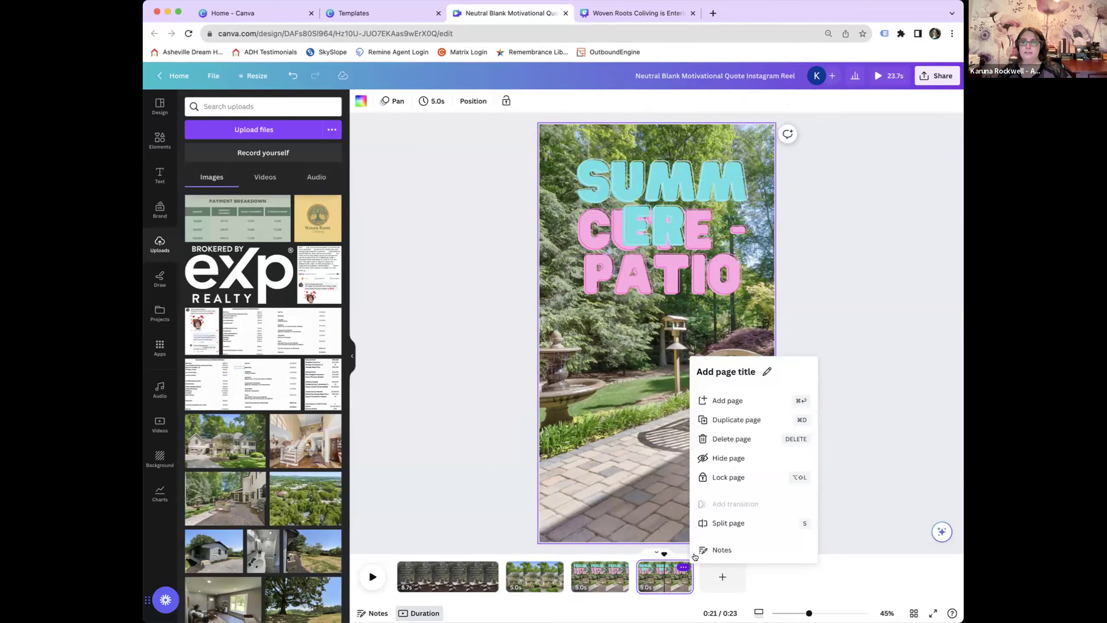
click(727, 523)
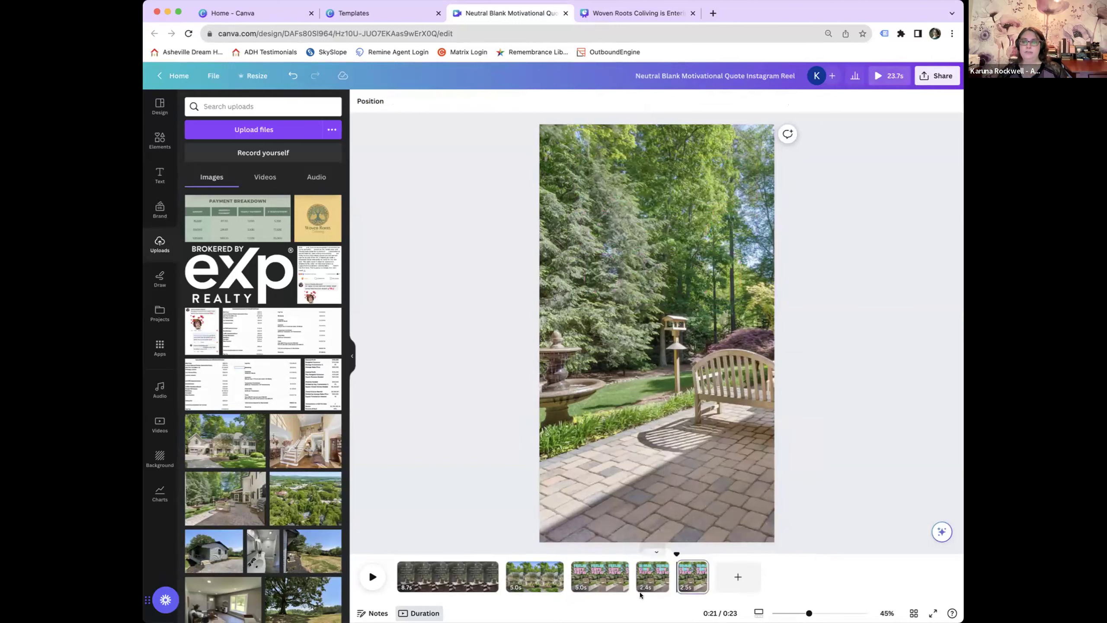
Delete the "CUTE - PATIO" text from the first half of the split page.
click(657, 568)
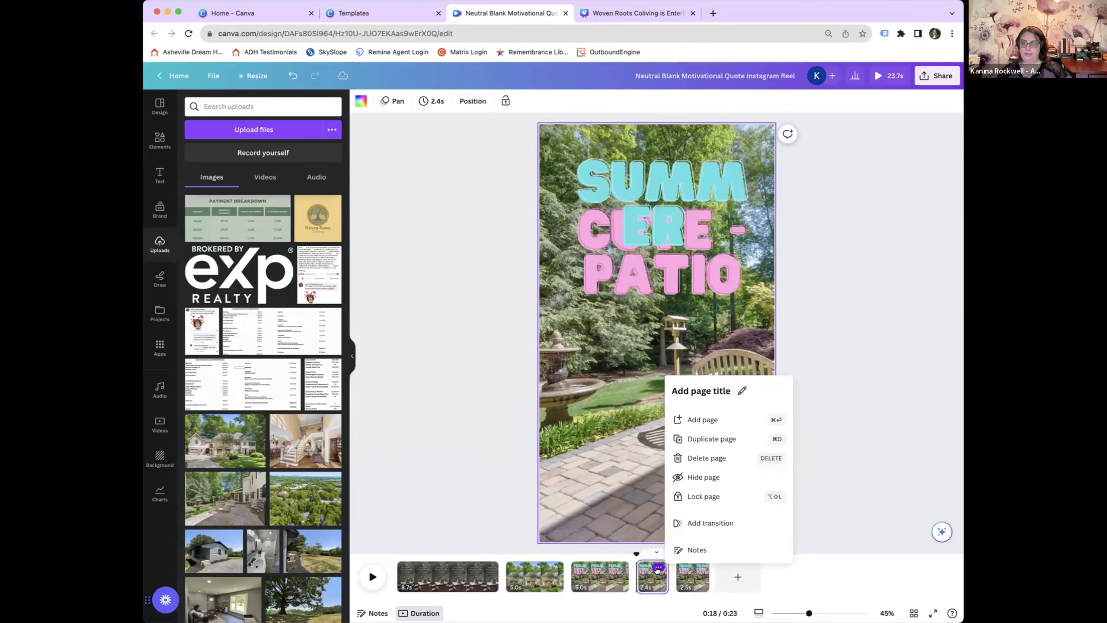
click(648, 279)
key(Delete)
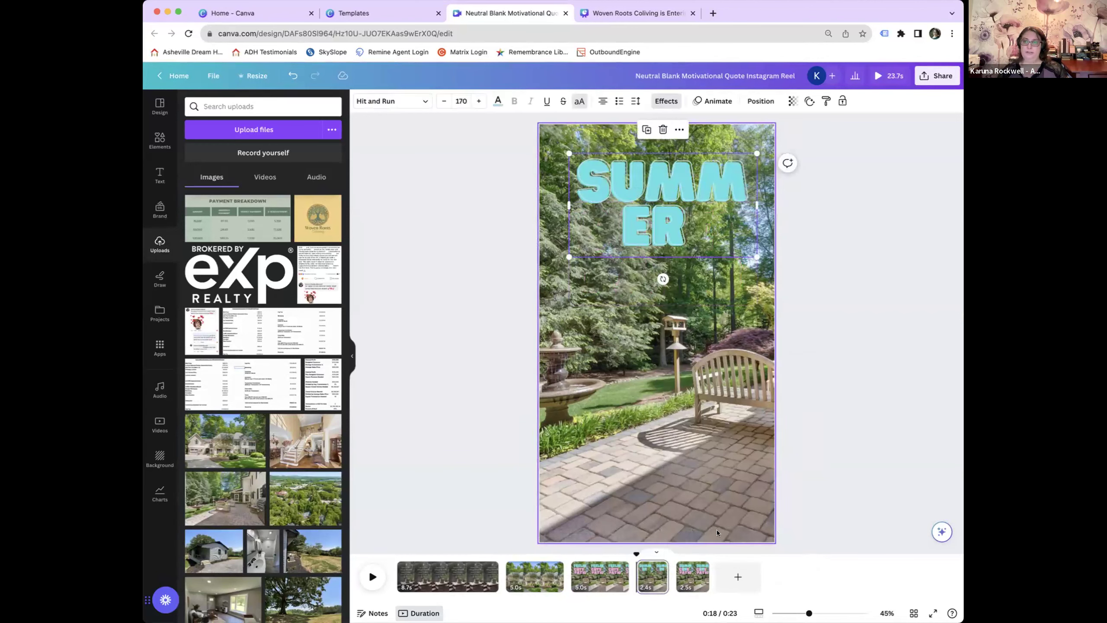
Shift the grouped "SUMMER" and "CUTE - PATIO" text slightly up and to the right on the second half of the split page.
click(693, 575)
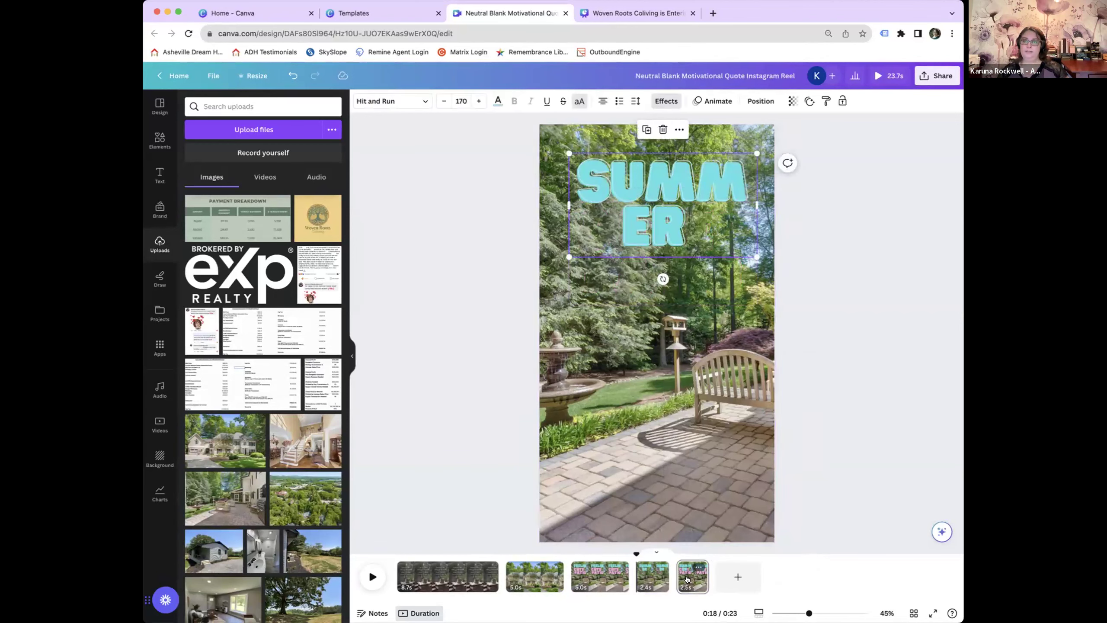
click(665, 185)
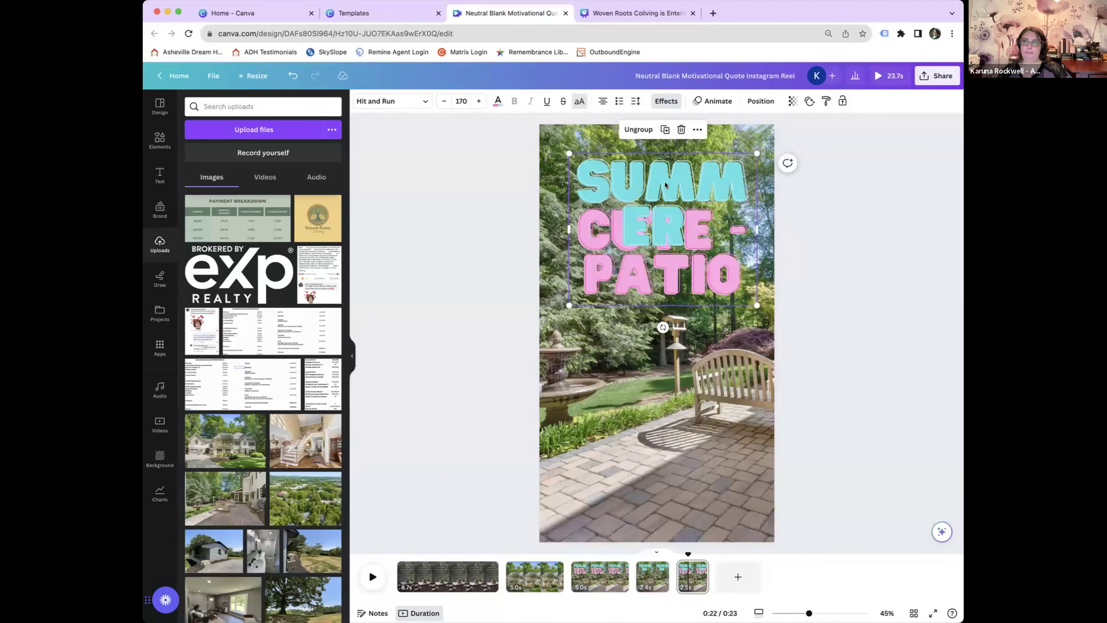
click(663, 270)
click(672, 281)
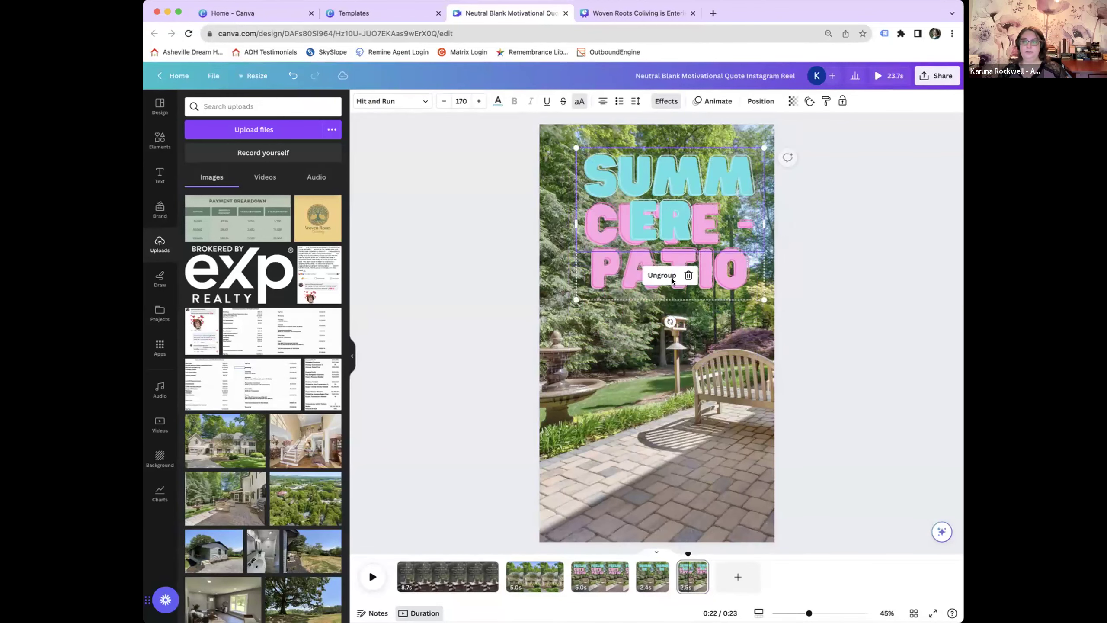
View the first half of the split page and return to the second half to compare their text.
right_click(653, 576)
click(813, 297)
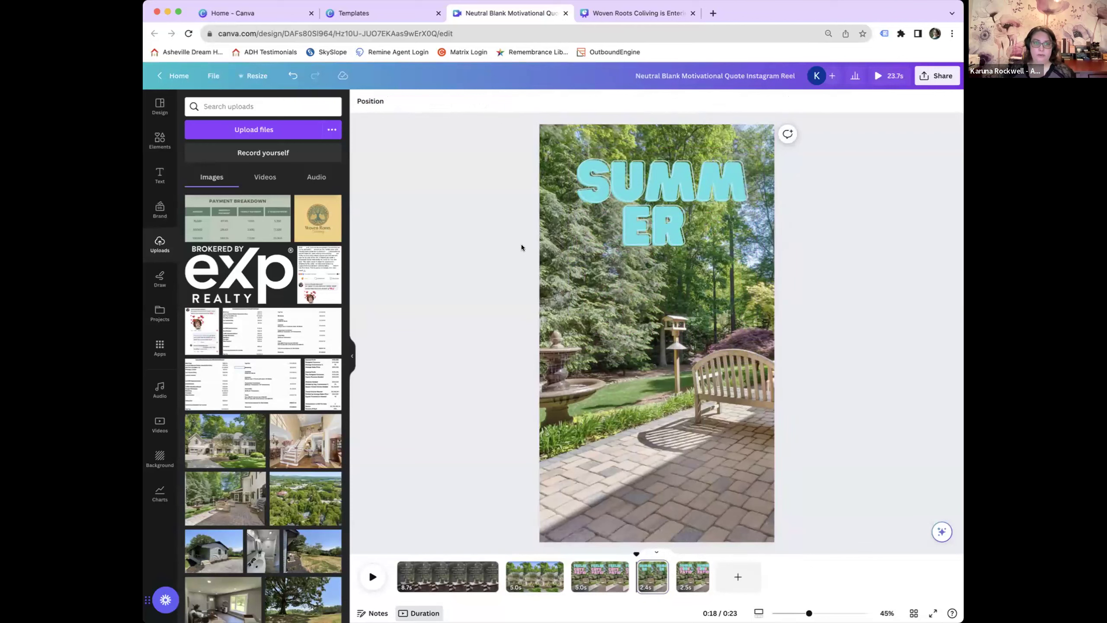
key(Page_Down)
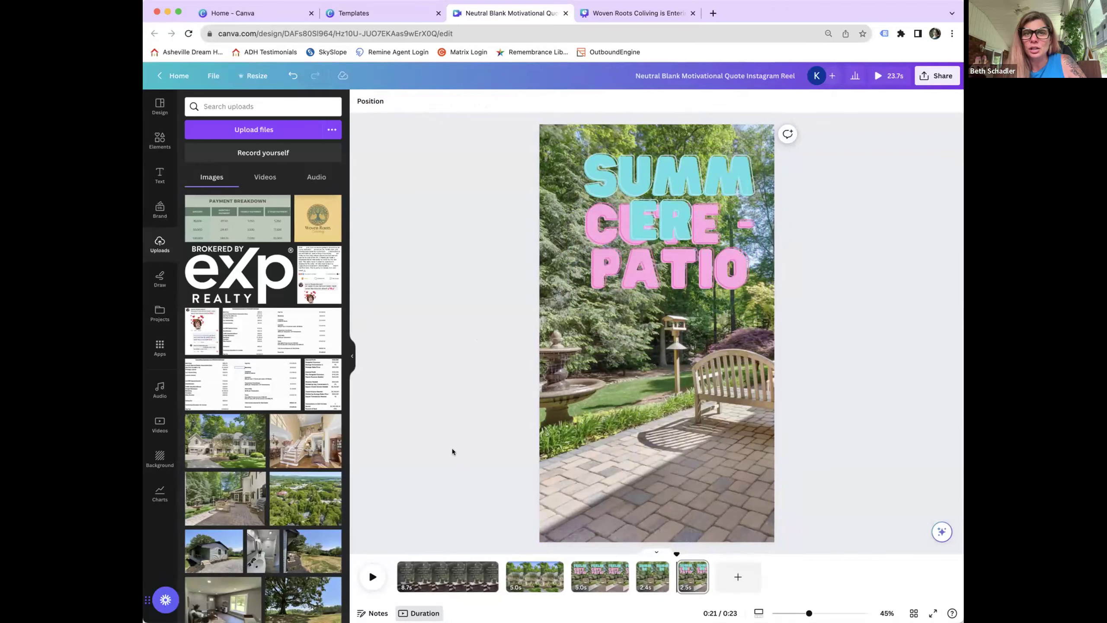
Review all of the reel's sharing options, including the social media publishing and saving choices.
click(919, 75)
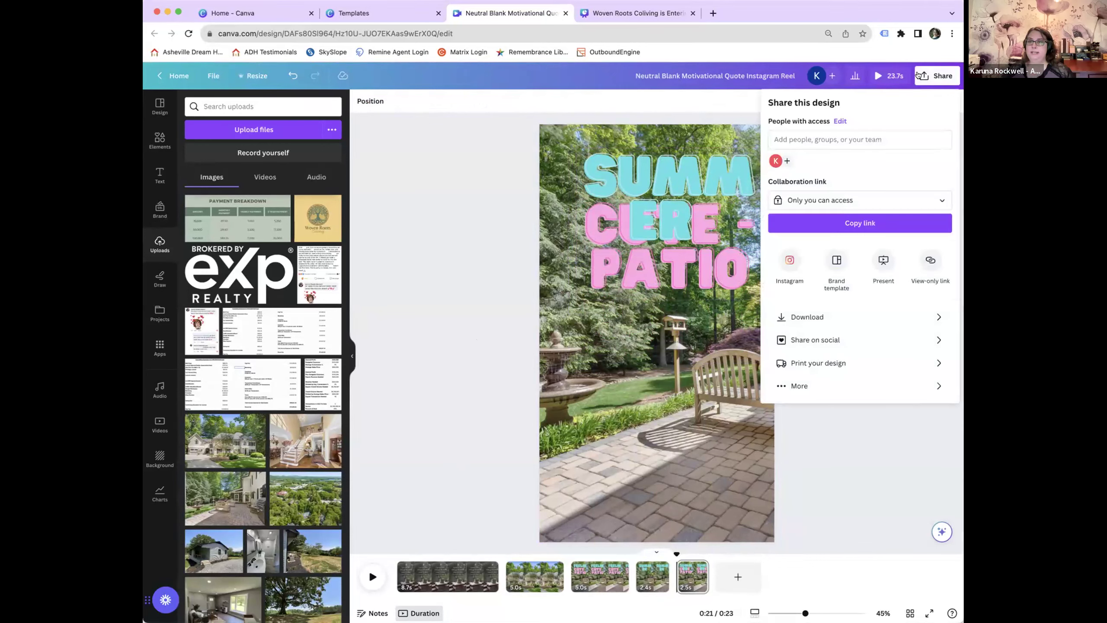
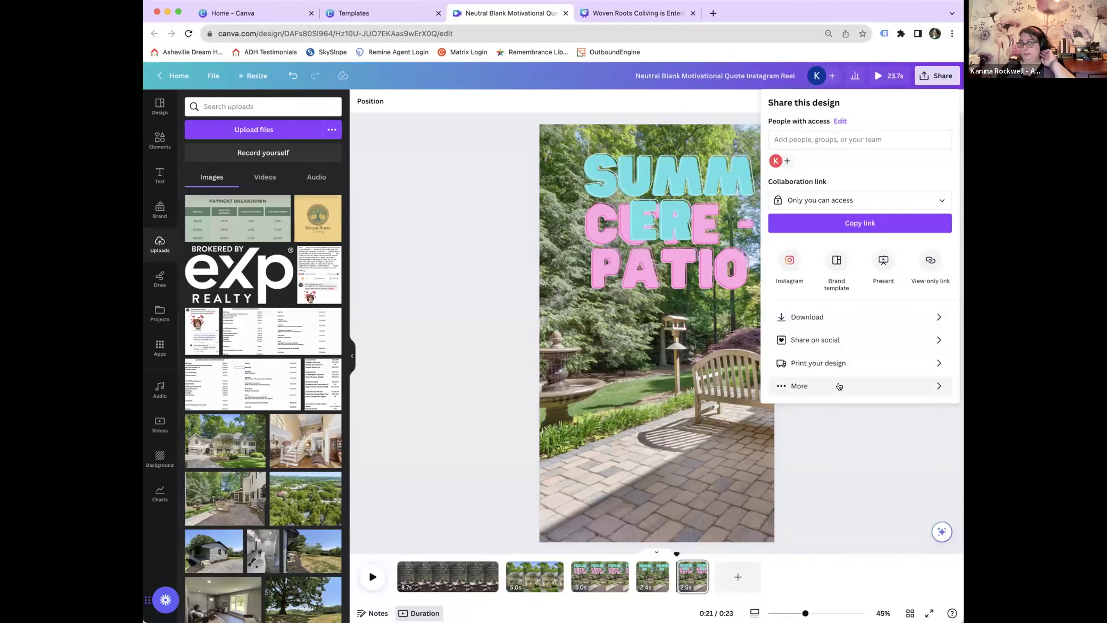
click(838, 385)
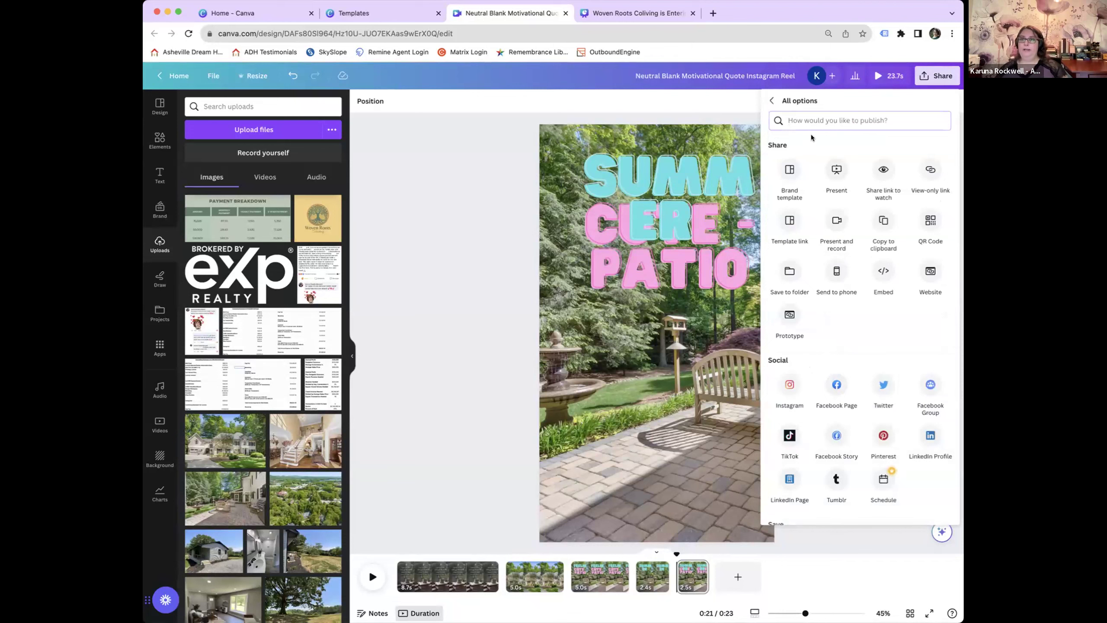
click(772, 101)
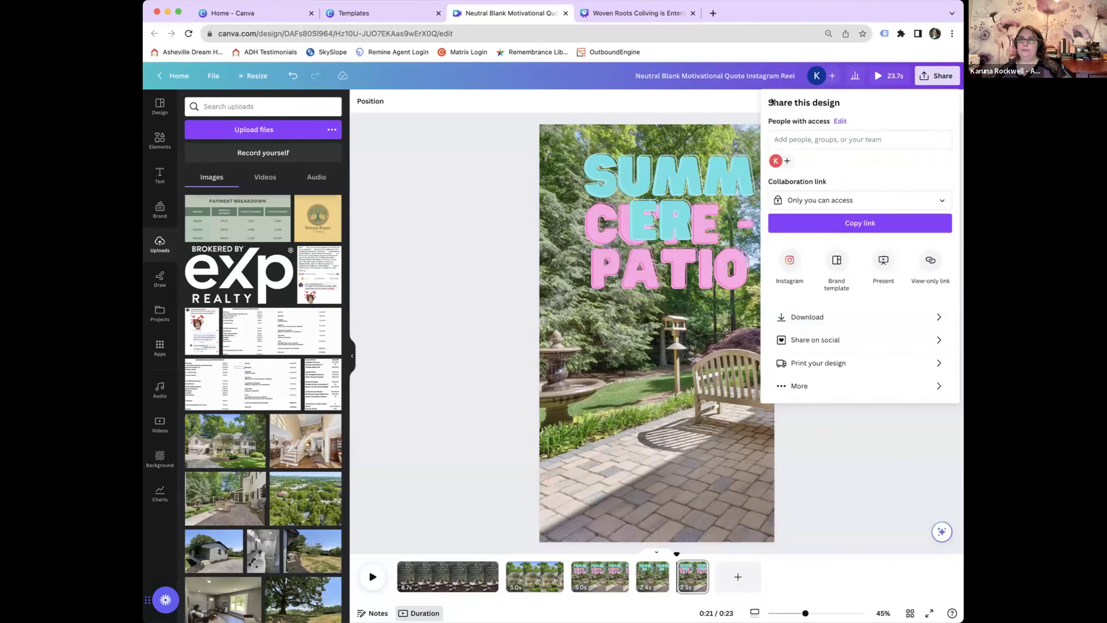
click(801, 386)
scroll(823, 388, down, 15)
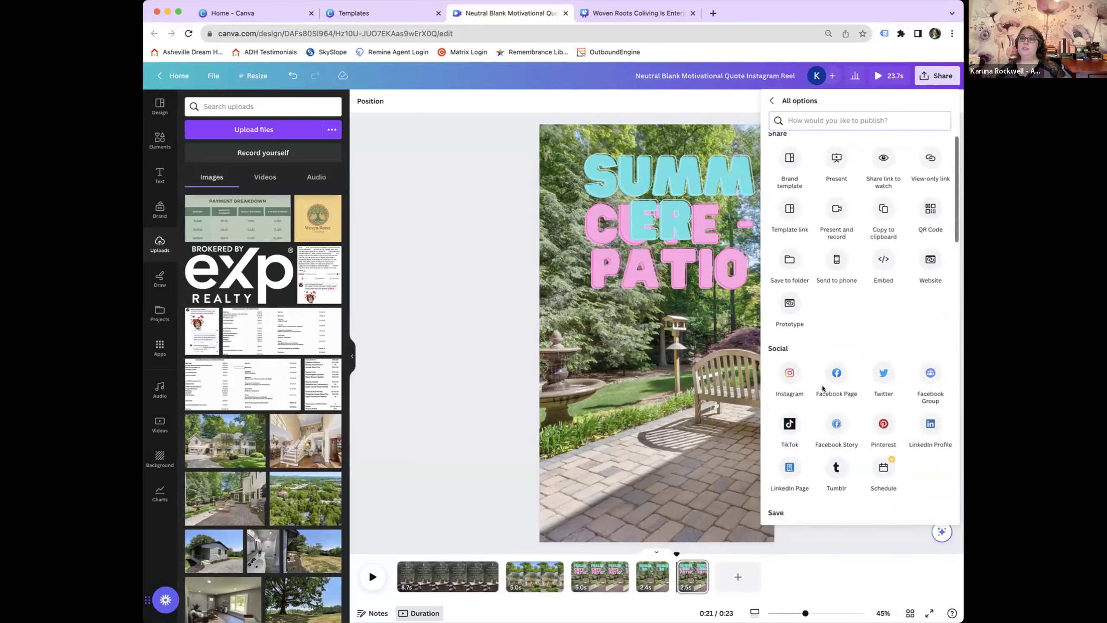
scroll(822, 385, up, 15)
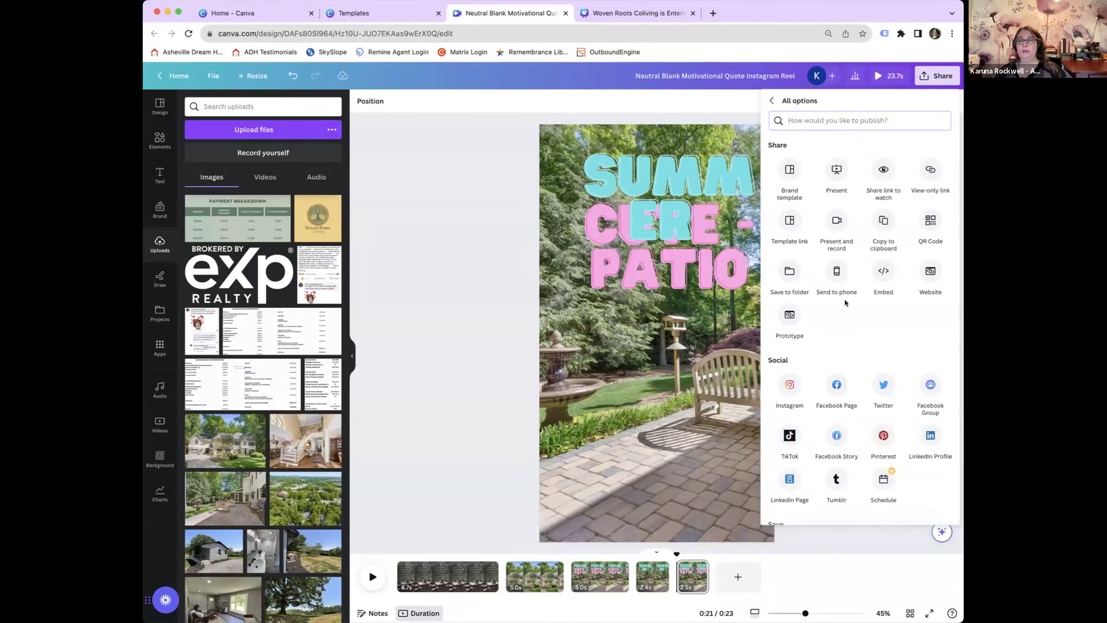
Examine all the sharing, social, saving and messaging options for the reel, and close the share options.
scroll(844, 300, down, 6)
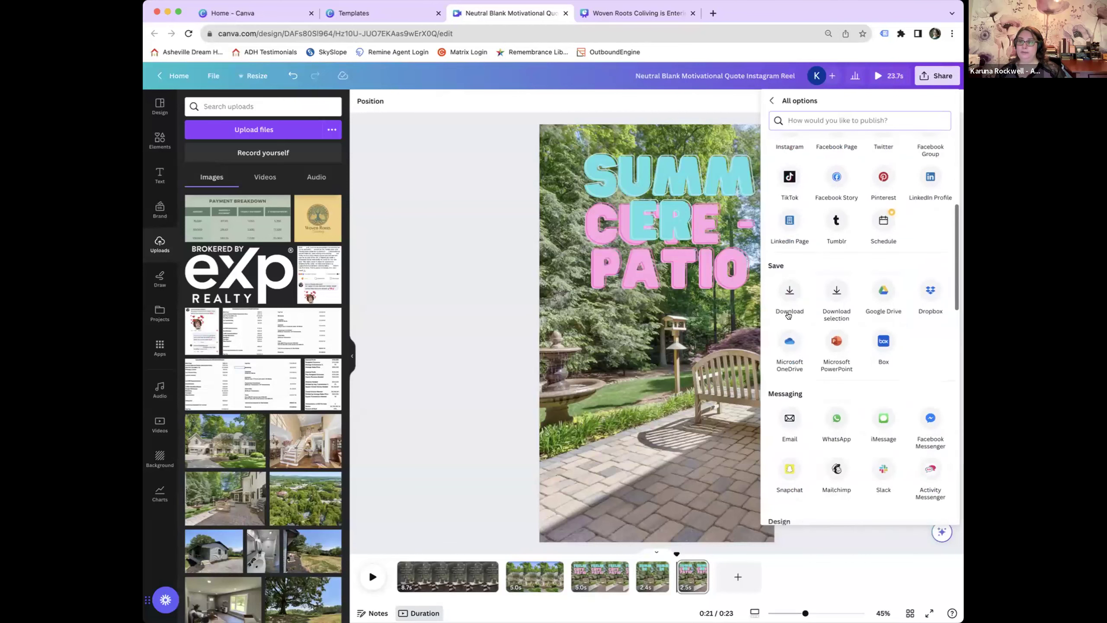
scroll(926, 335, up, 5)
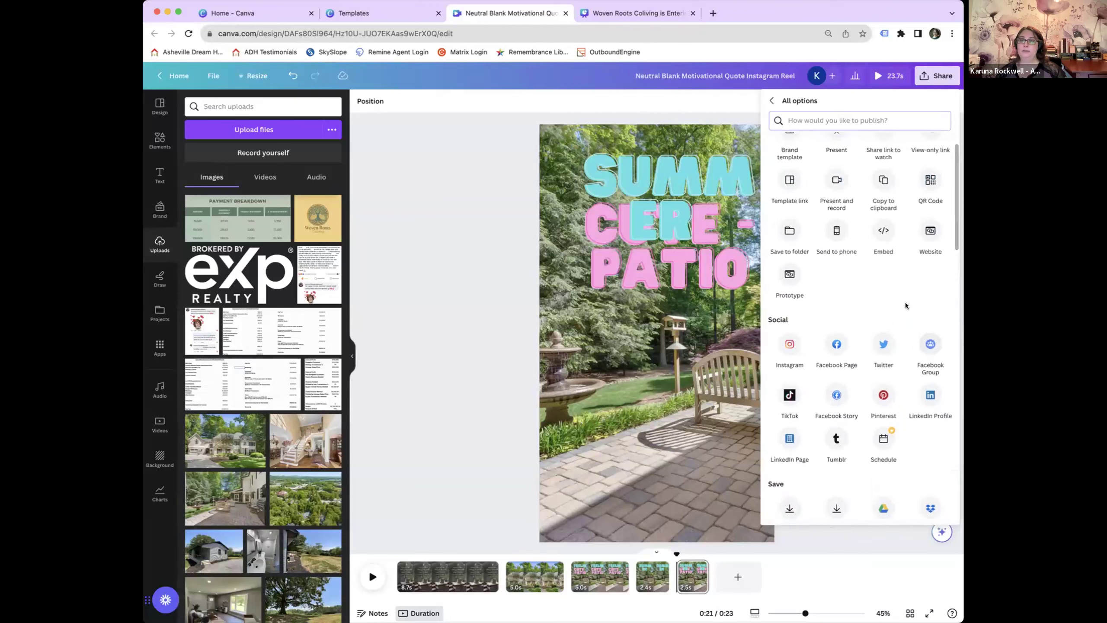
scroll(905, 303, up, 2)
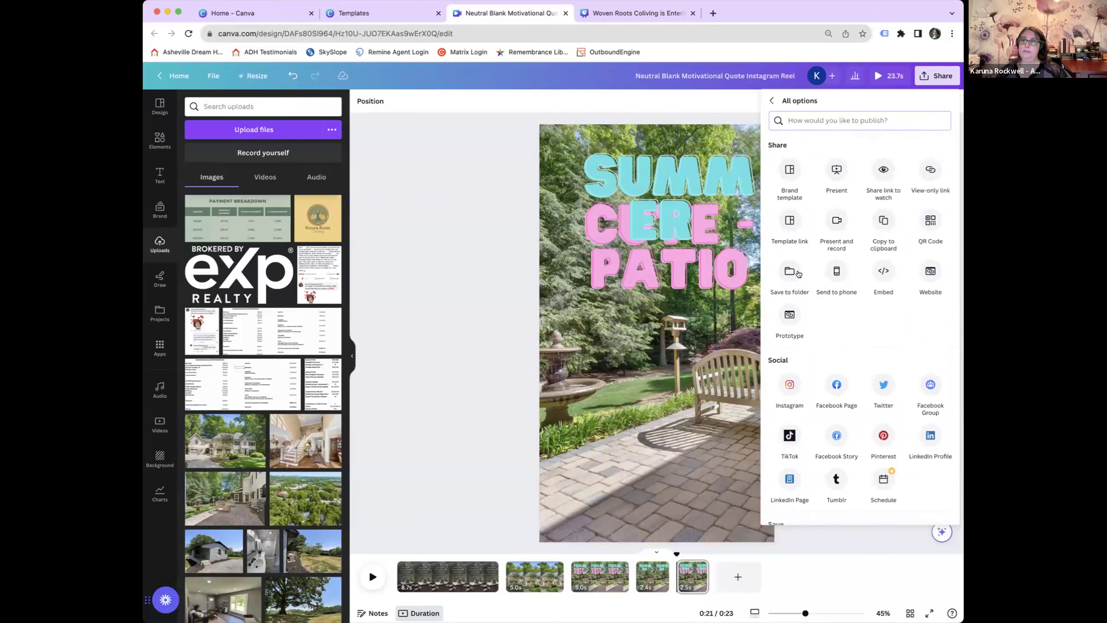
scroll(856, 302, down, 4)
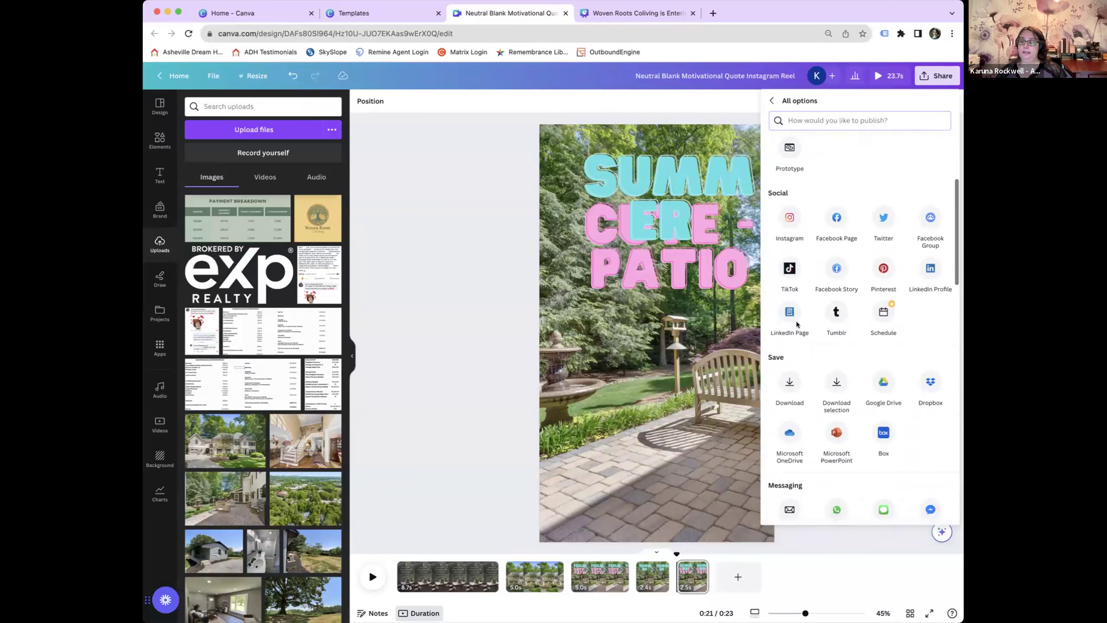
scroll(912, 381, down, 2)
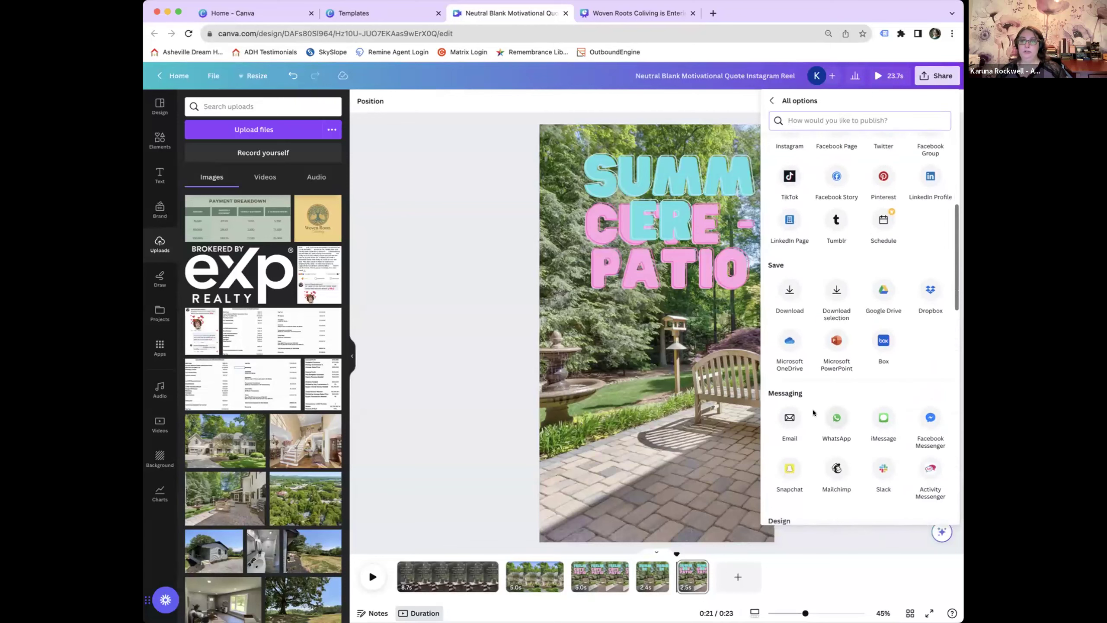
scroll(903, 388, down, 8)
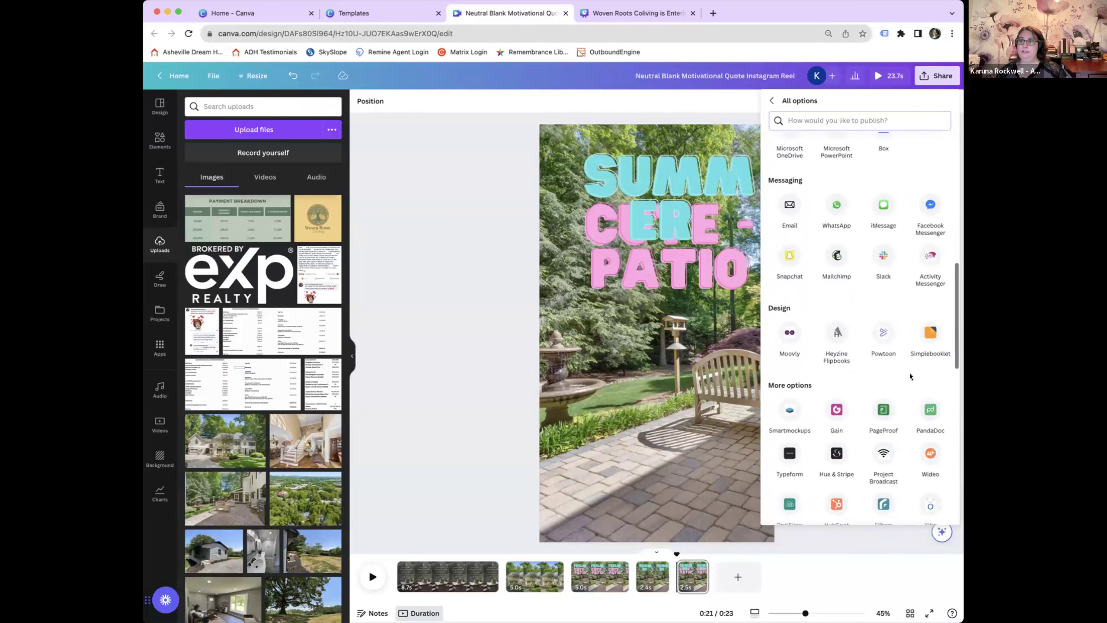
scroll(910, 376, down, 8)
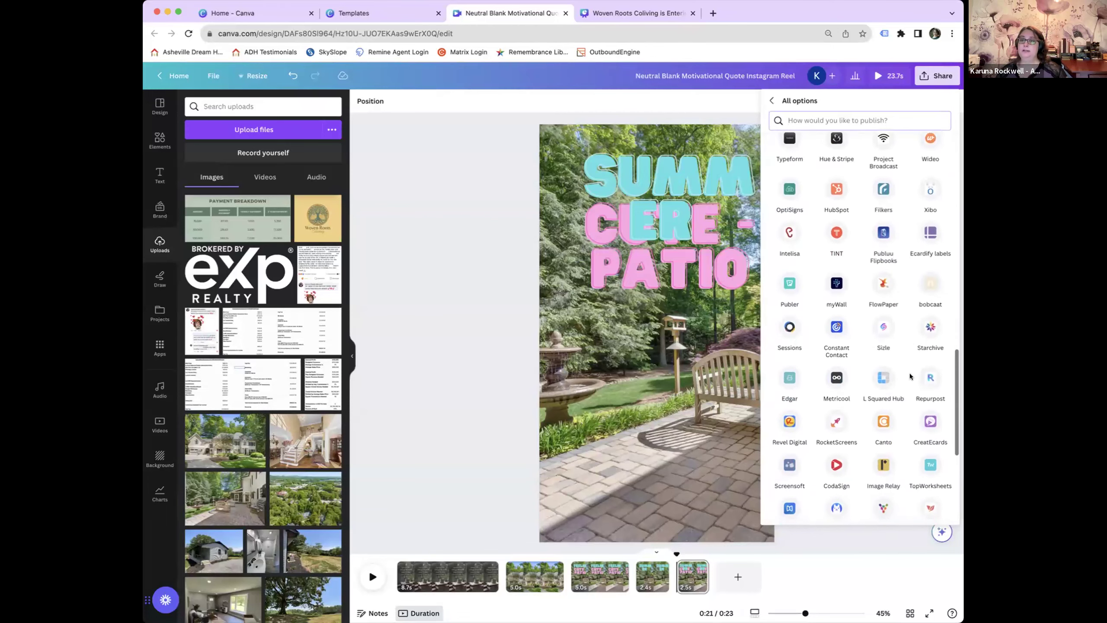
scroll(911, 376, up, 10)
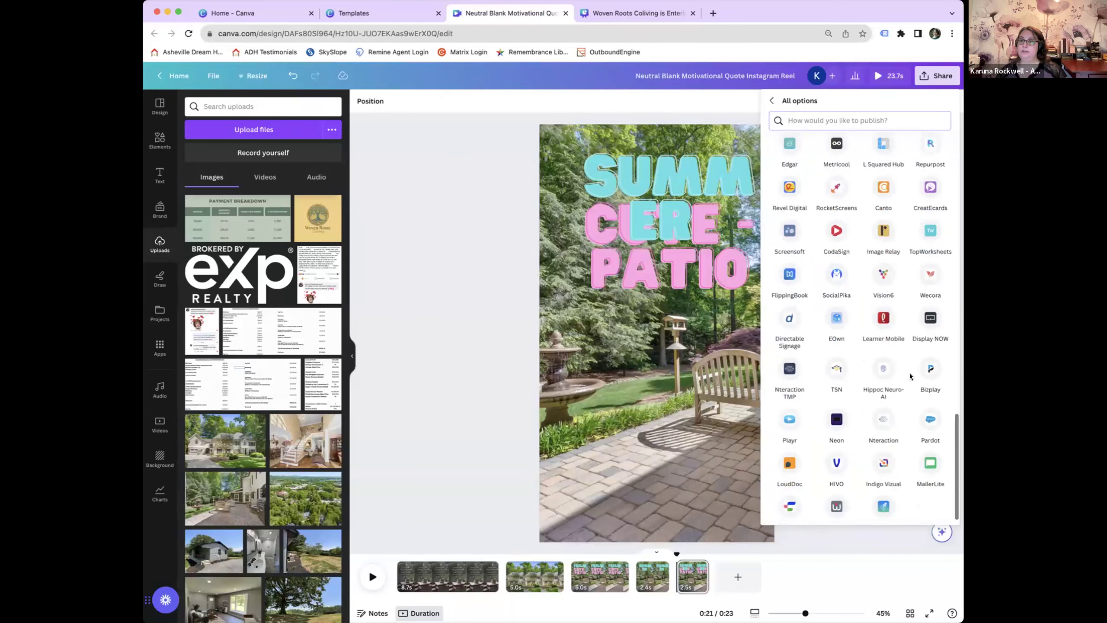
scroll(910, 373, up, 10)
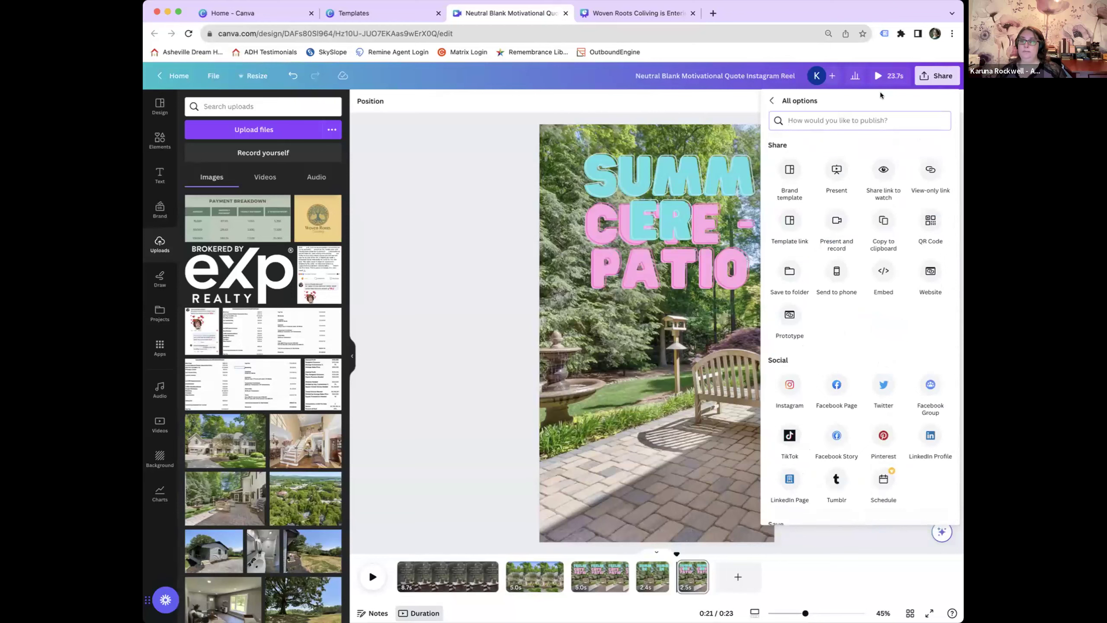
click(770, 101)
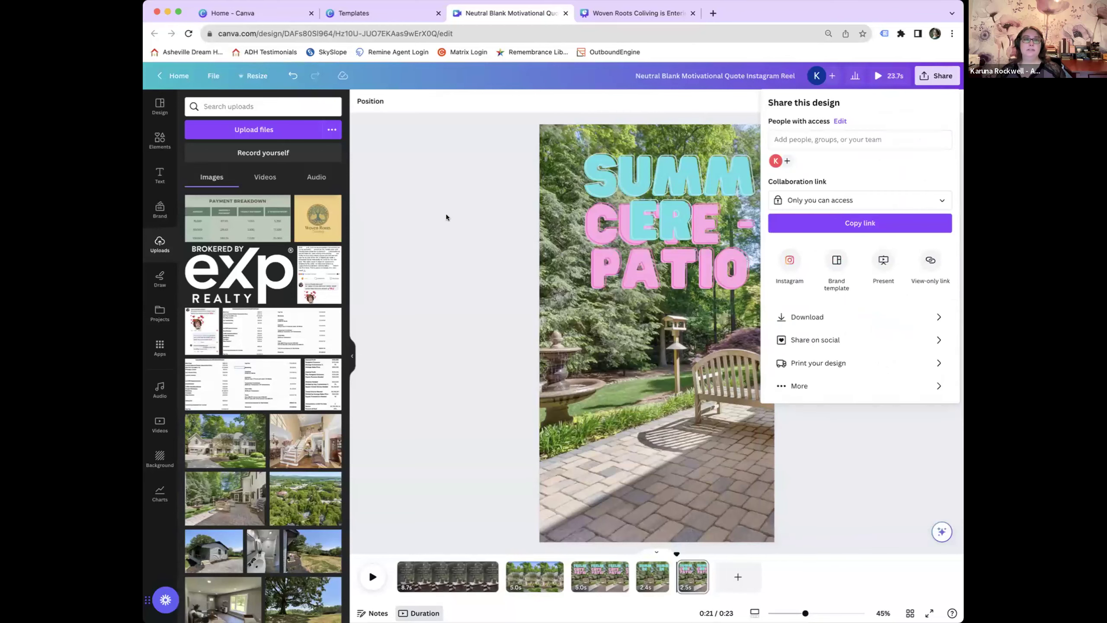
click(446, 216)
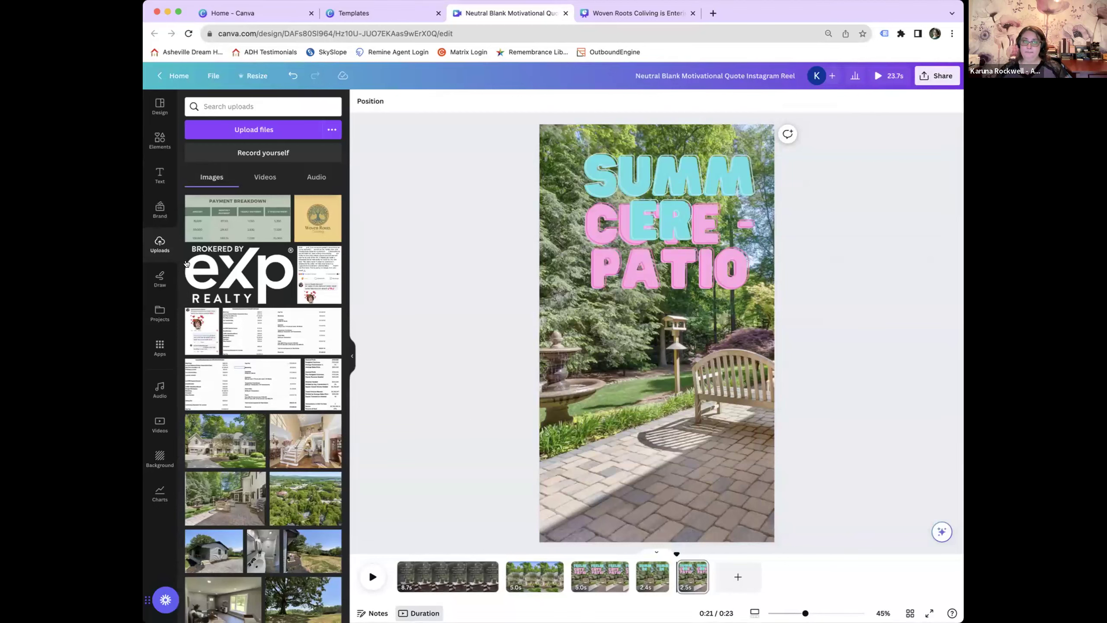
Look over the brand kit, the elements library and the mobile video templates available in the editor.
click(156, 207)
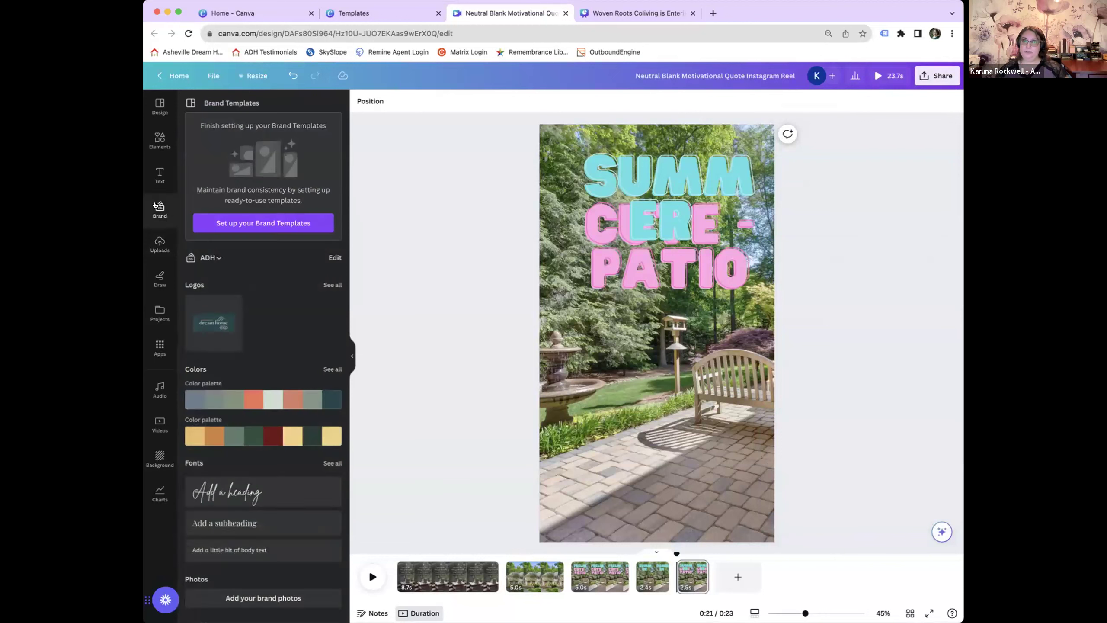
click(160, 129)
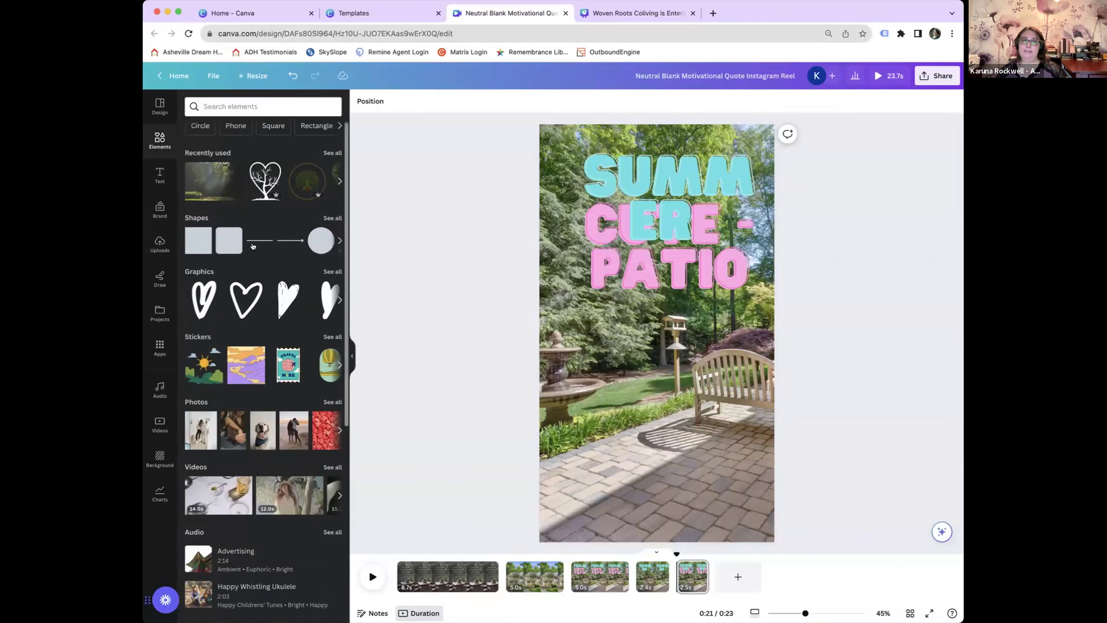
scroll(251, 246, down, 3)
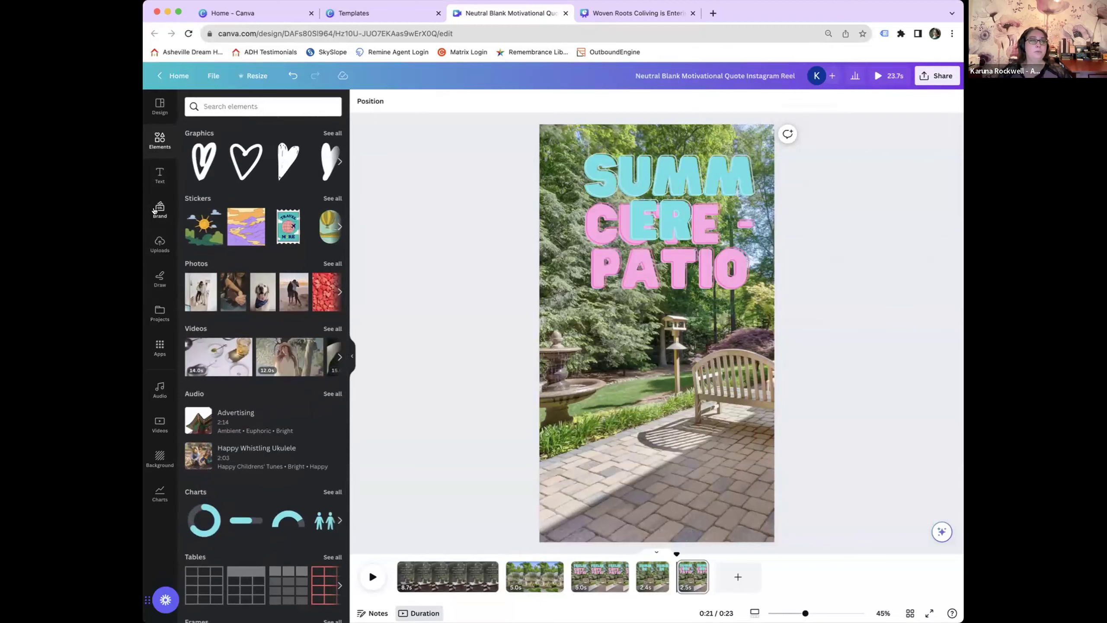
click(158, 105)
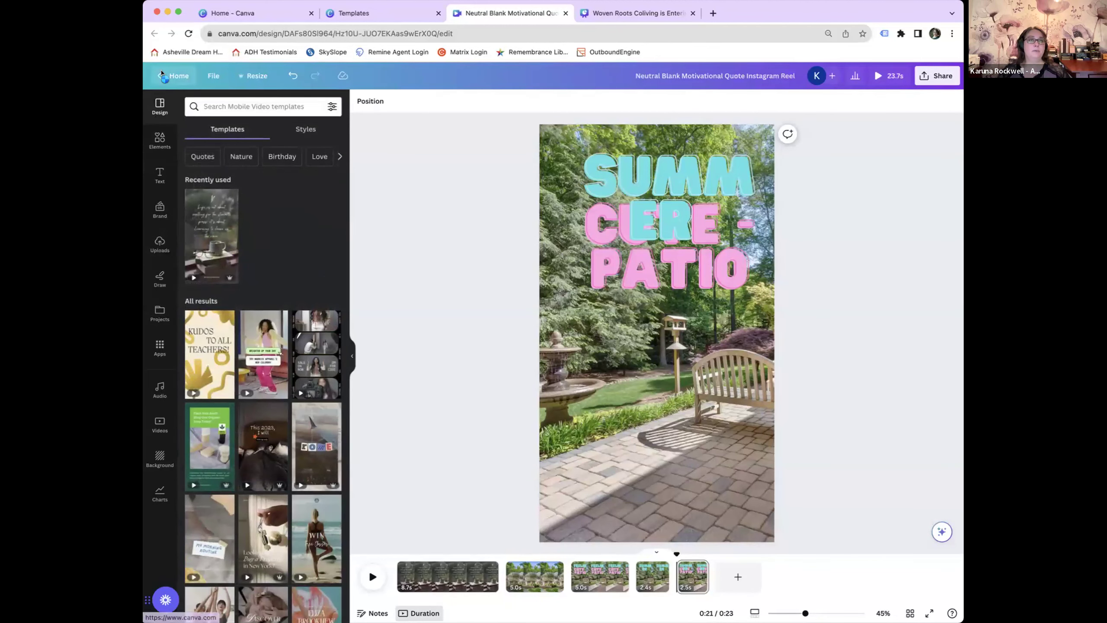
Return to the Canva home page and create a blank Presentation (16:9) design.
click(161, 74)
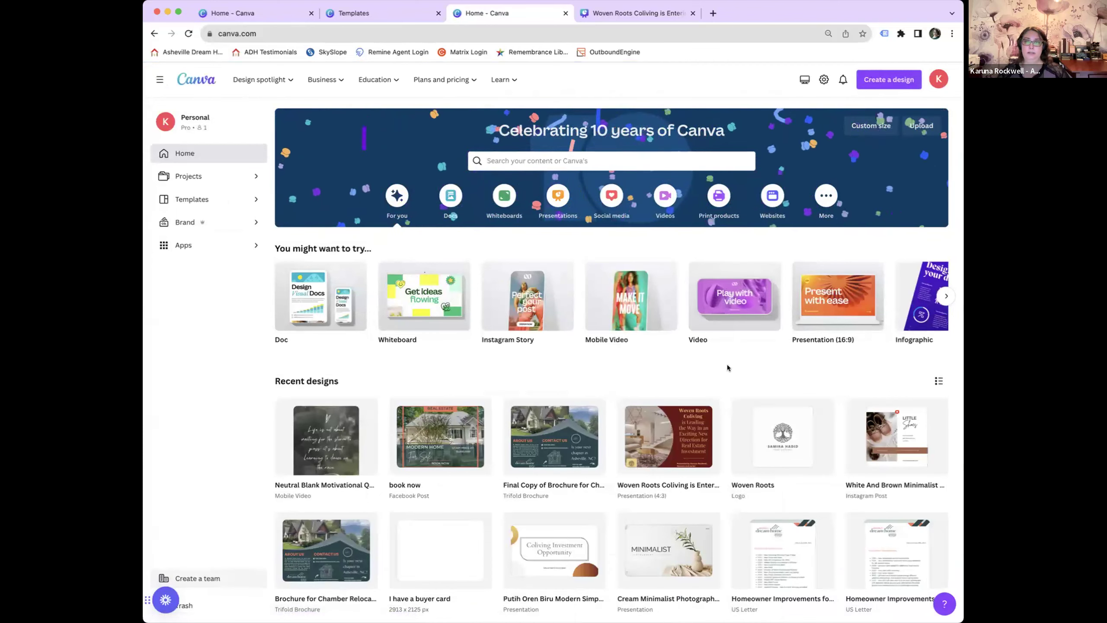
click(818, 308)
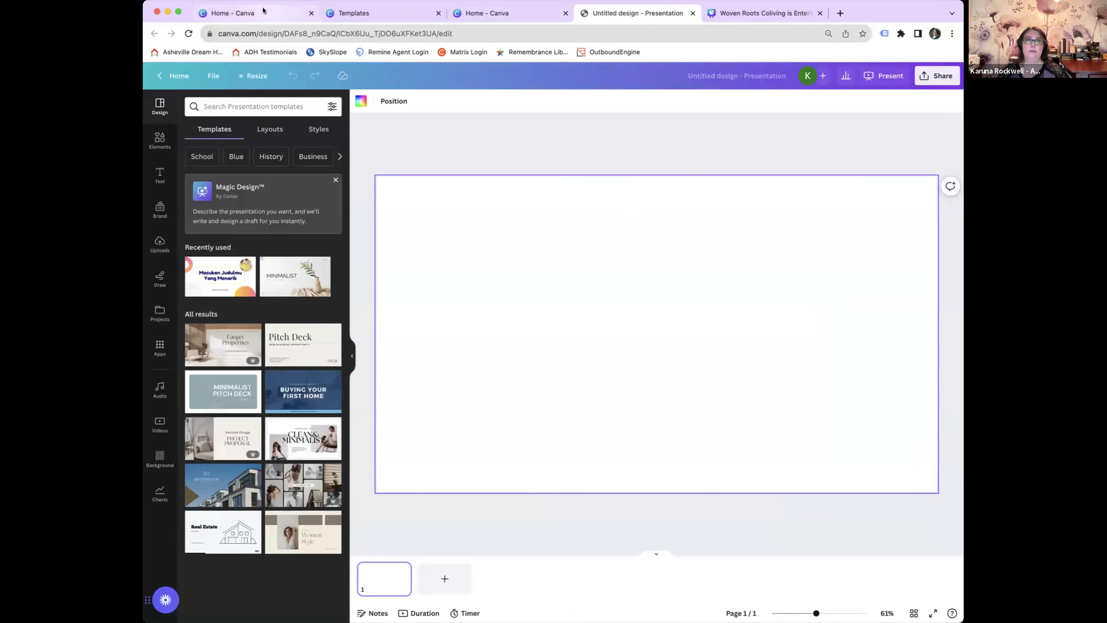
From the original home page, search for "presntation" and choose the suggested "business presntation" template search.
click(231, 13)
click(632, 161)
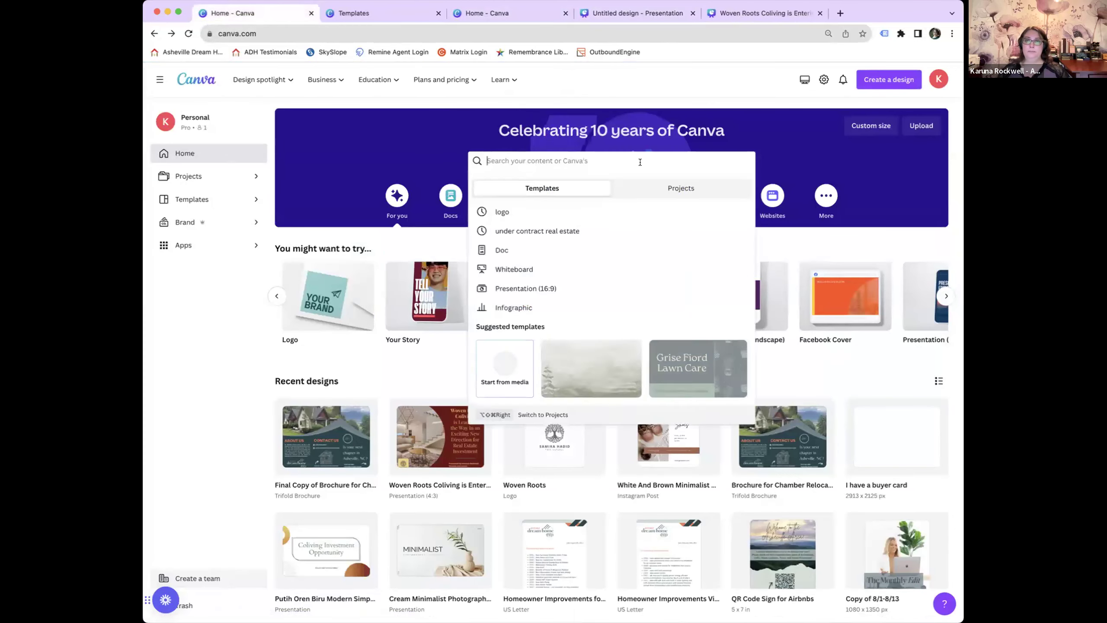
text(presntation)
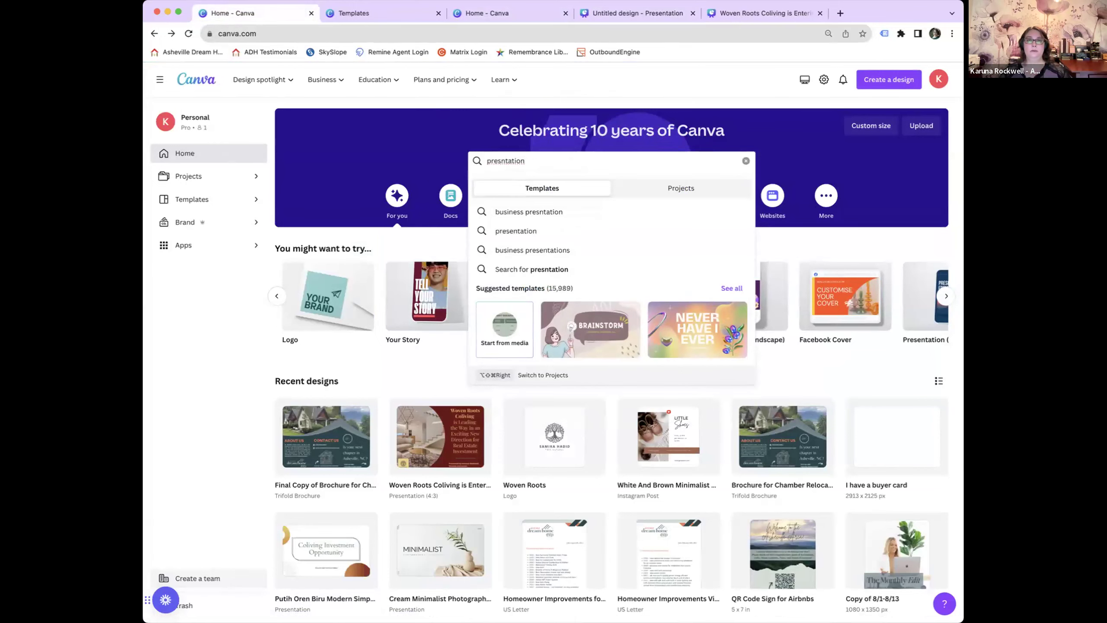
click(607, 213)
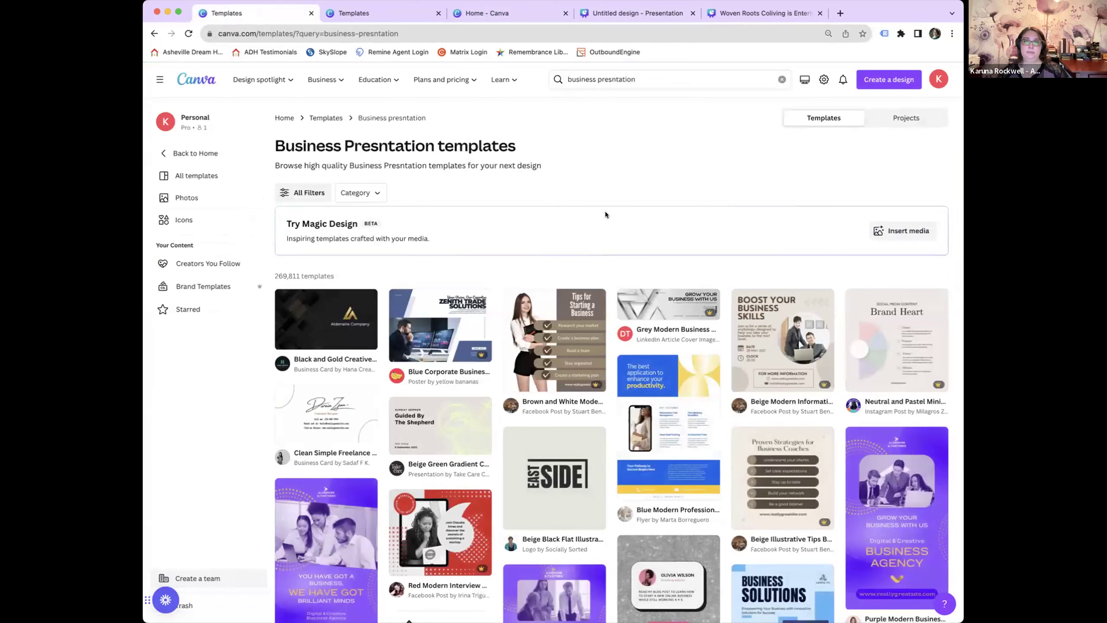
scroll(558, 209, down, 1)
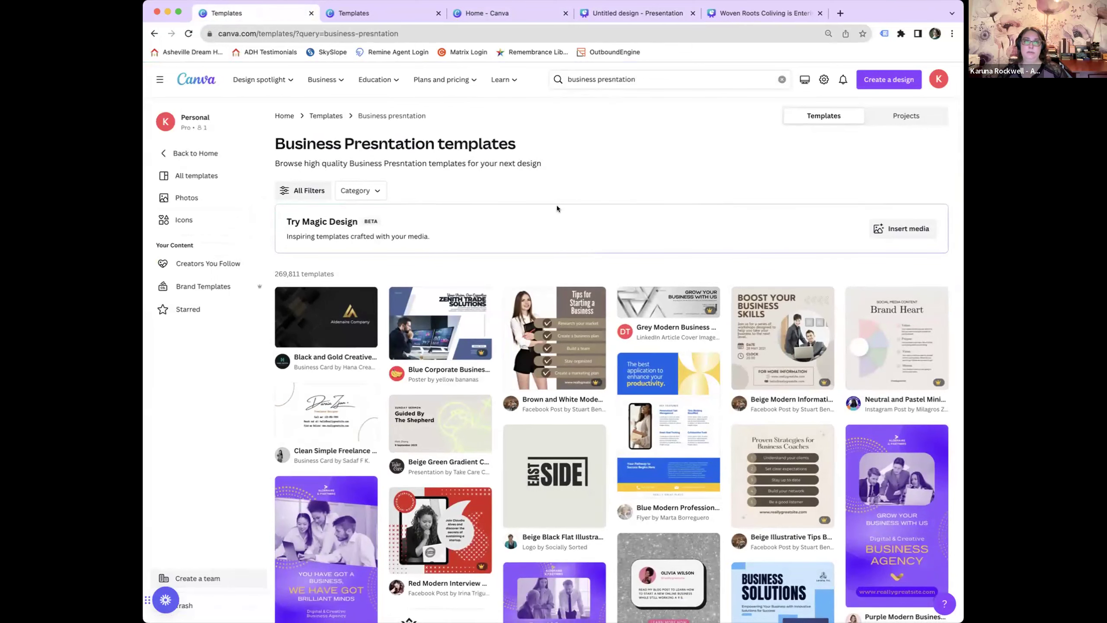
Examine the available template filters, from category, style and theme through to topic and color.
click(314, 193)
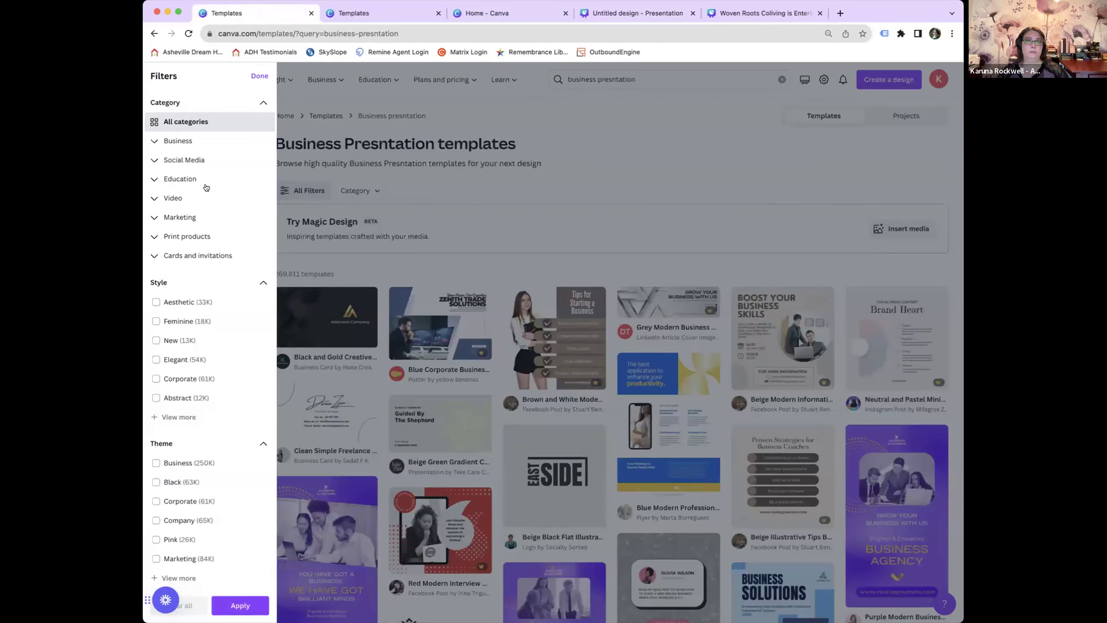
scroll(209, 201, down, 4)
scroll(213, 231, down, 8)
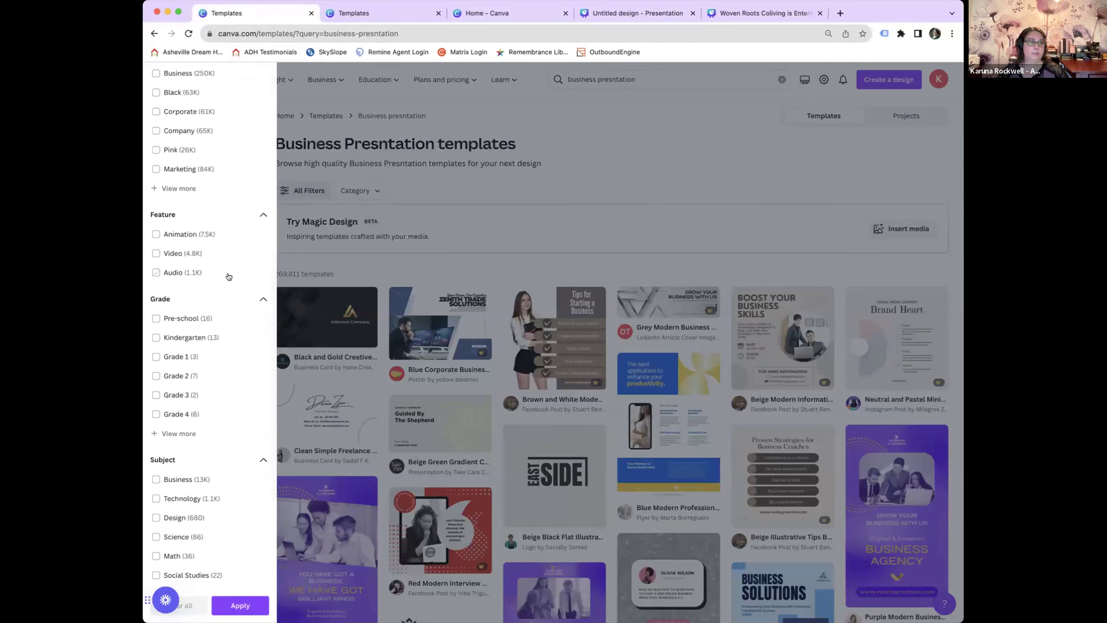
scroll(229, 277, down, 7)
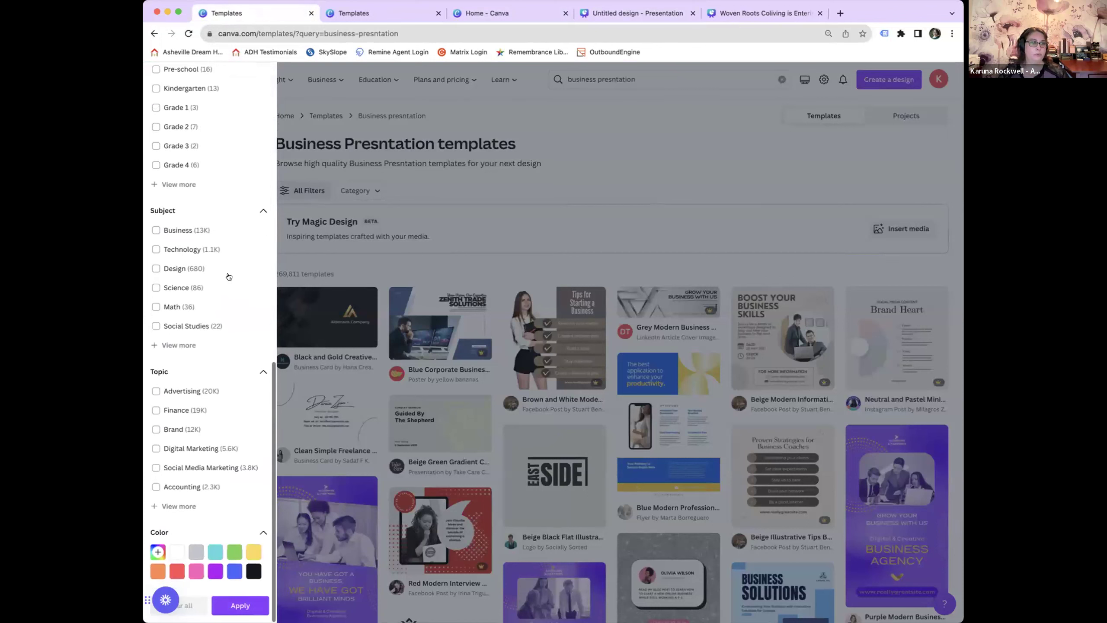
scroll(229, 276, up, 20)
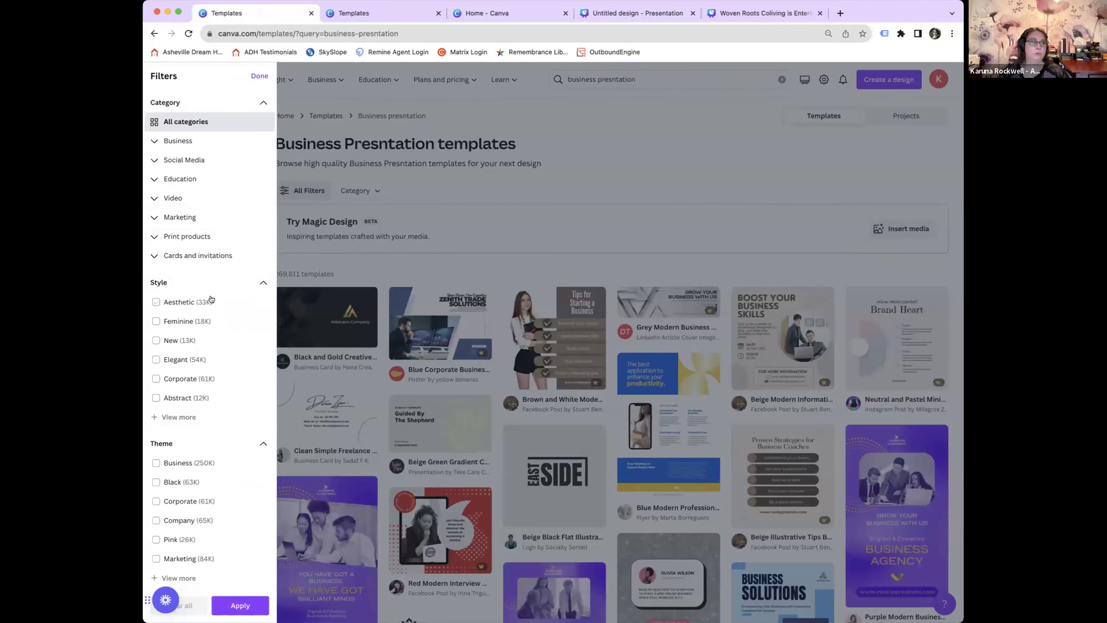
Select Business as the subject in the template filters.
scroll(211, 300, down, 15)
scroll(211, 299, down, 3)
click(156, 265)
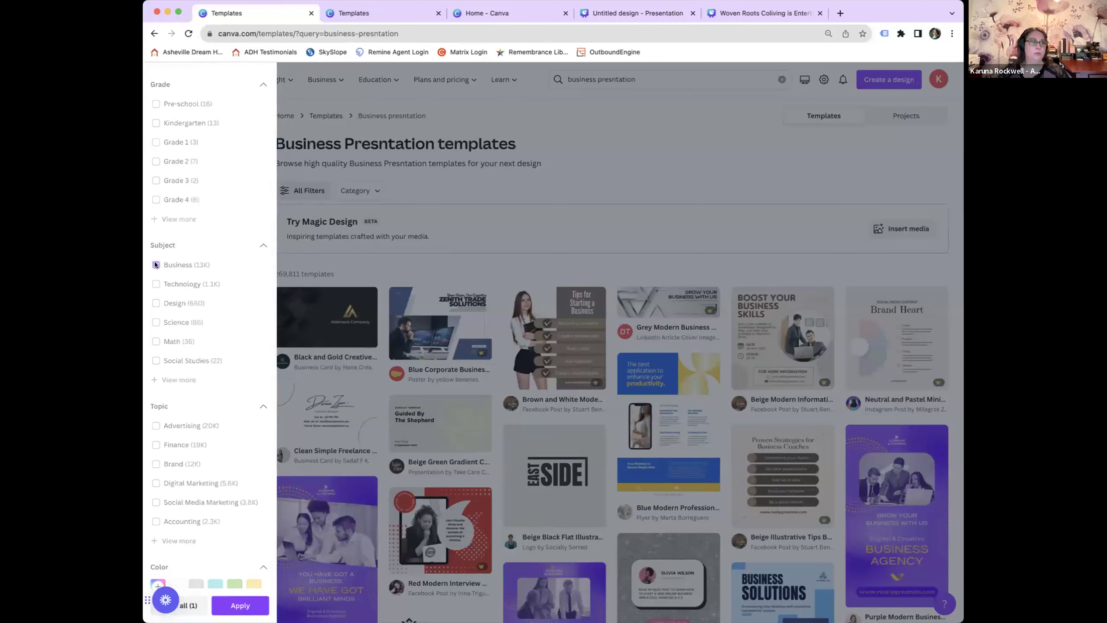
scroll(203, 330, down, 2)
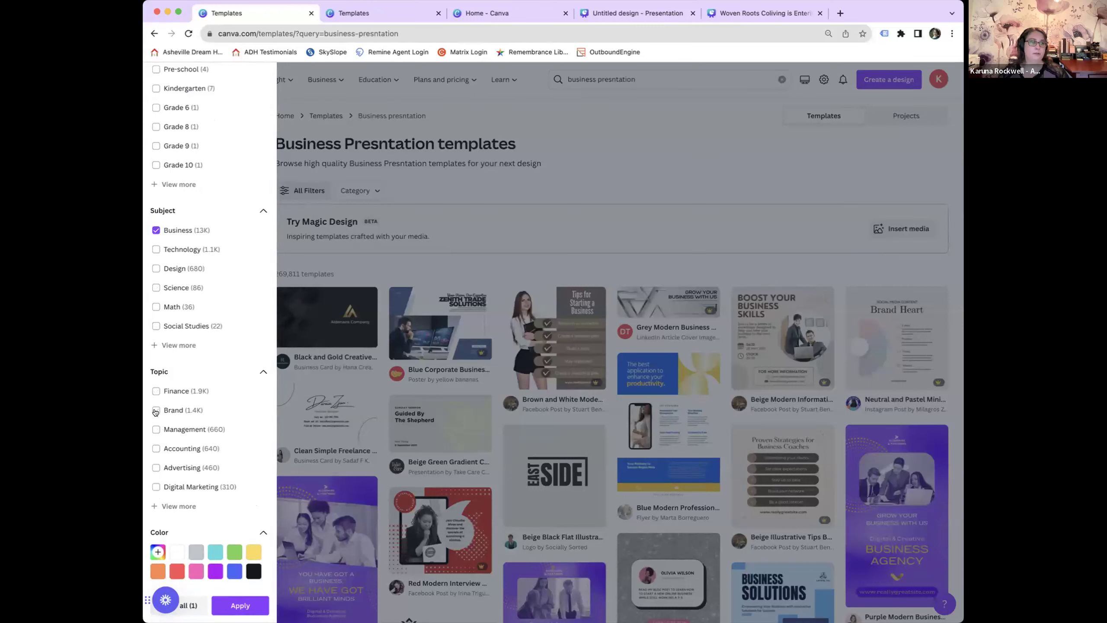
scroll(163, 463, down, 1)
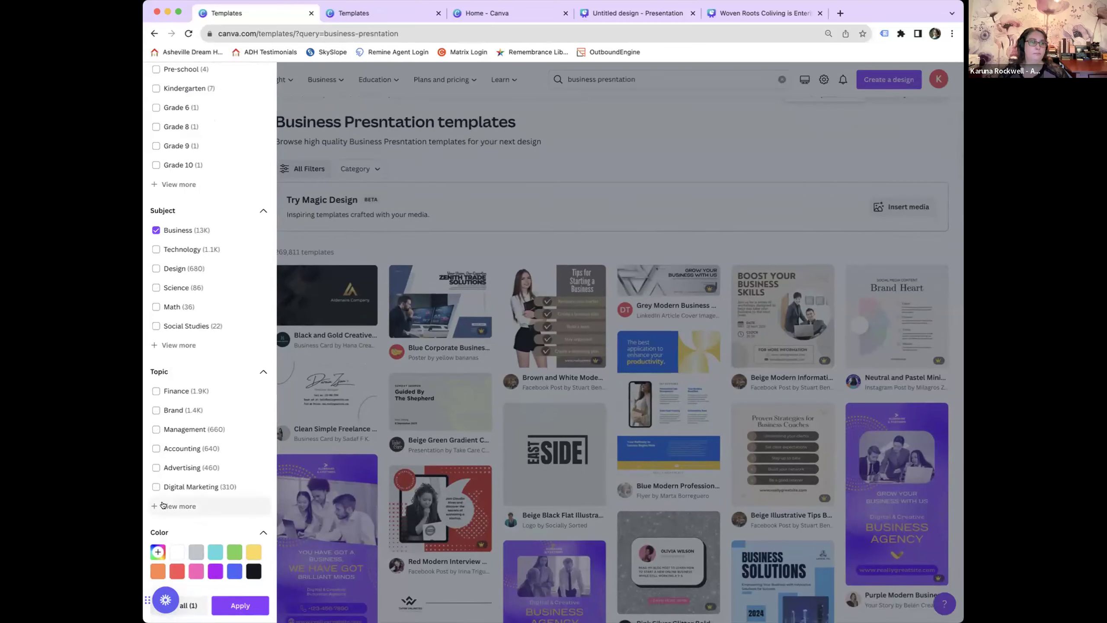
Expand the full list of topic filters, review the filter groups, and close the filters without applying them.
click(164, 505)
scroll(163, 500, down, 7)
scroll(163, 499, down, 10)
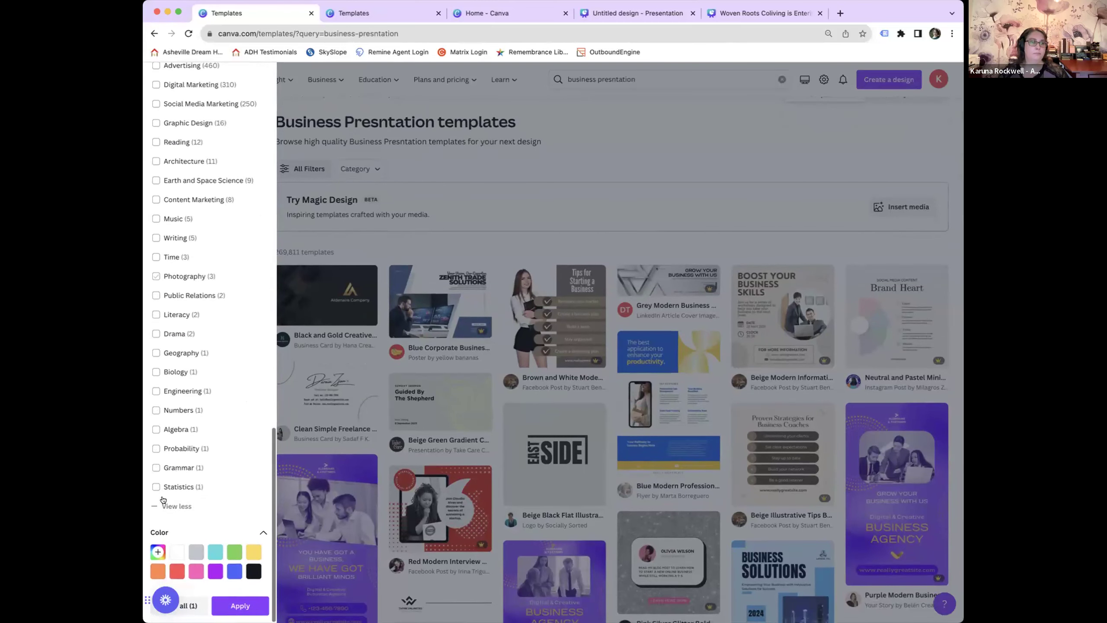
scroll(164, 500, up, 20)
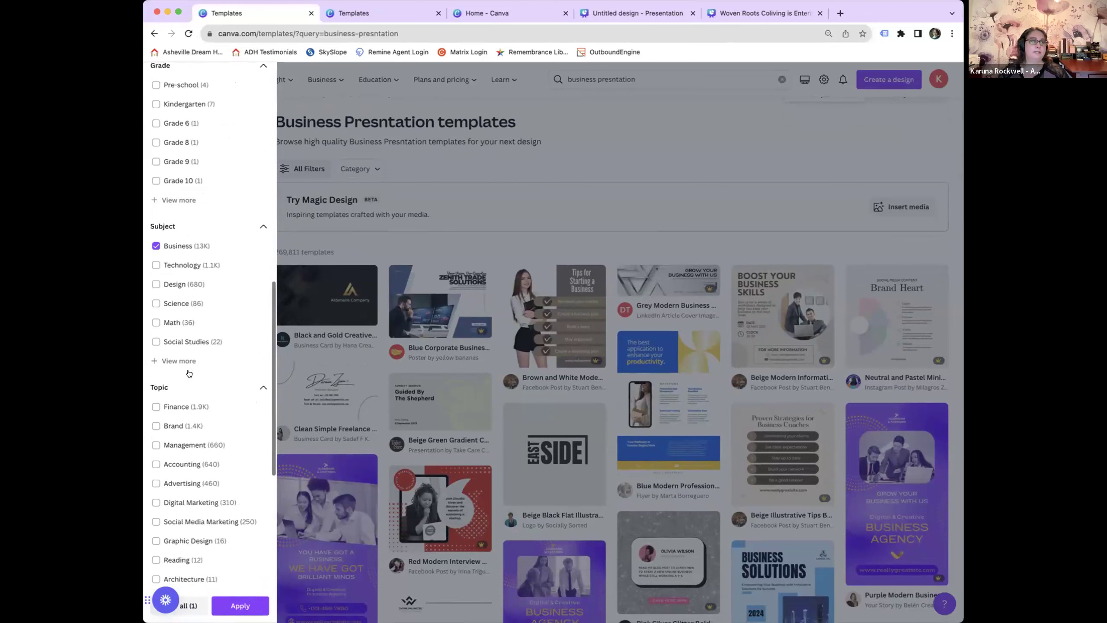
scroll(210, 299, up, 9)
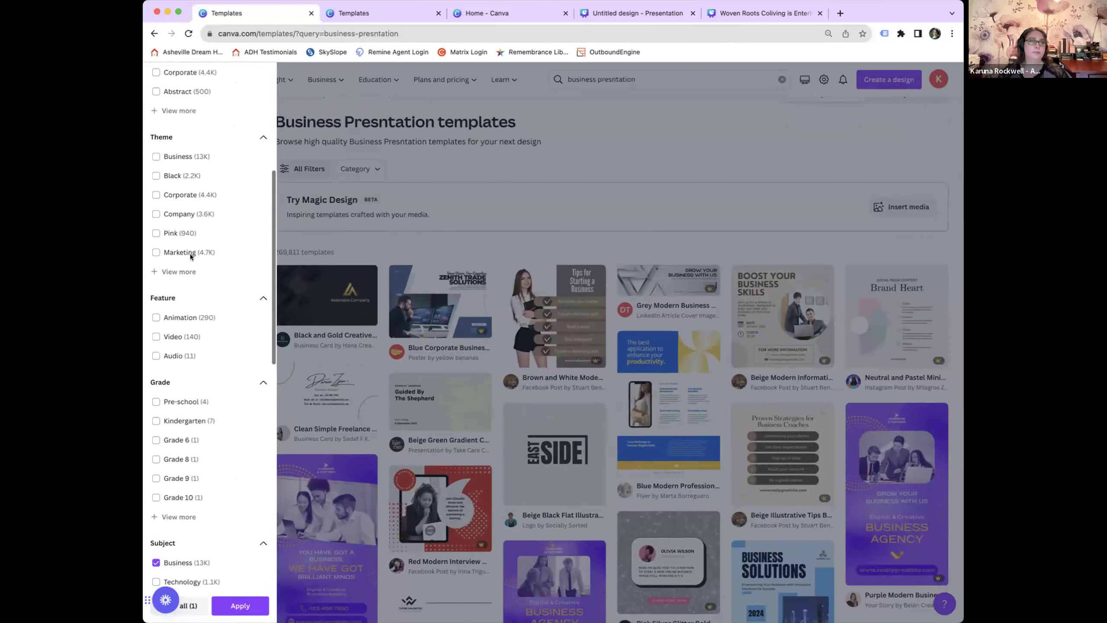
scroll(161, 275, up, 10)
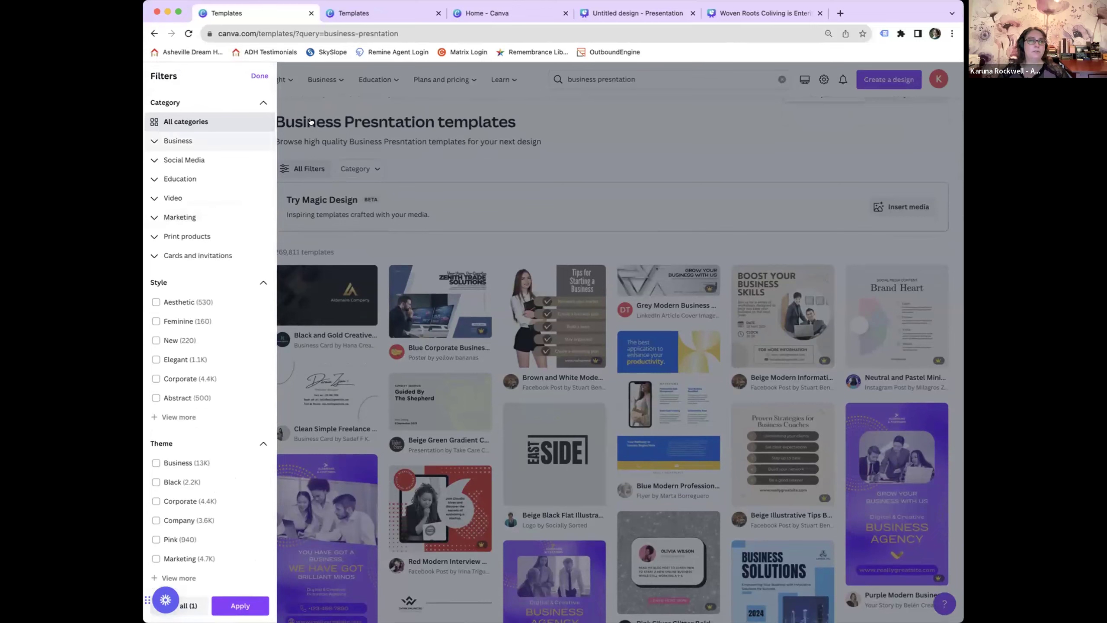
click(260, 76)
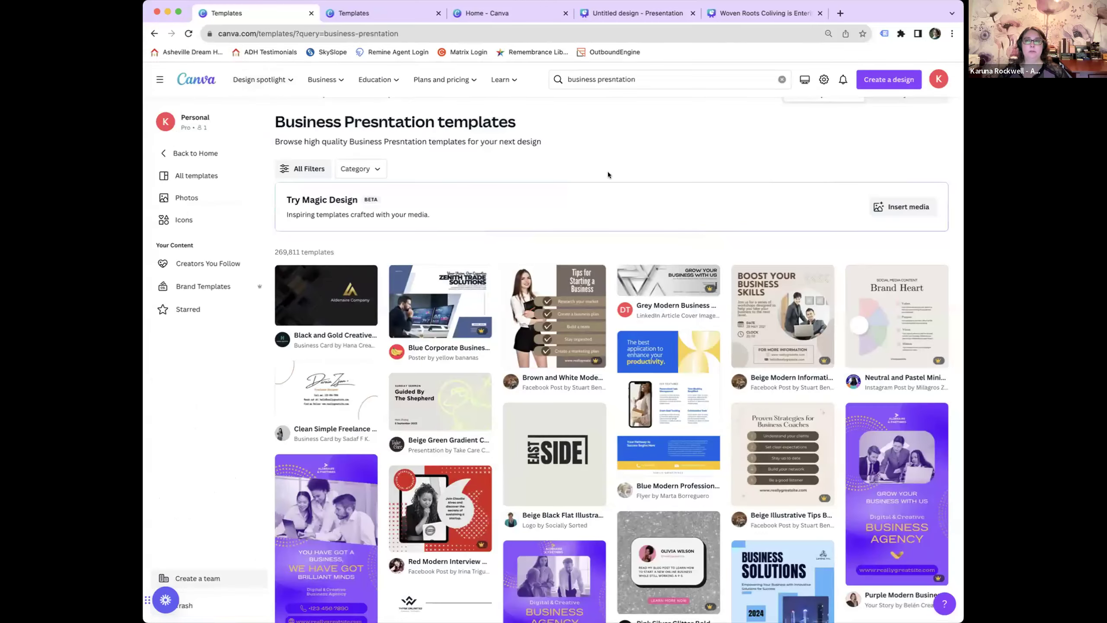
Look over the category choices for the business presentation templates and close the list.
click(371, 170)
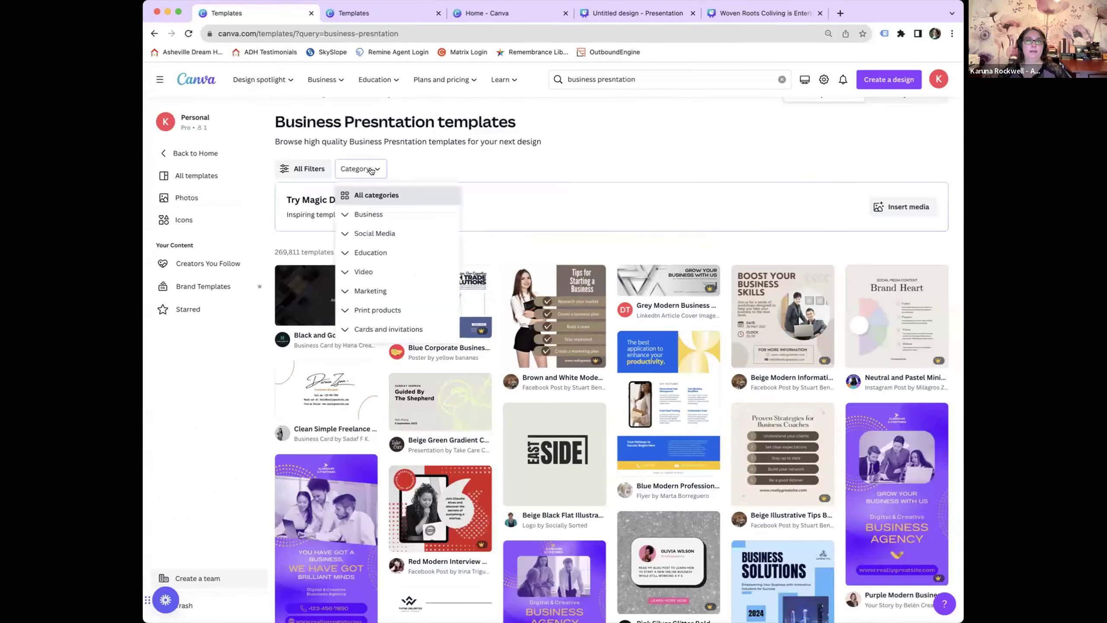
click(512, 189)
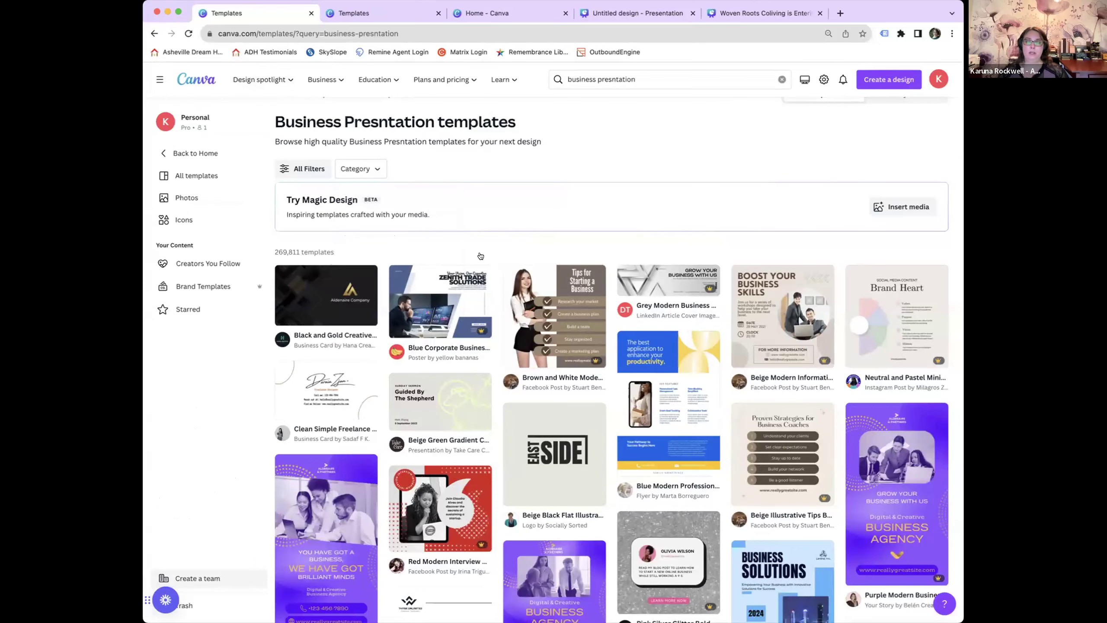
Browse the business presentation template results and check the available filters, closing them without applying any.
scroll(453, 281, down, 5)
scroll(452, 282, down, 6)
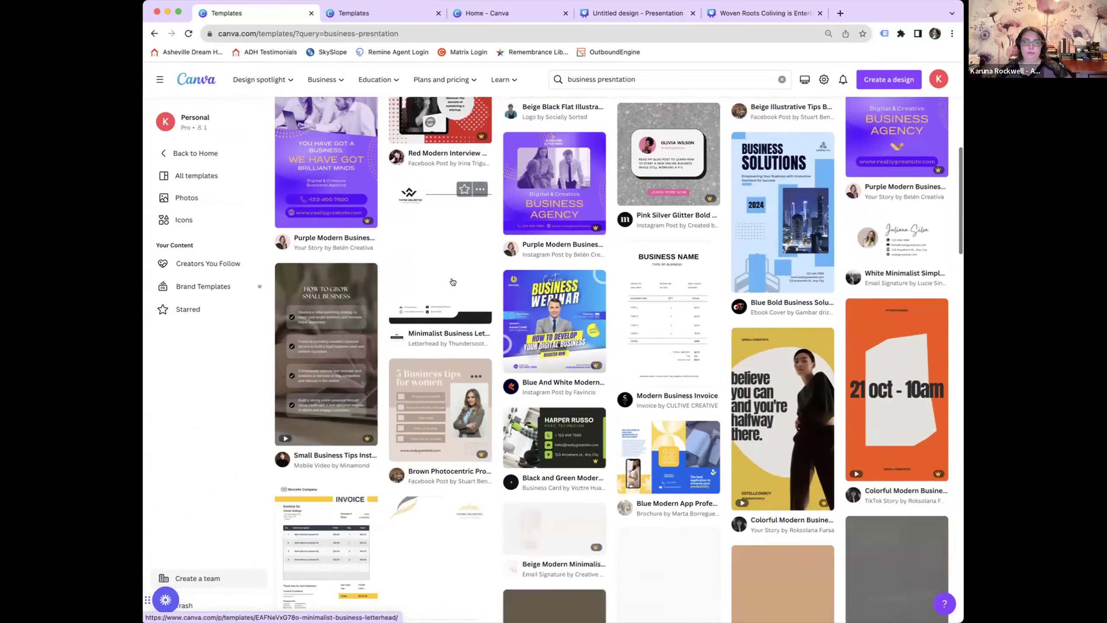
scroll(453, 282, down, 3)
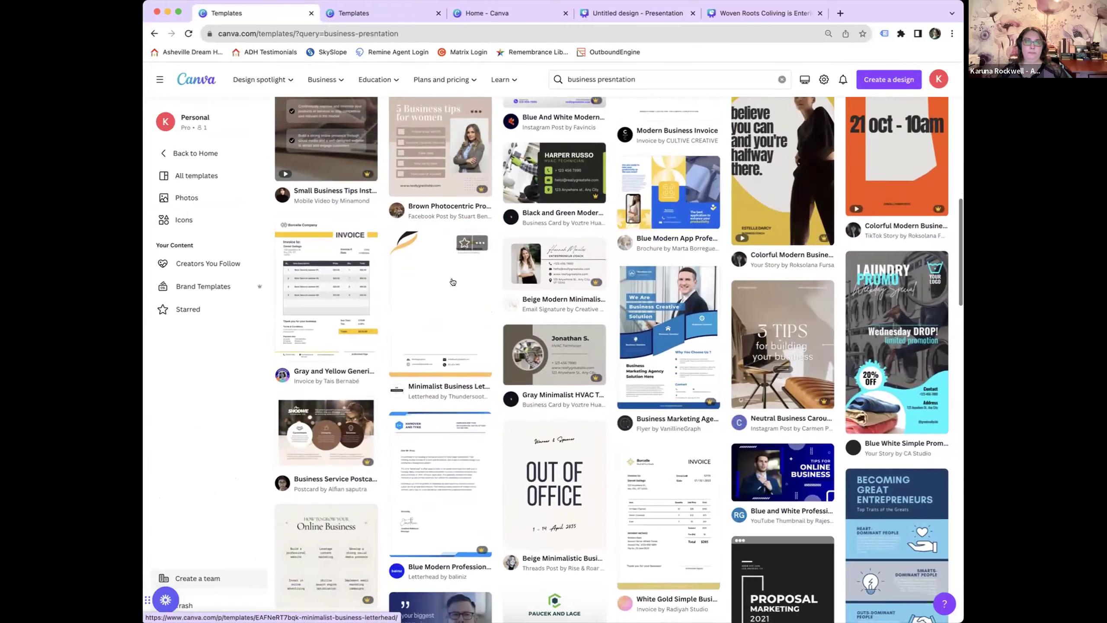
scroll(486, 128, up, 15)
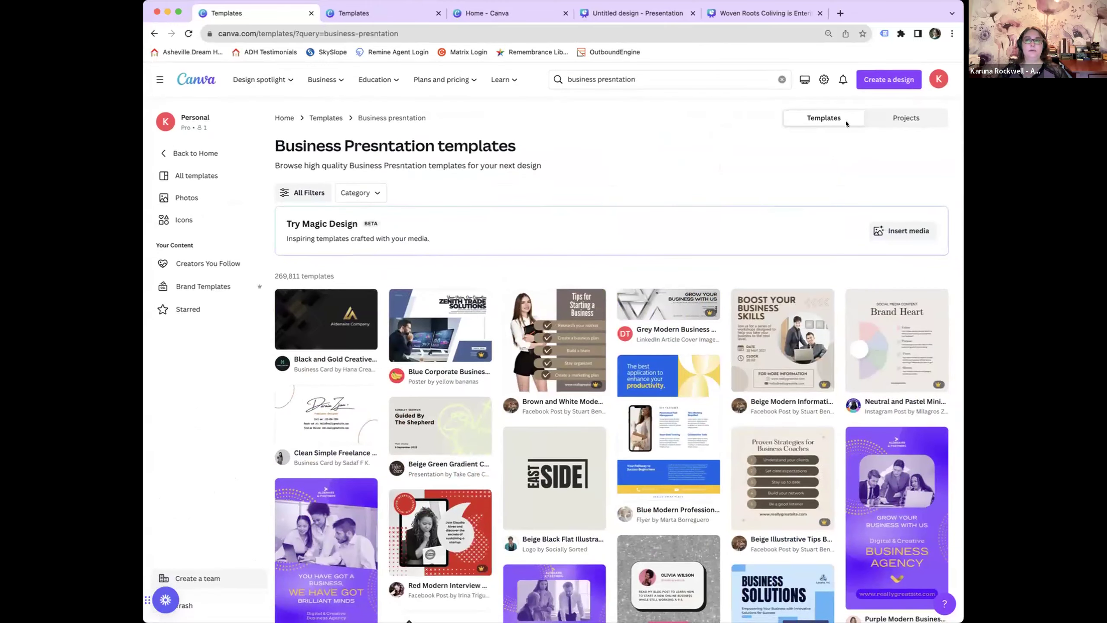
click(311, 196)
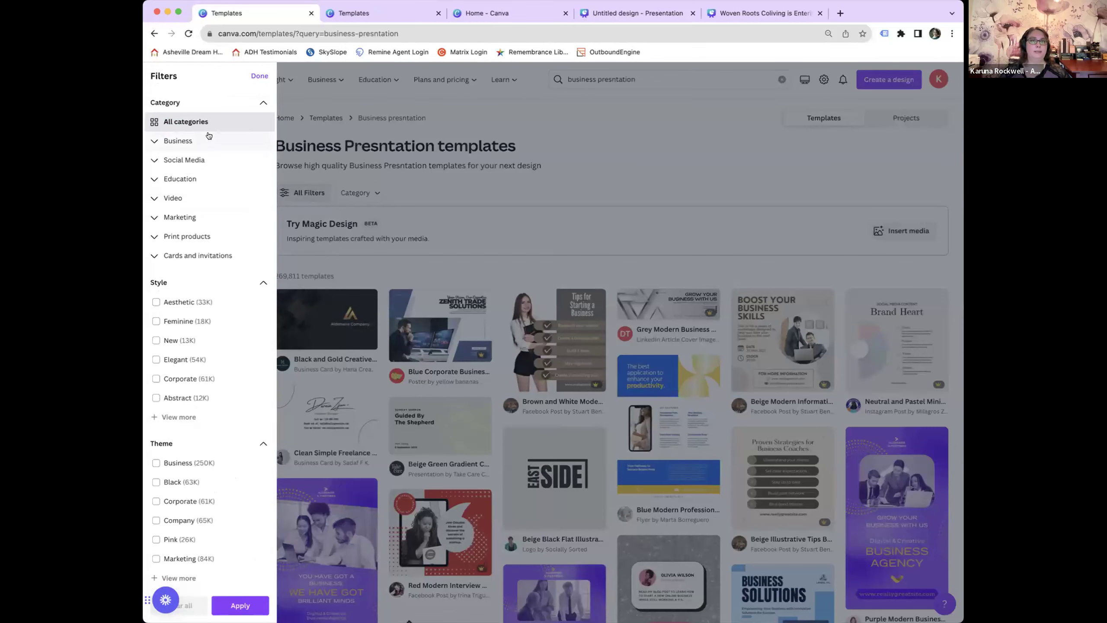
click(253, 76)
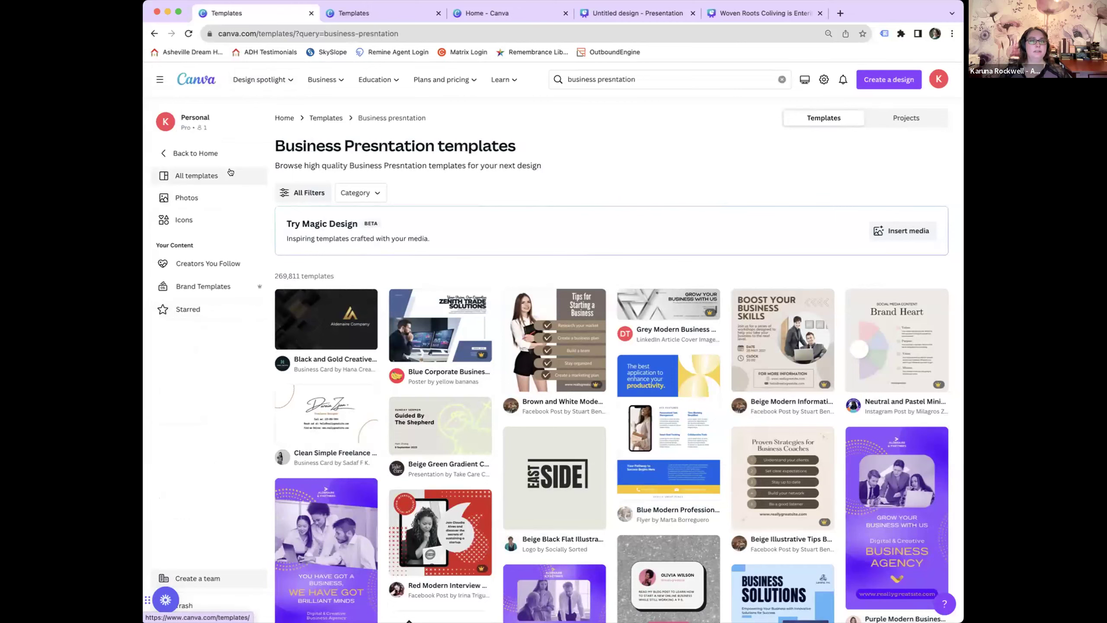
Look through the template results, preview the Beige Green Gradient Christian Sermon Church template, and close the preview.
scroll(656, 173, down, 3)
scroll(655, 173, down, 3)
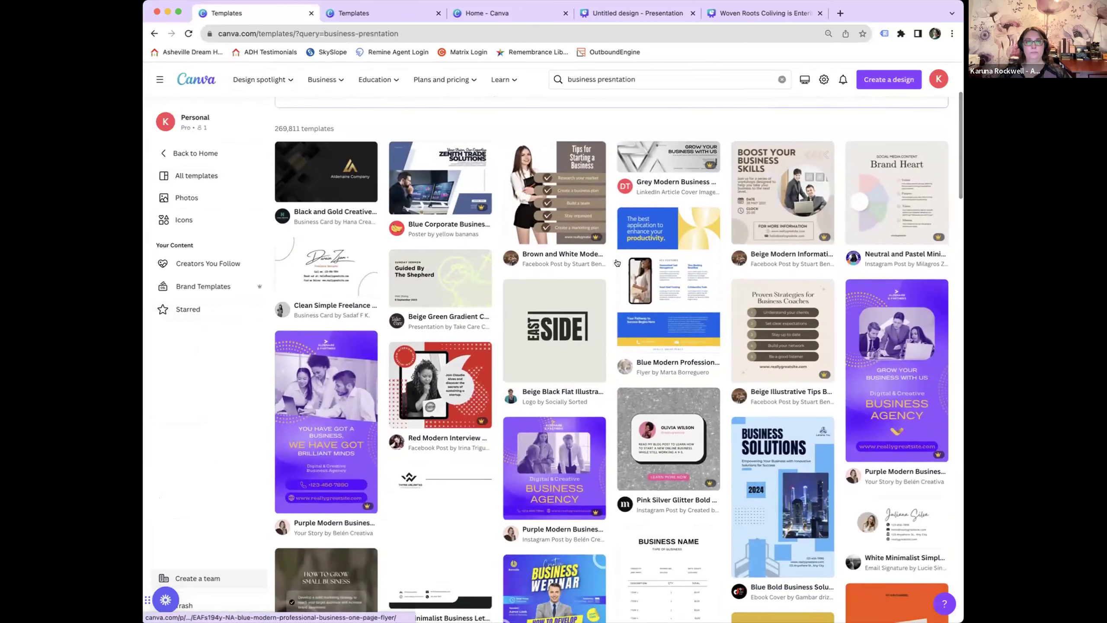
scroll(592, 297, down, 10)
scroll(428, 120, up, 12)
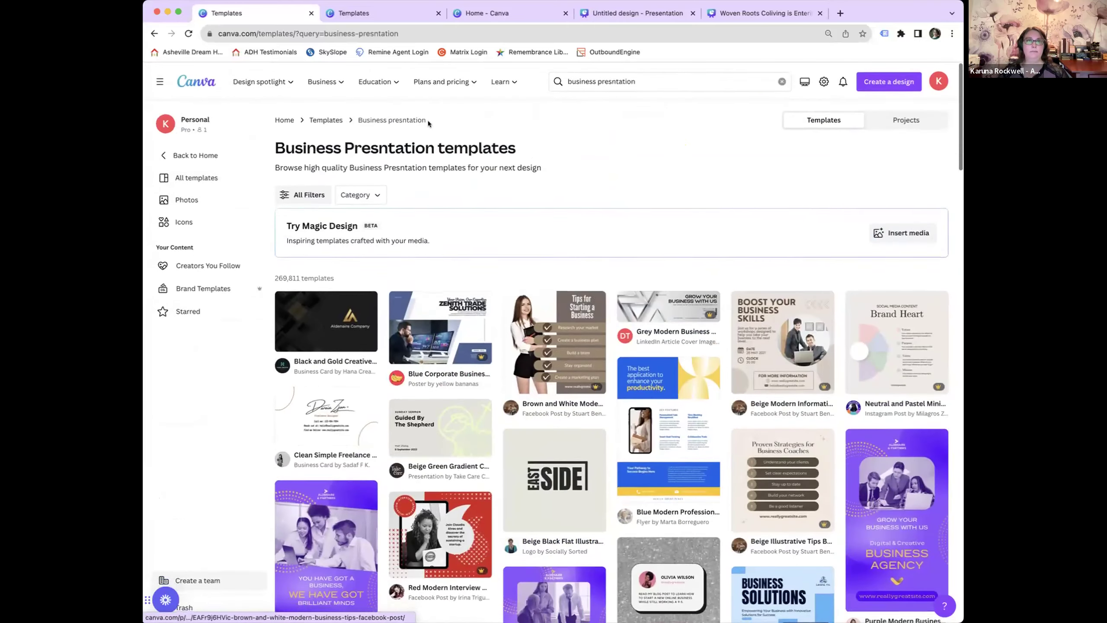
scroll(523, 183, down, 4)
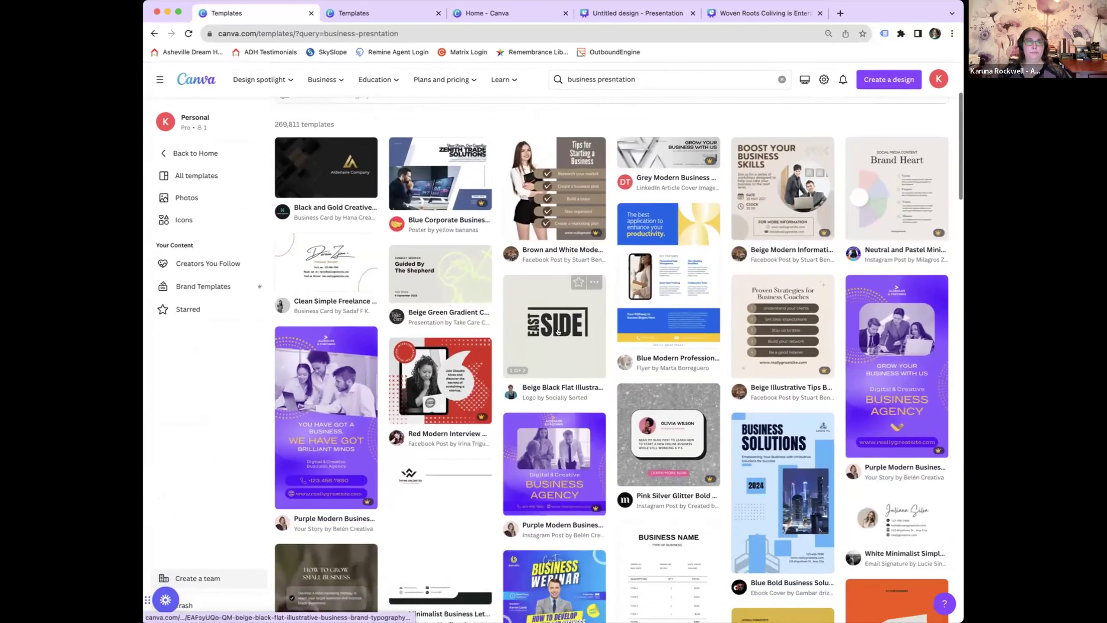
click(454, 254)
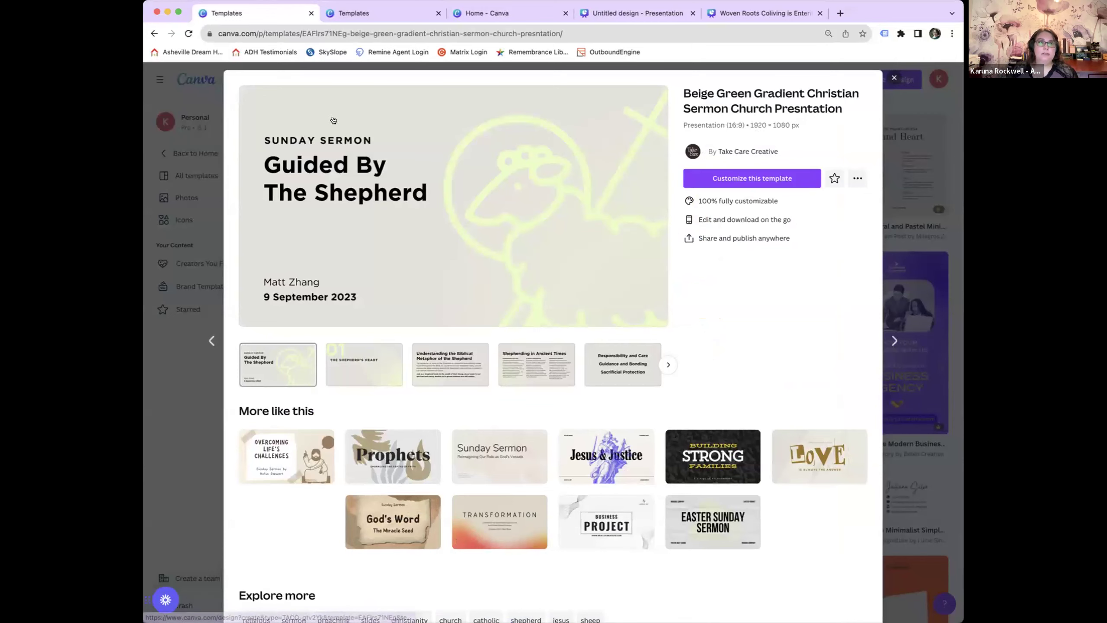
click(894, 79)
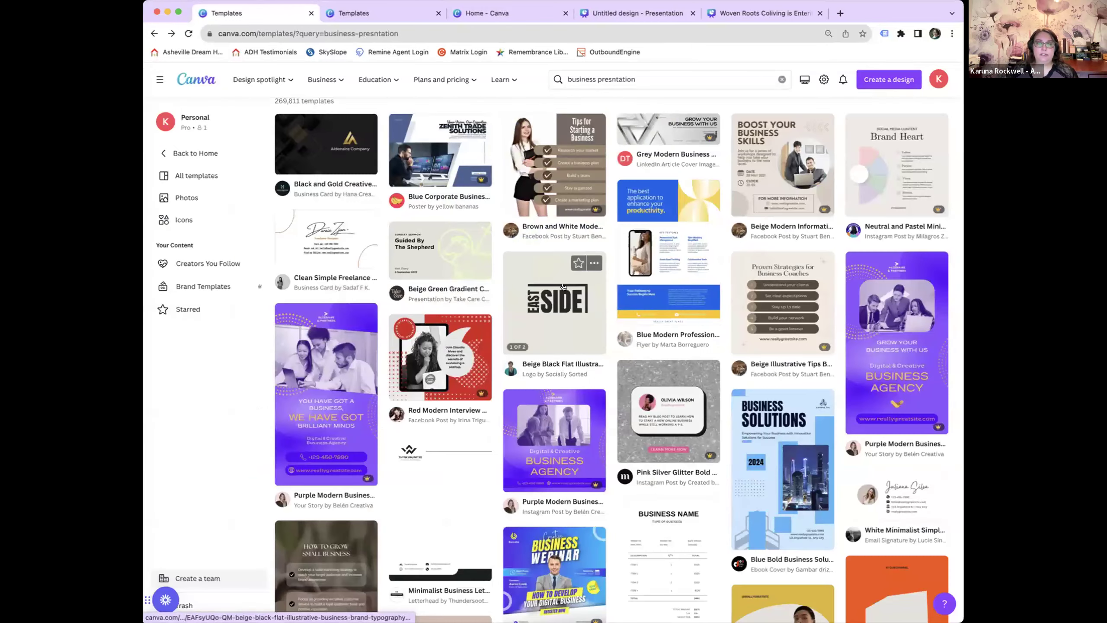
From the Gray Minimalist HVAC Technician card's similar designs, pick the Yellow and Black Modern Marketing Manager Business Card and open it for customizing.
scroll(575, 281, down, 8)
scroll(564, 286, down, 4)
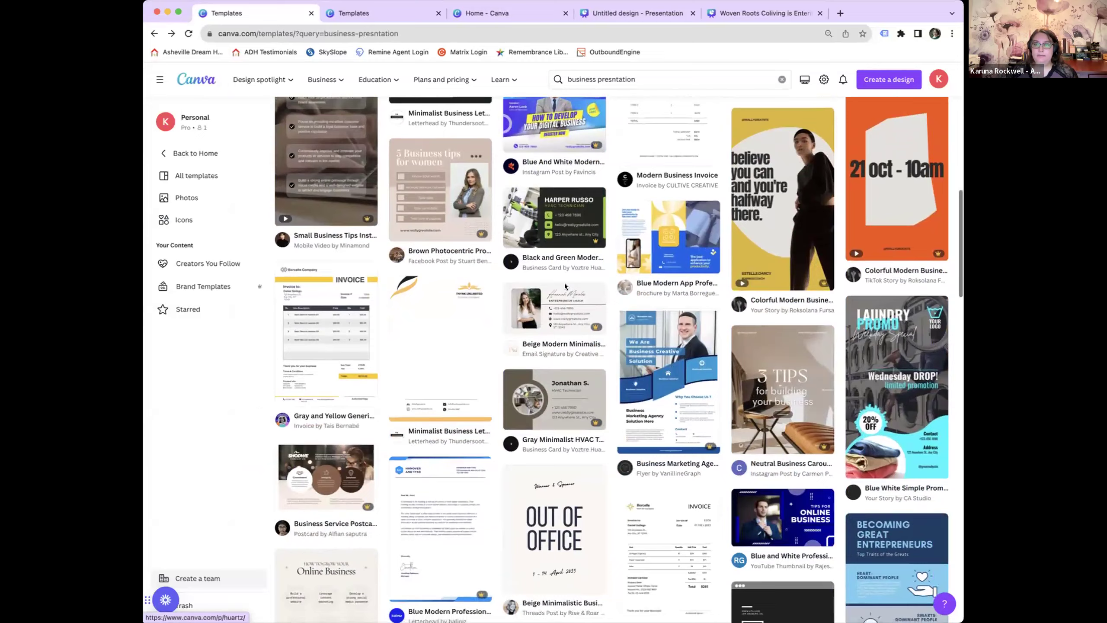
click(566, 375)
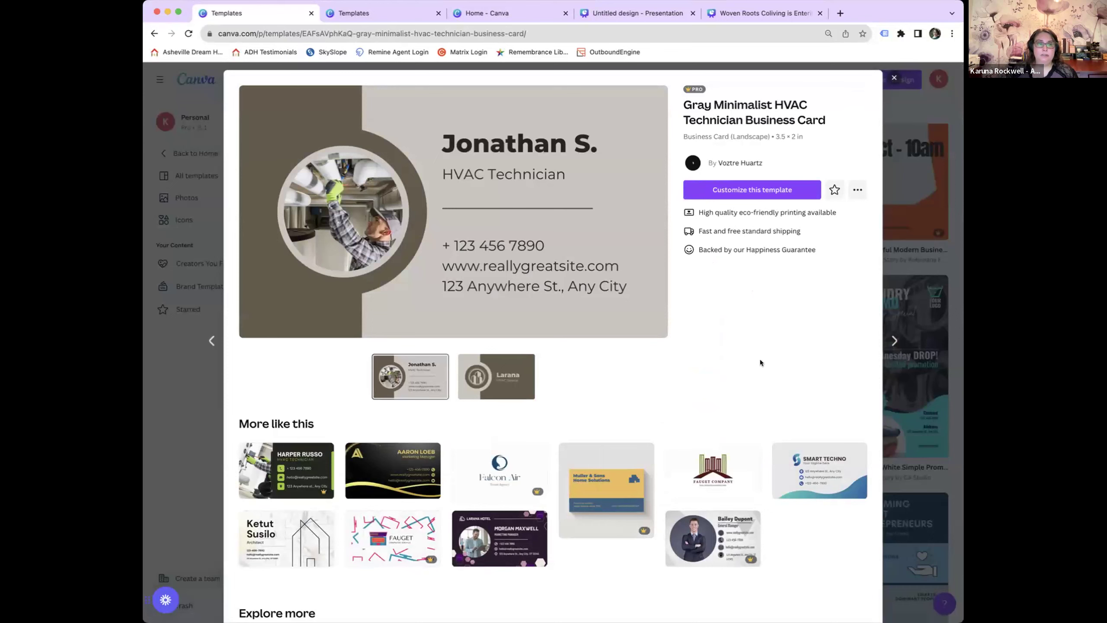
click(390, 466)
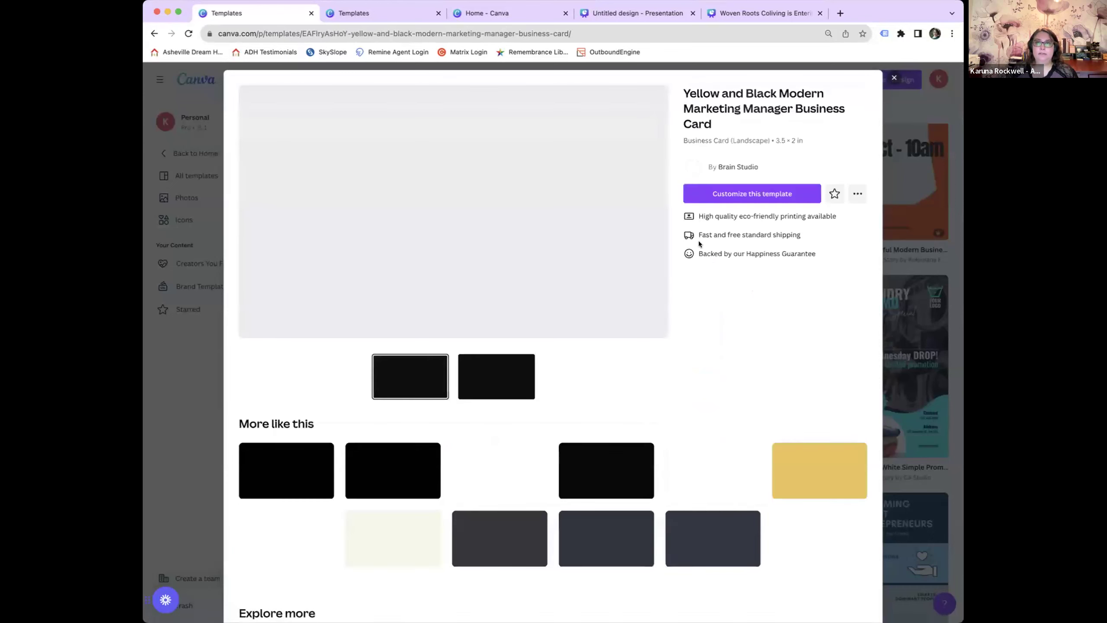
click(792, 194)
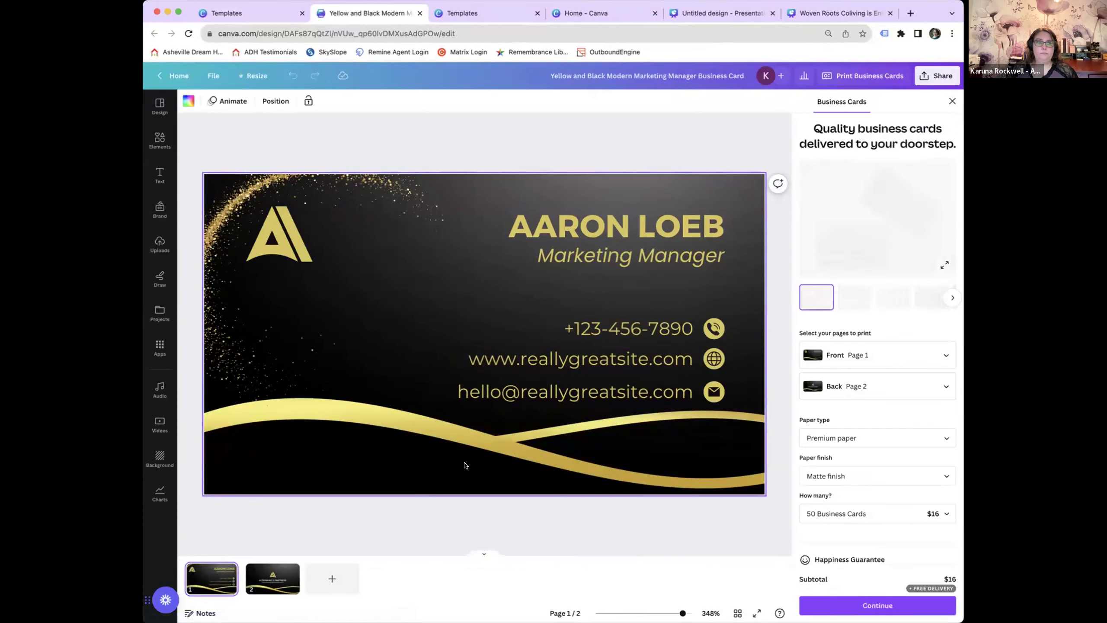
Review both pages of the business card and select individual elements on the front page.
scroll(465, 464, down, 3)
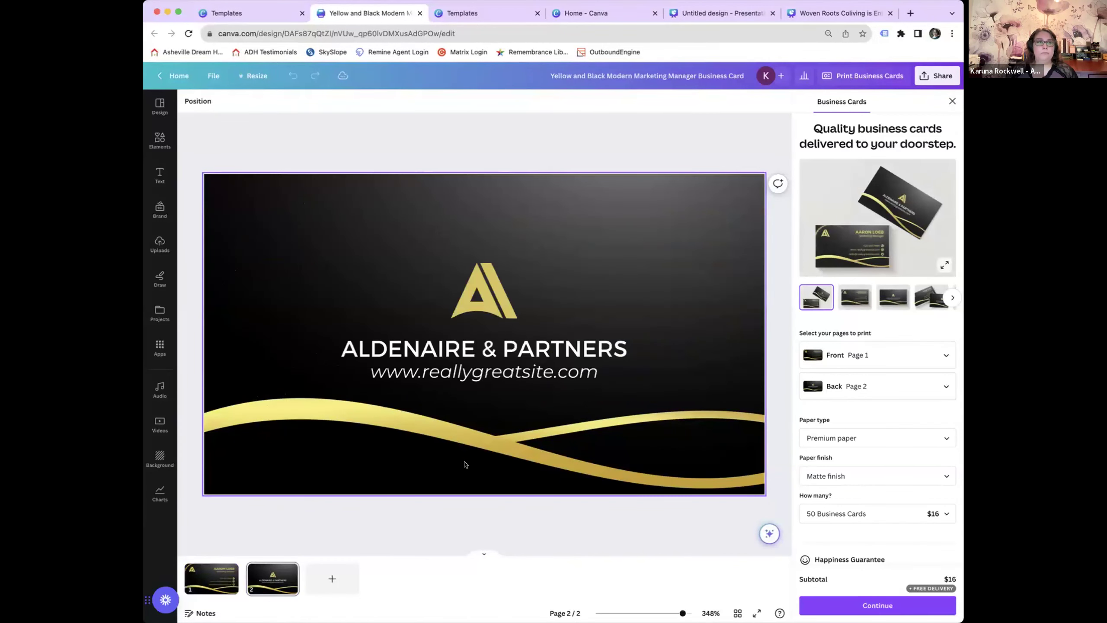
scroll(215, 139, up, 3)
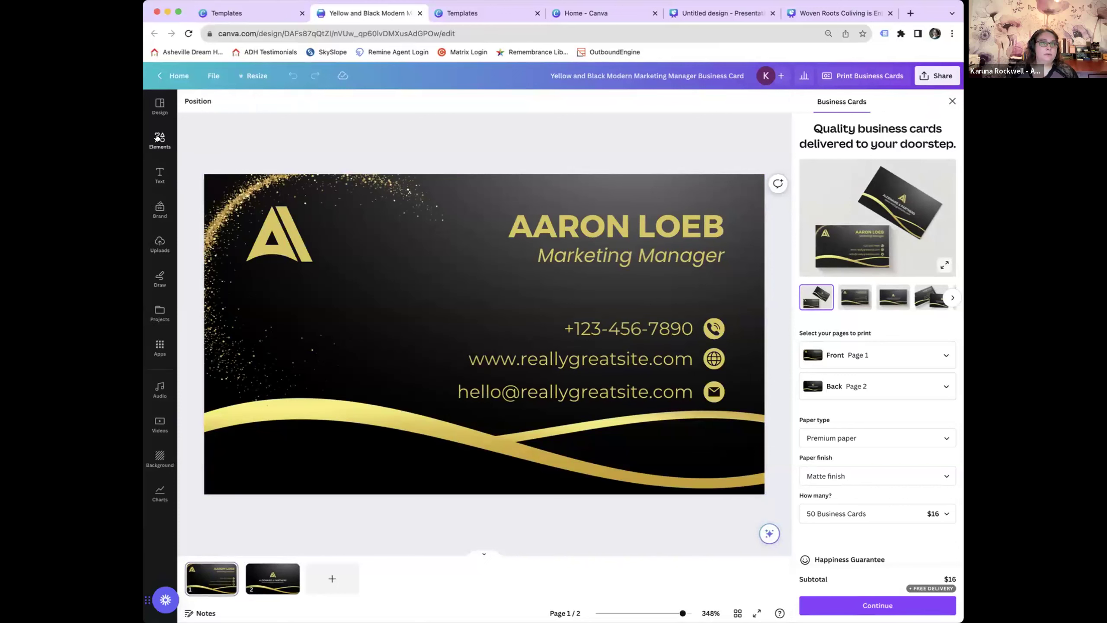
click(223, 133)
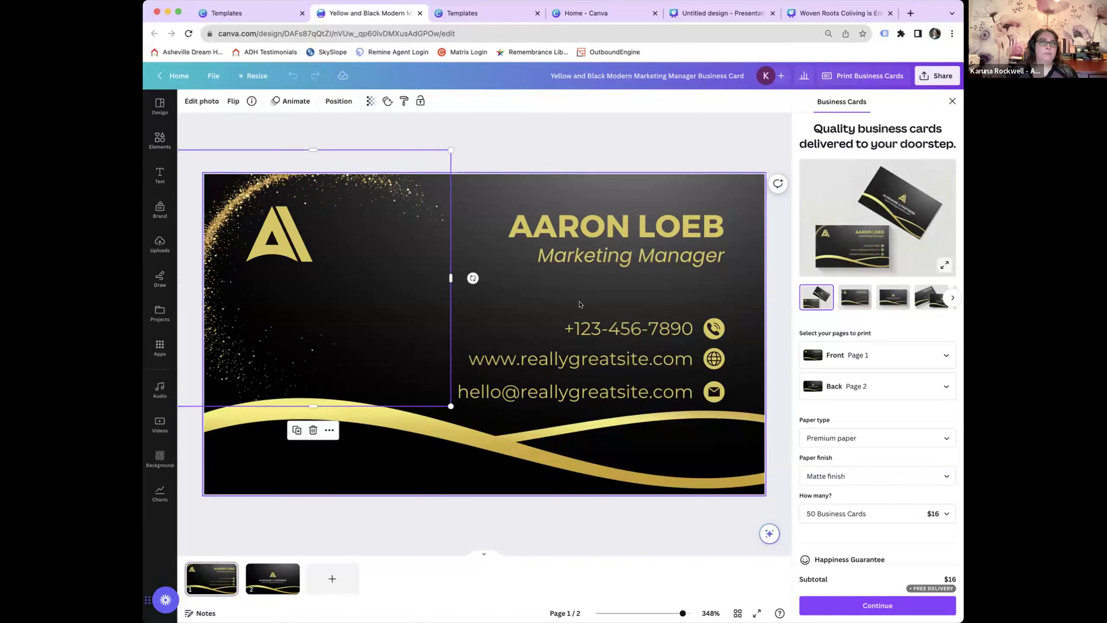
key(Tab)
Search the editor's design templates for "business presentation" and choose the suggestion "presentation (16:9) business".
click(159, 105)
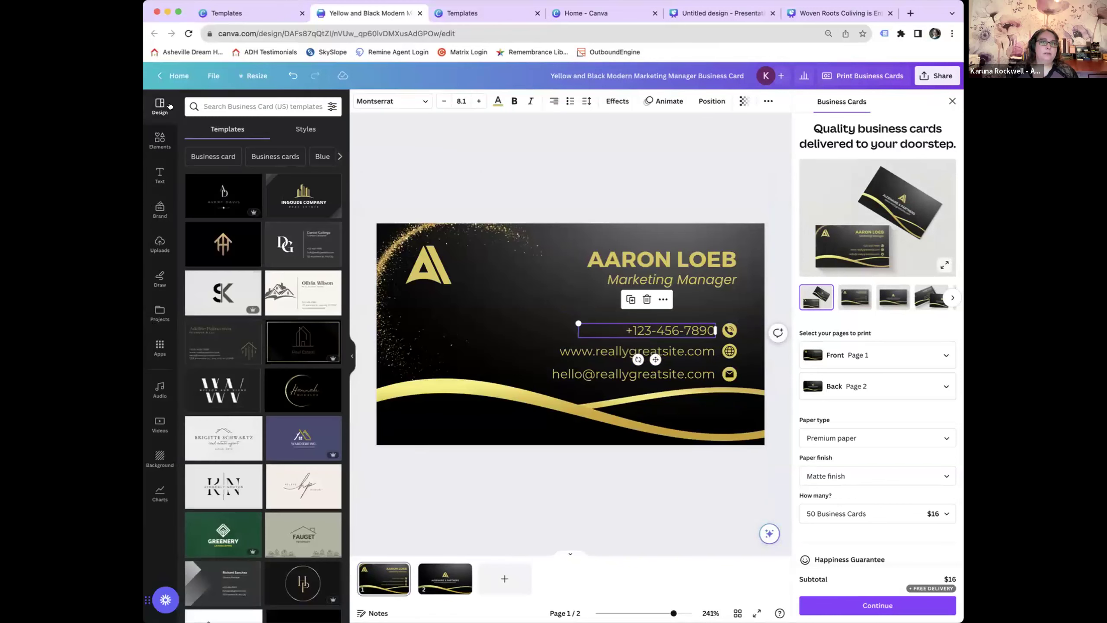
click(234, 106)
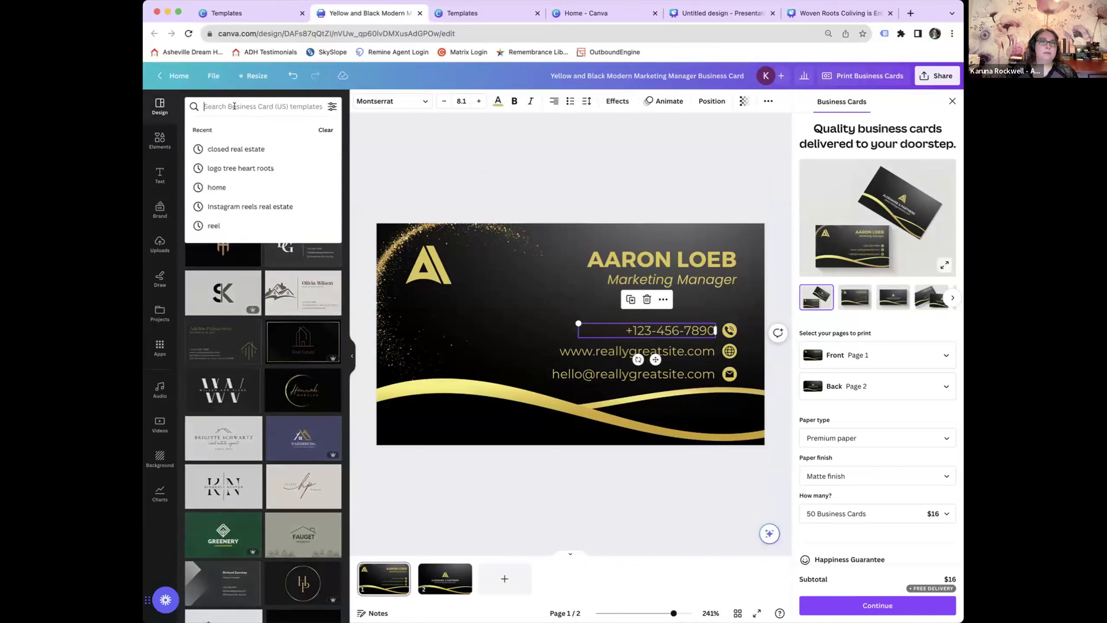
text(bu)
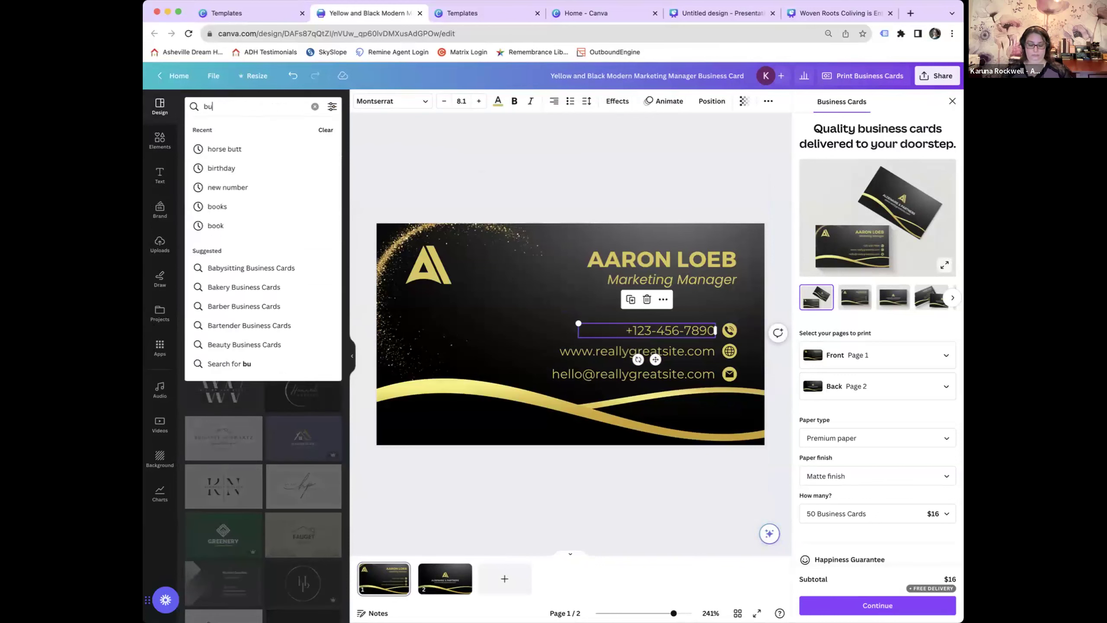
text(siness presentation)
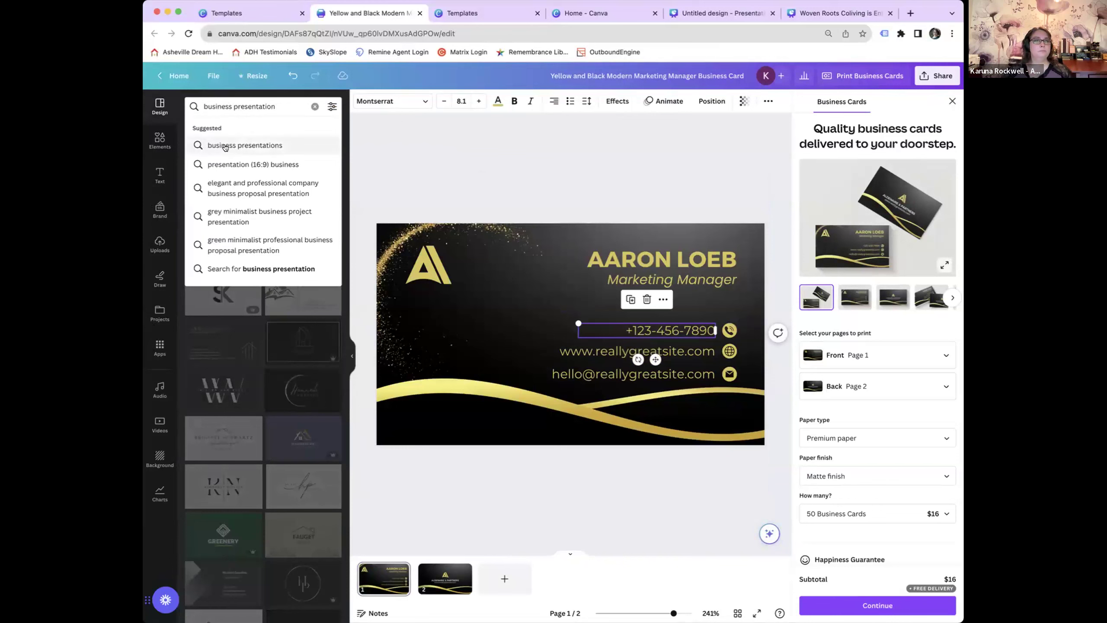
click(229, 163)
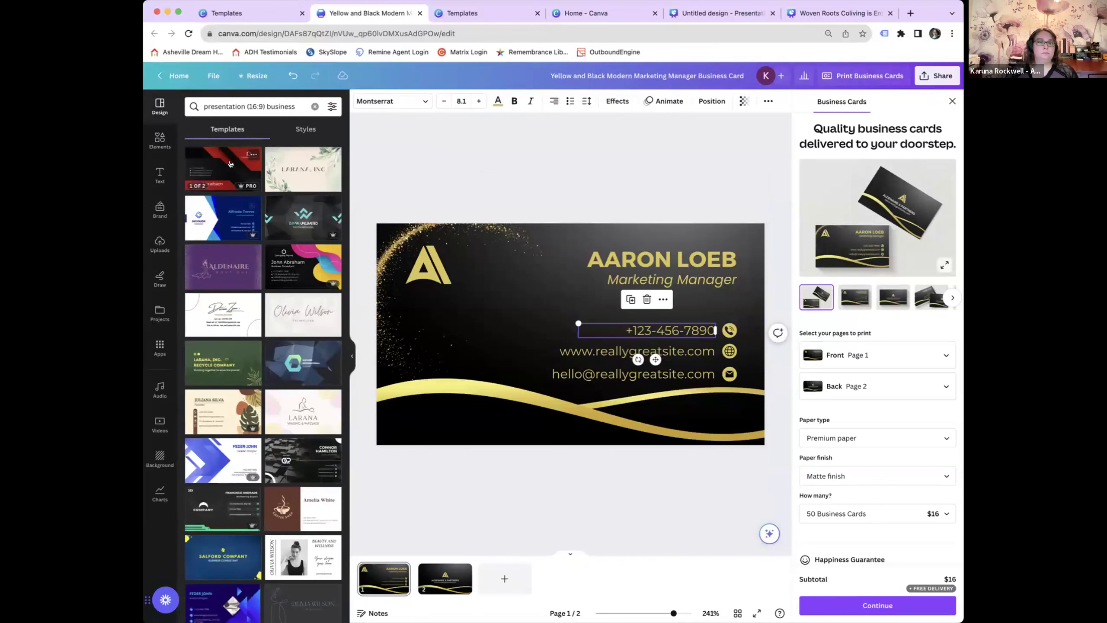
Preview the Cream Boho Corporate Business Card template, look over its similar designs, and return to the search results.
click(231, 409)
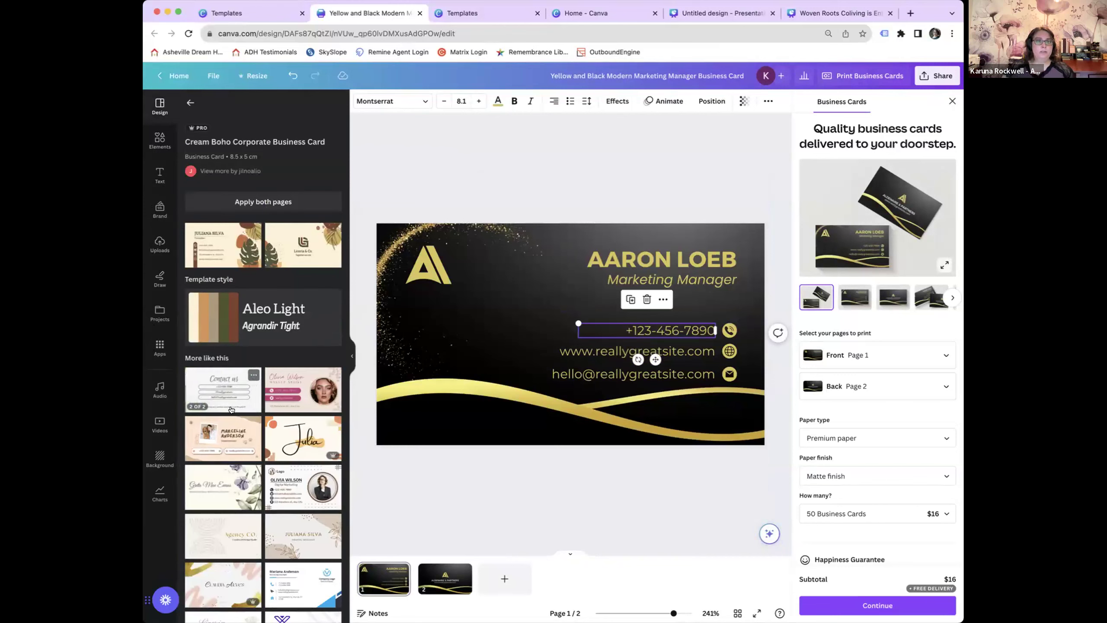
scroll(231, 410, down, 3)
scroll(231, 409, down, 7)
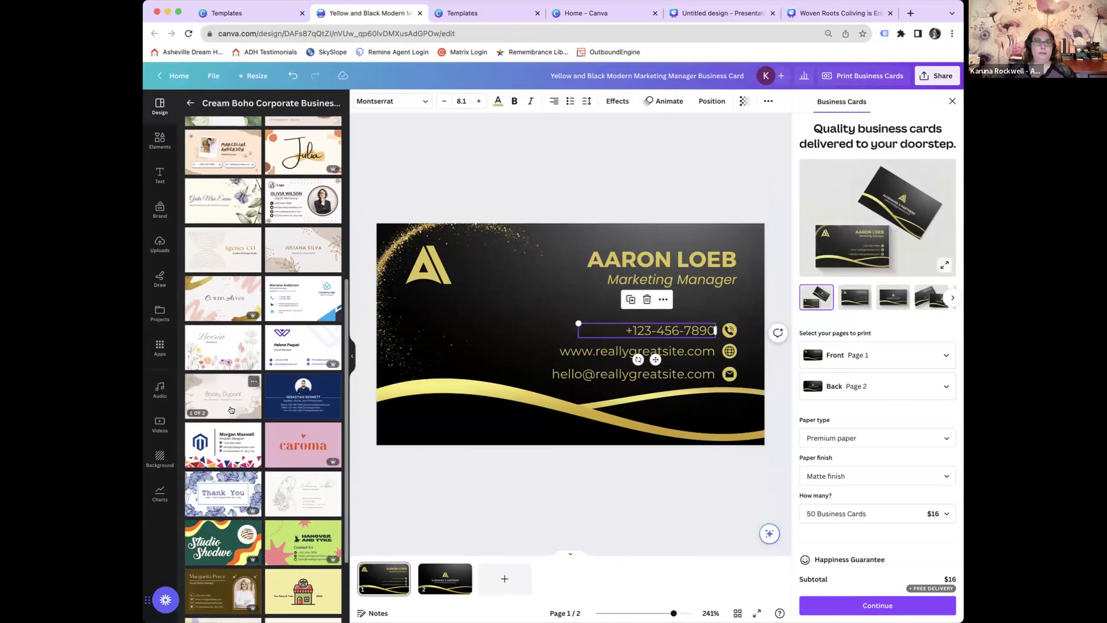
scroll(233, 409, up, 10)
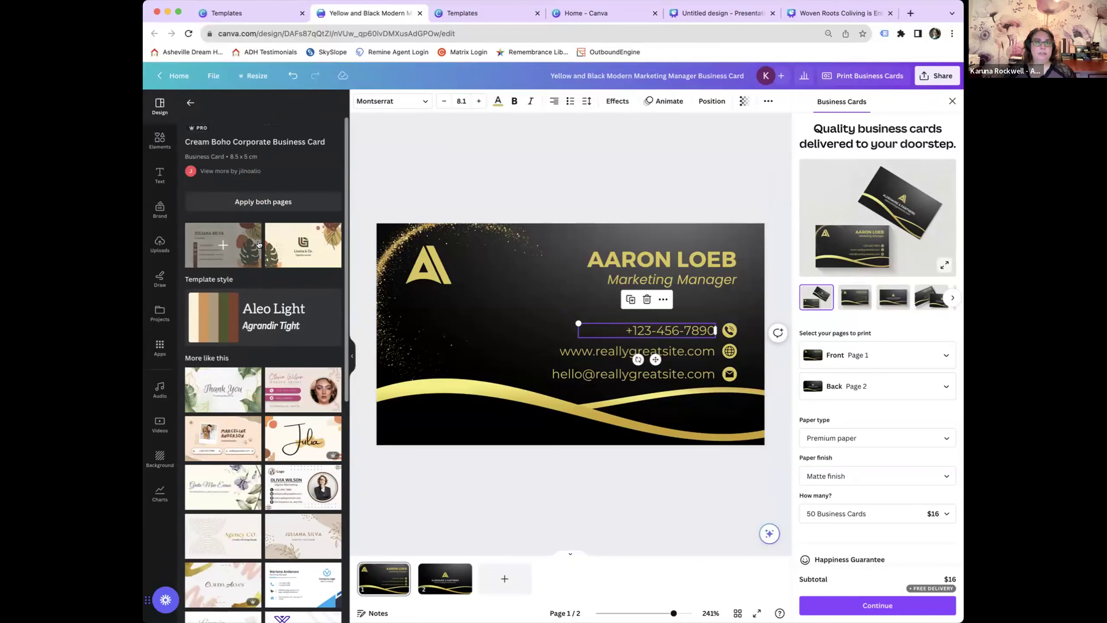
click(190, 103)
Preview the cream brown floral esthetician card and the Purple Luxury Boutique Business Card, returning to the results after each.
click(288, 301)
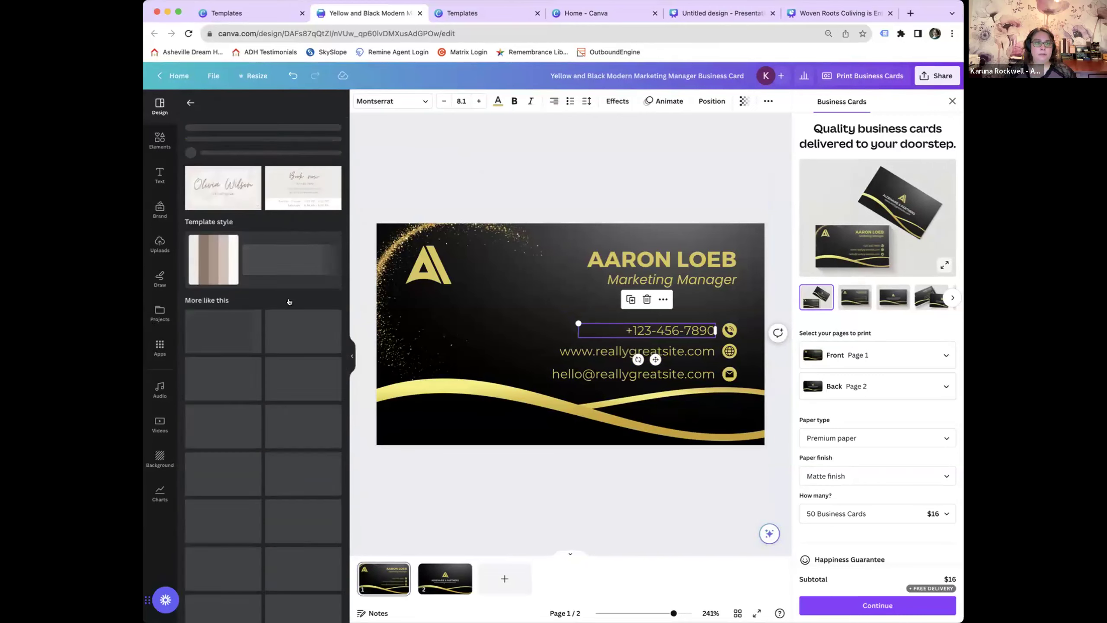
scroll(288, 302, down, 5)
scroll(235, 264, up, 5)
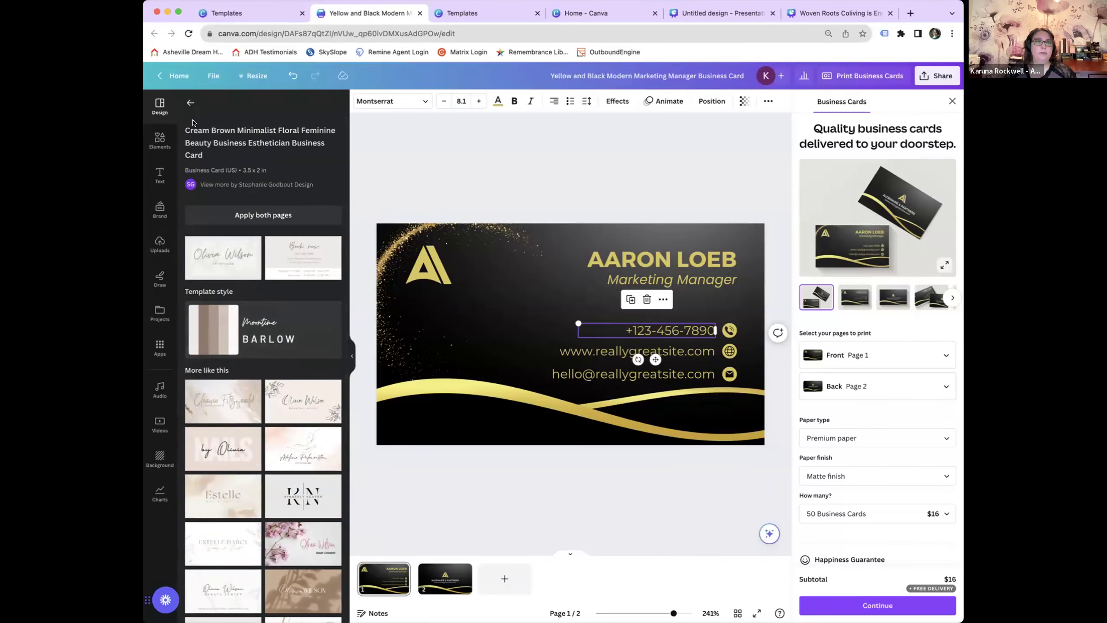
click(191, 103)
click(236, 268)
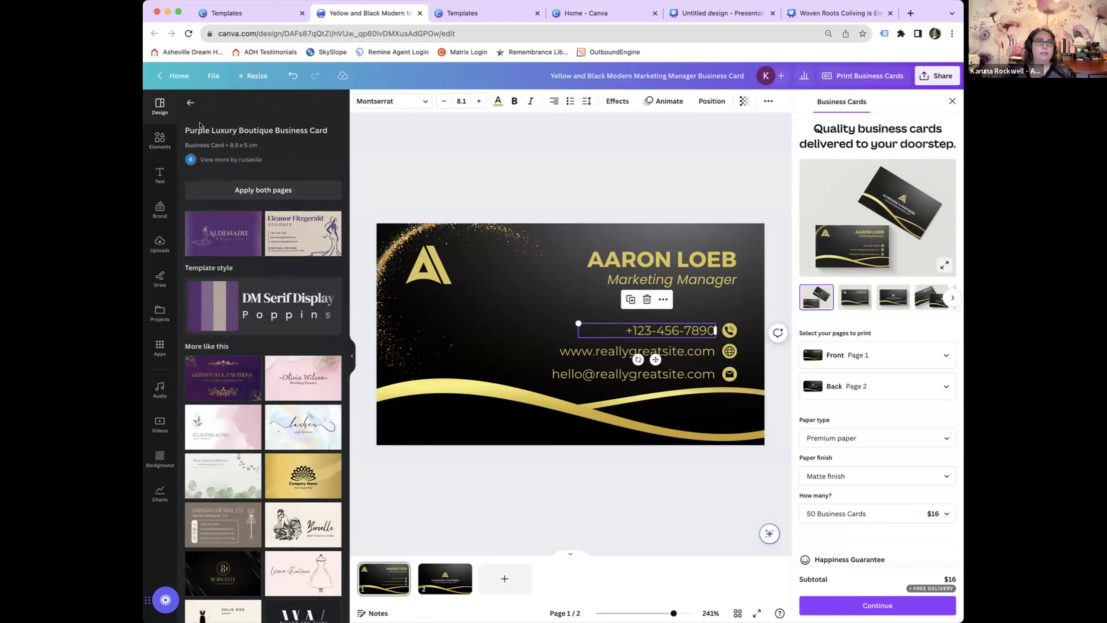
click(191, 103)
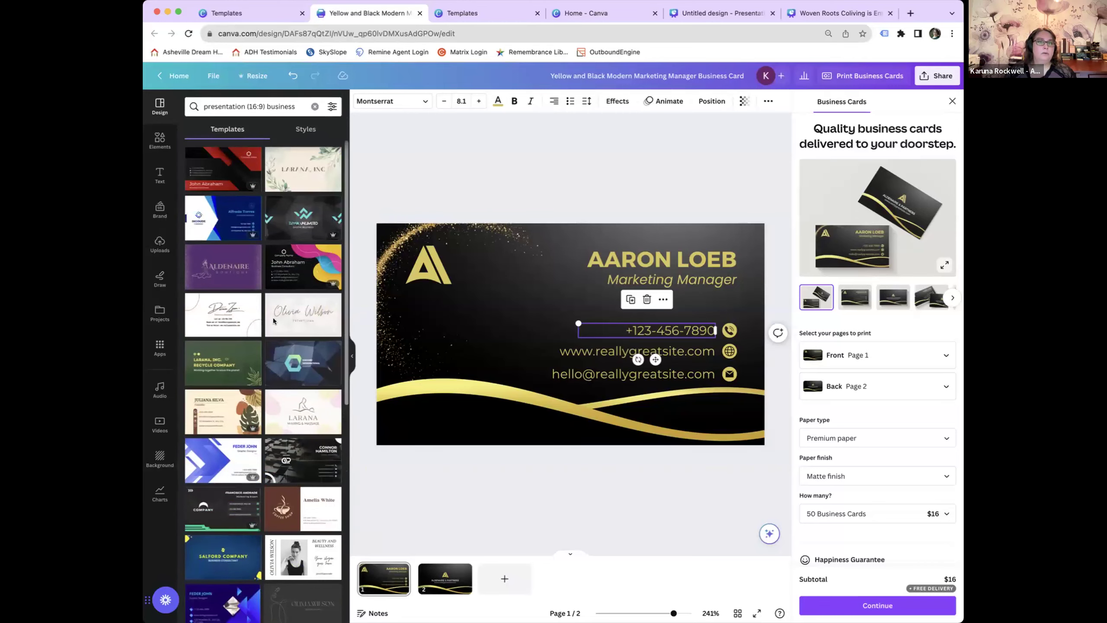
Preview the Green Floral Plant Shop Business Card with its similar designs, and return to browse further template results.
click(286, 177)
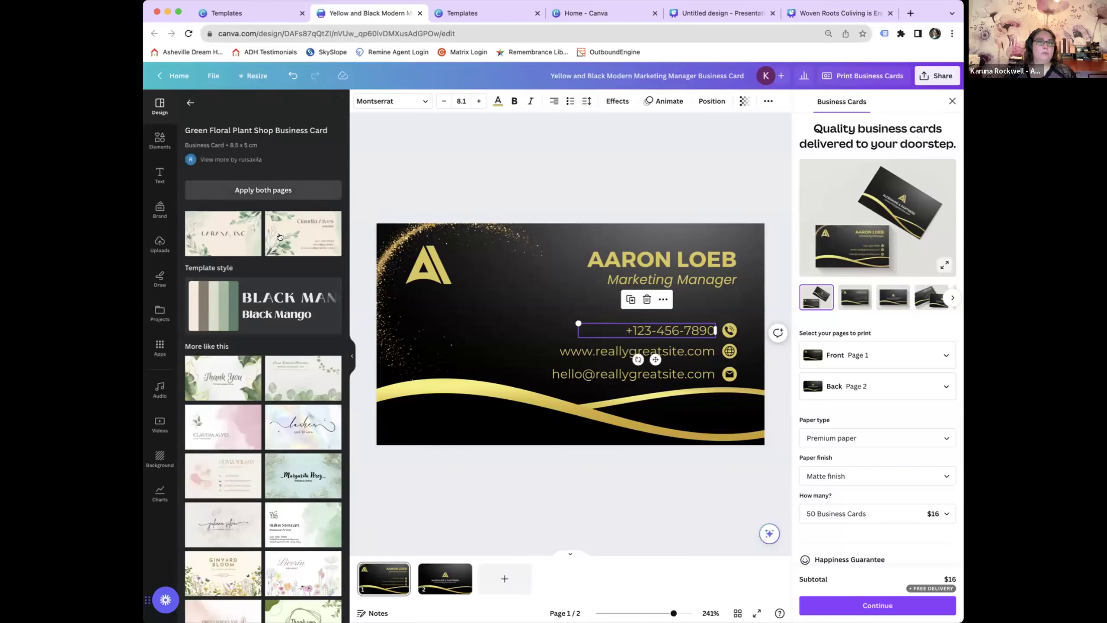
scroll(274, 293, down, 2)
scroll(272, 292, down, 2)
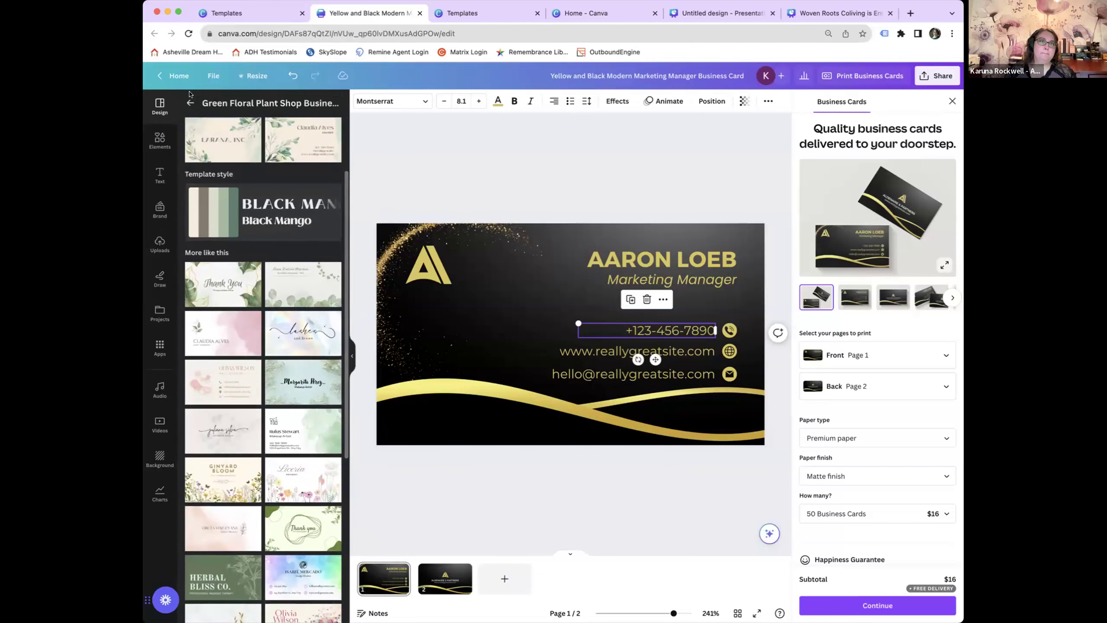
click(191, 103)
scroll(235, 426, down, 8)
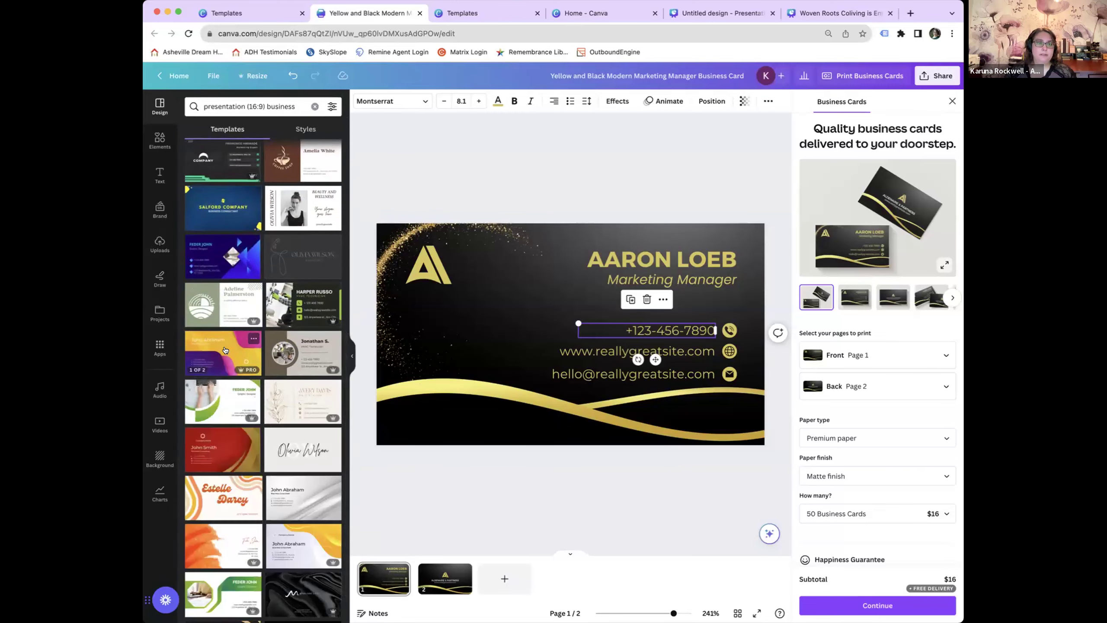
Preview the Red Modern Business Card Technology Concept template, and return to the Templates browser page, closing its open template preview.
click(248, 464)
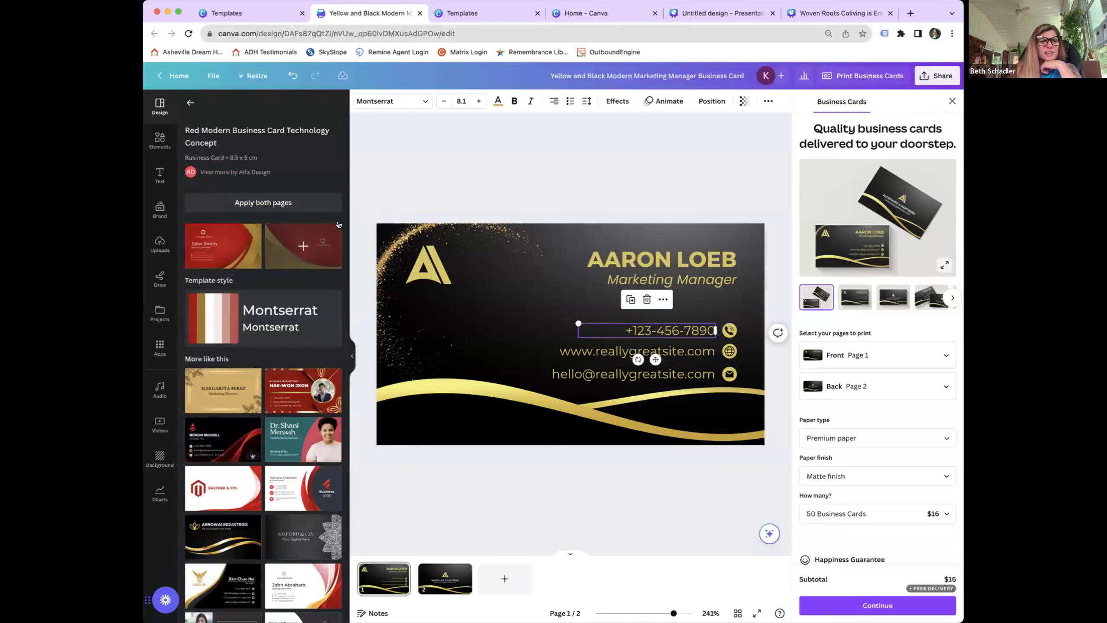
click(244, 13)
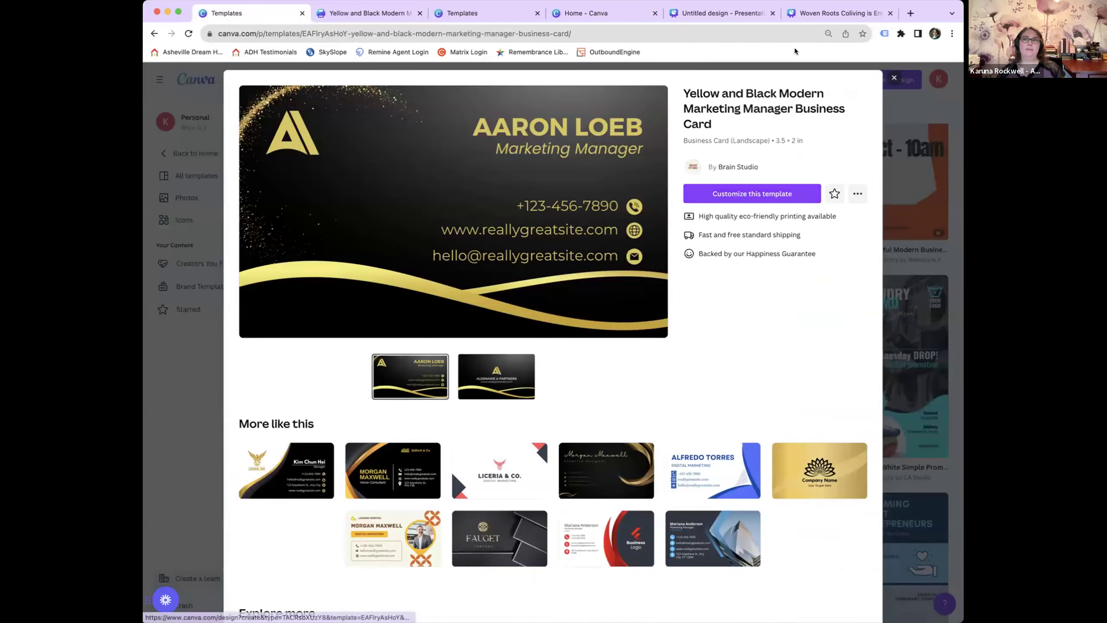
click(894, 77)
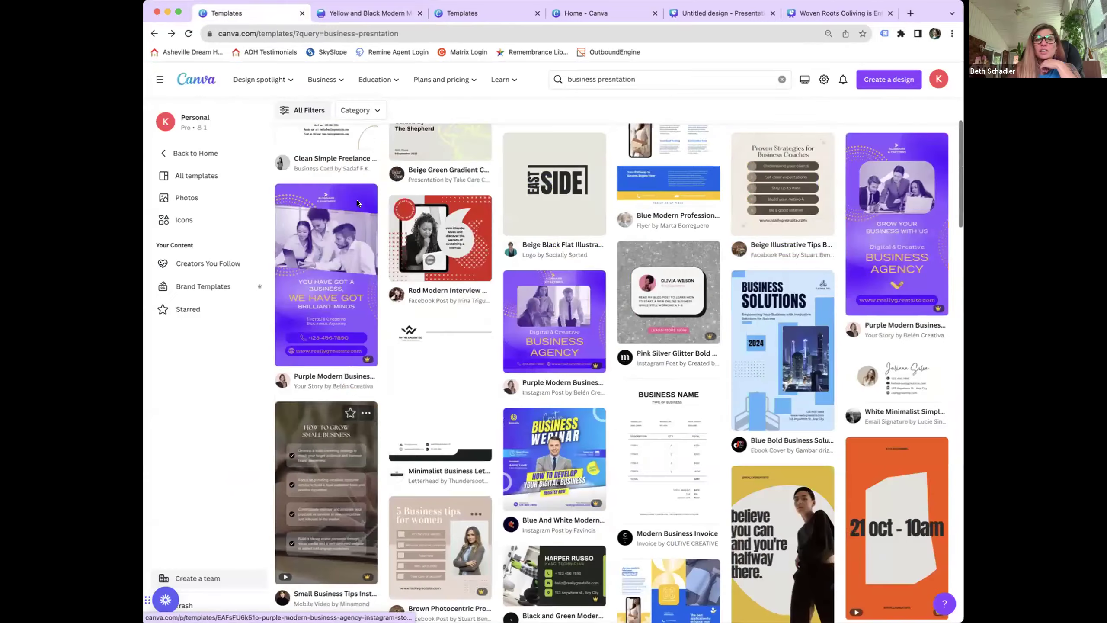
Return to the home page and create a blank Presentation (16:9), dismissing the Magic Design prompt.
click(203, 154)
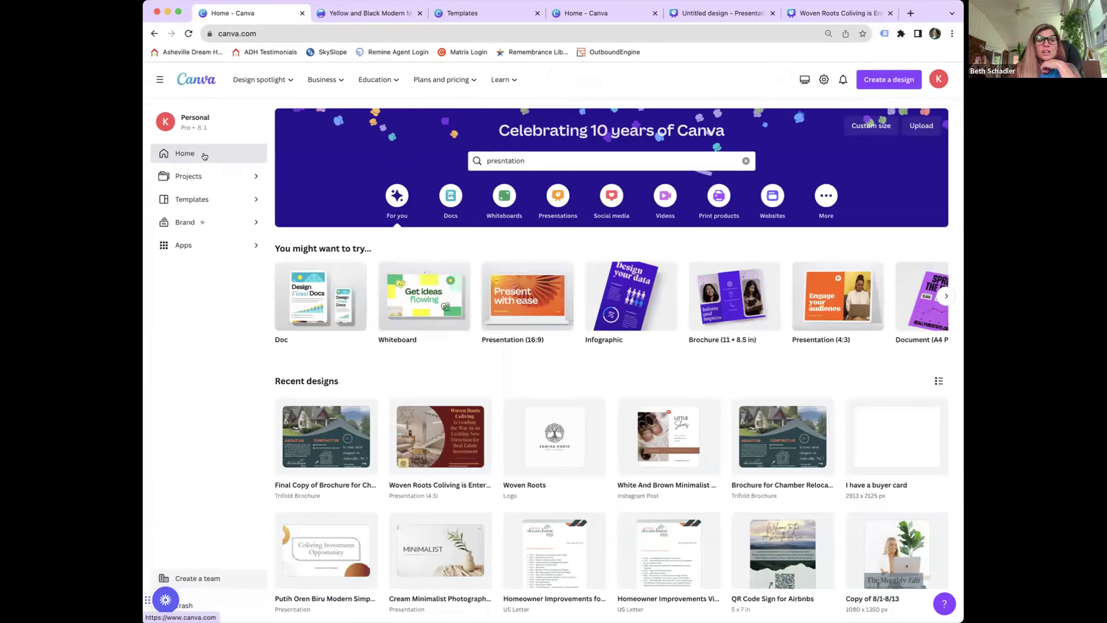
click(502, 311)
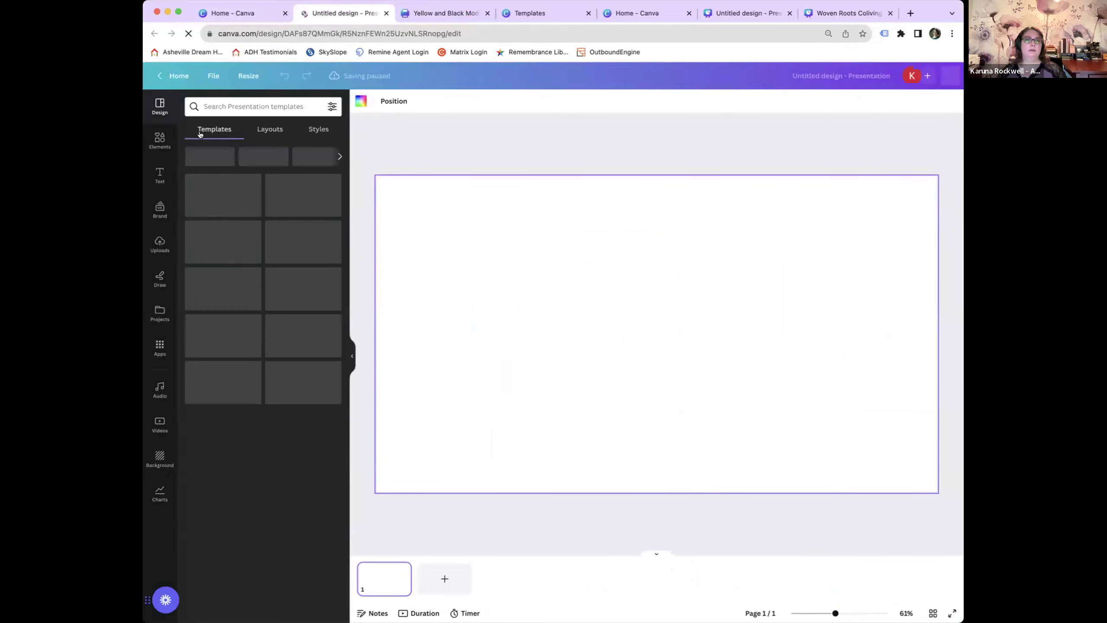
click(248, 217)
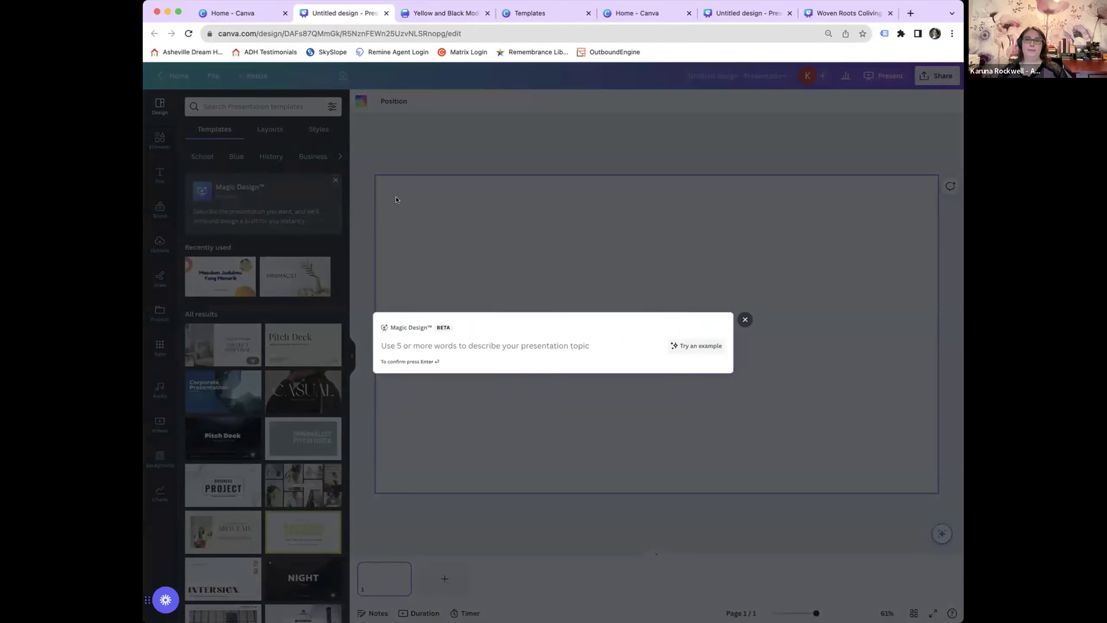
click(745, 320)
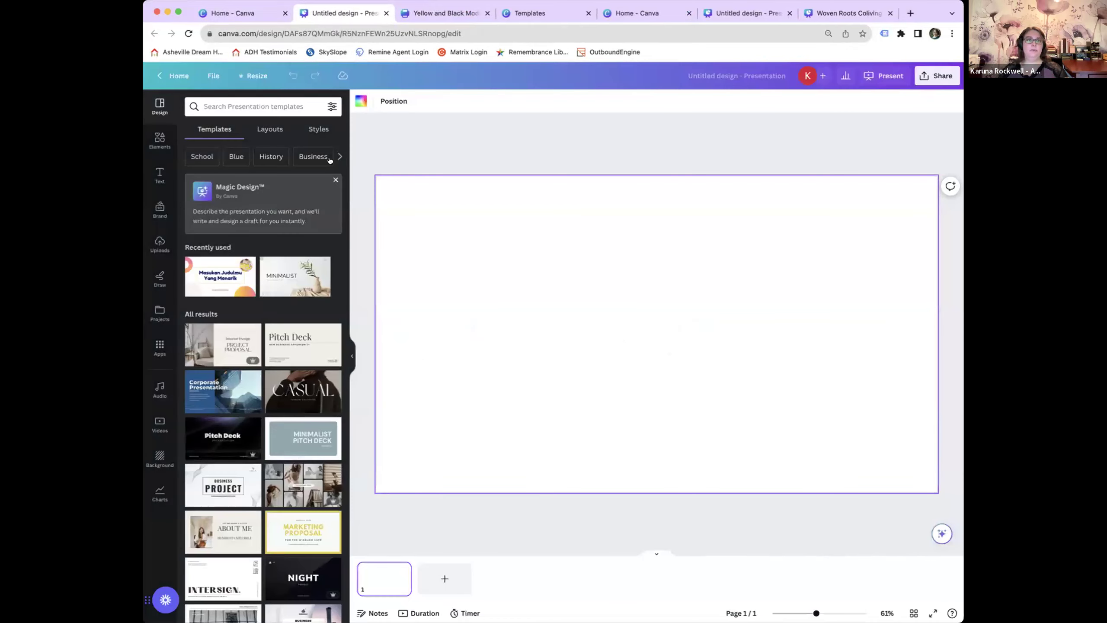
click(248, 12)
click(323, 13)
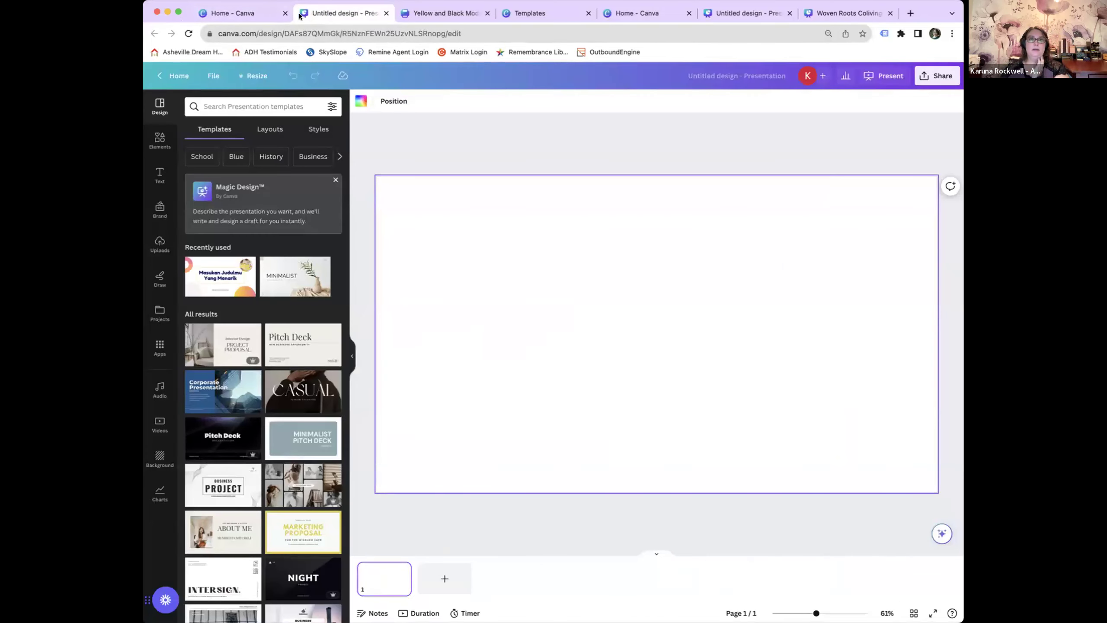
click(244, 14)
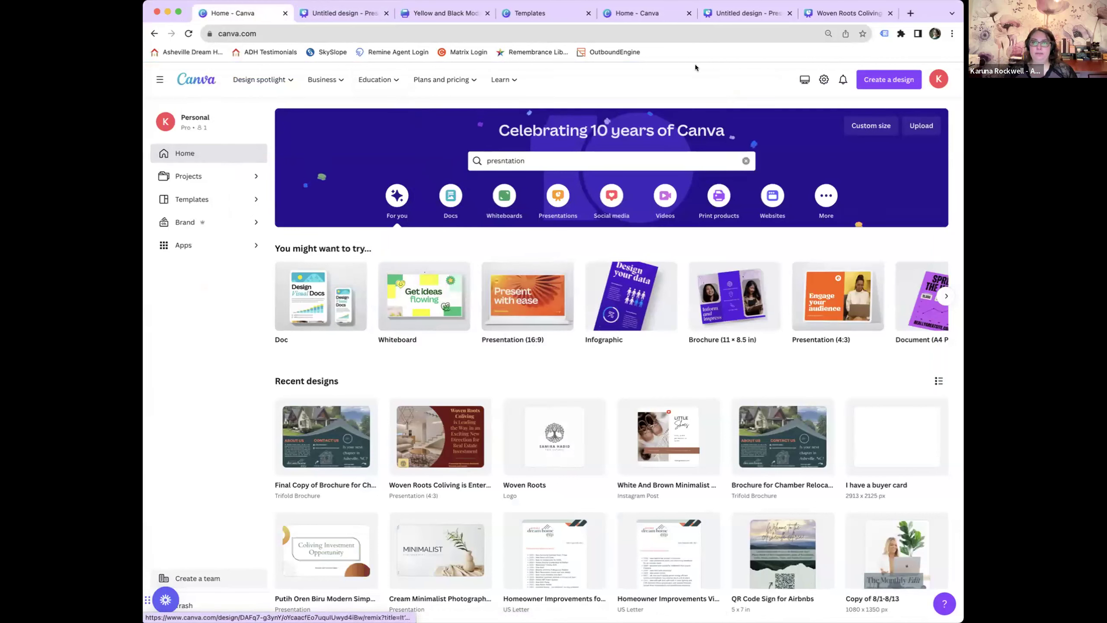
click(345, 13)
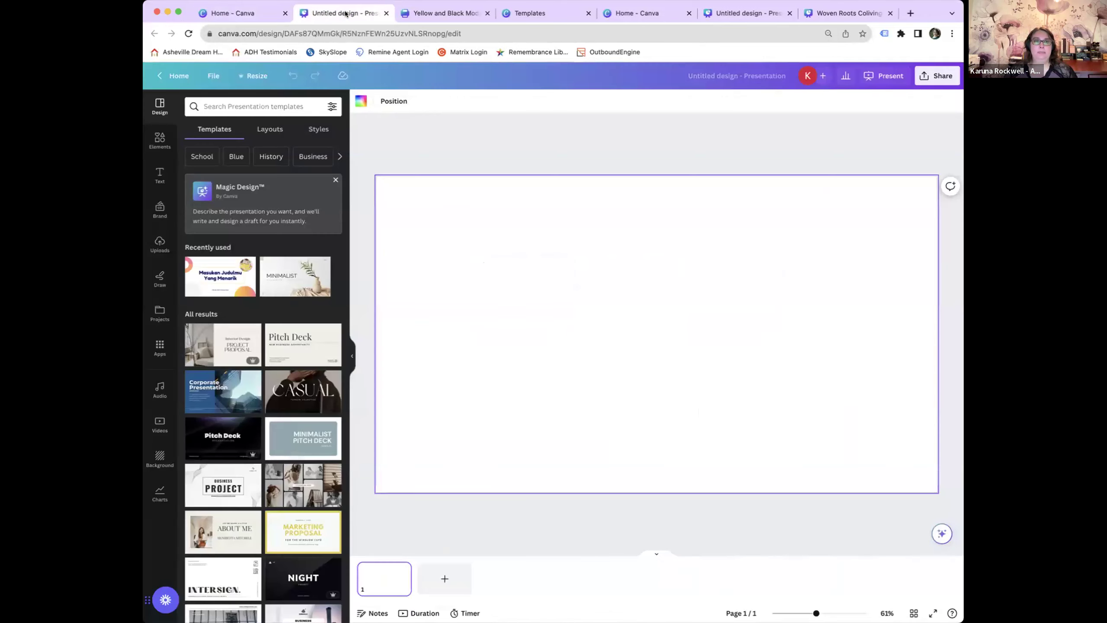
Generate Magic Design drafts from the prompt "Present residential real estate firm Asheville Dream Home to potential investors".
click(273, 195)
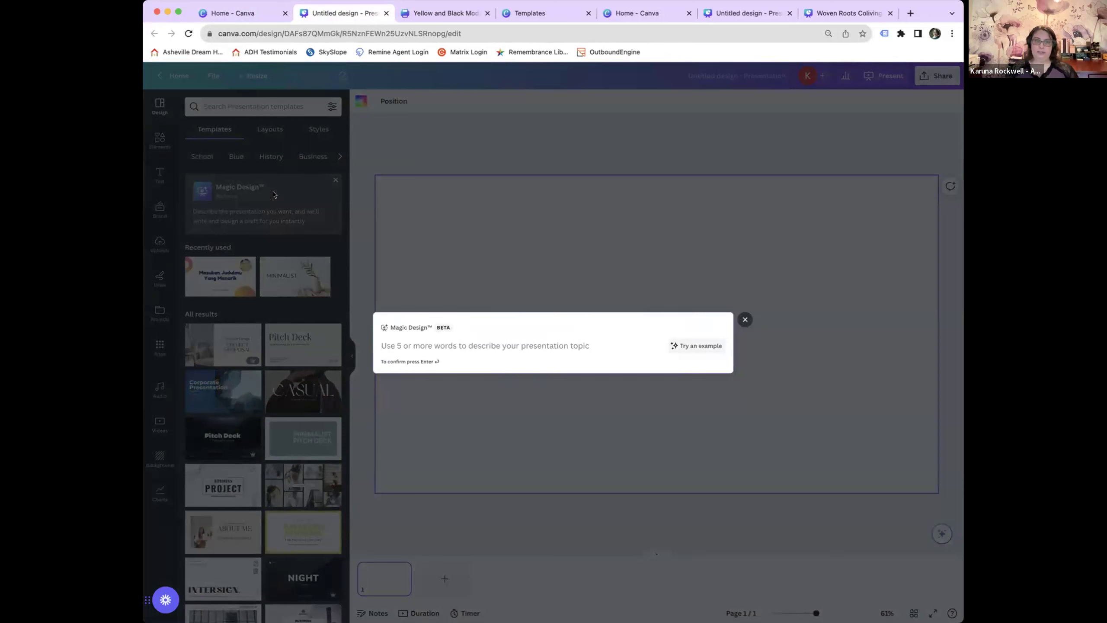
text(Pr)
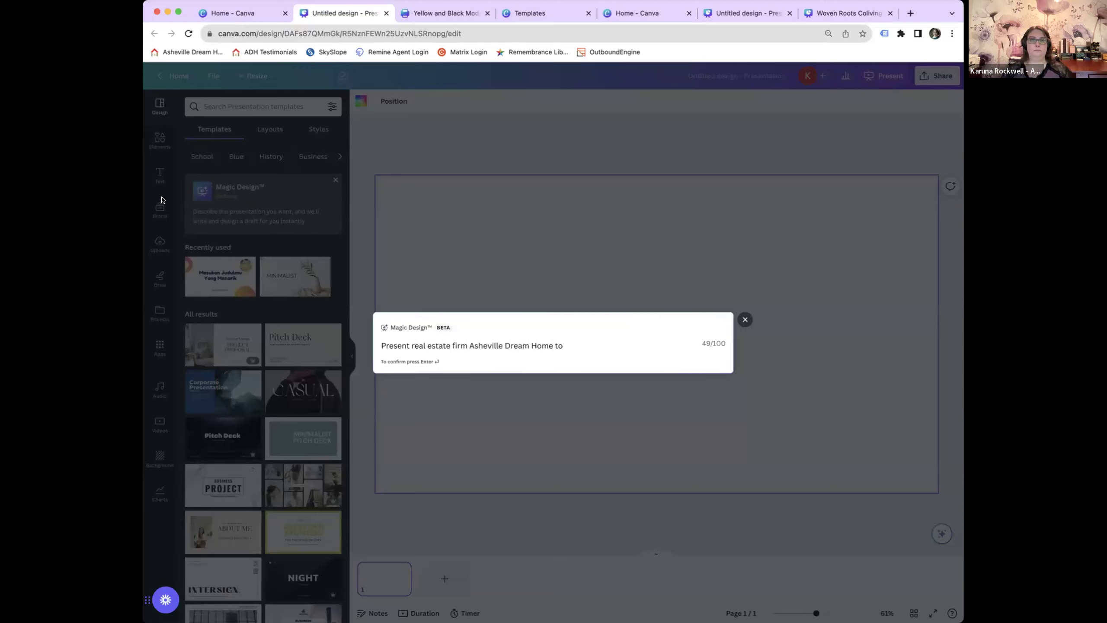
text(residentaia)
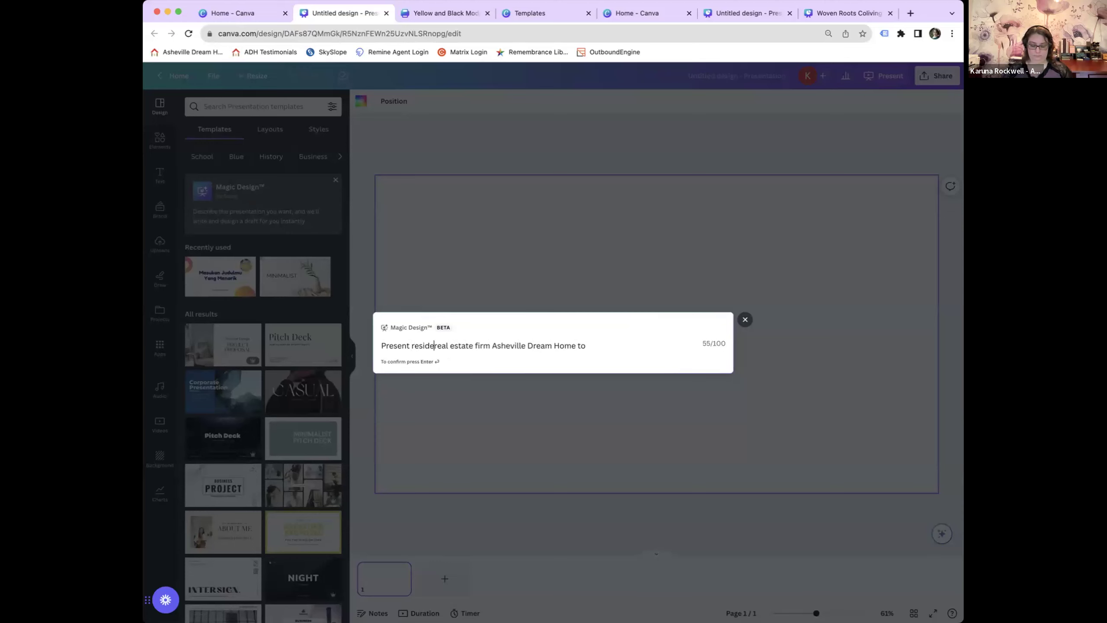
key(BackSpace)
key(BackSpace)
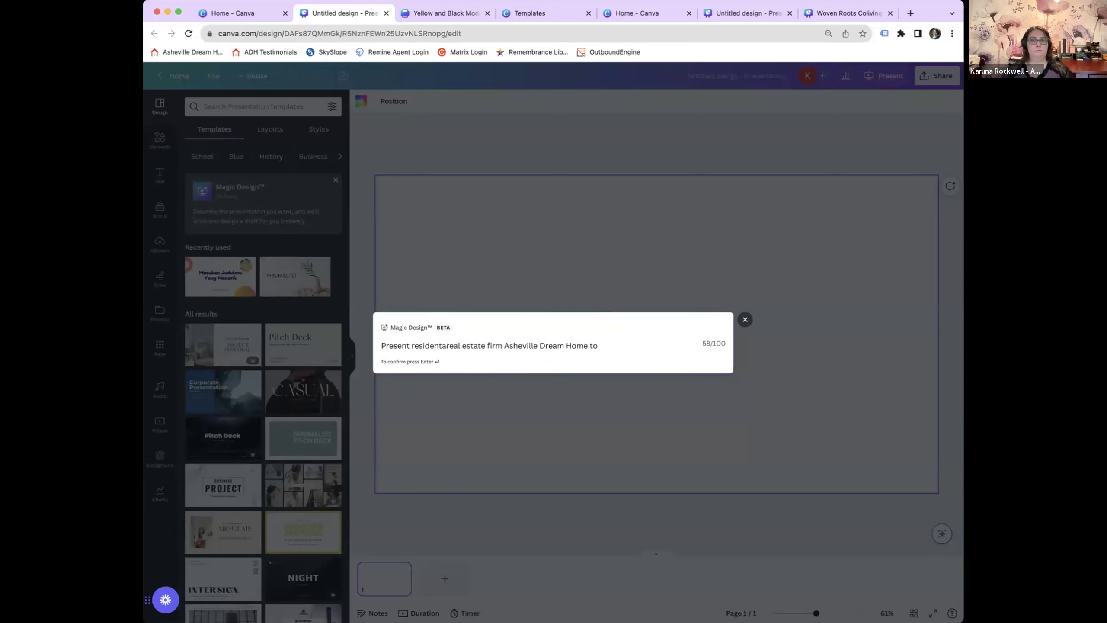
key(BackSpace)
text(ial )
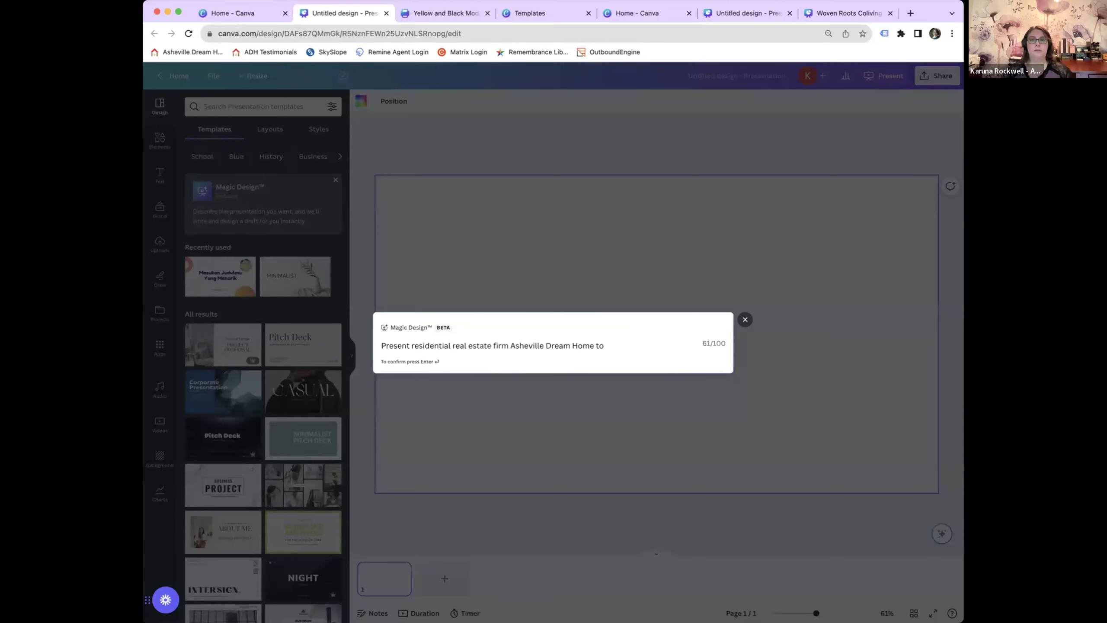
text(potential investors)
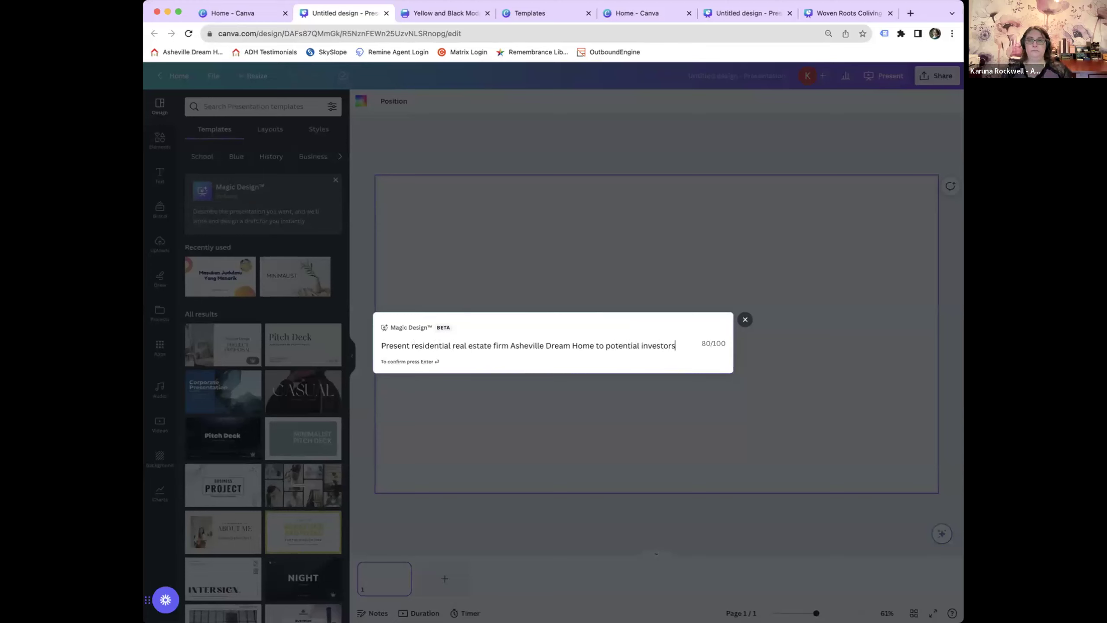
key(Return)
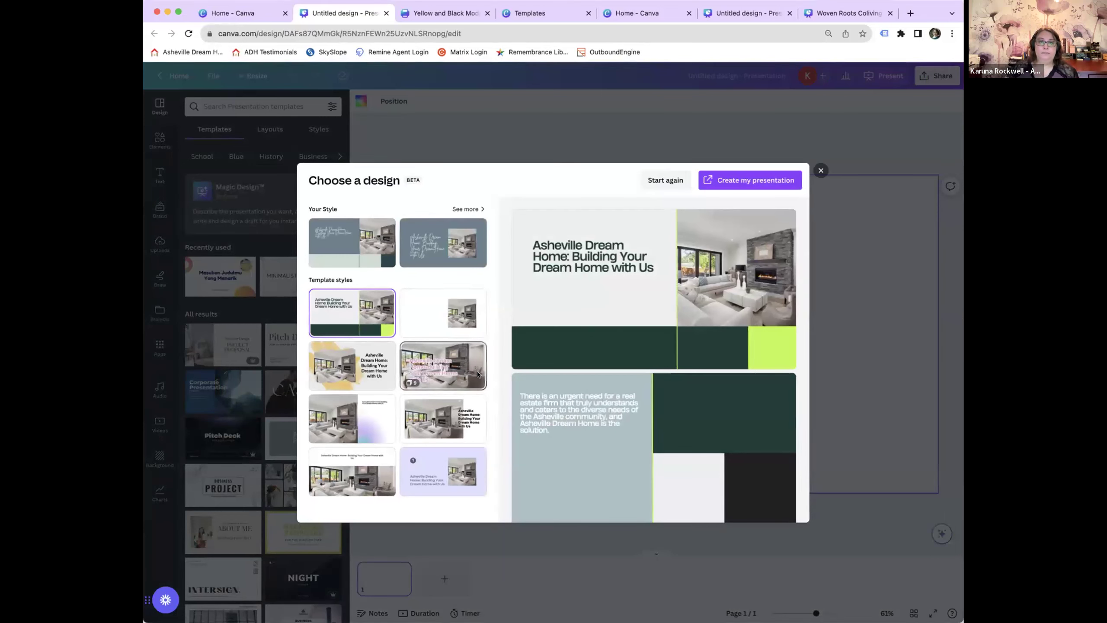
Look through the generated slides, switch to the ADH brand styles, and review the slides of the first branded design.
scroll(563, 387, down, 10)
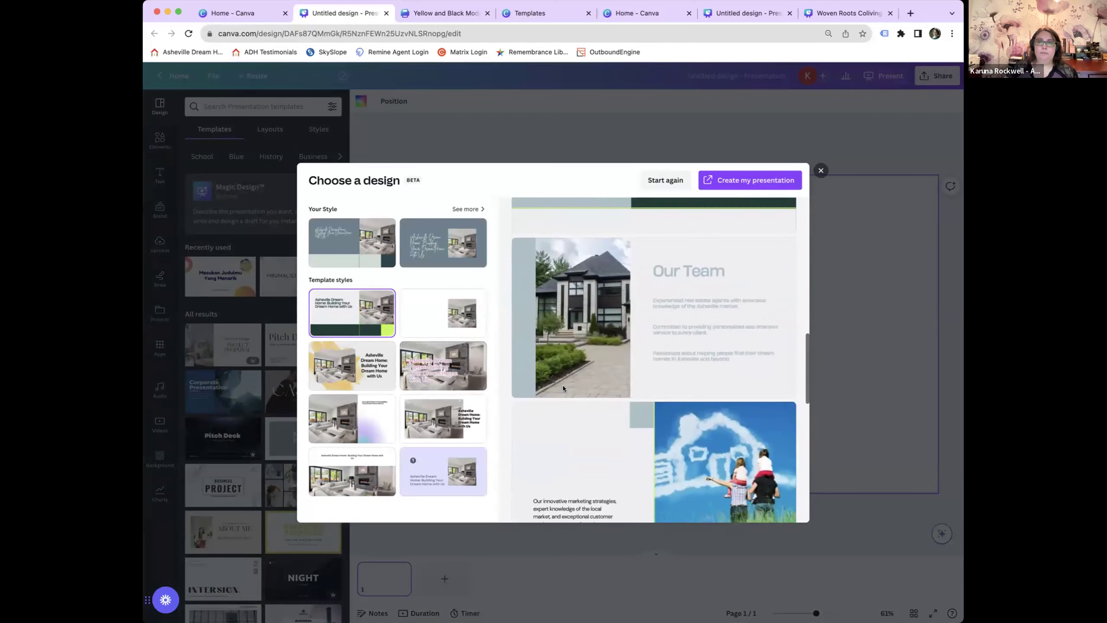
scroll(562, 385, down, 3)
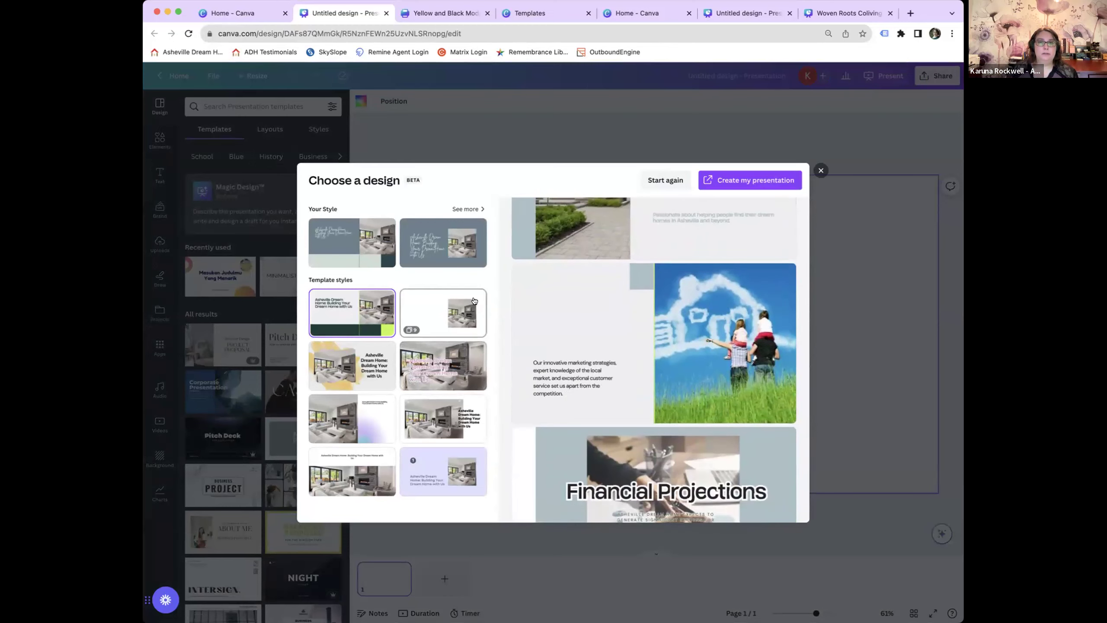
click(473, 208)
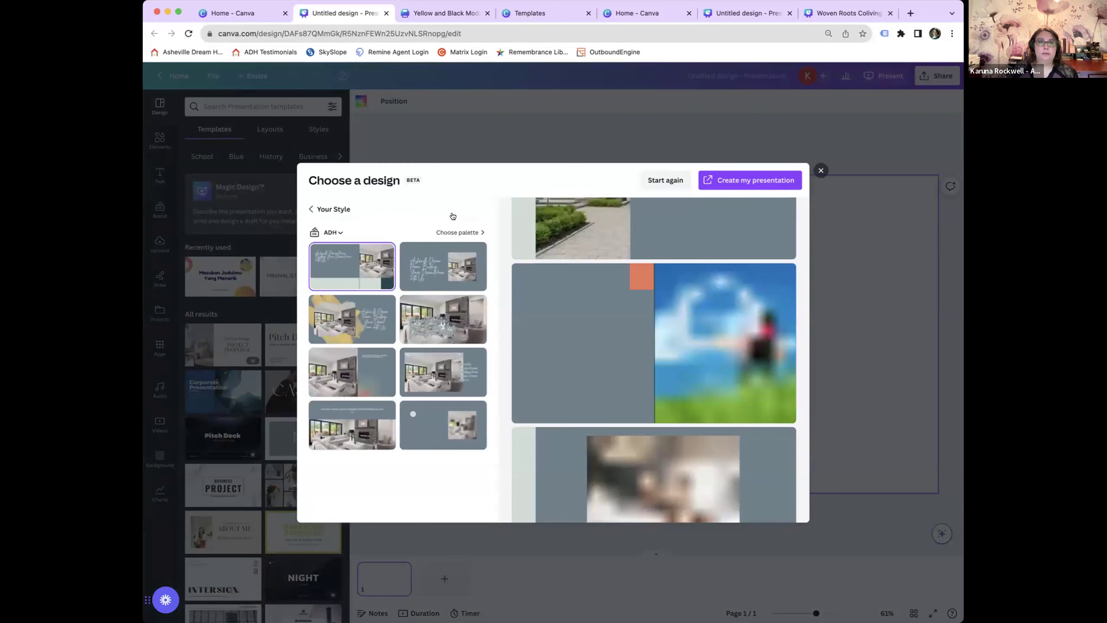
scroll(568, 408, down, 5)
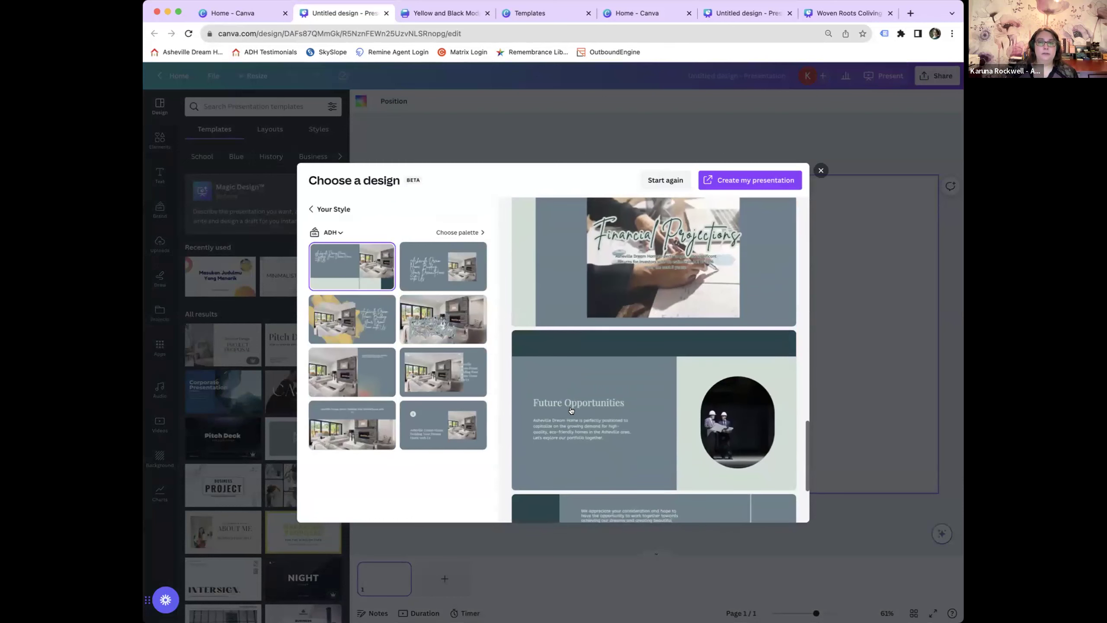
scroll(571, 410, down, 2)
scroll(580, 371, up, 8)
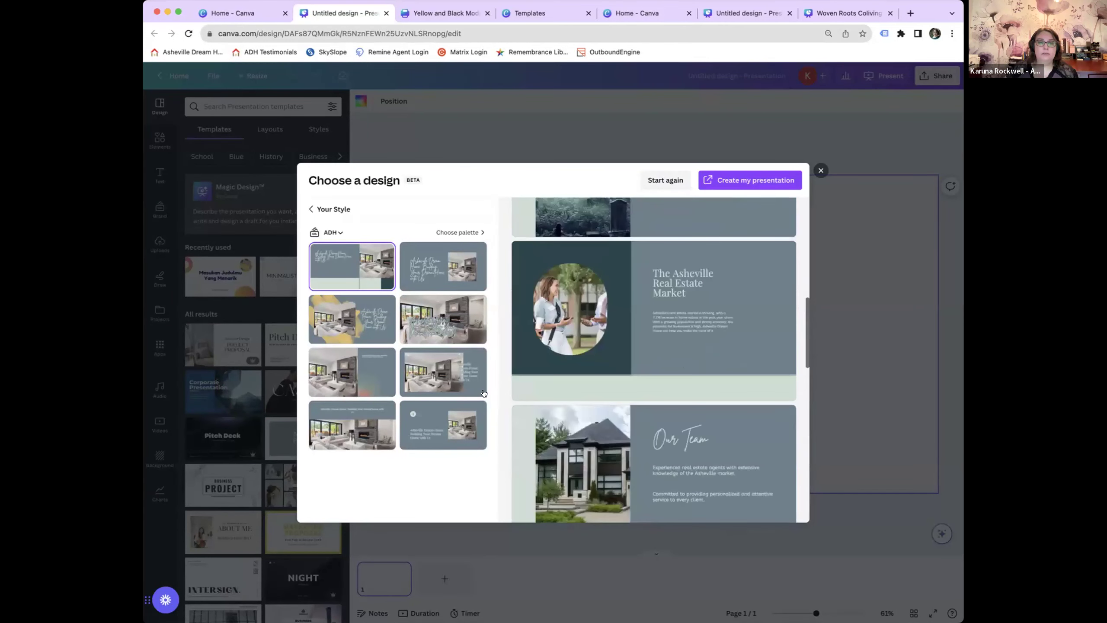
scroll(583, 330, up, 5)
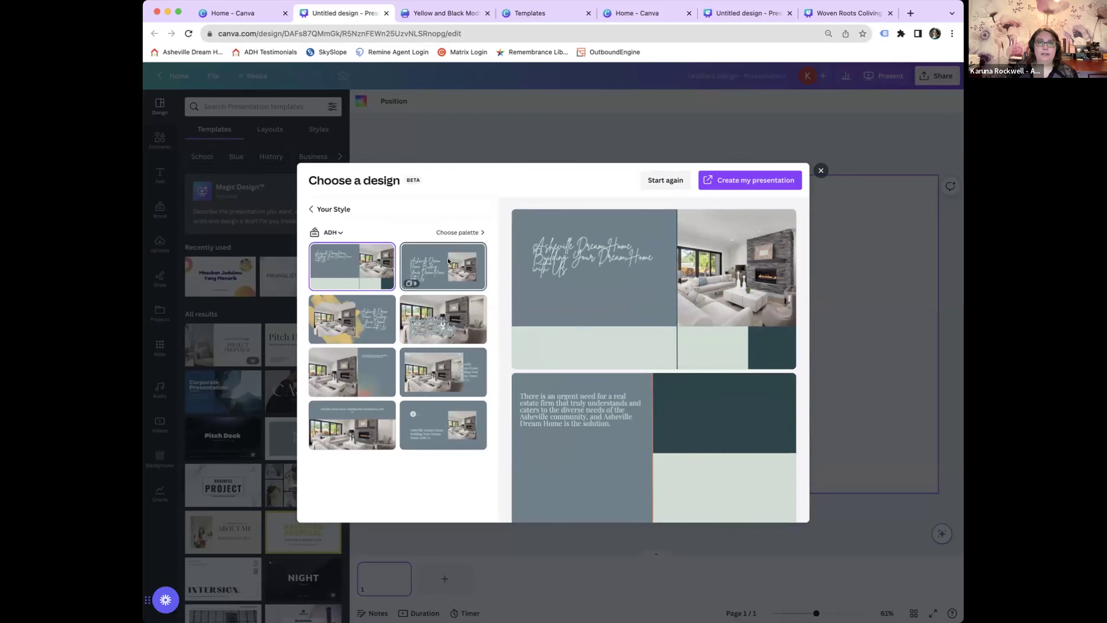
Start Magic Design again with the prompt "Present the asheville area to buyers relocating from CA".
click(666, 180)
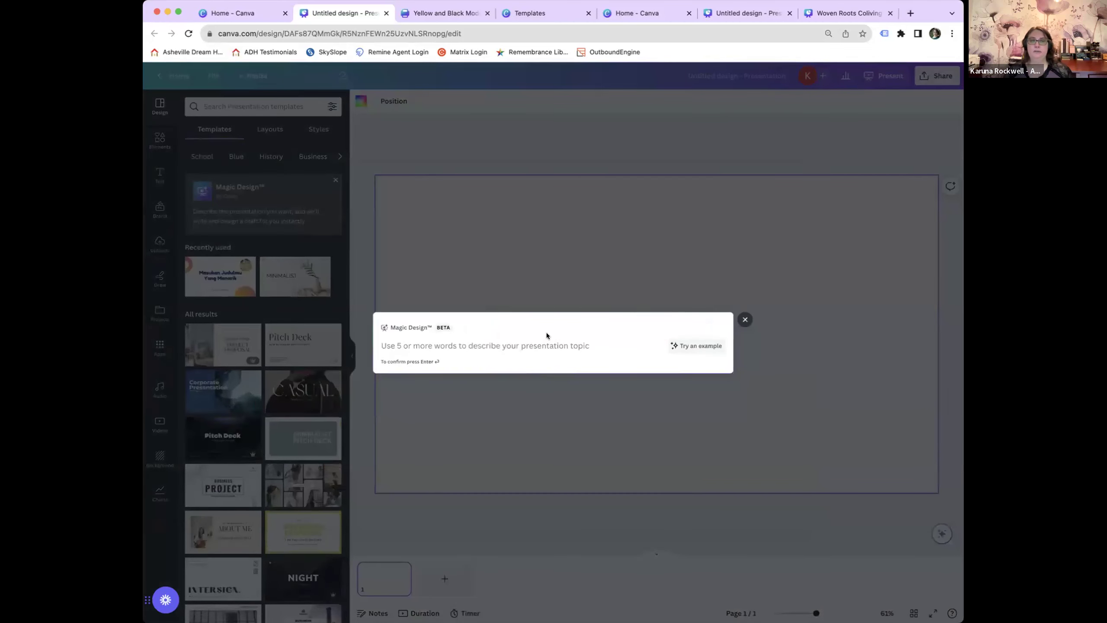
text(Present the asheville area)
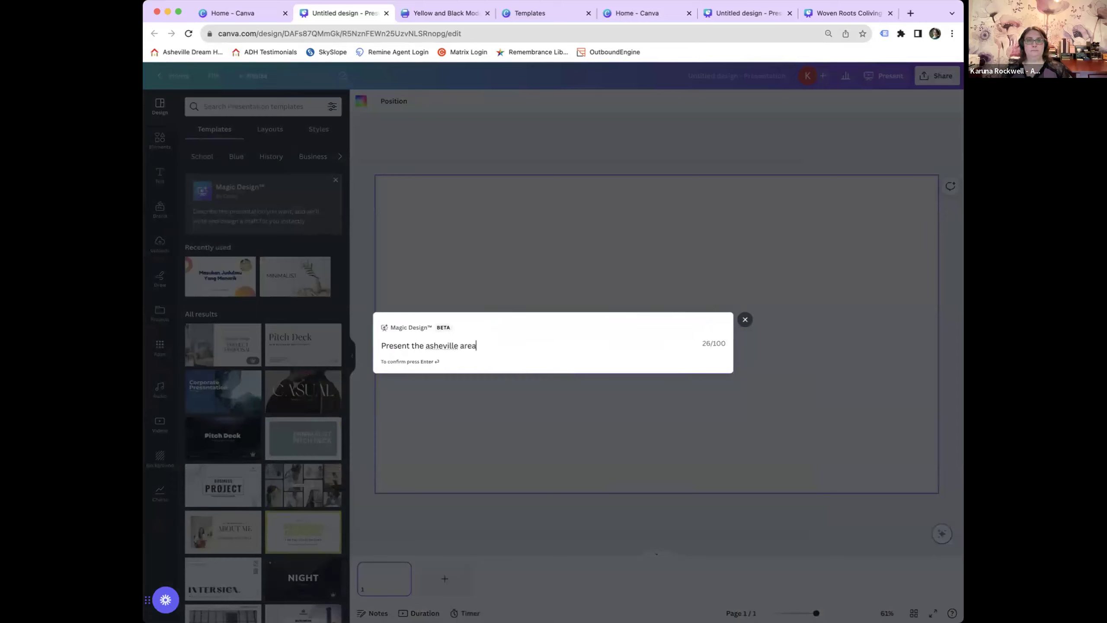
text( to n)
key(BackSpace)
text(buyers relocating from CA)
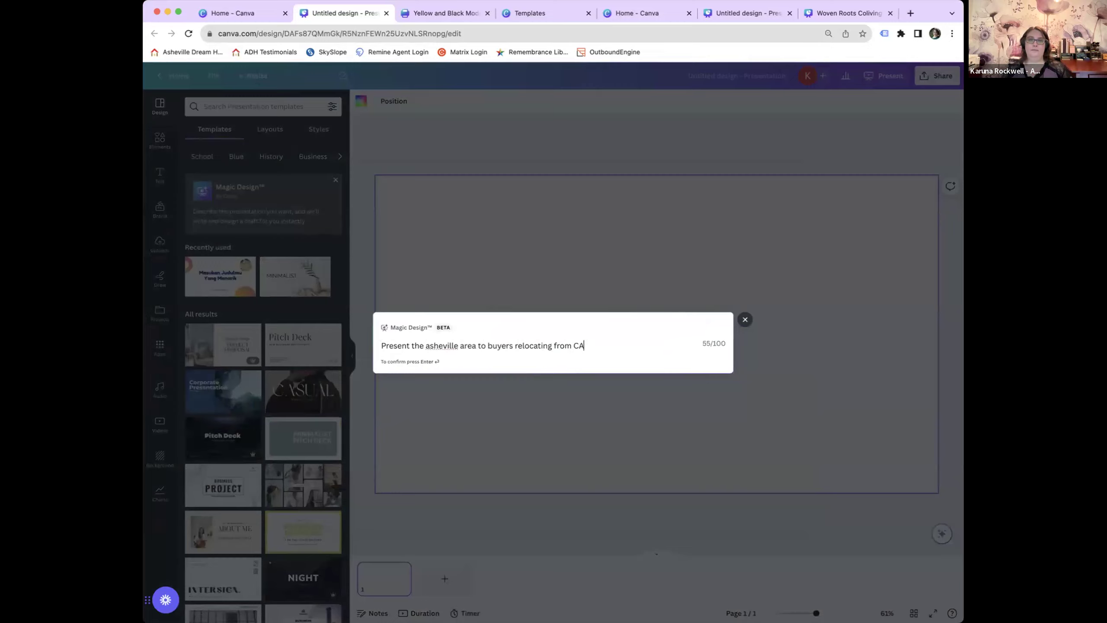
key(Return)
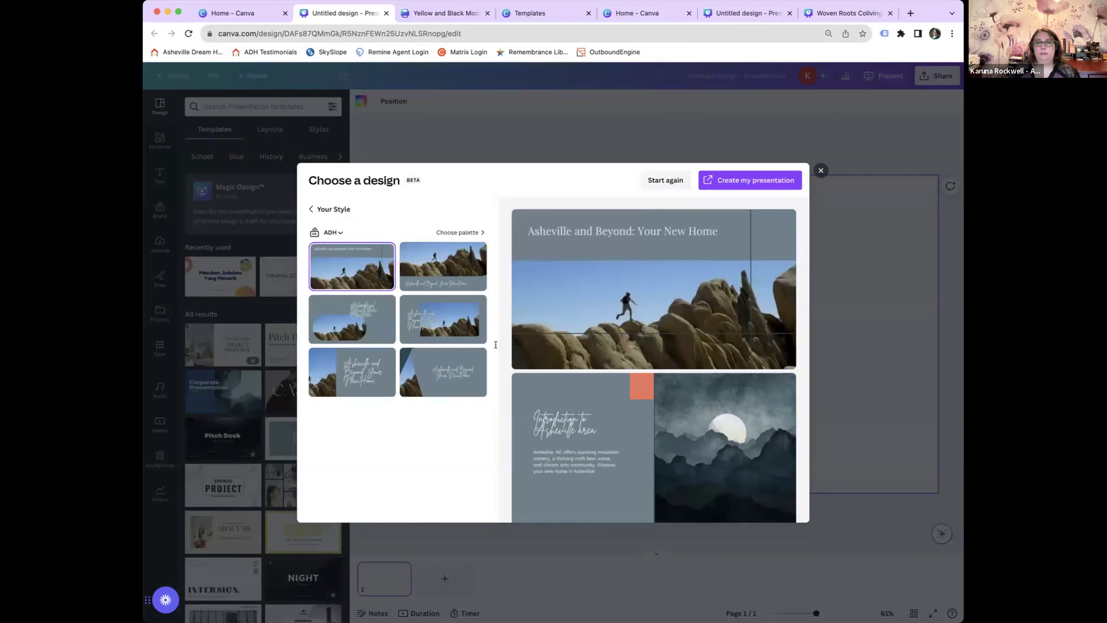
Review the slides of the first ADH-styled Asheville design and create the presentation from it.
scroll(617, 310, down, 10)
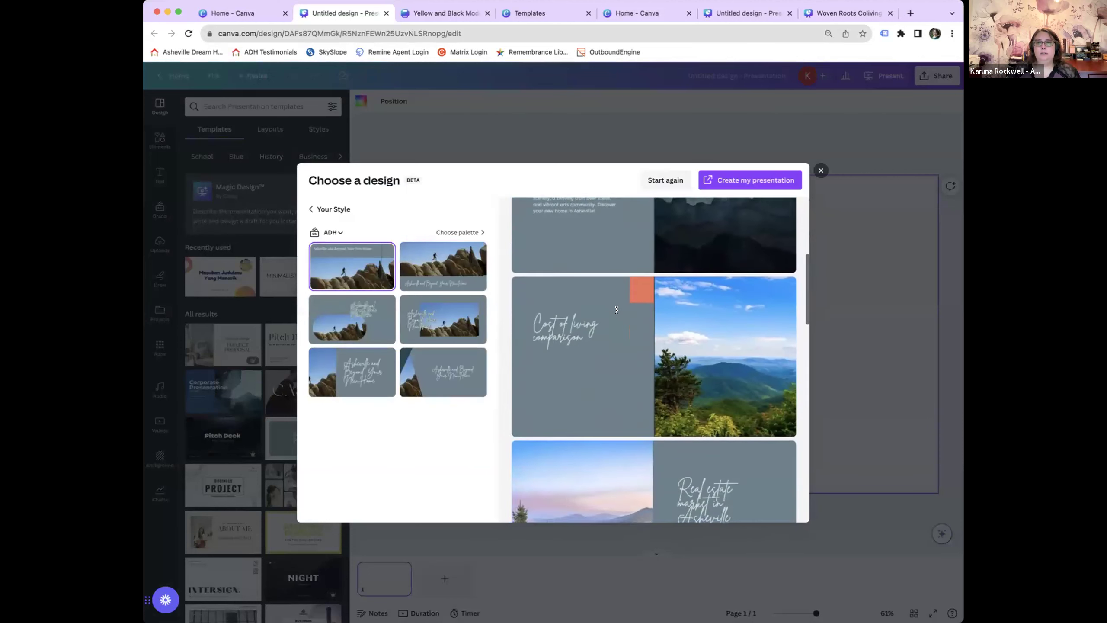
scroll(617, 310, down, 15)
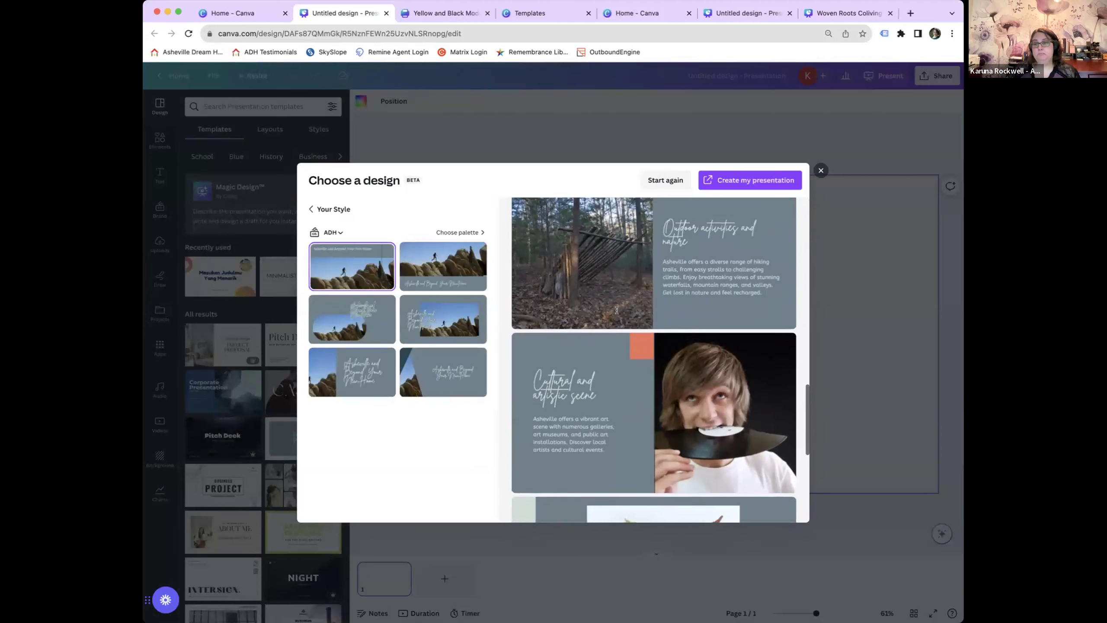
scroll(617, 311, up, 8)
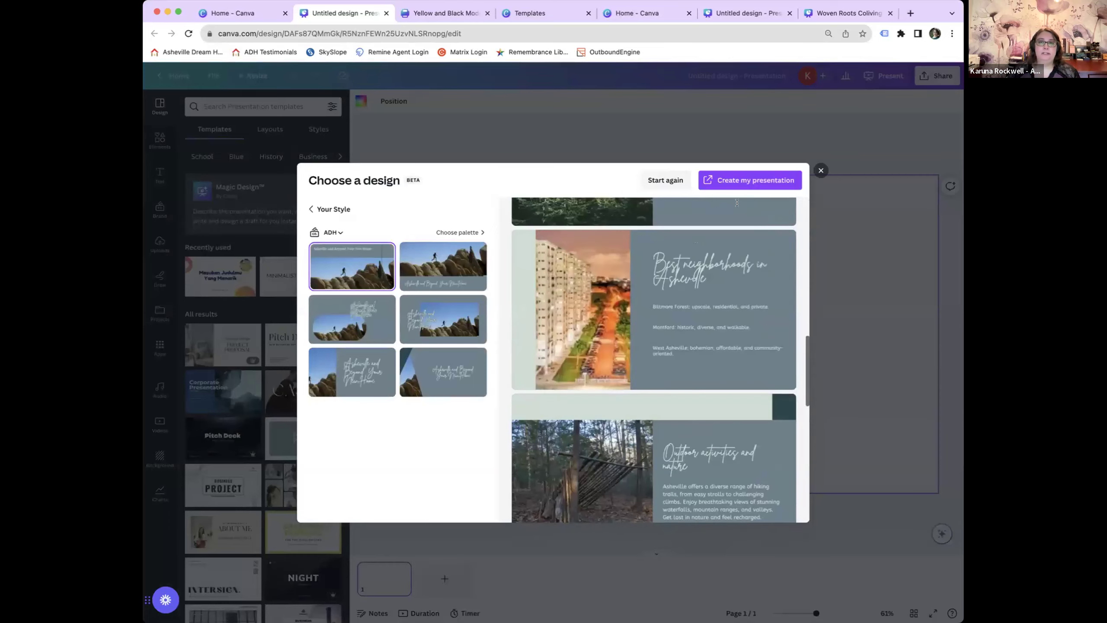
click(752, 177)
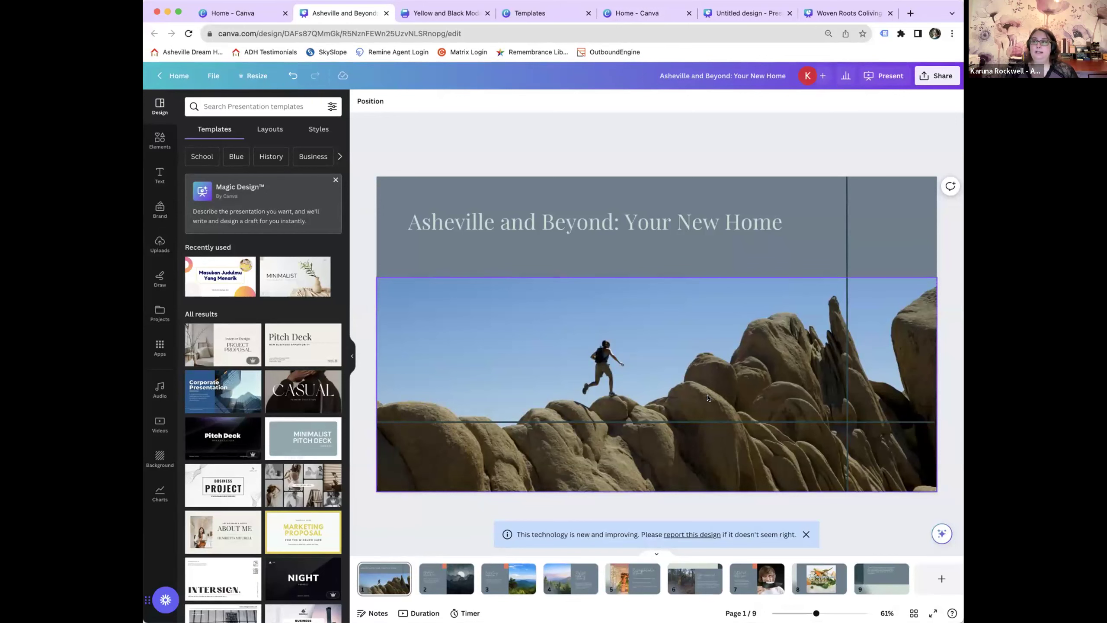
Look through slides 2 to 9 of the generated presentation and return to the first slide.
click(441, 583)
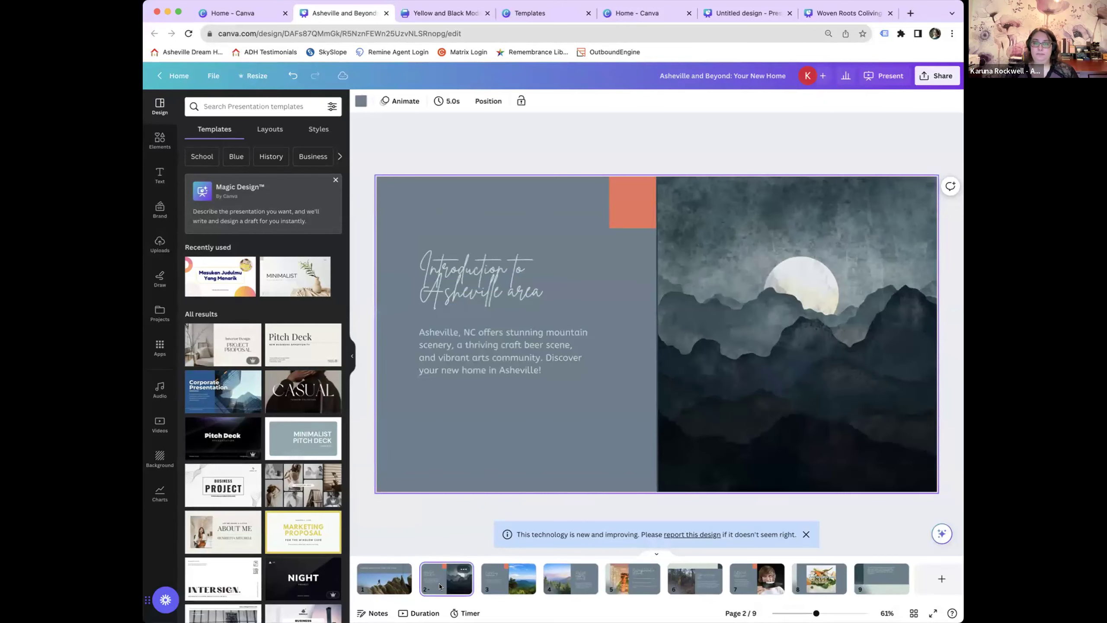
click(520, 584)
click(570, 582)
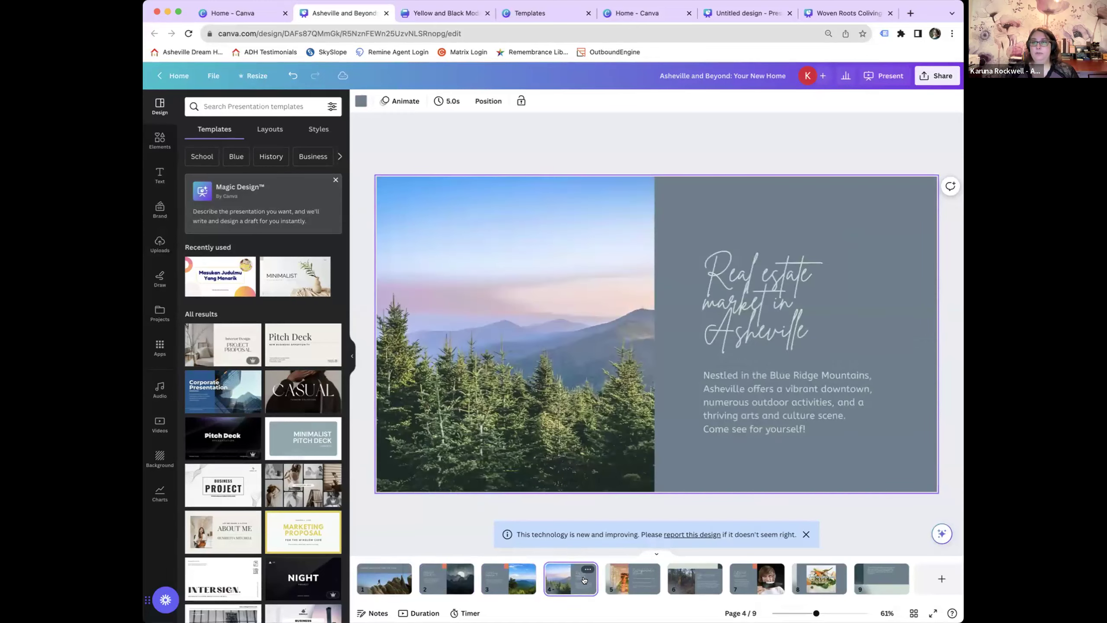
click(627, 588)
click(697, 583)
click(747, 586)
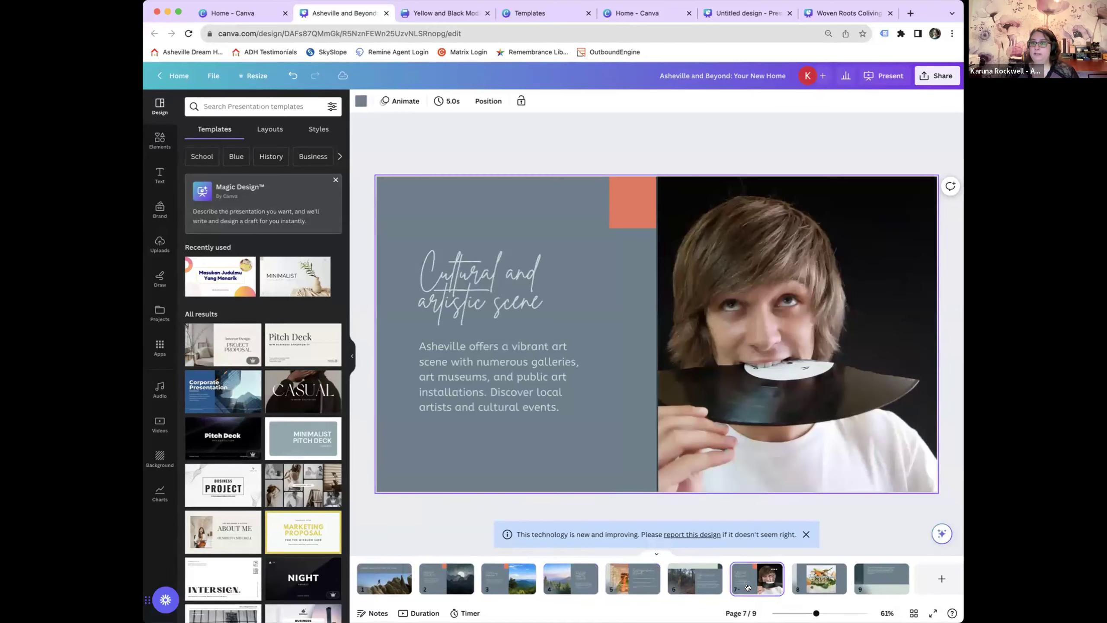
click(820, 582)
click(884, 580)
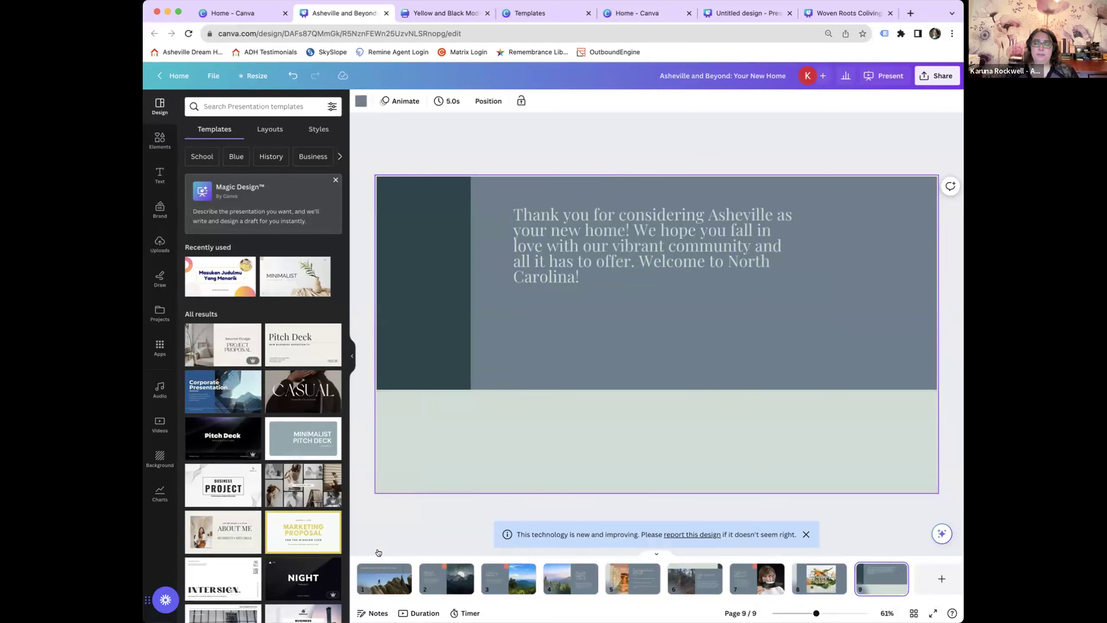
click(371, 573)
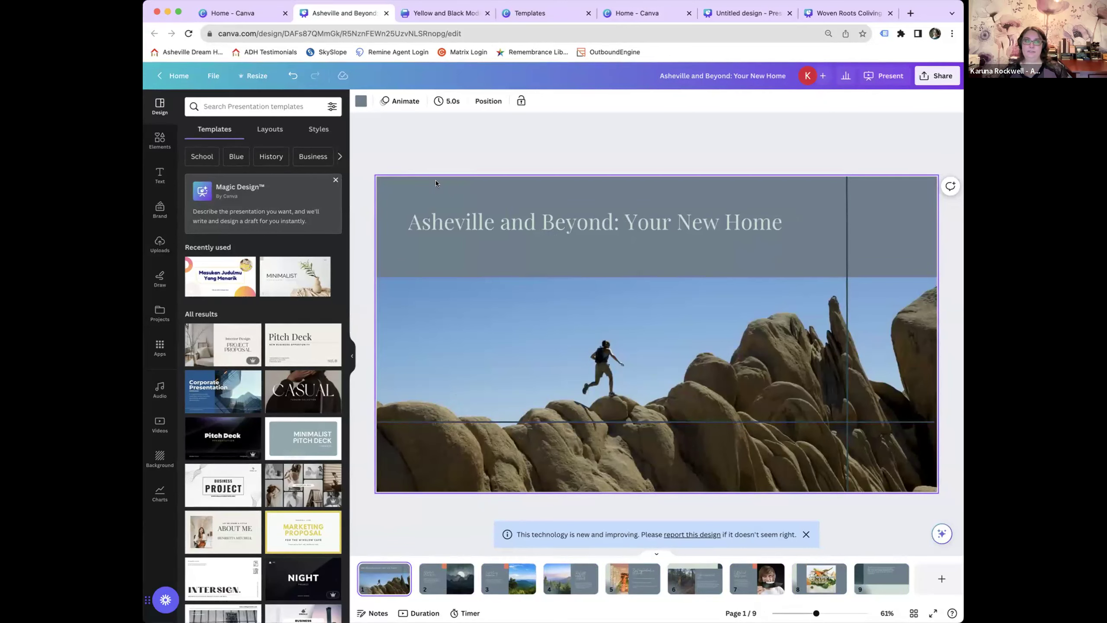
Open the ADH brand kit and apply a shuffle of its first color palette to slide 1.
click(158, 211)
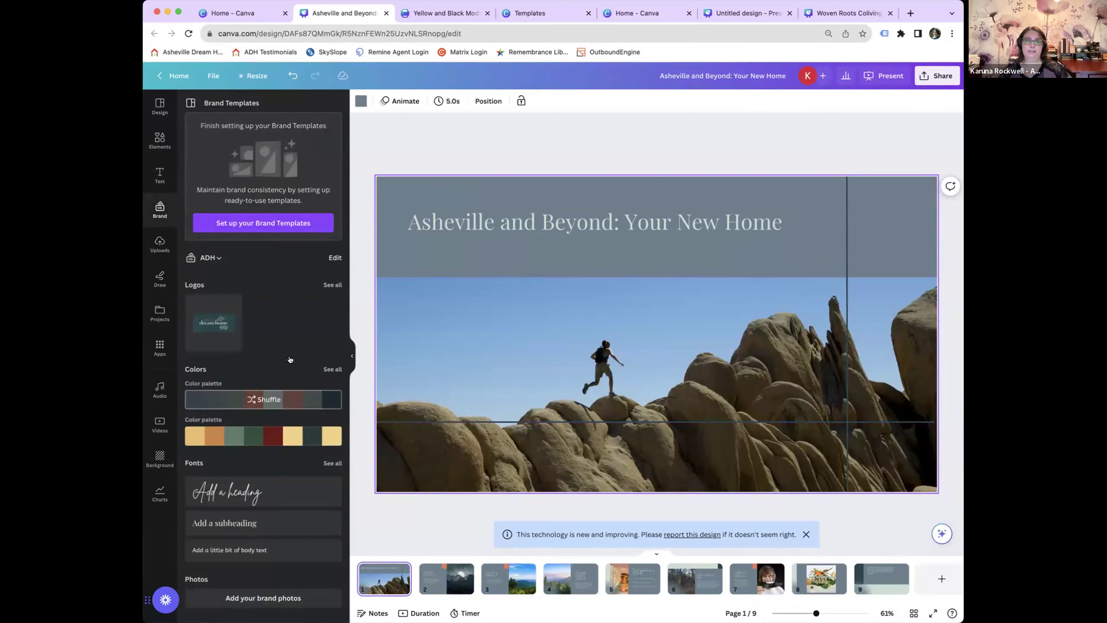
click(270, 400)
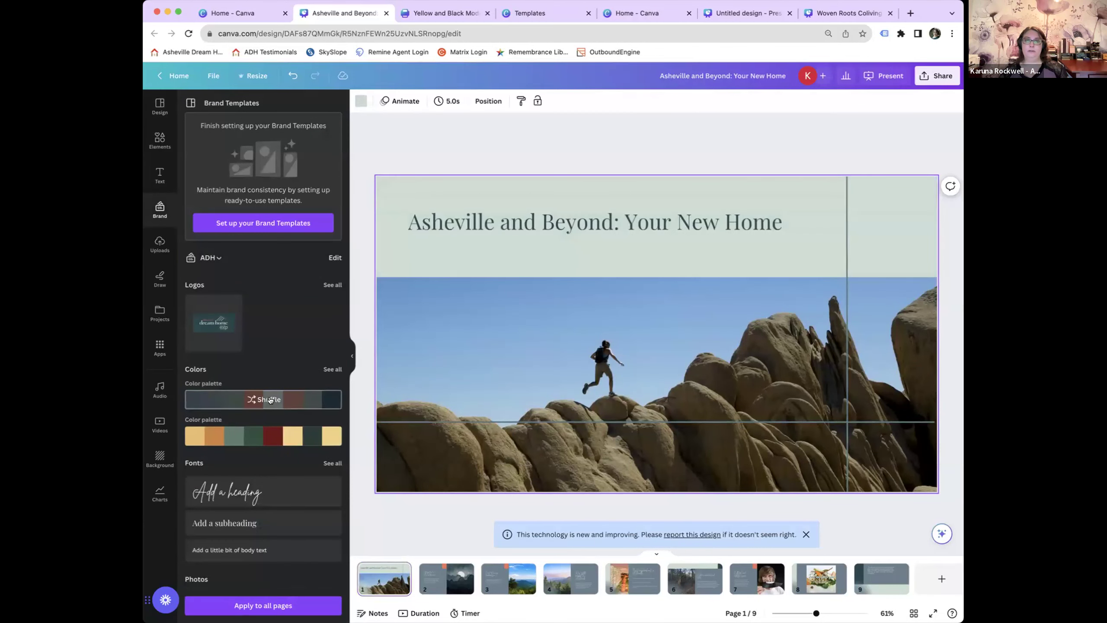
Shuffle the first ADH color palette on slide 1 to a pale green background with coral lines and apply the style to all pages.
click(269, 400)
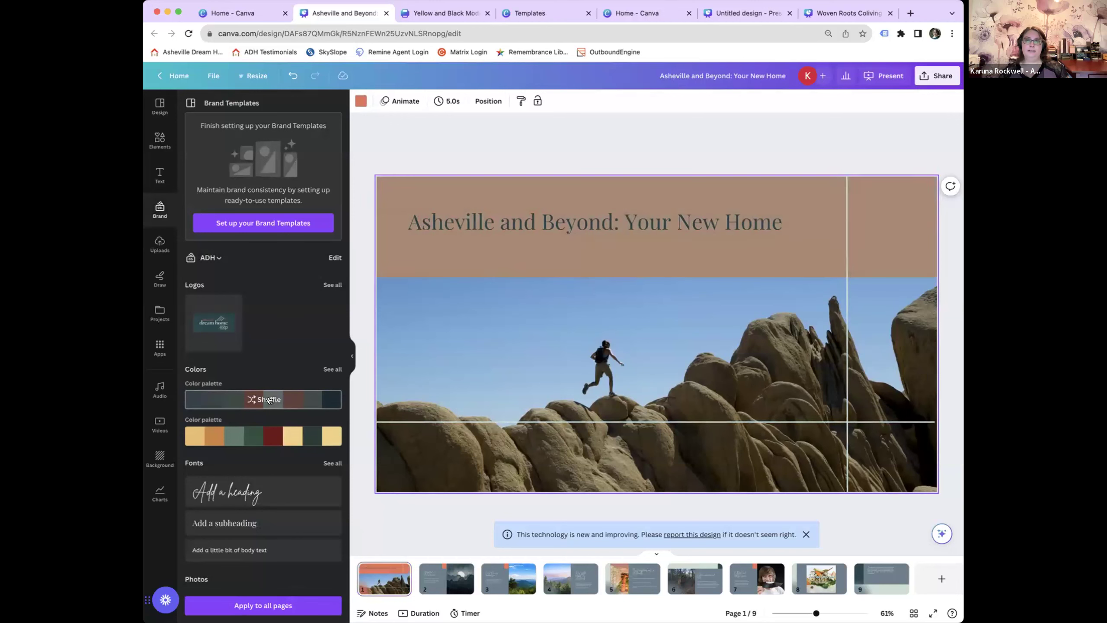
click(270, 400)
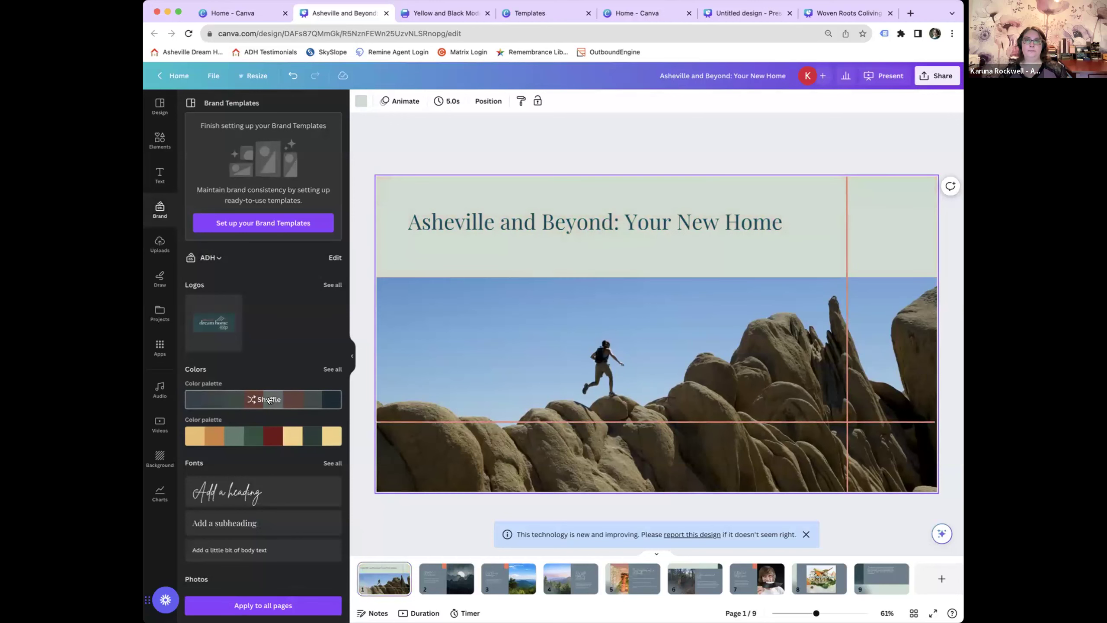
click(246, 607)
Review the restyled slides 2 to 6 and return to slide 1.
click(463, 571)
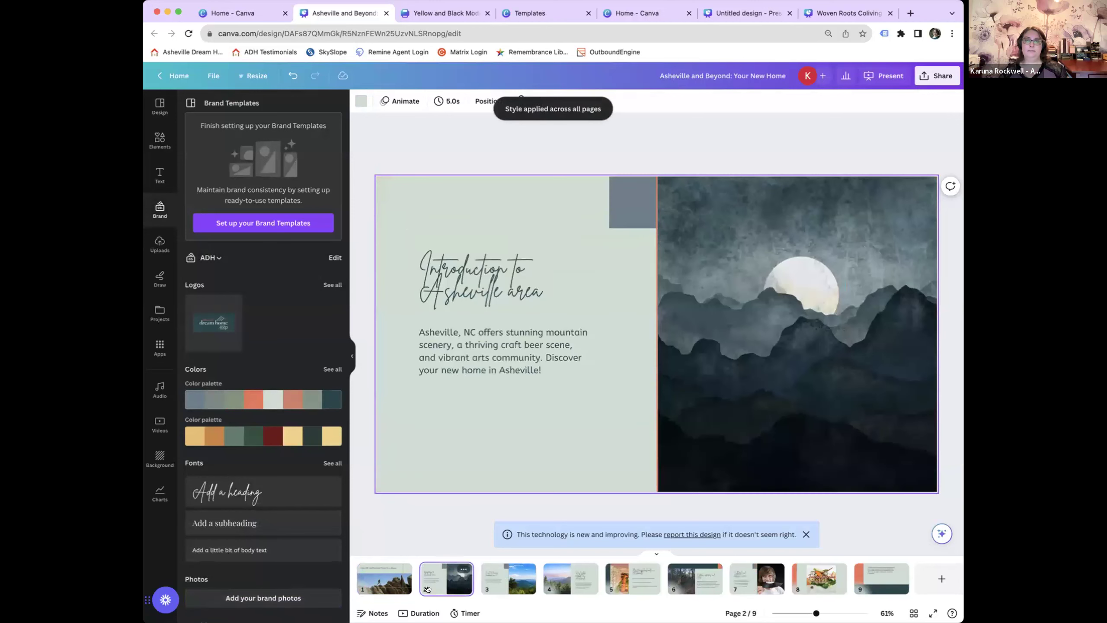
click(521, 577)
click(582, 576)
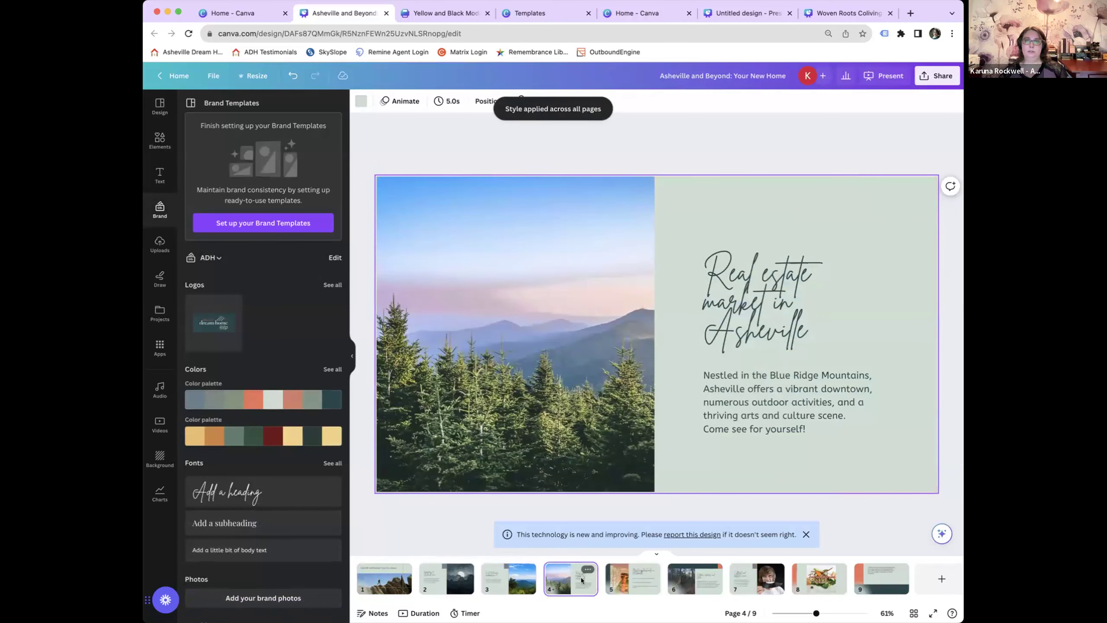
click(647, 578)
click(700, 582)
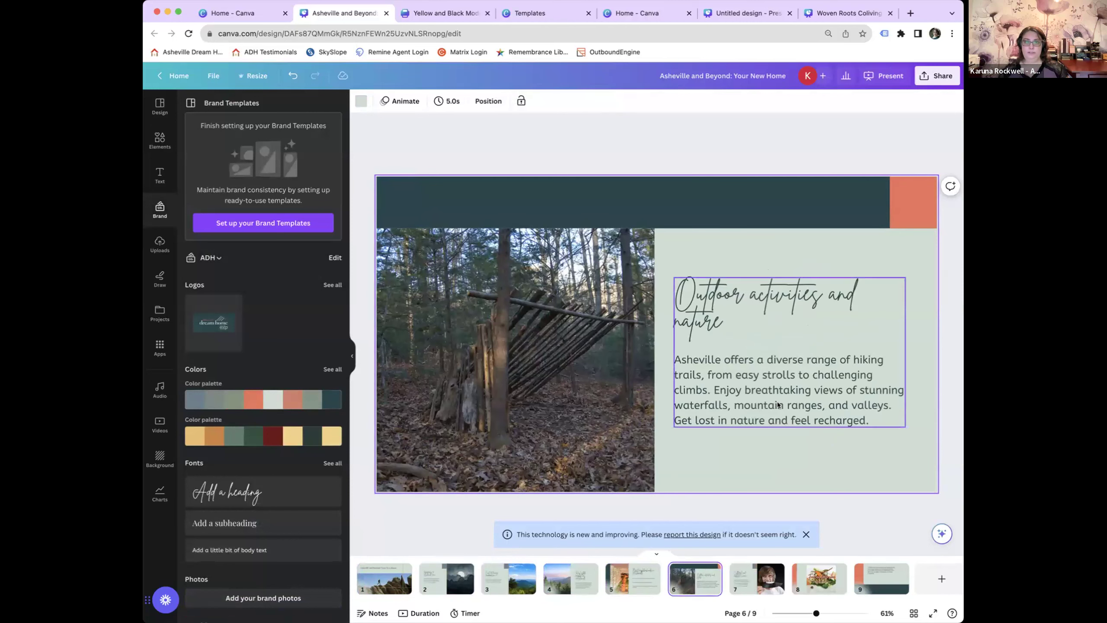
click(403, 570)
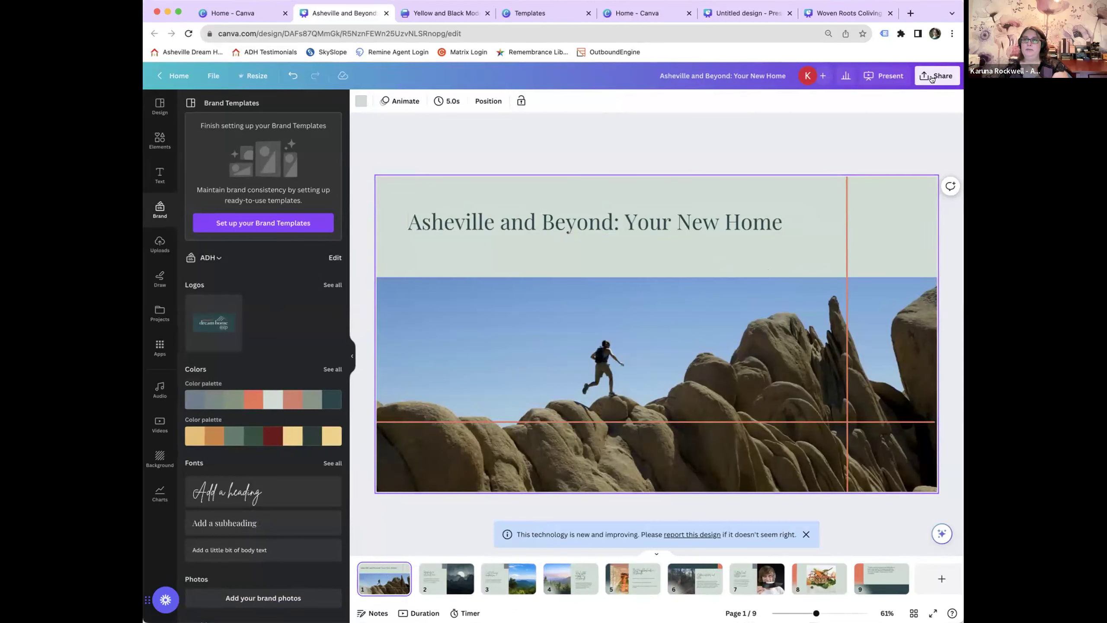
Present the design in full screen, advance through the first several slides, and exit back to the editor.
click(881, 78)
click(818, 319)
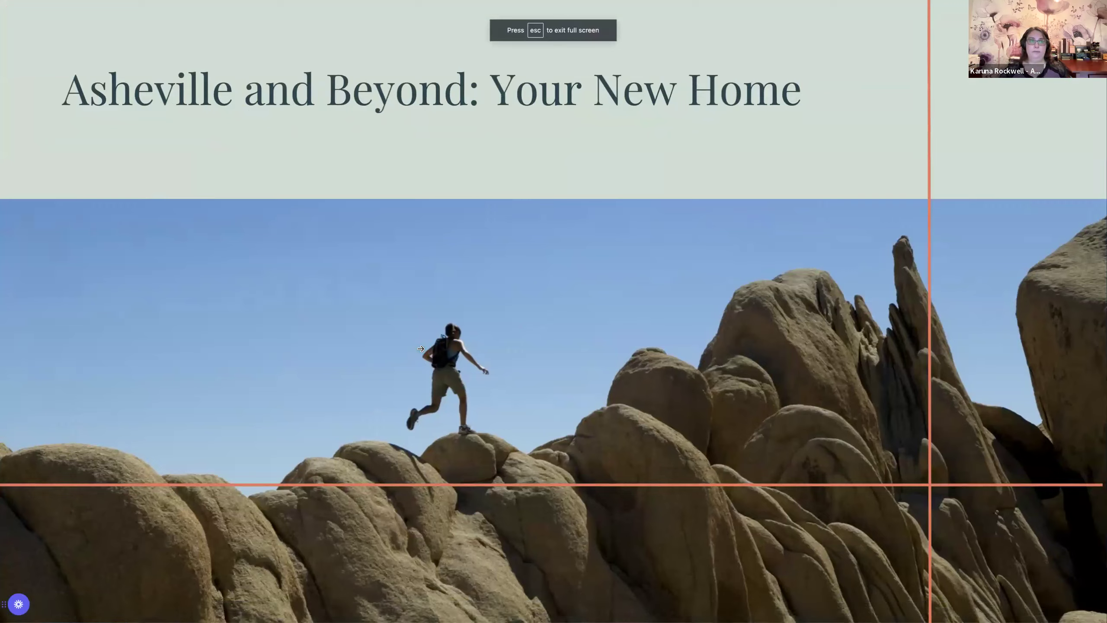
click(421, 349)
click(421, 348)
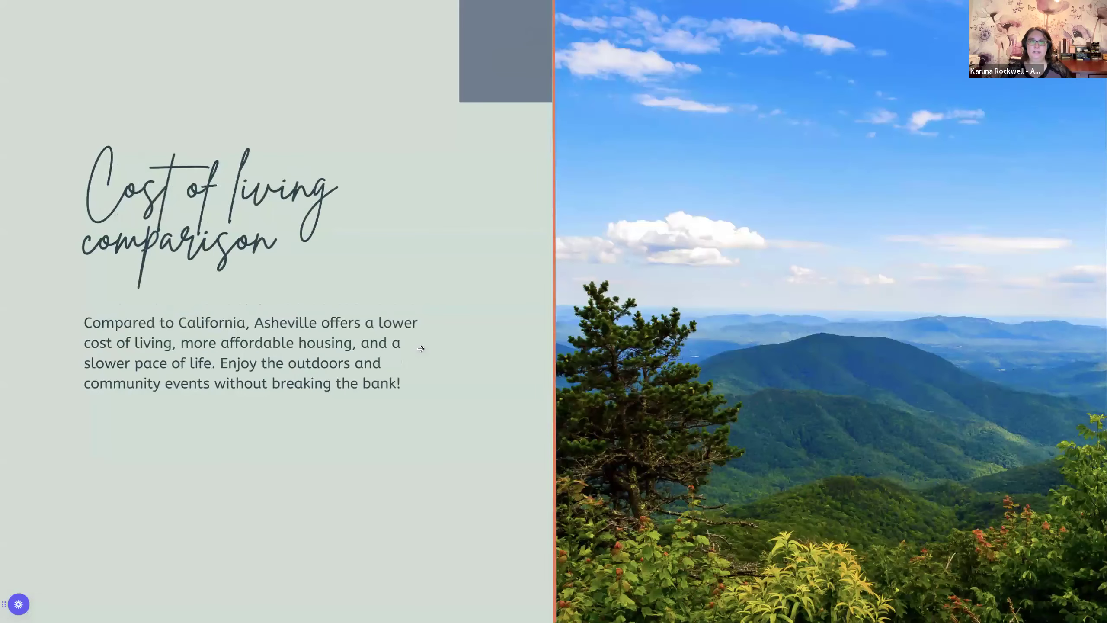
click(421, 349)
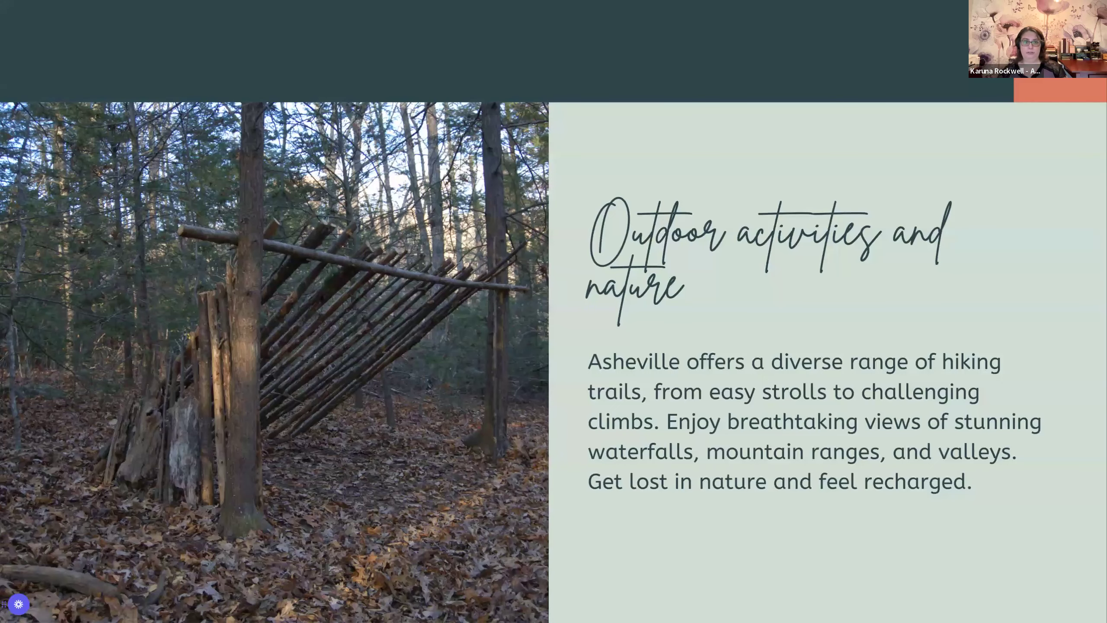
key(Escape)
scroll(677, 172, up, 3)
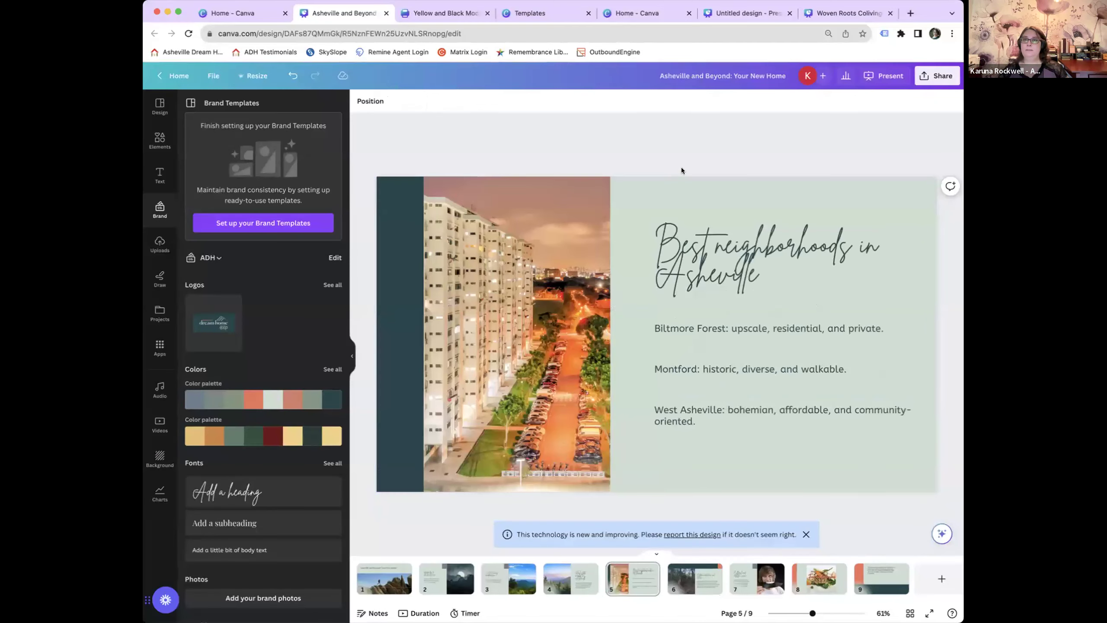
Open the recording studio through the Present and record sharing option and start recording with the default camera and microphone.
click(935, 77)
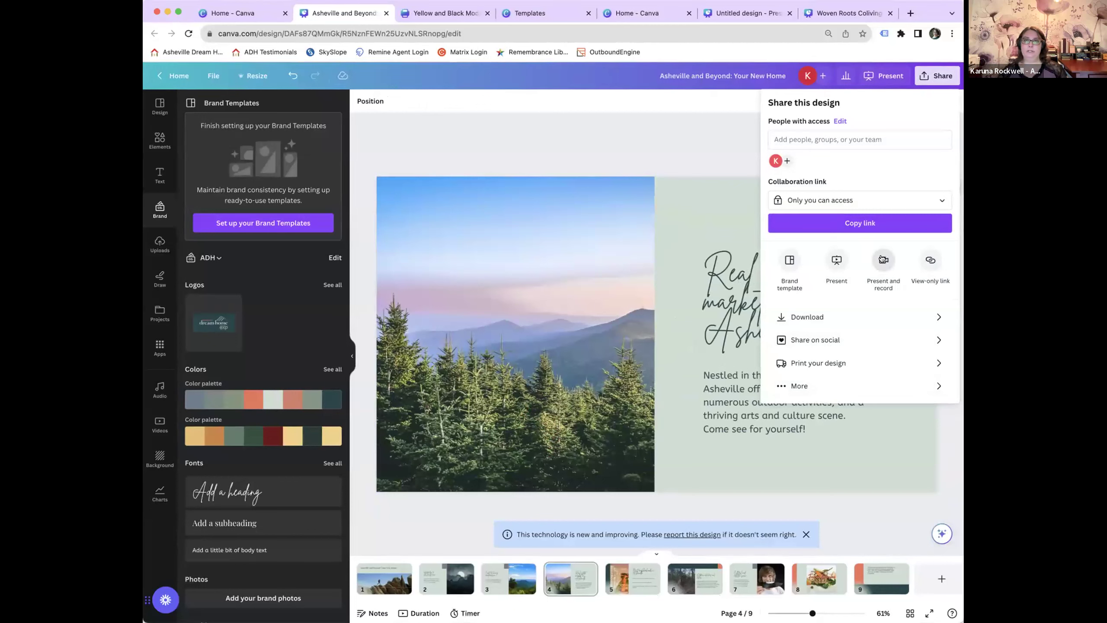
click(883, 259)
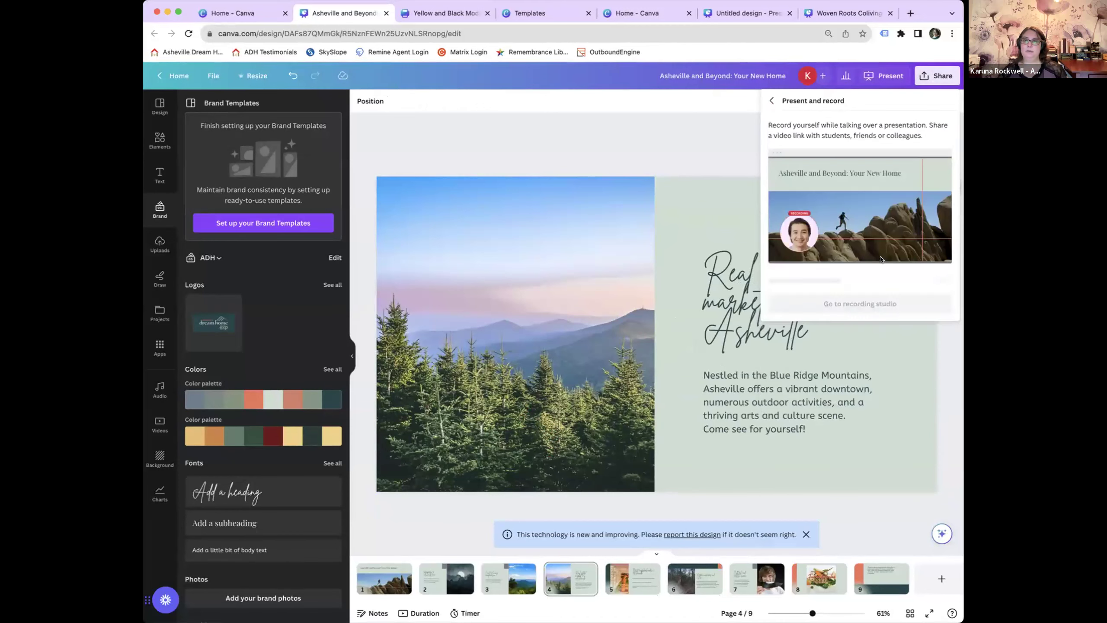
click(866, 282)
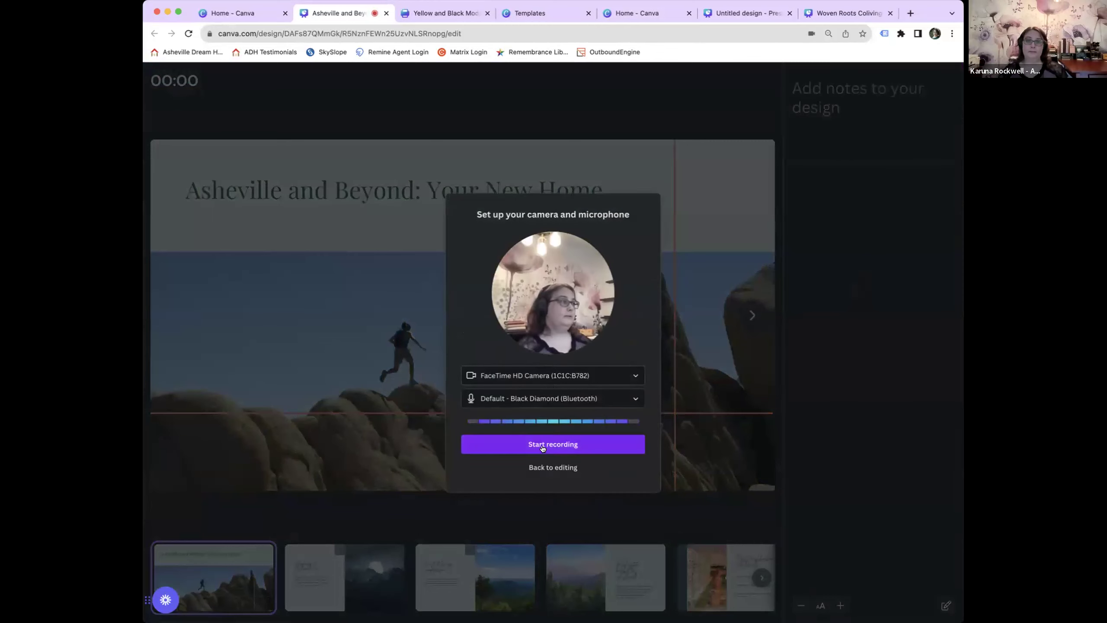
click(543, 444)
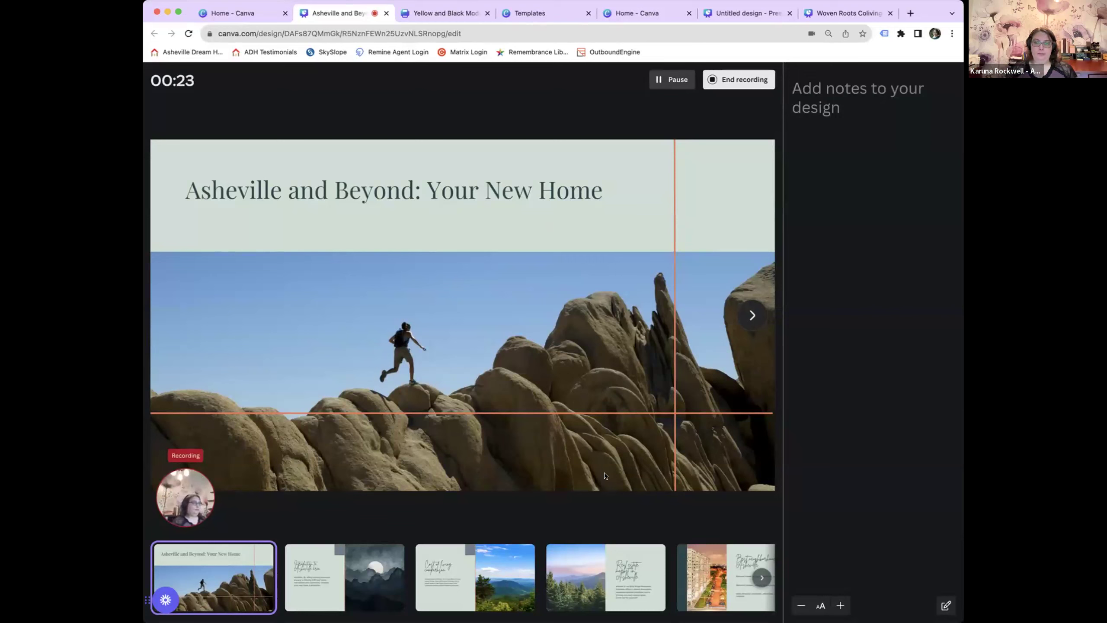
Open the speaker notes for editing and show slides 5, 6 and 7 during the recording.
click(946, 605)
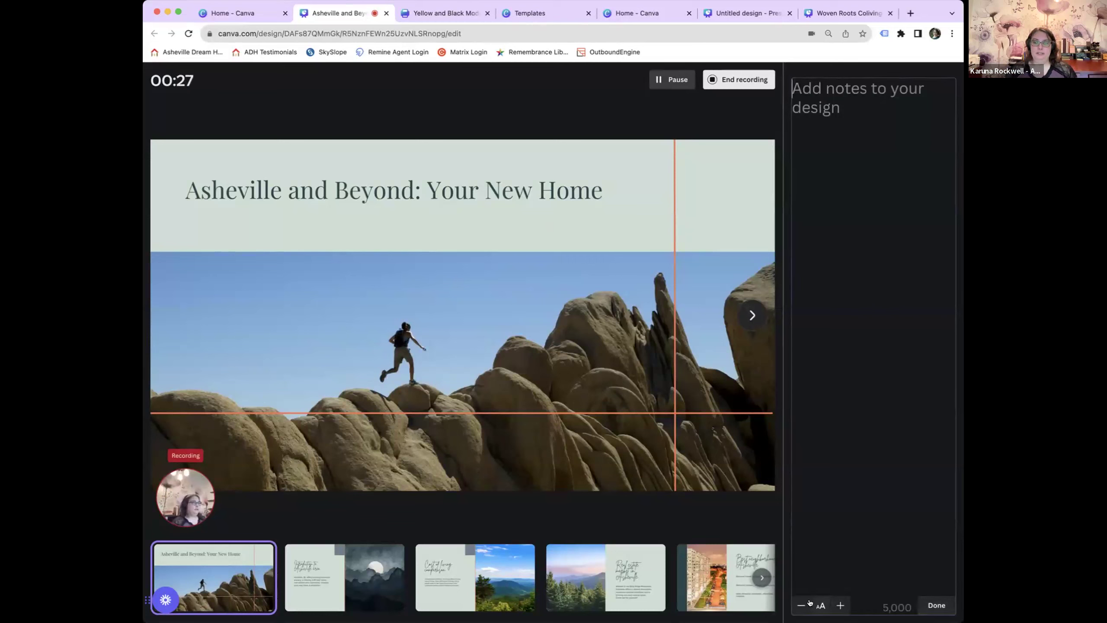
click(762, 577)
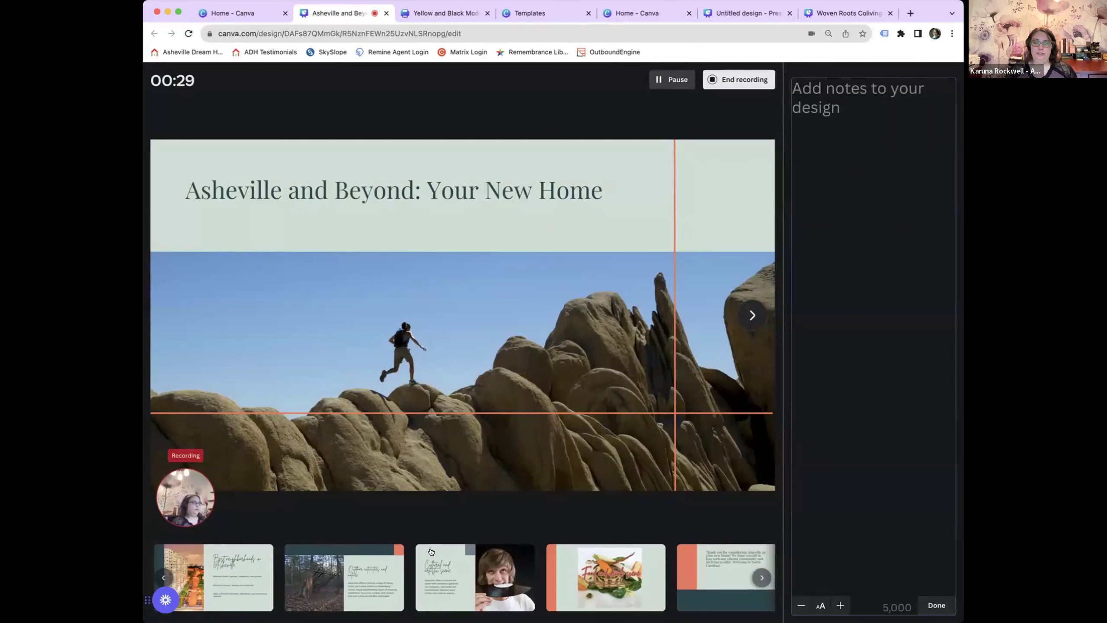
click(244, 572)
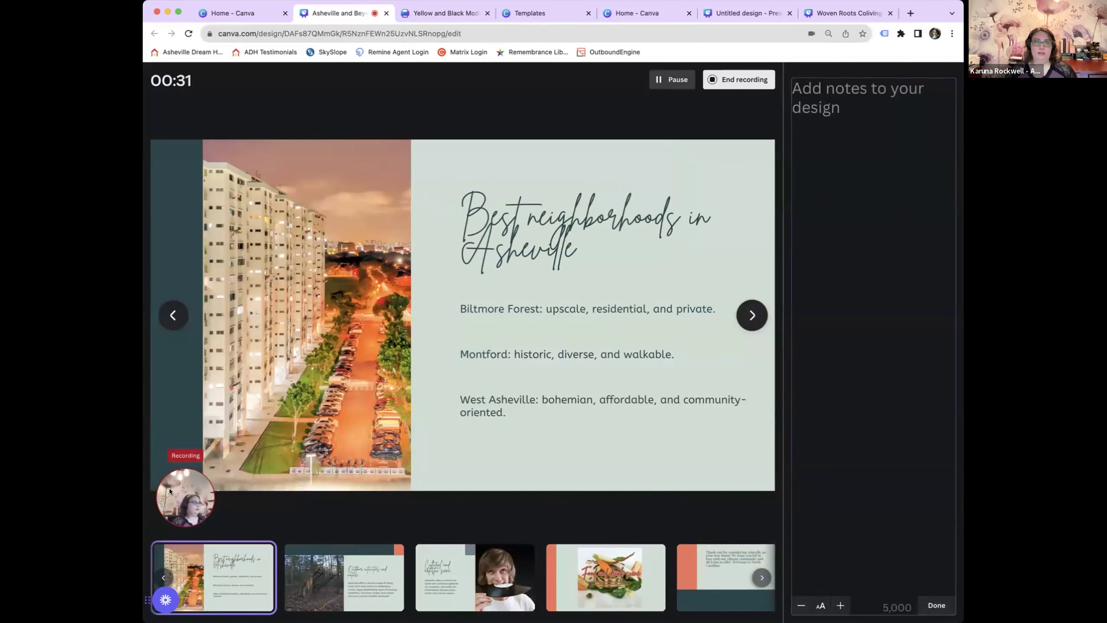
click(389, 566)
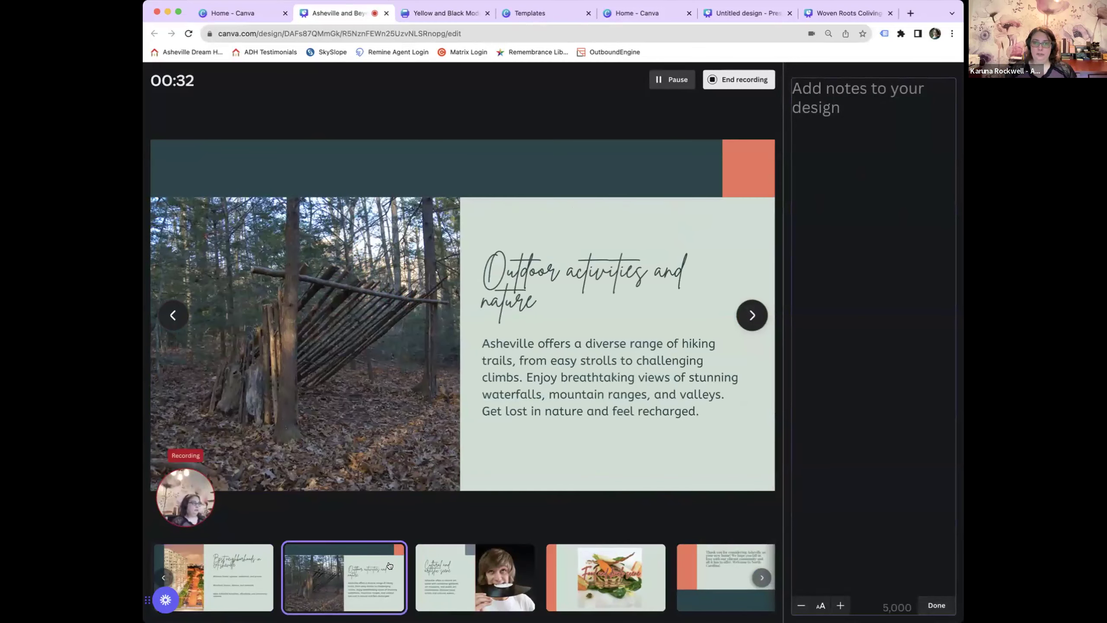
click(432, 572)
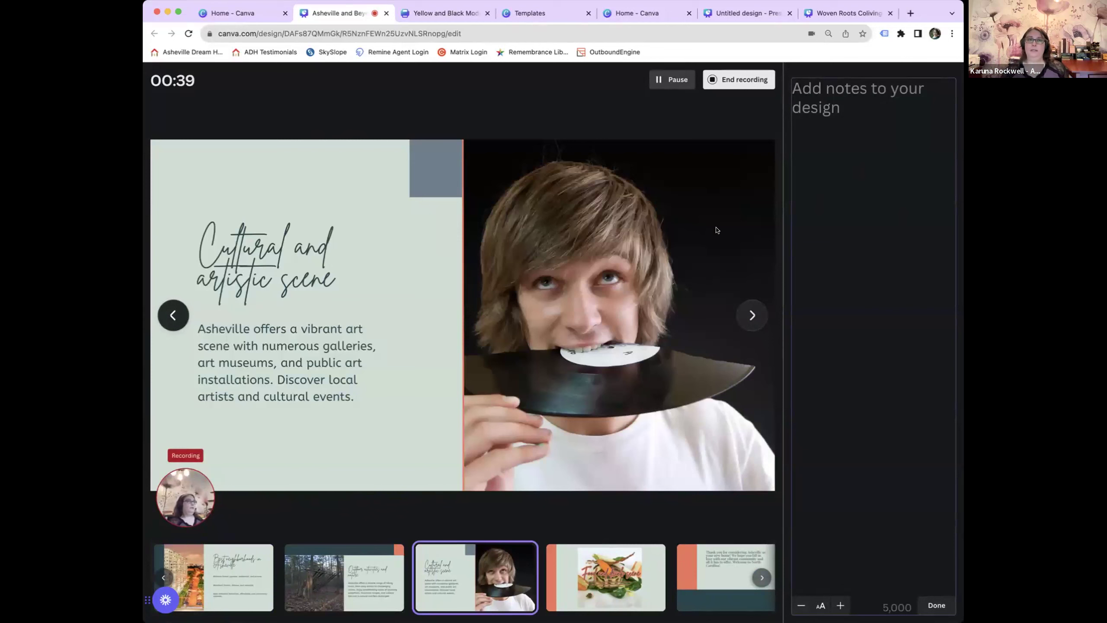
End the recording, go back to editing the presentation, and close the Present and record options.
click(733, 80)
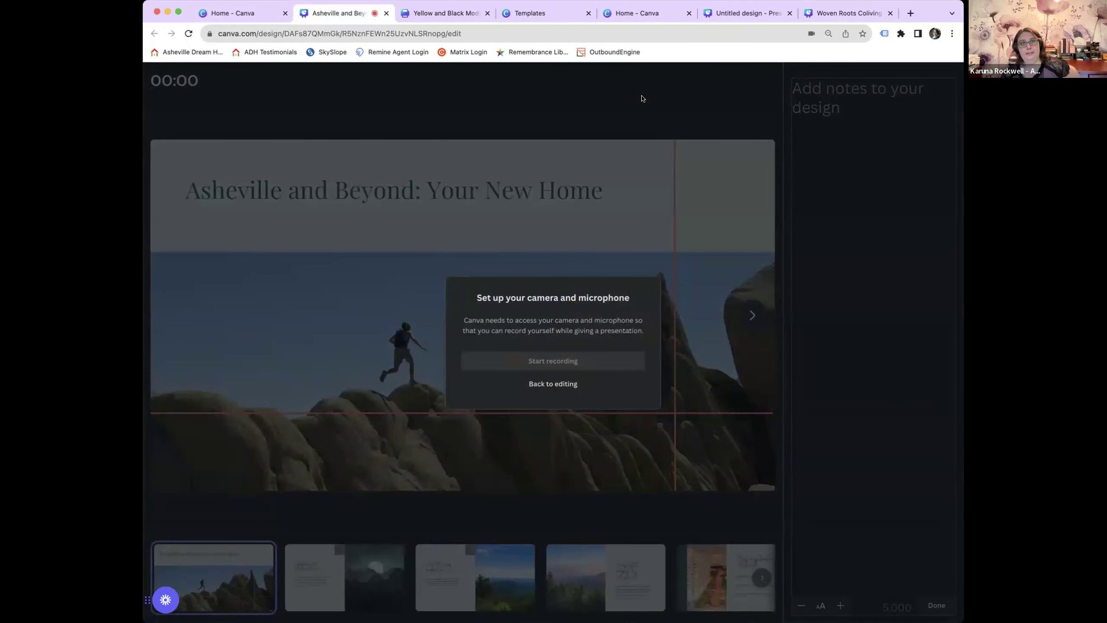
click(544, 383)
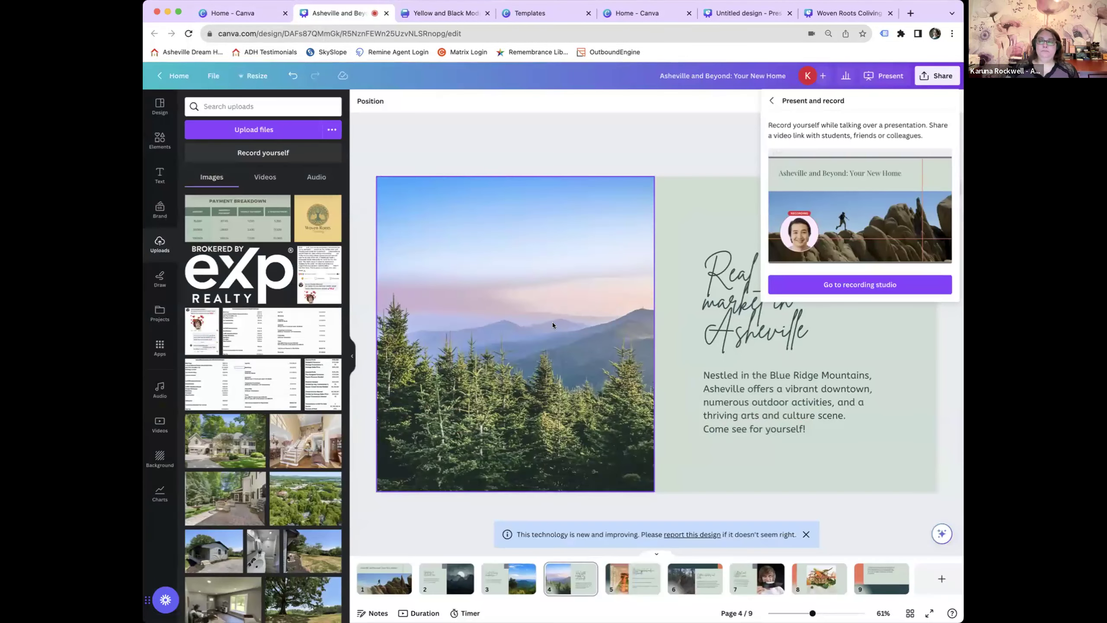
click(703, 133)
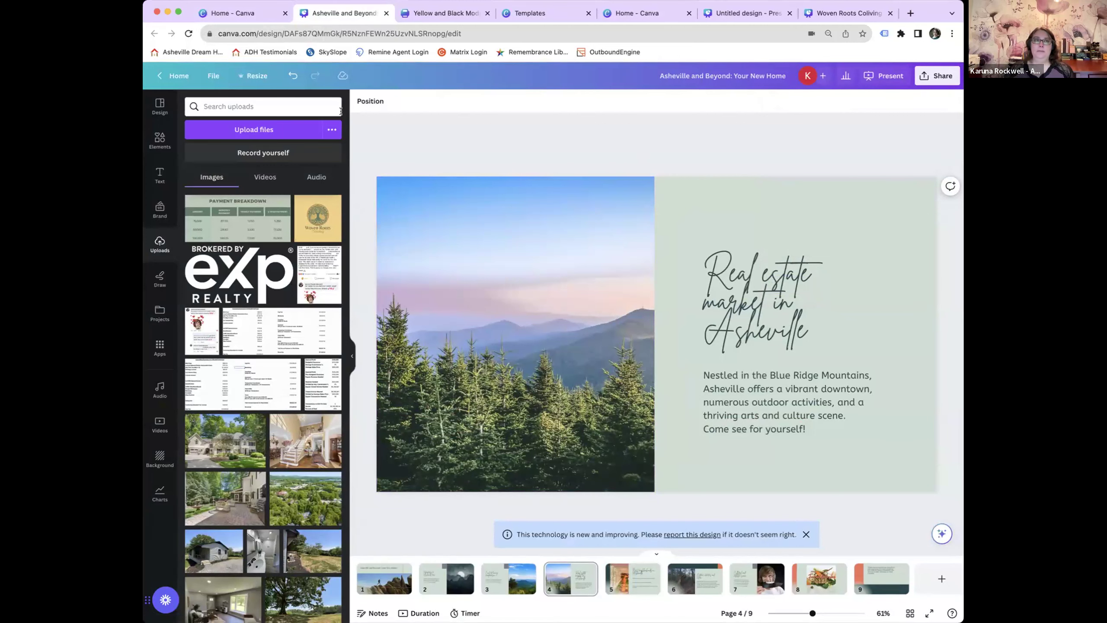
Look through the other open Canva pages, closing the Instagram reel template preview, and return to the Asheville presentation.
click(435, 16)
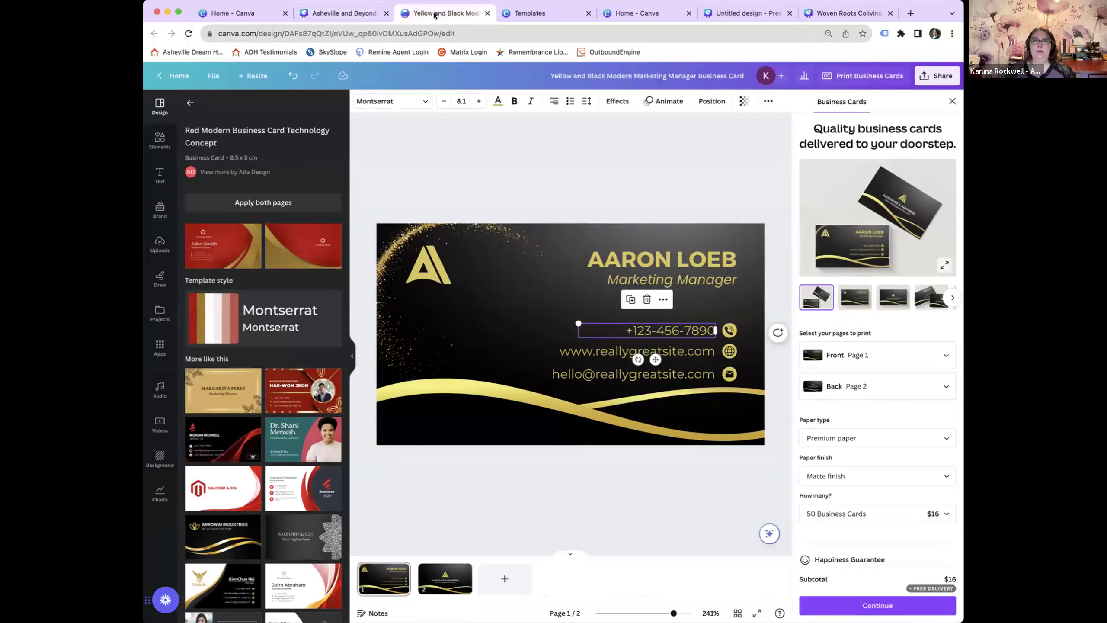
click(530, 13)
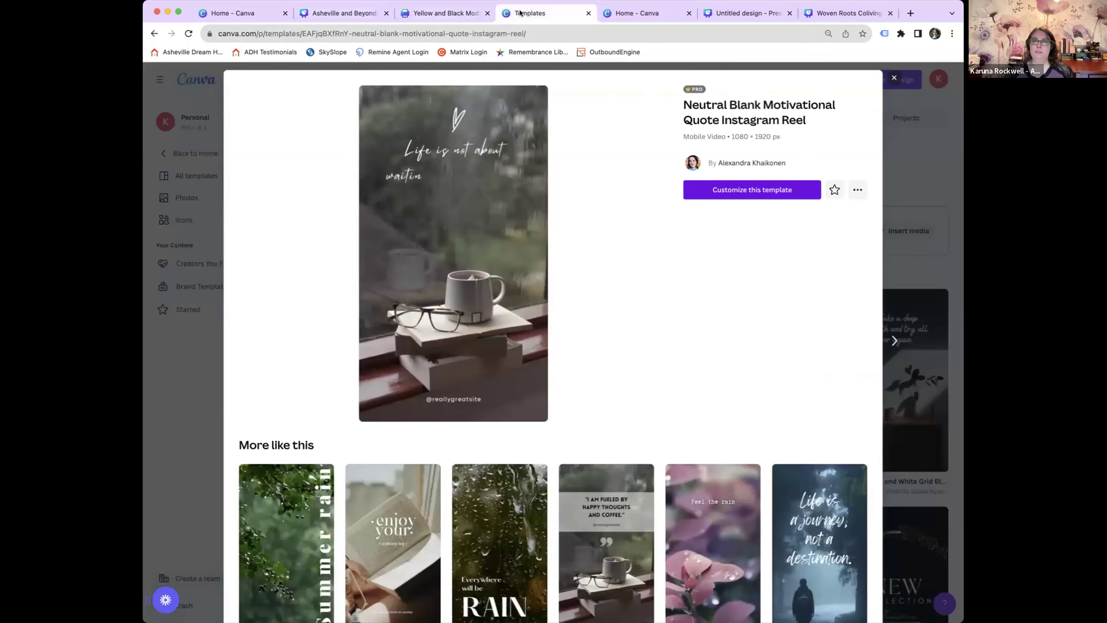
key(Escape)
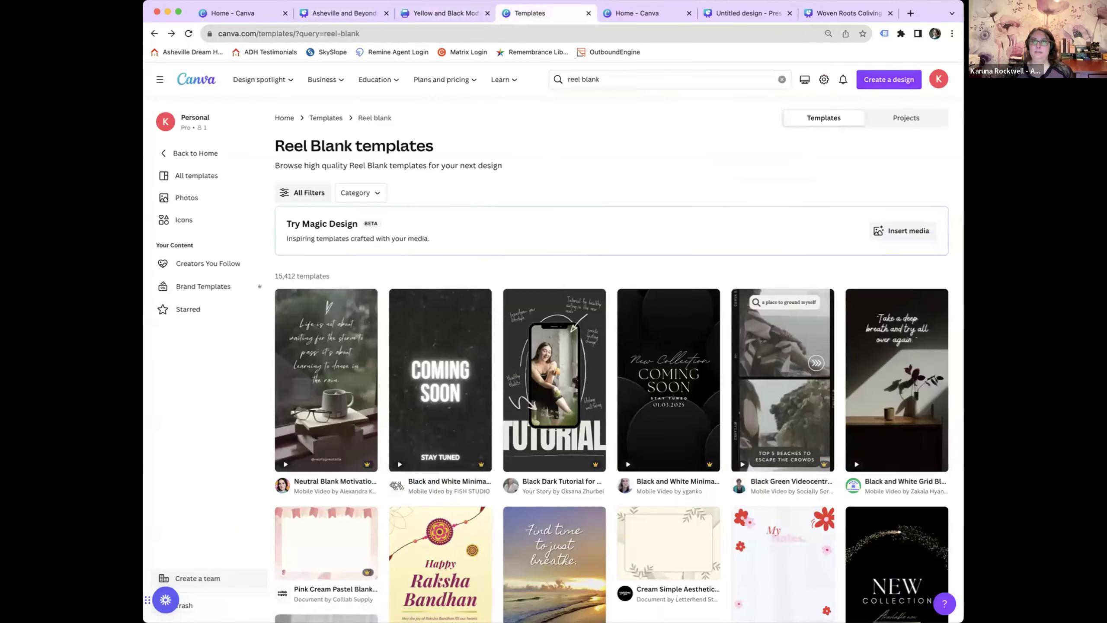
click(641, 13)
click(725, 16)
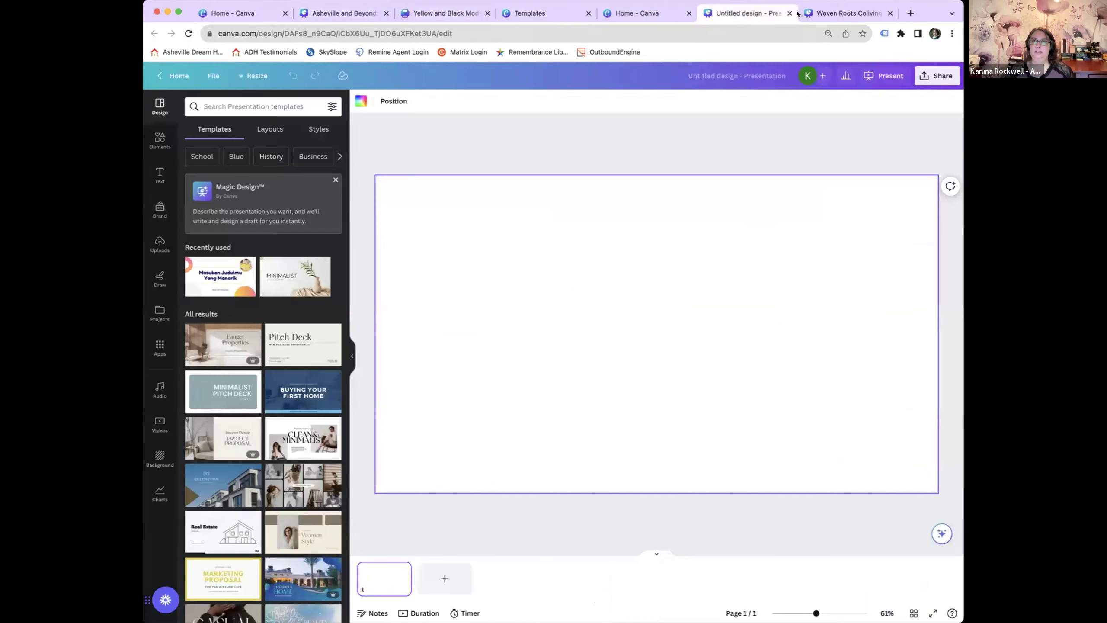
click(820, 13)
click(351, 10)
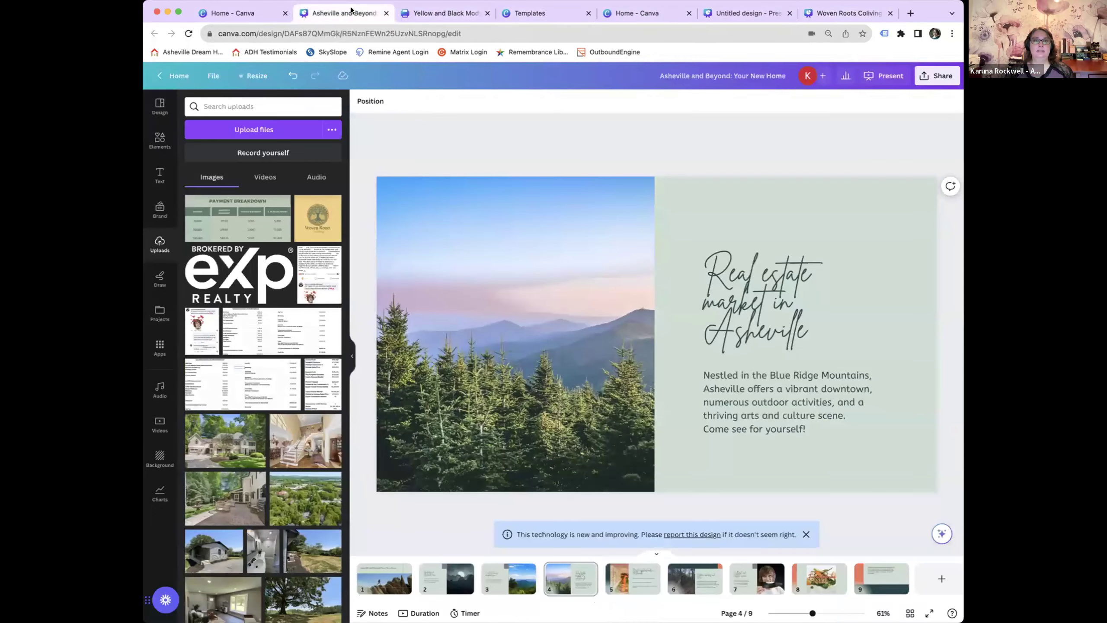
Close the print ordering options in the Yellow and Black Modern Marketing Manager Business Card design.
click(431, 12)
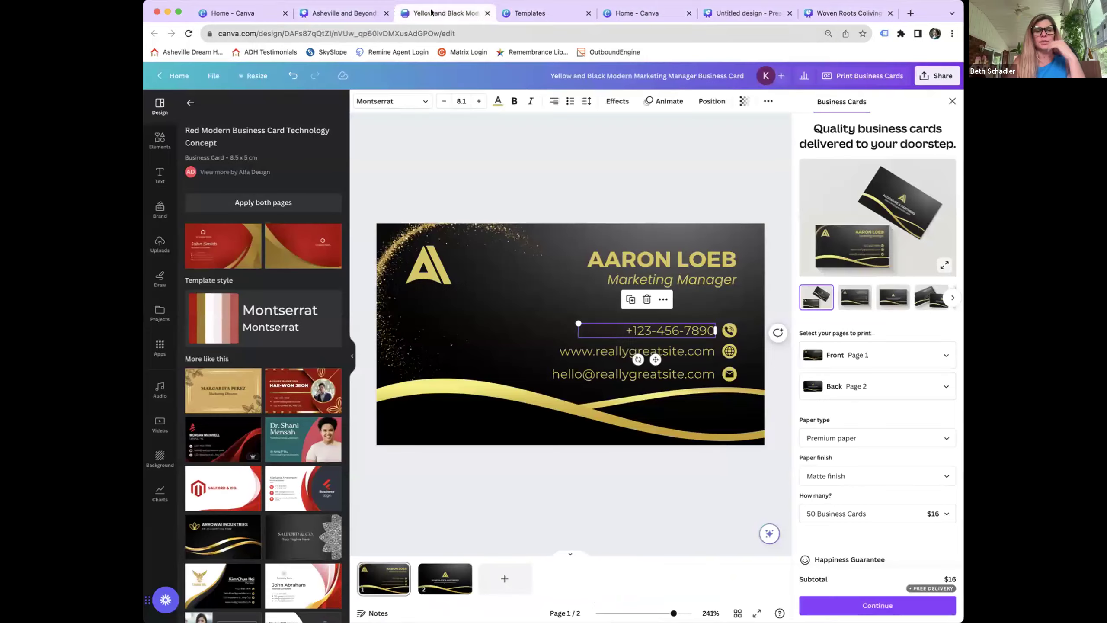
click(953, 101)
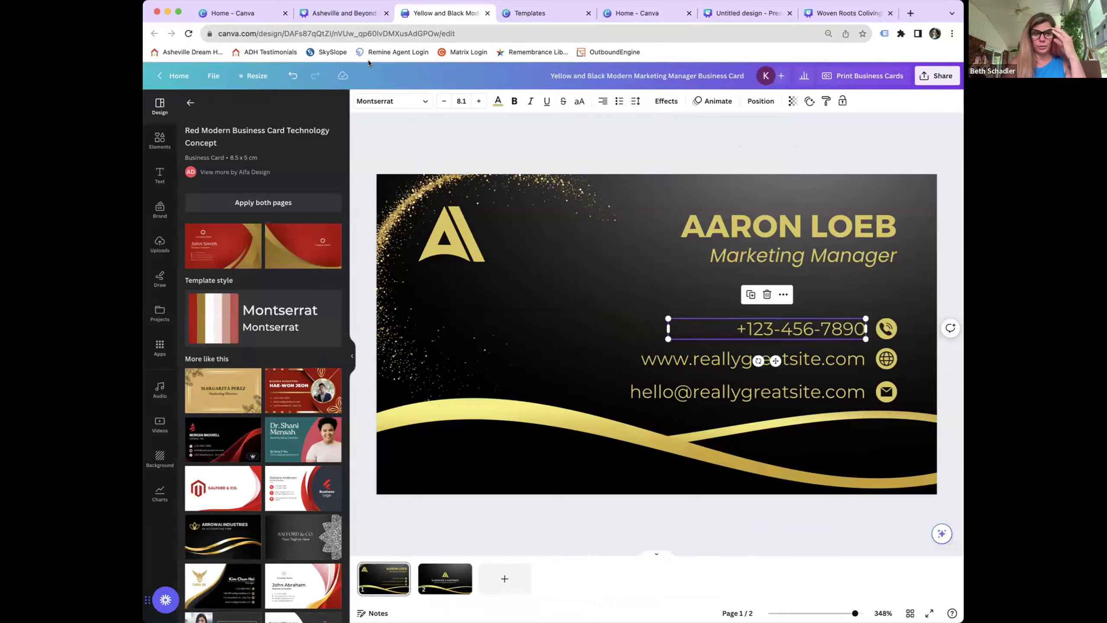
Return to the Canva home page and examine the suggested design types and recent designs.
click(255, 14)
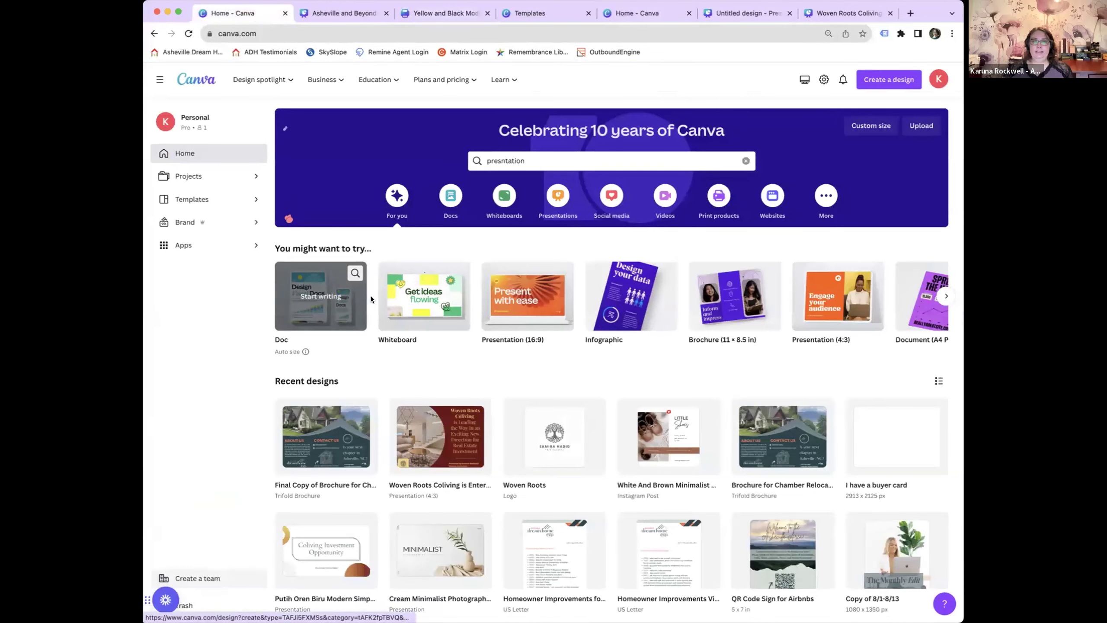
scroll(537, 377, down, 1)
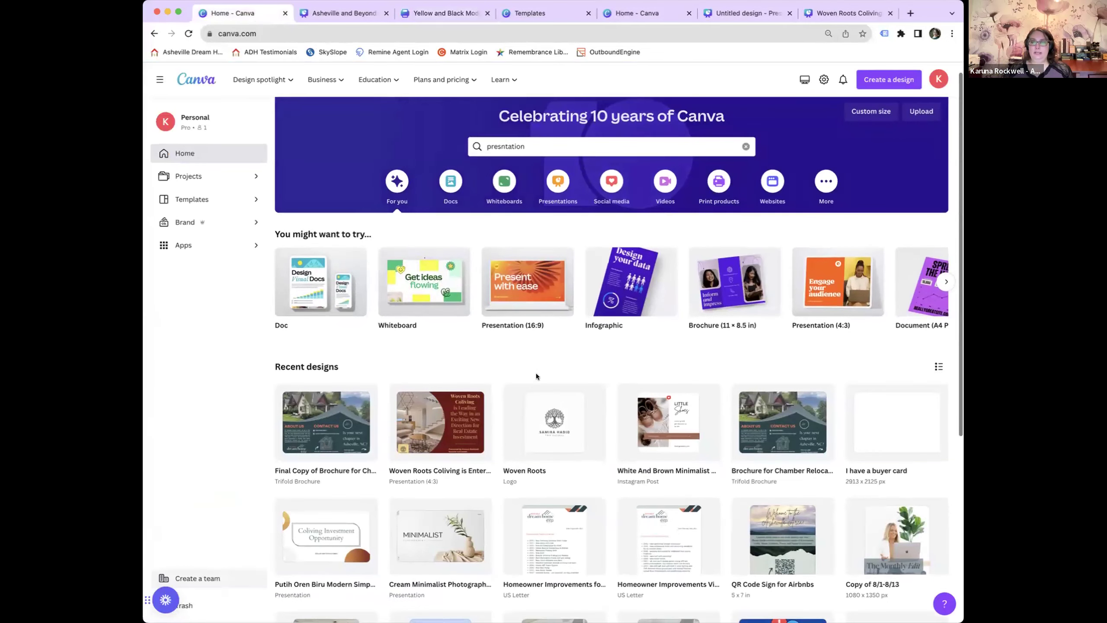
scroll(535, 372, down, 1)
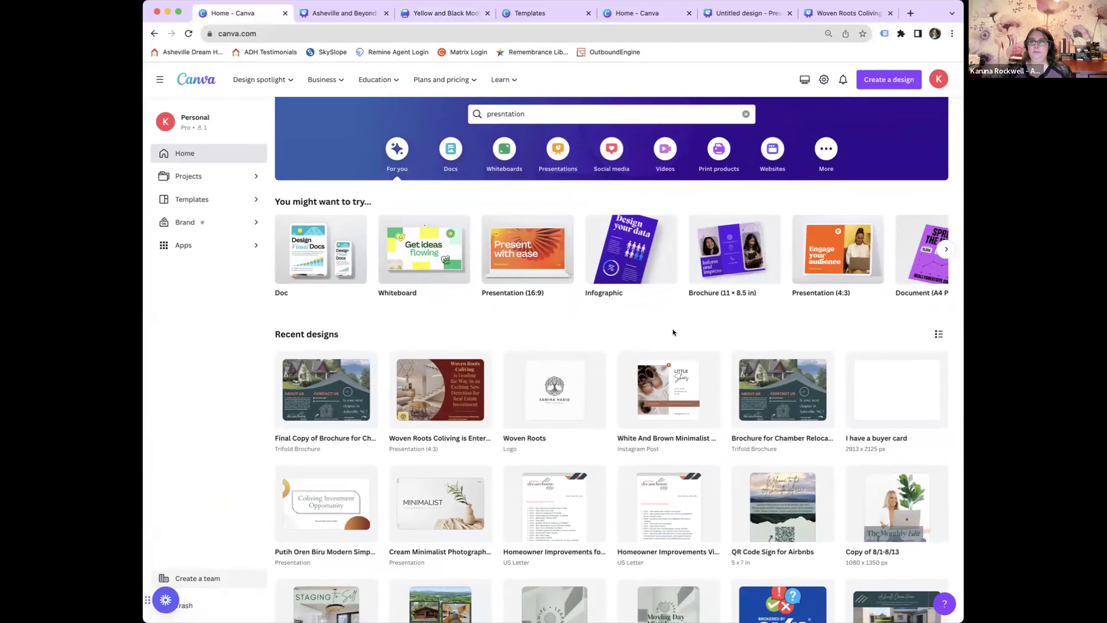
scroll(678, 320, up, 2)
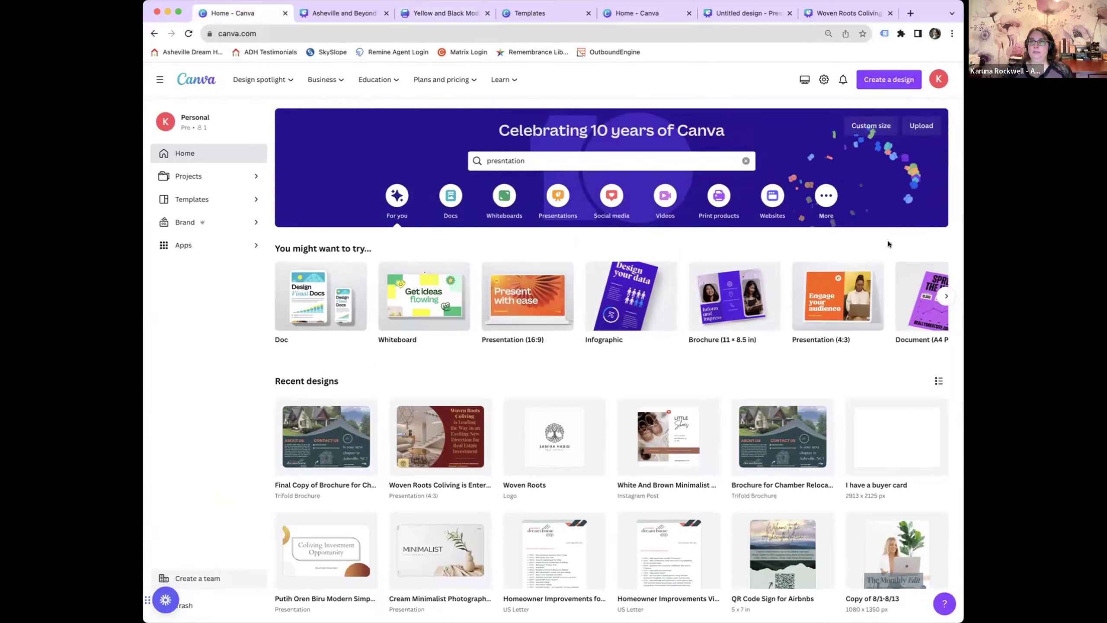
scroll(888, 281, right, 3)
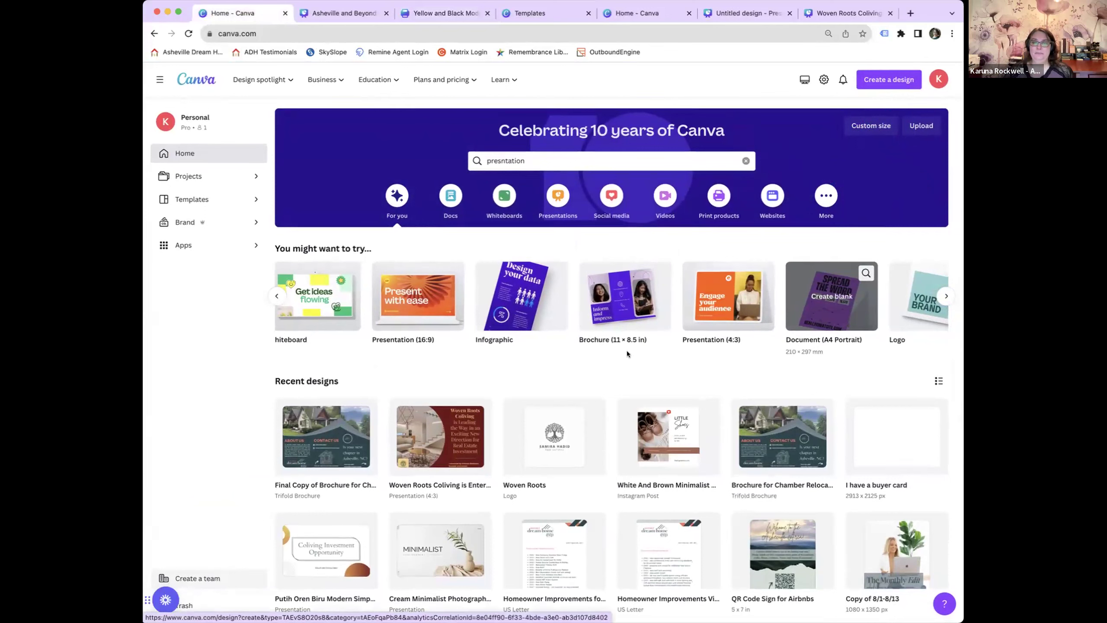
scroll(510, 305, left, 3)
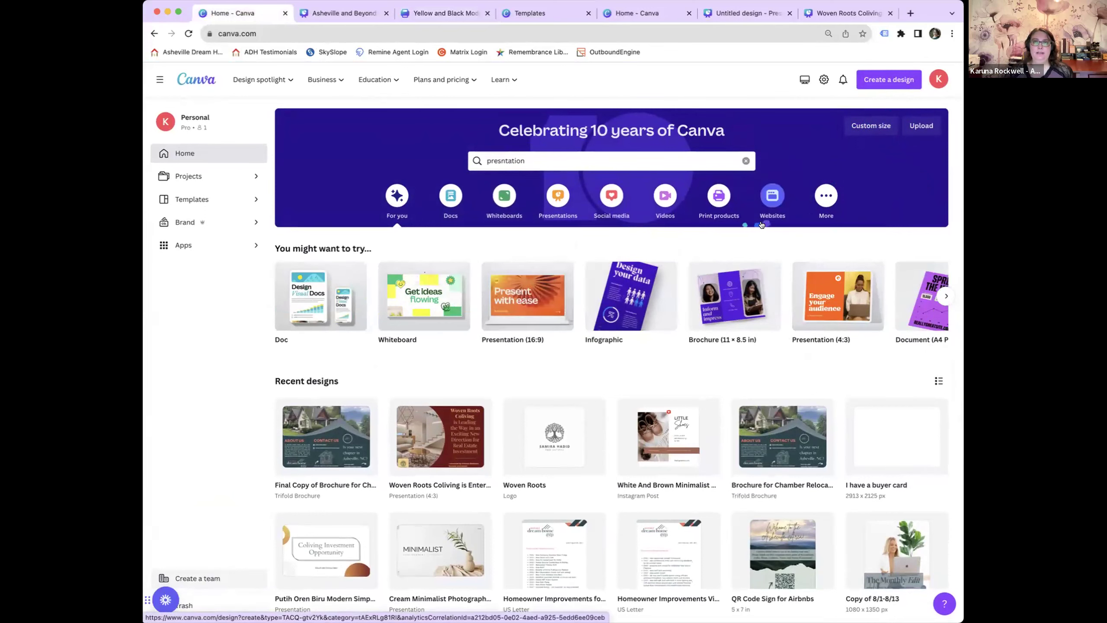
Examine the additional design types suggested on the home page, from infographics and graphs through reports, proposals and graphic organizers.
click(826, 197)
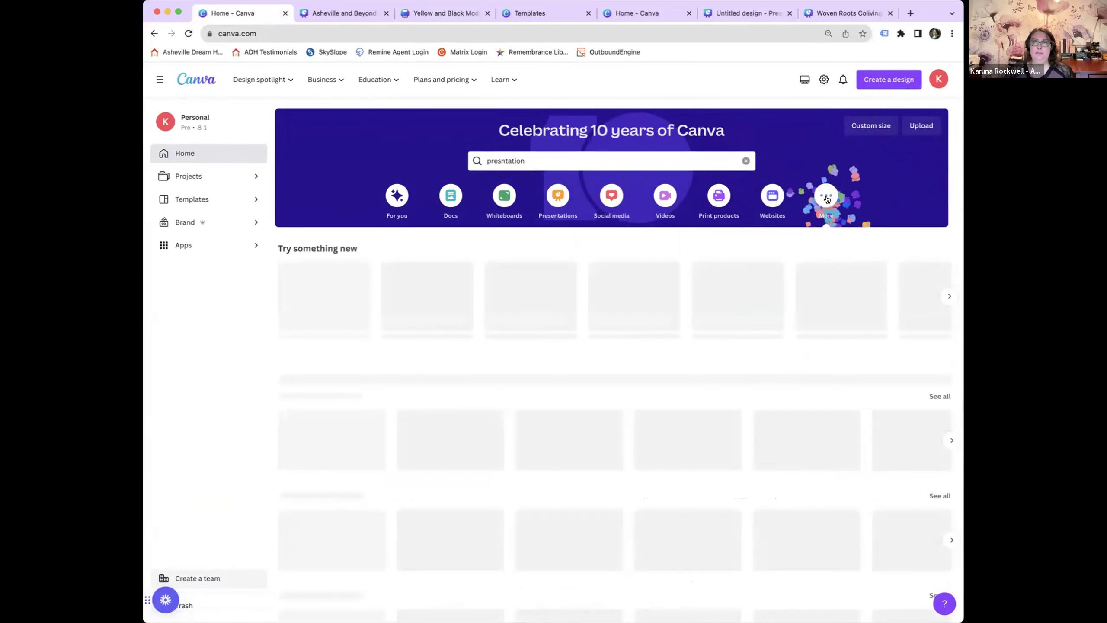
scroll(661, 317, right, 1)
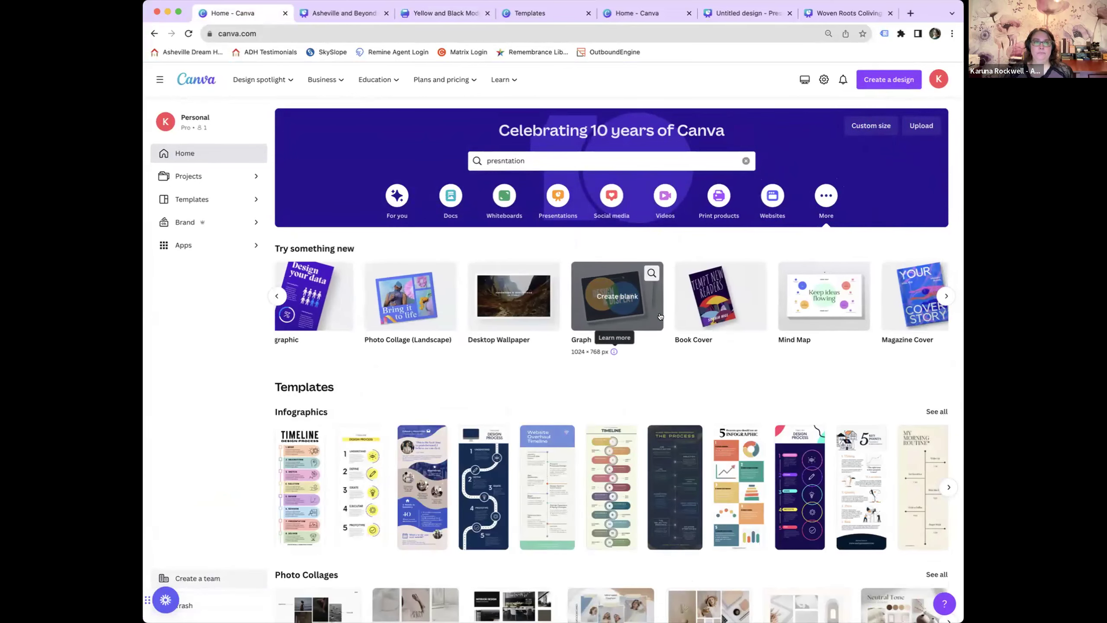
scroll(621, 344, right, 5)
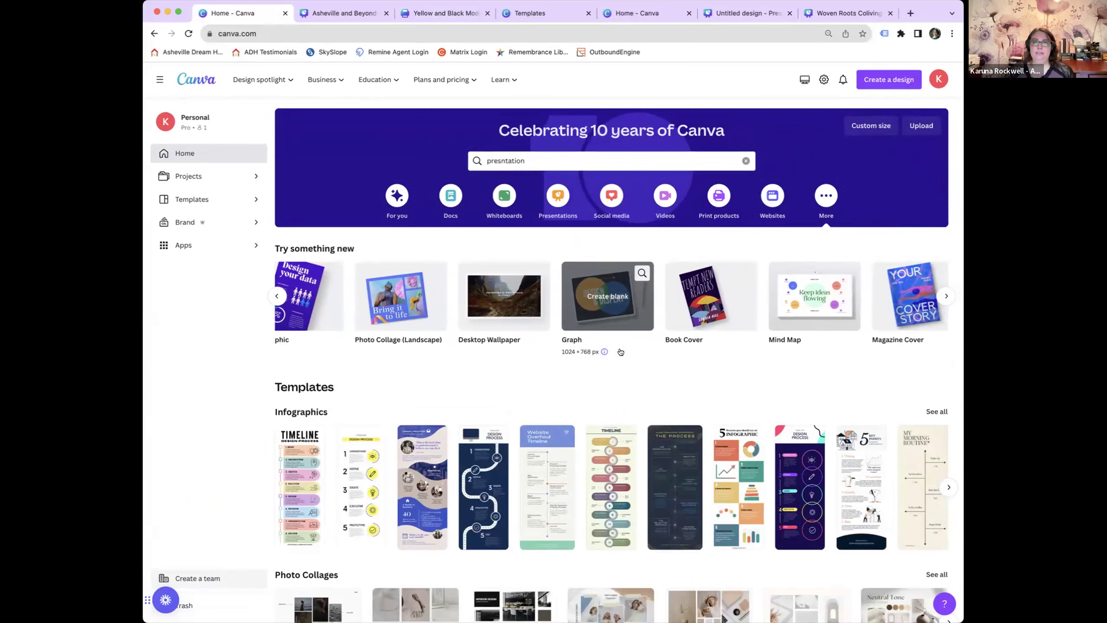
scroll(621, 345, right, 5)
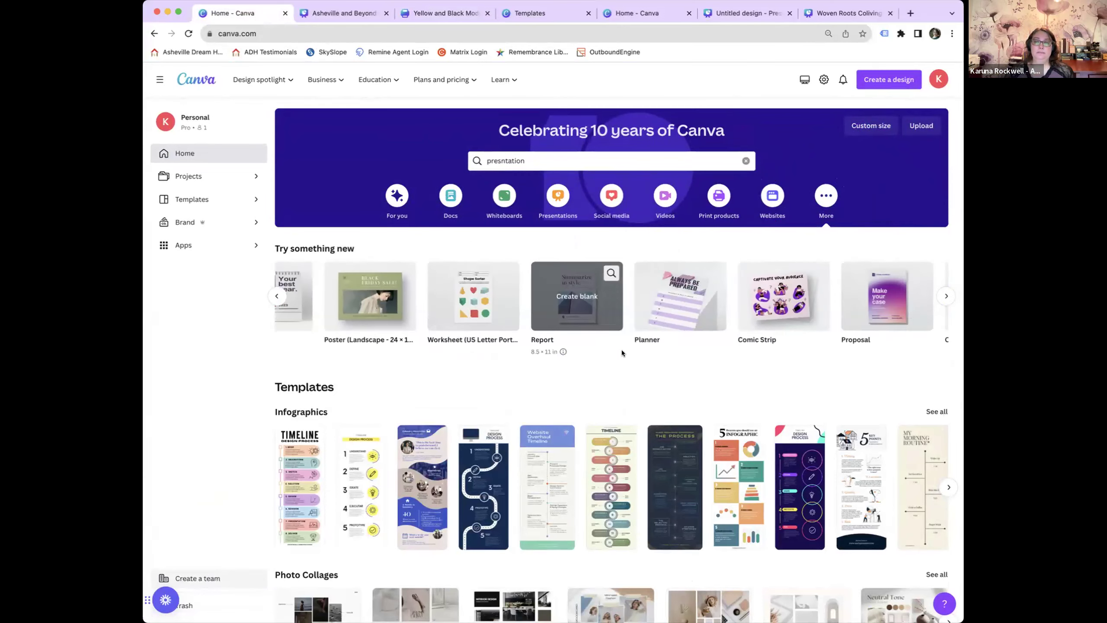
scroll(734, 351, right, 5)
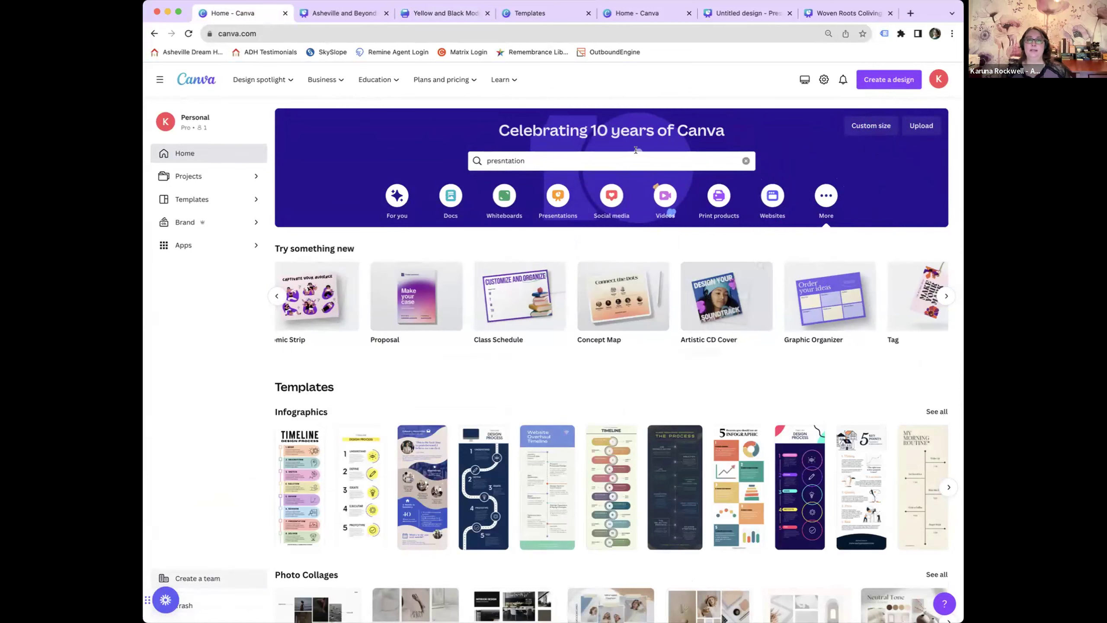
Search the home page for logo, open the Logo template category and create a blank logo design.
click(618, 161)
text(logo)
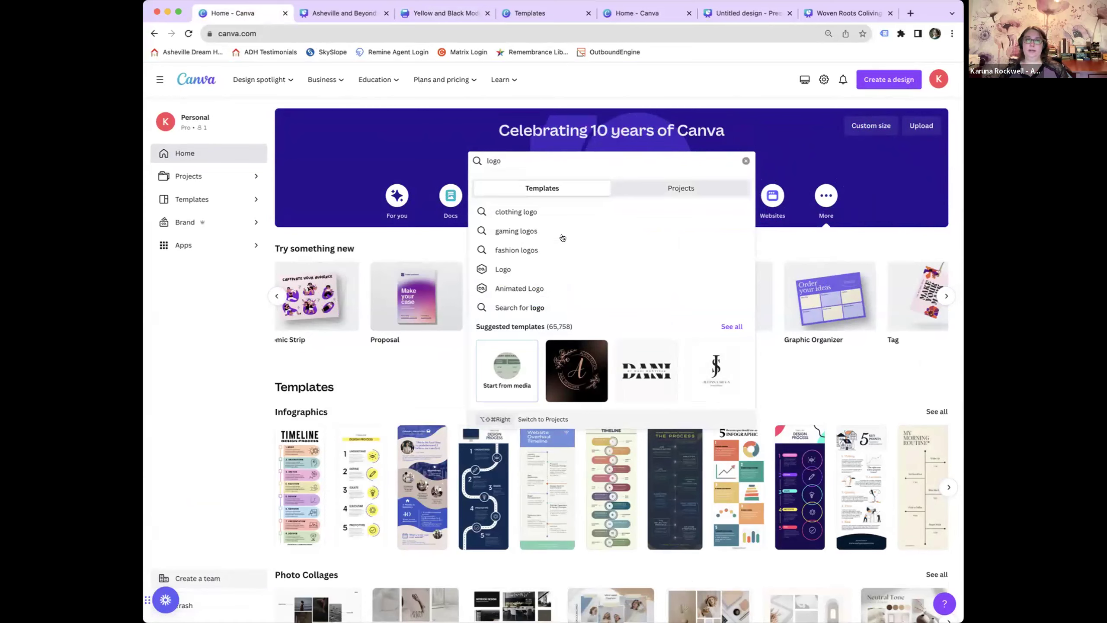
click(537, 268)
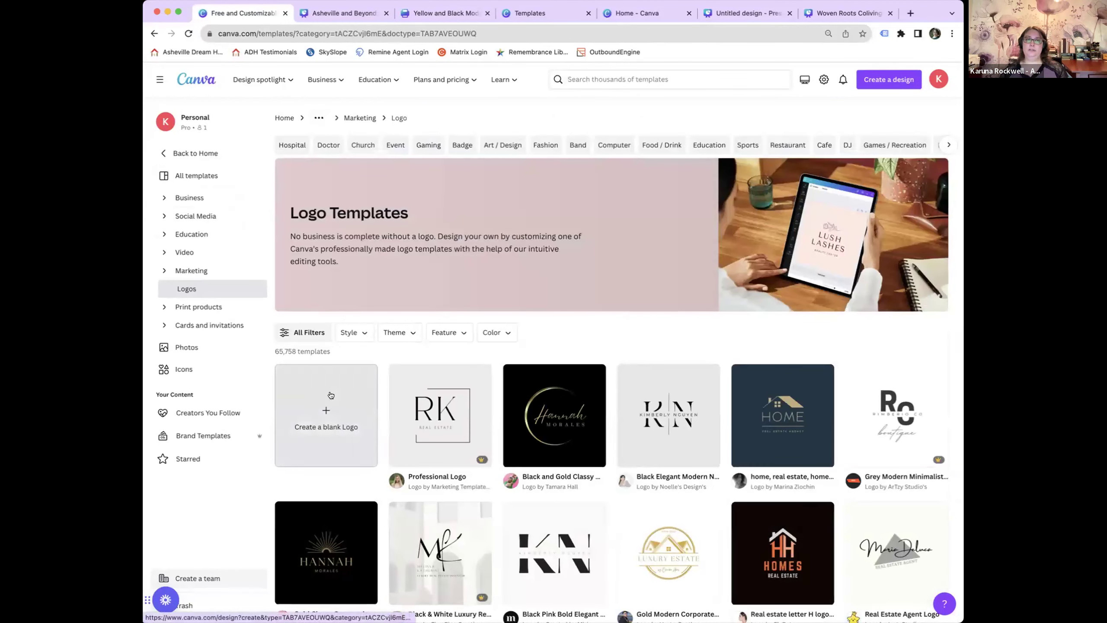
click(320, 432)
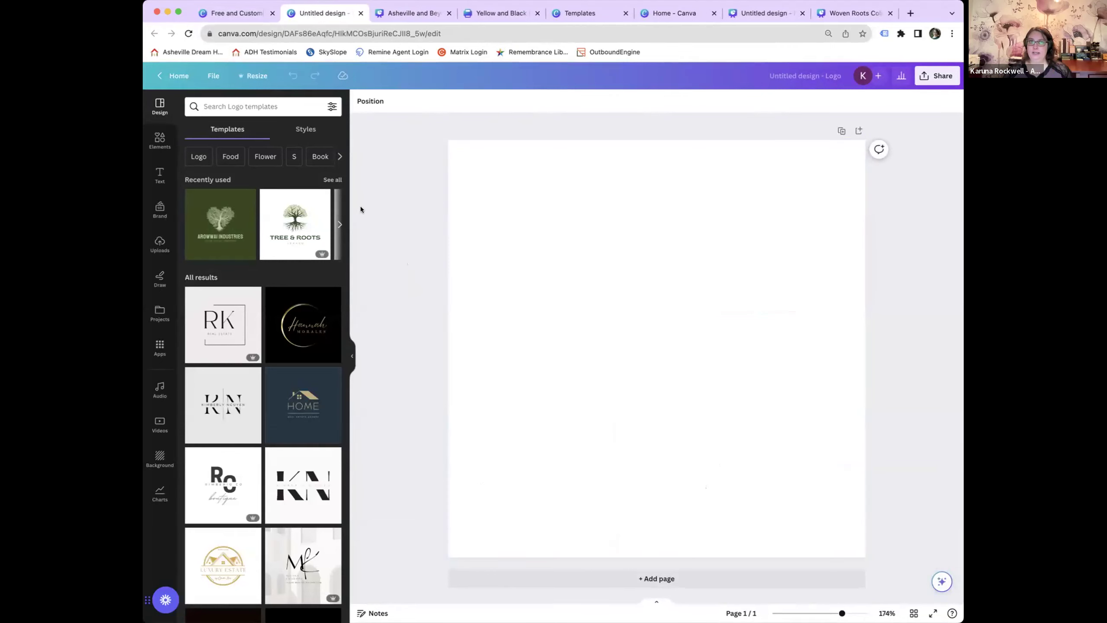
Return to the logo templates, look over the suggested types for creating a design, and go back to the home page.
click(255, 14)
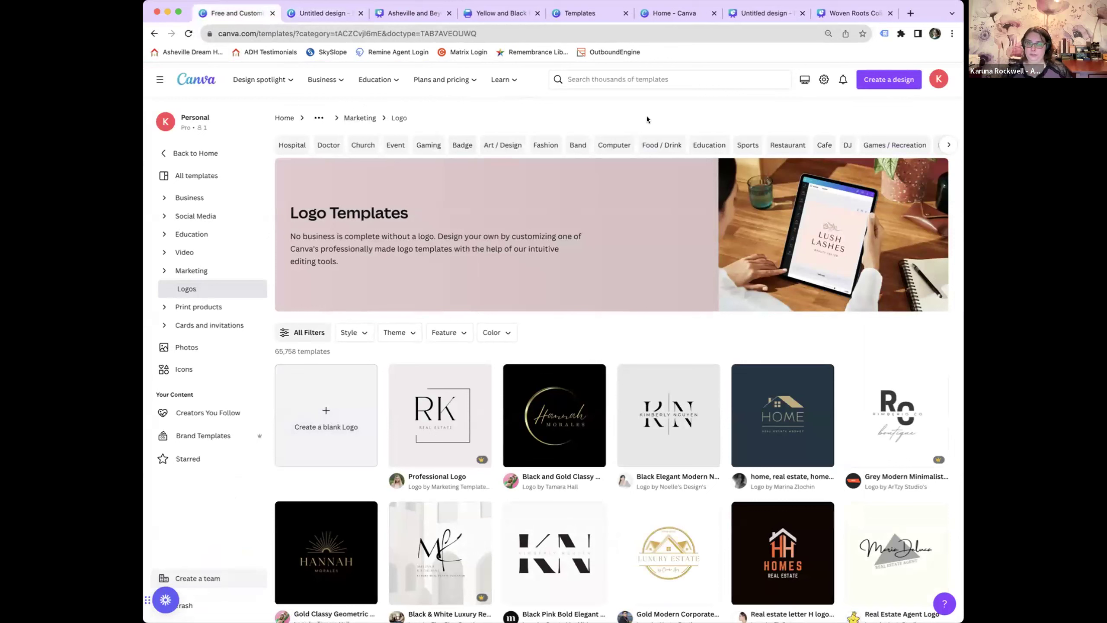
click(880, 80)
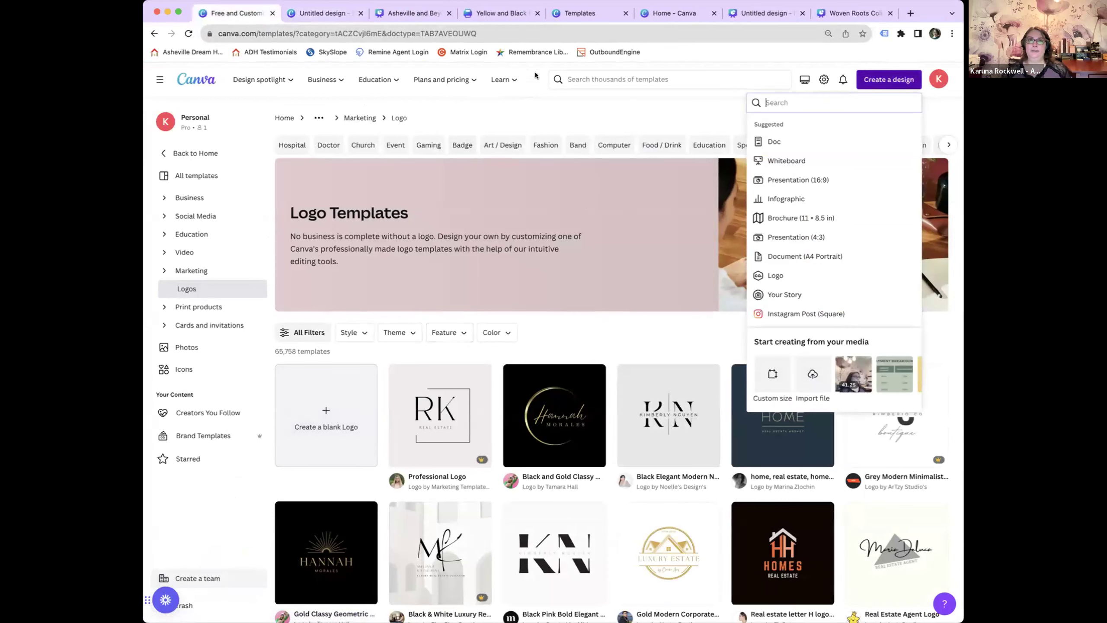
click(521, 103)
click(207, 80)
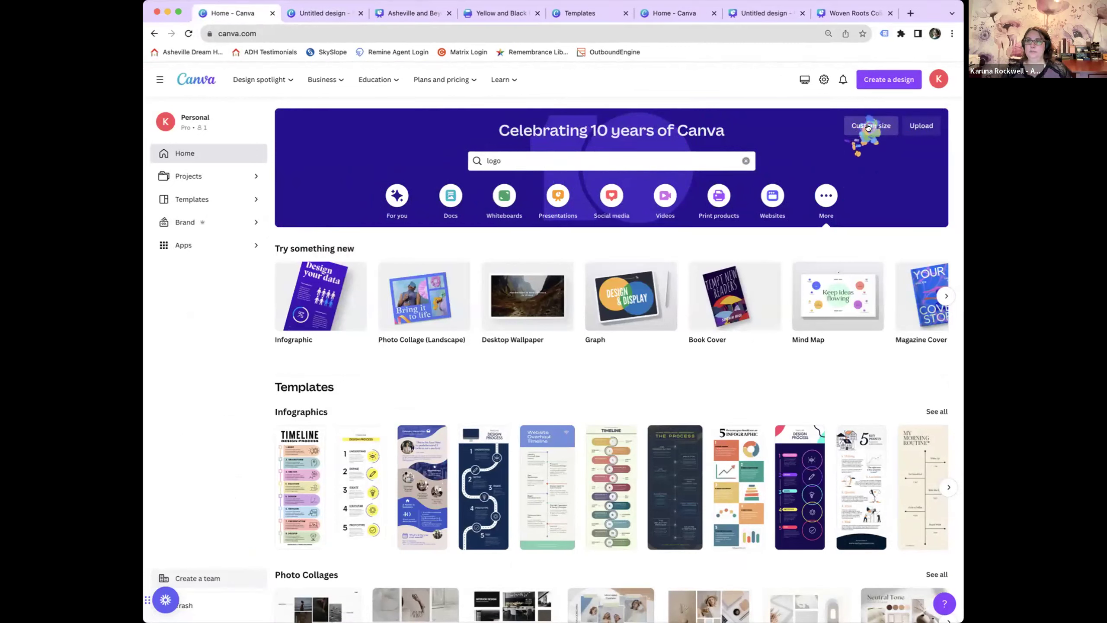
Create a new custom-size design 100 px wide and 100 px high.
click(866, 126)
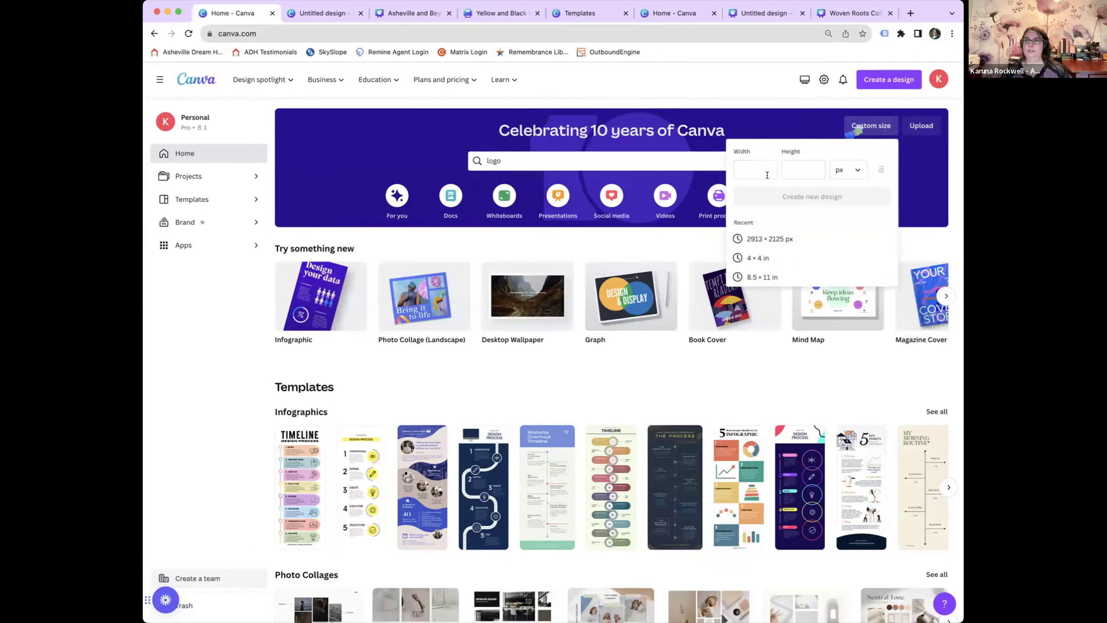
click(820, 167)
text(5)
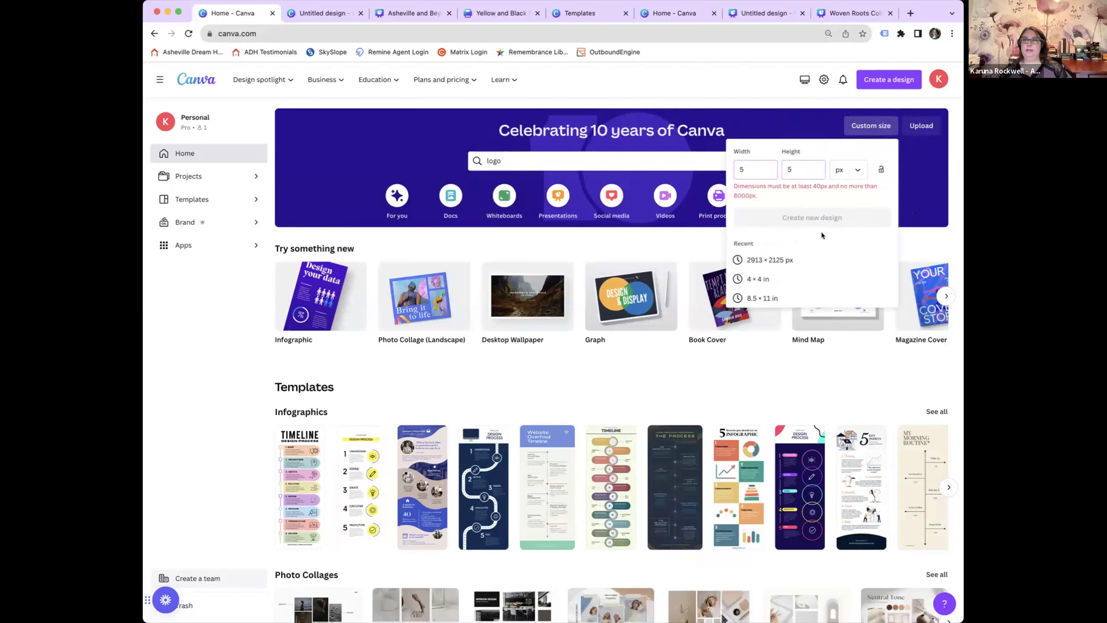
key(BackSpace)
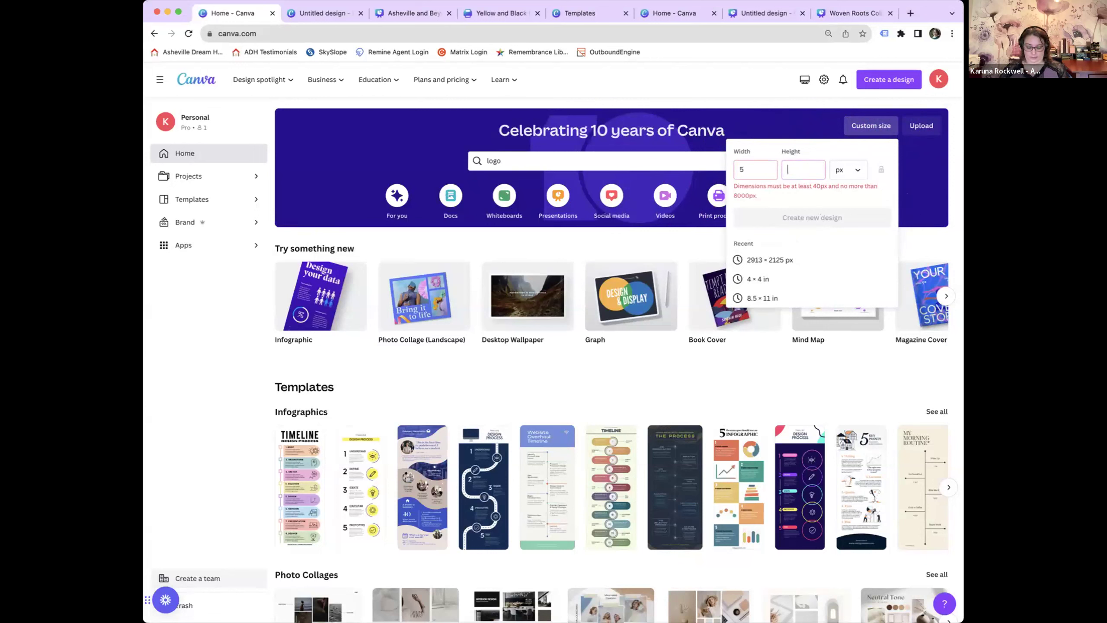
key(BackSpace)
text(100)
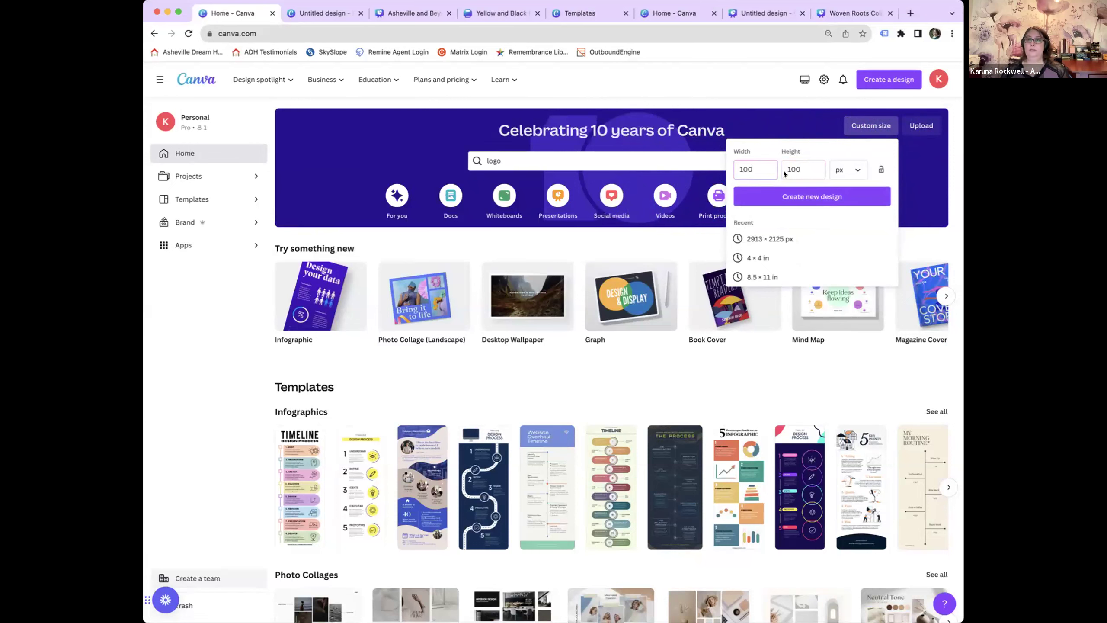
click(810, 194)
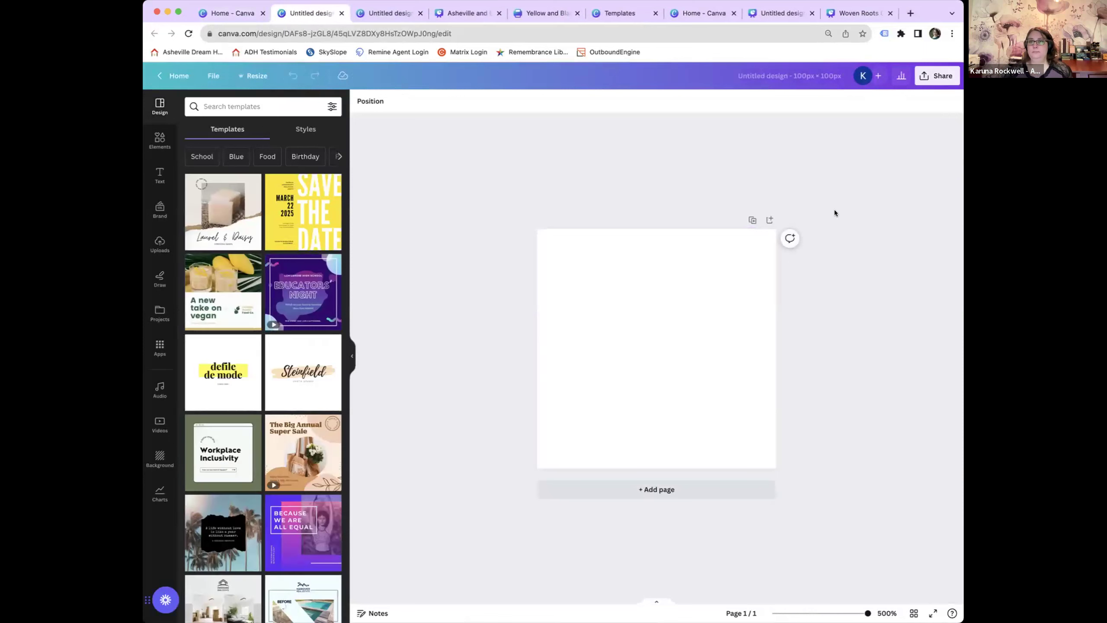
Return to the home page, view the units available for custom sizes, and close the custom size options.
click(235, 13)
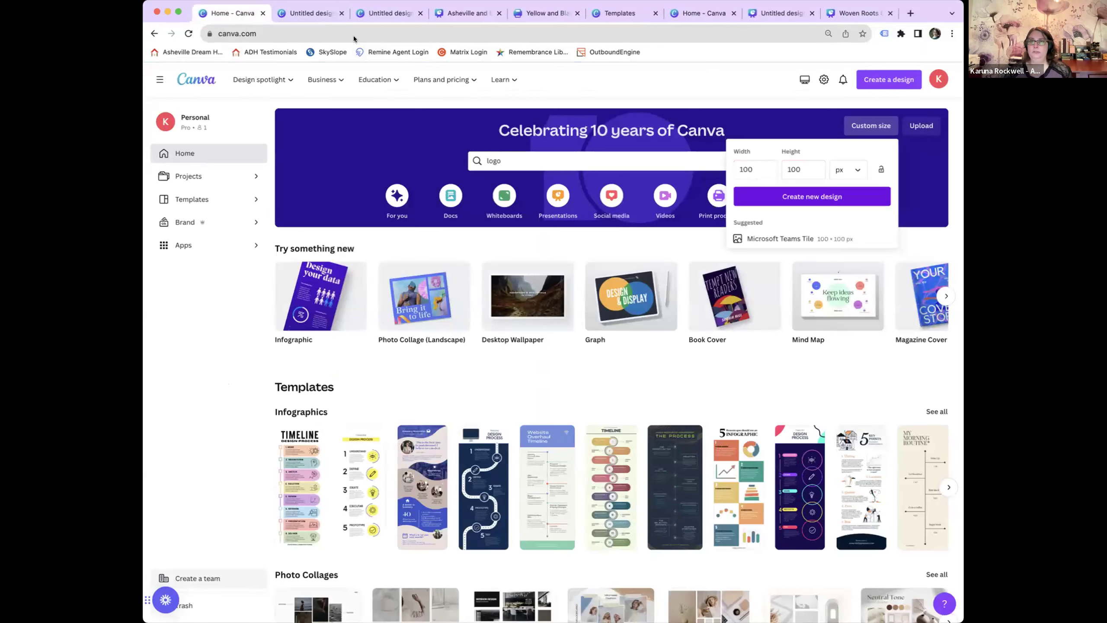
click(848, 171)
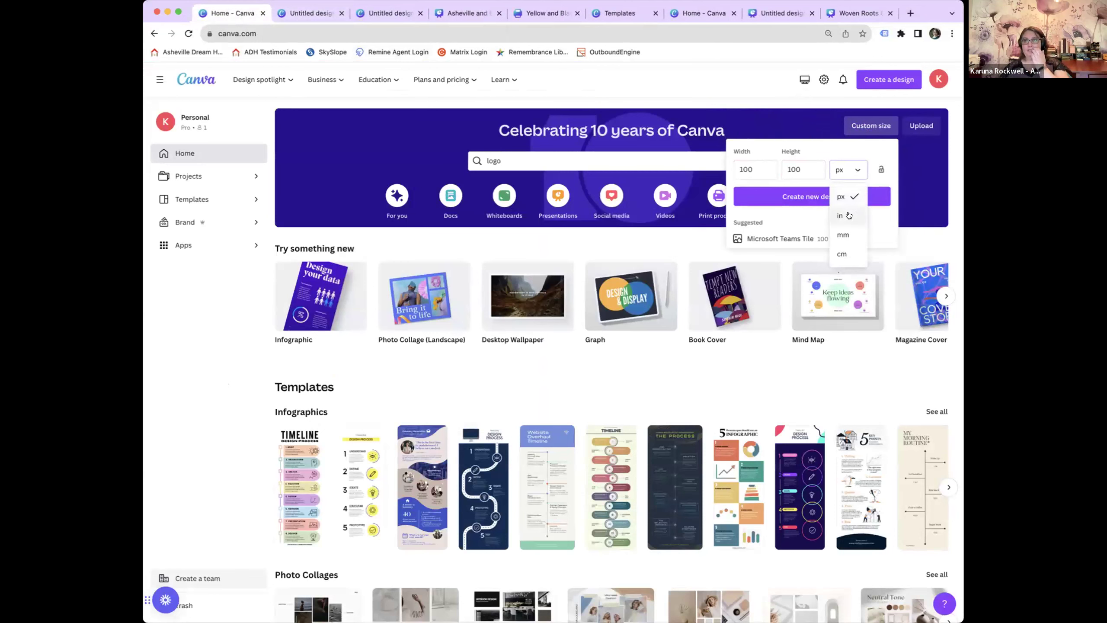
scroll(853, 253, down, 1)
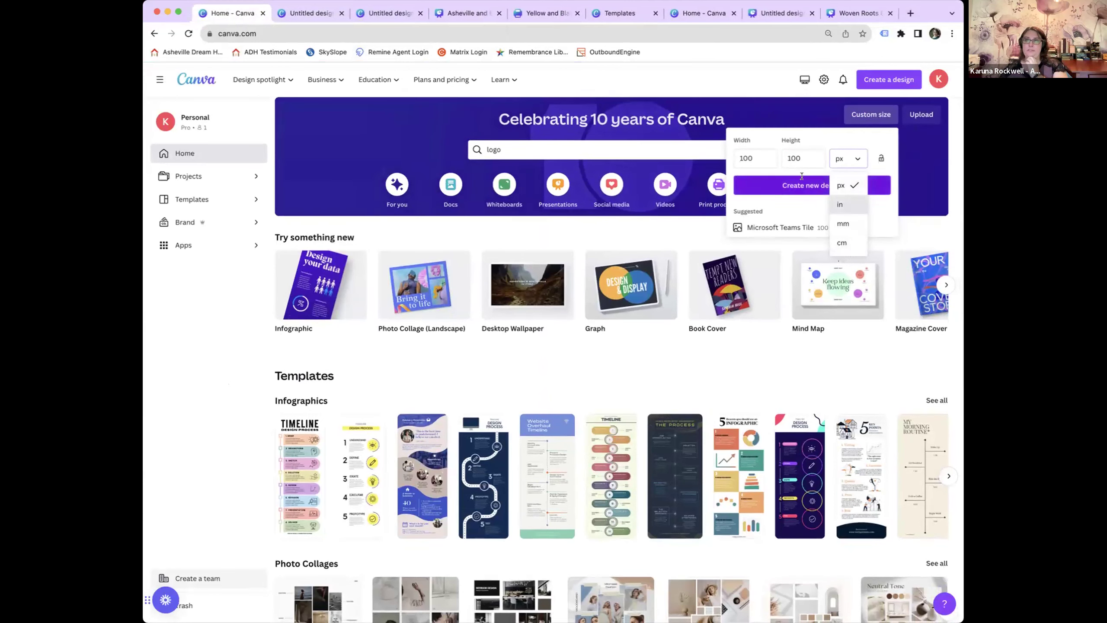
click(852, 180)
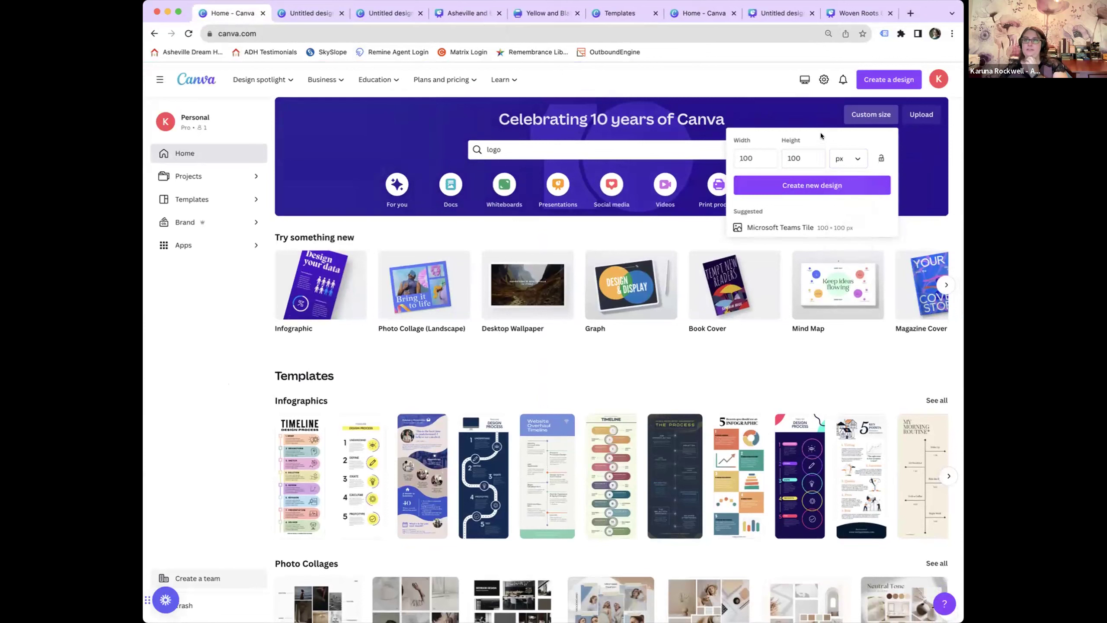
click(747, 82)
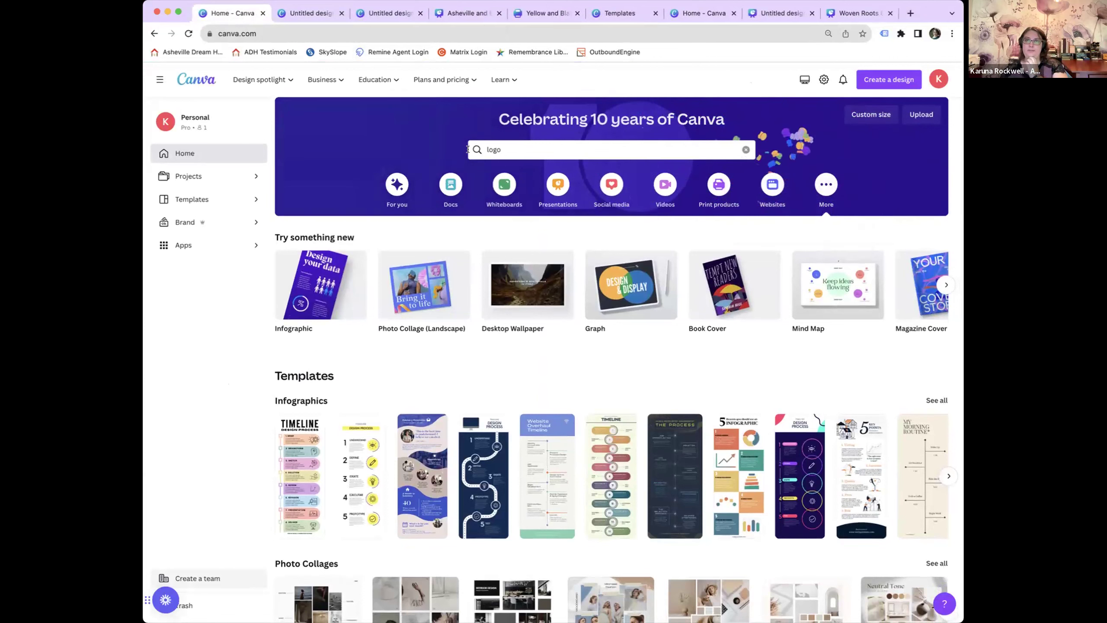
Switch to the Yellow and Black Modern Marketing Manager Business Card, examine its download file types, and return to the sharing options.
mouse_move(697, 280)
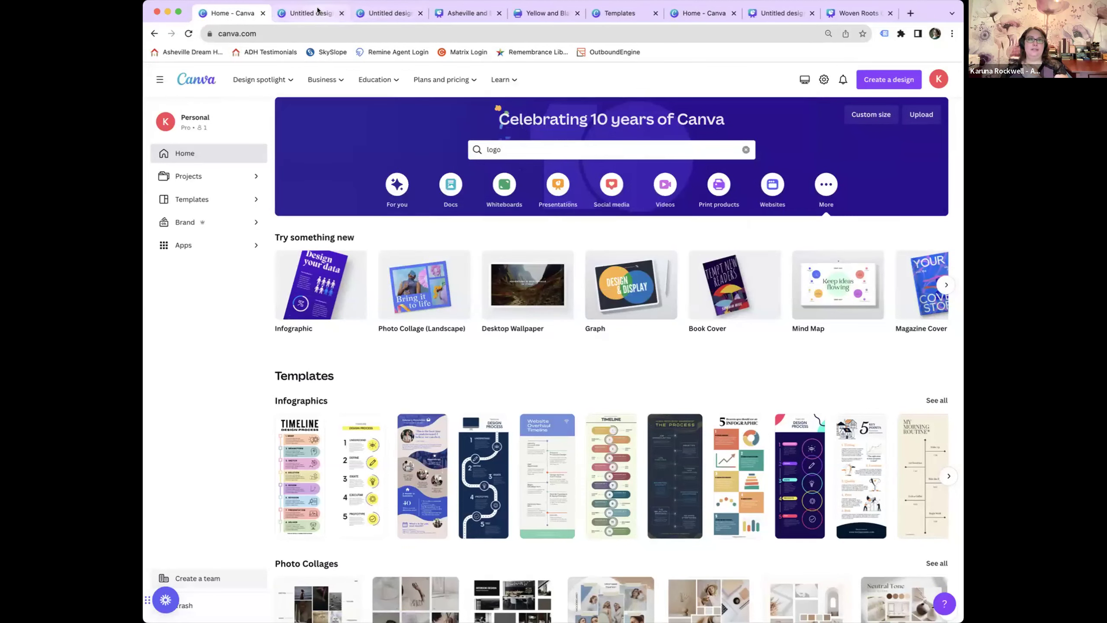
click(318, 12)
click(383, 16)
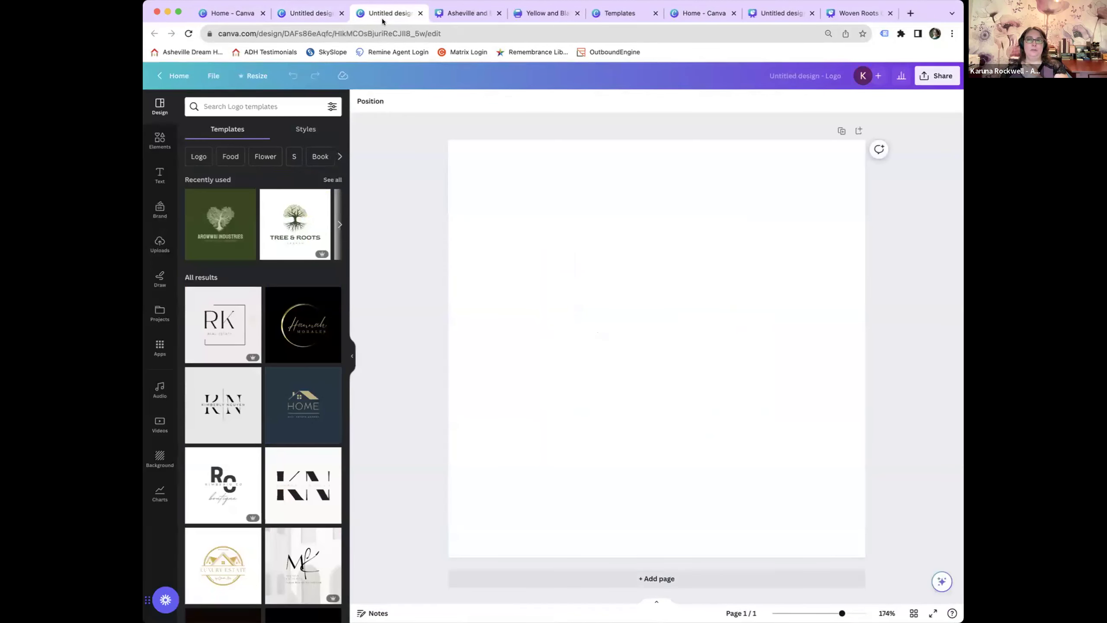
click(449, 15)
click(552, 12)
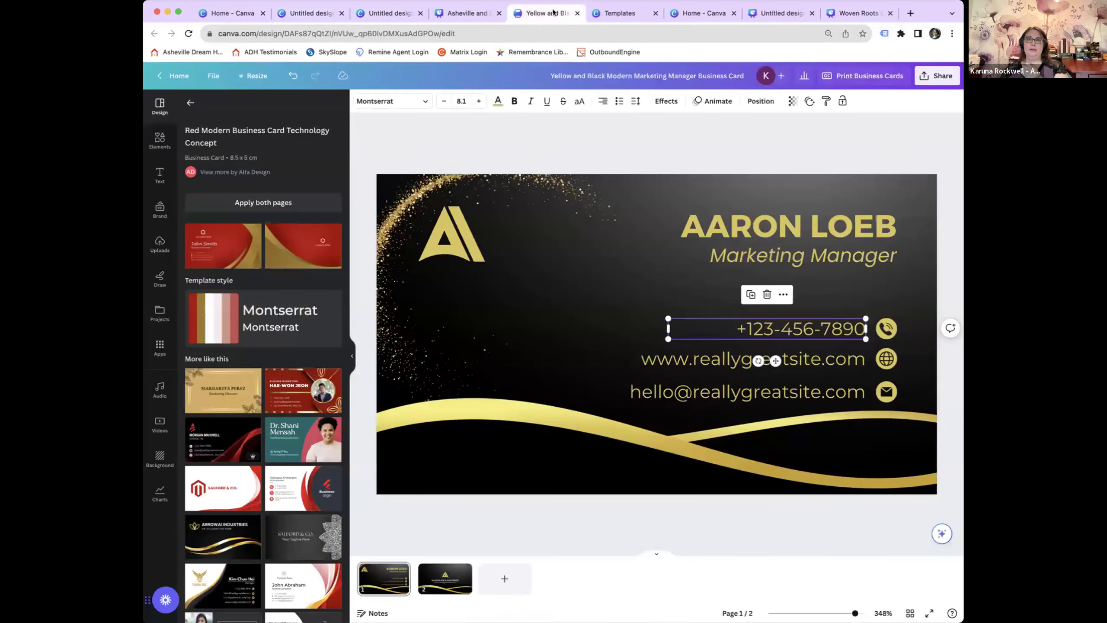
click(927, 81)
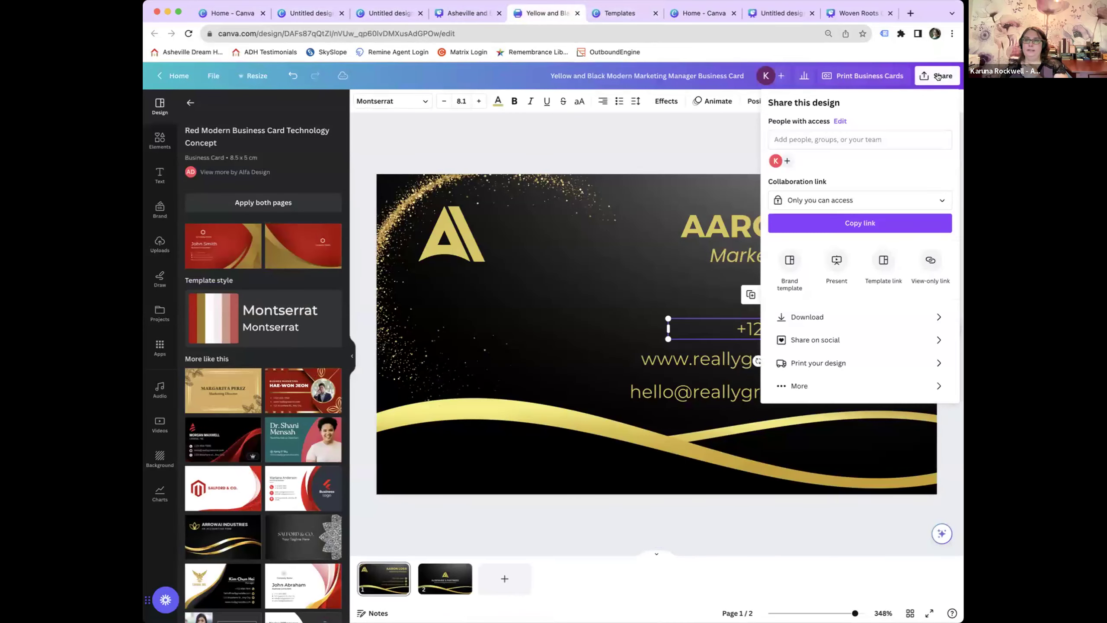
click(810, 317)
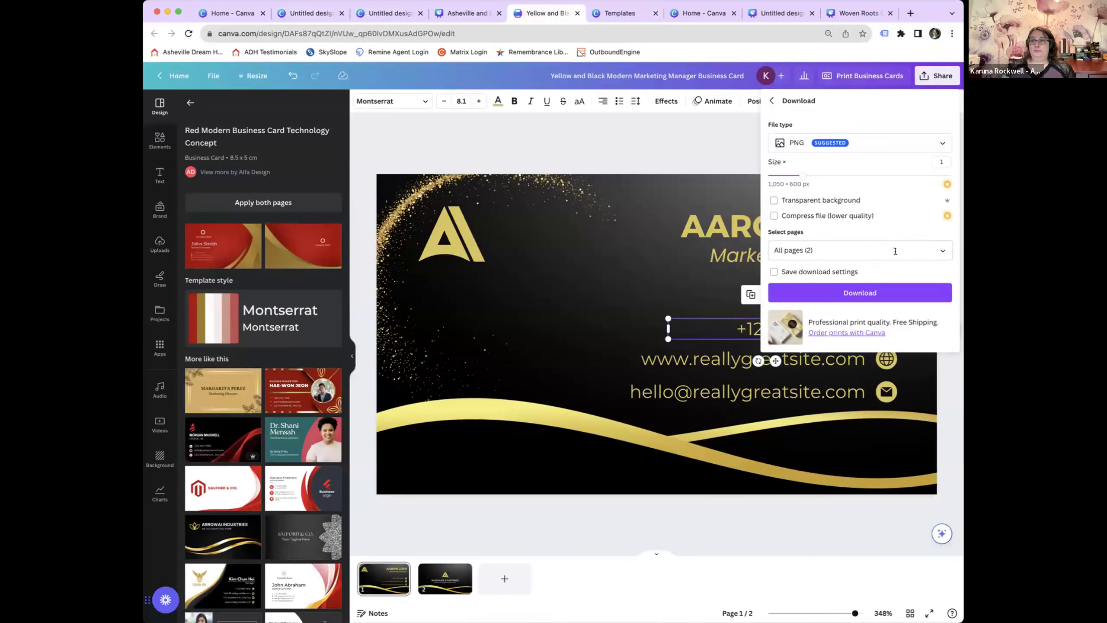
click(876, 143)
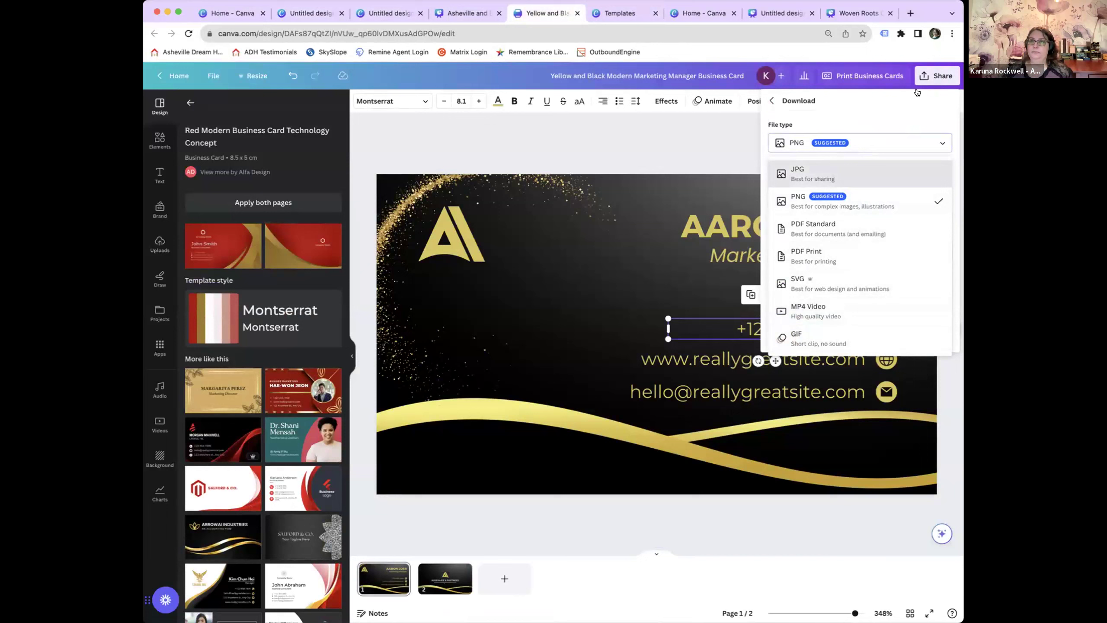
click(771, 98)
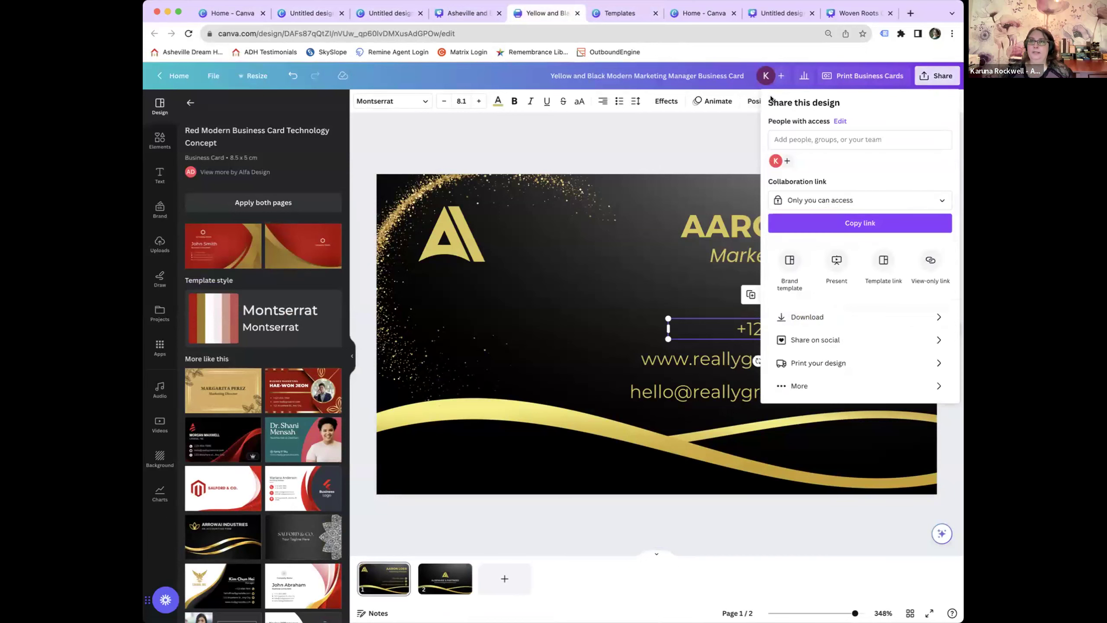
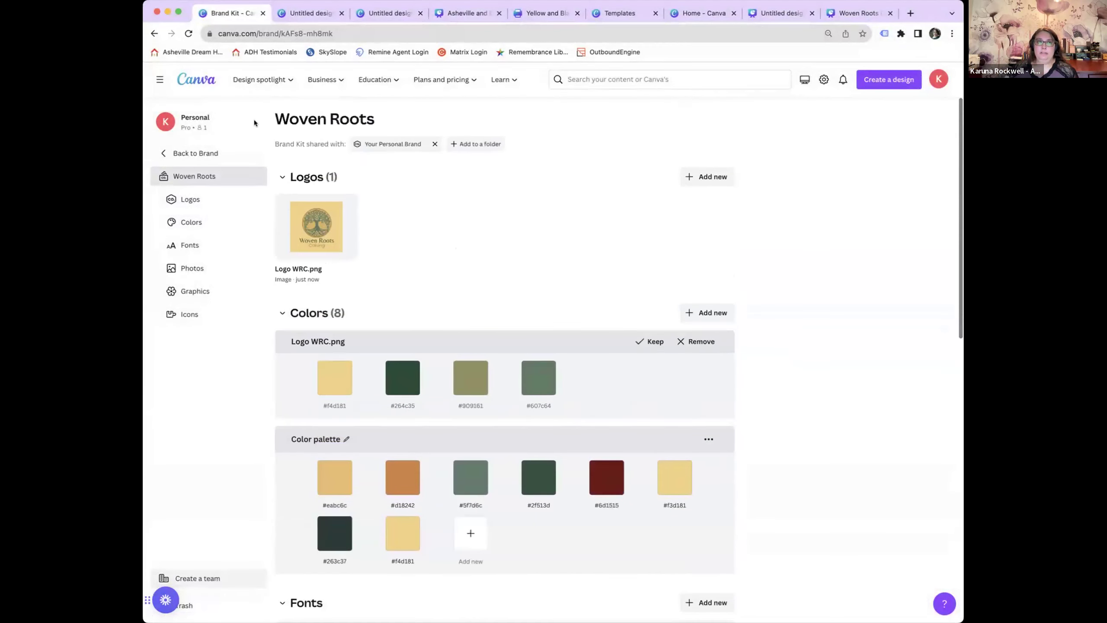
Leave the Woven Roots brand kit and open the ADH brand kit at its fonts section.
click(194, 154)
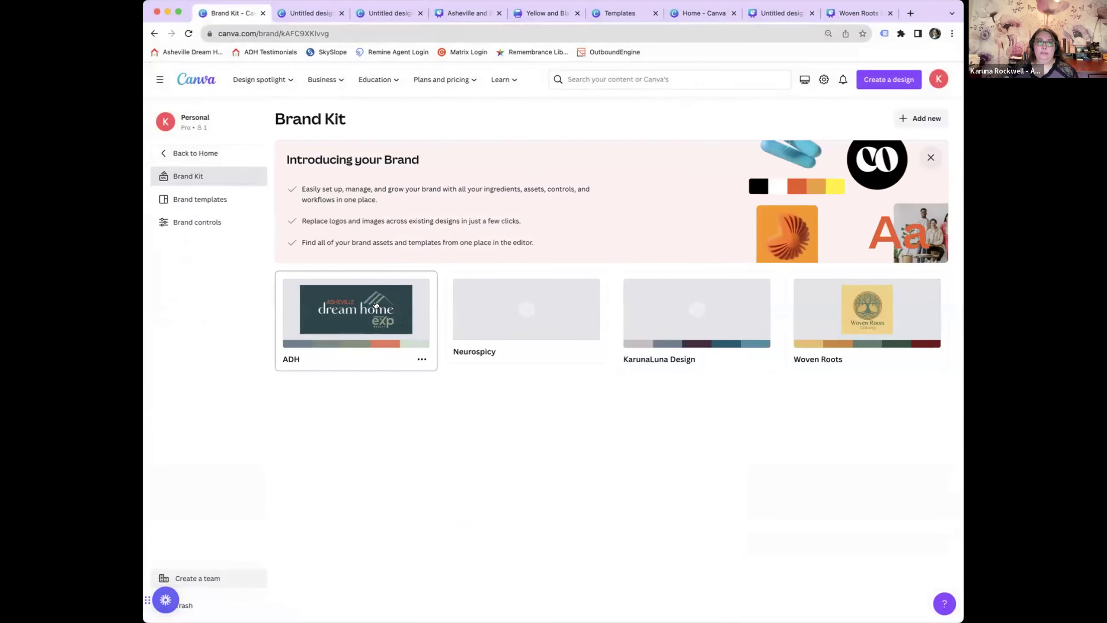
click(375, 305)
scroll(452, 338, down, 10)
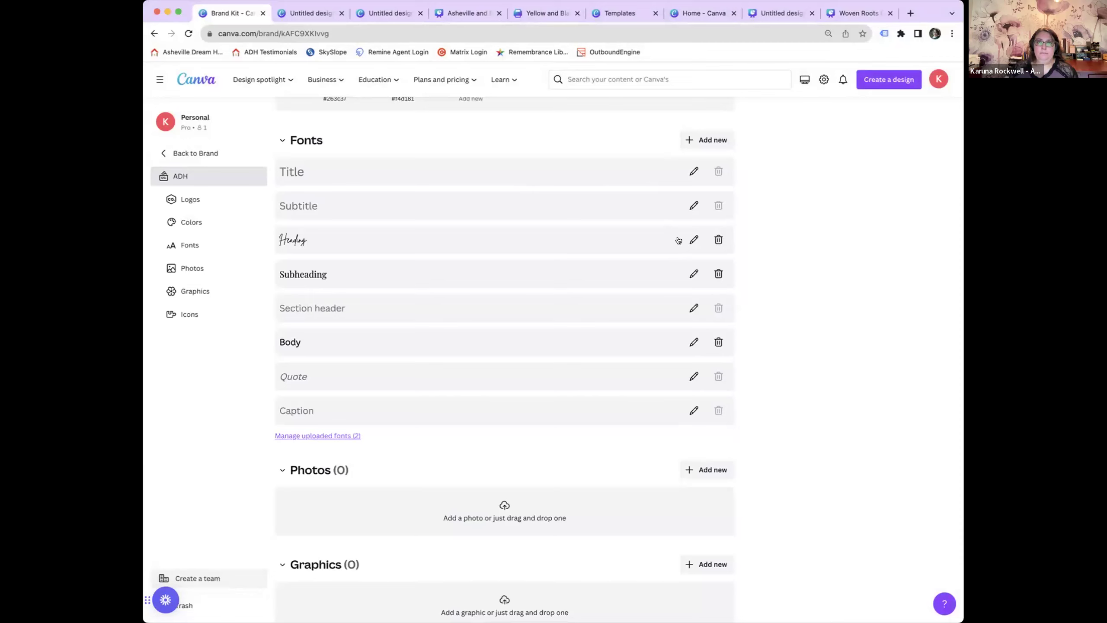
Set the font size of the ADH brand kit's Heading style to 80 and save it.
click(357, 240)
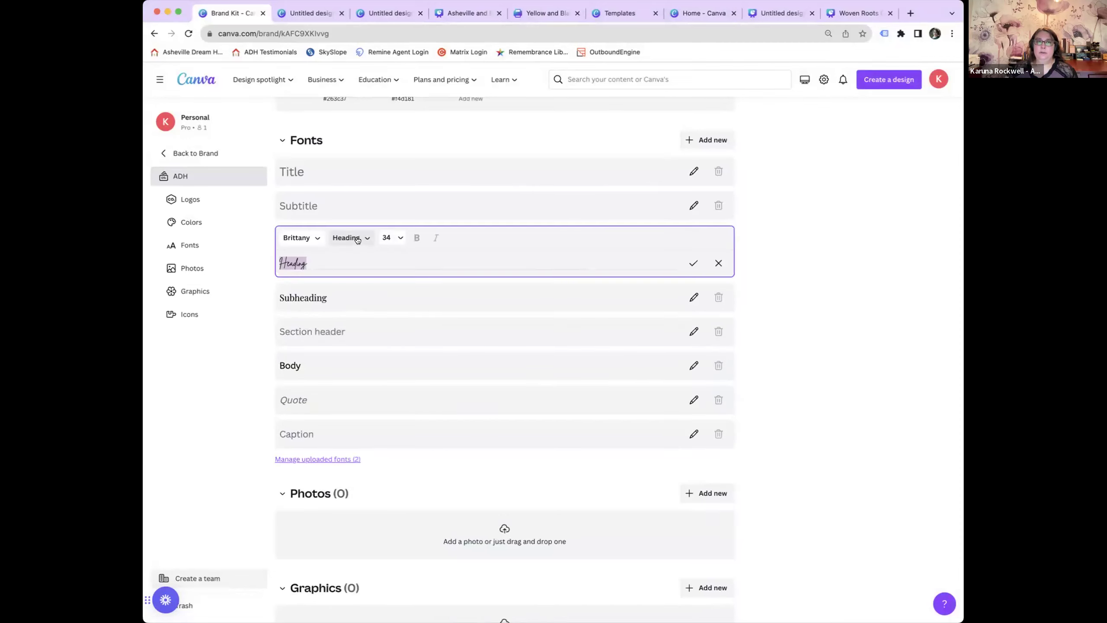
click(394, 238)
click(386, 235)
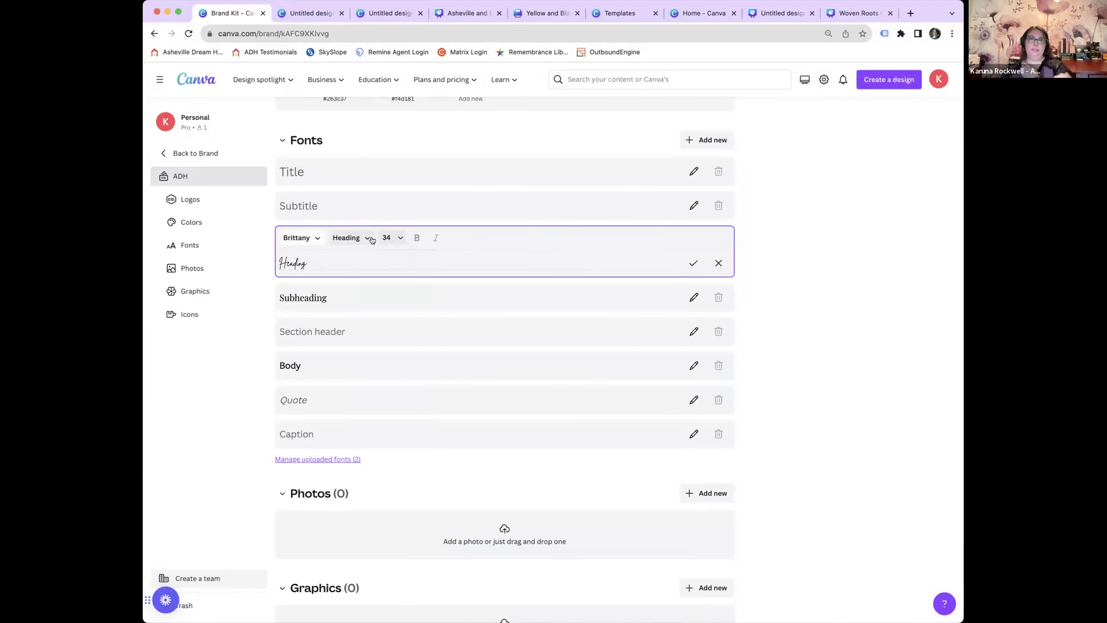
click(400, 238)
scroll(398, 339, down, 6)
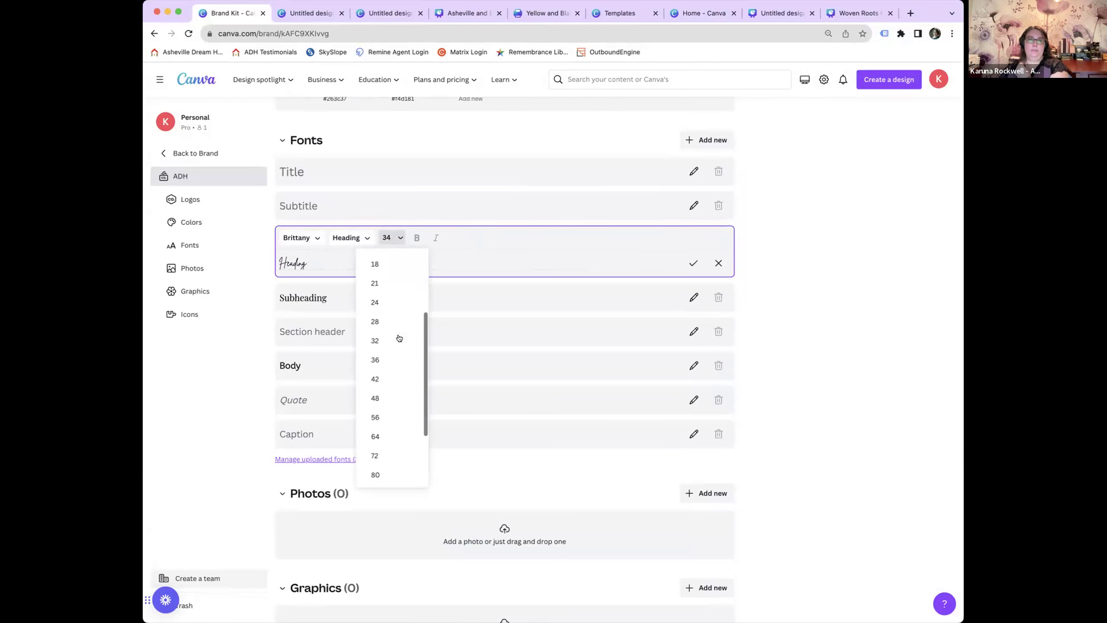
click(390, 326)
click(377, 382)
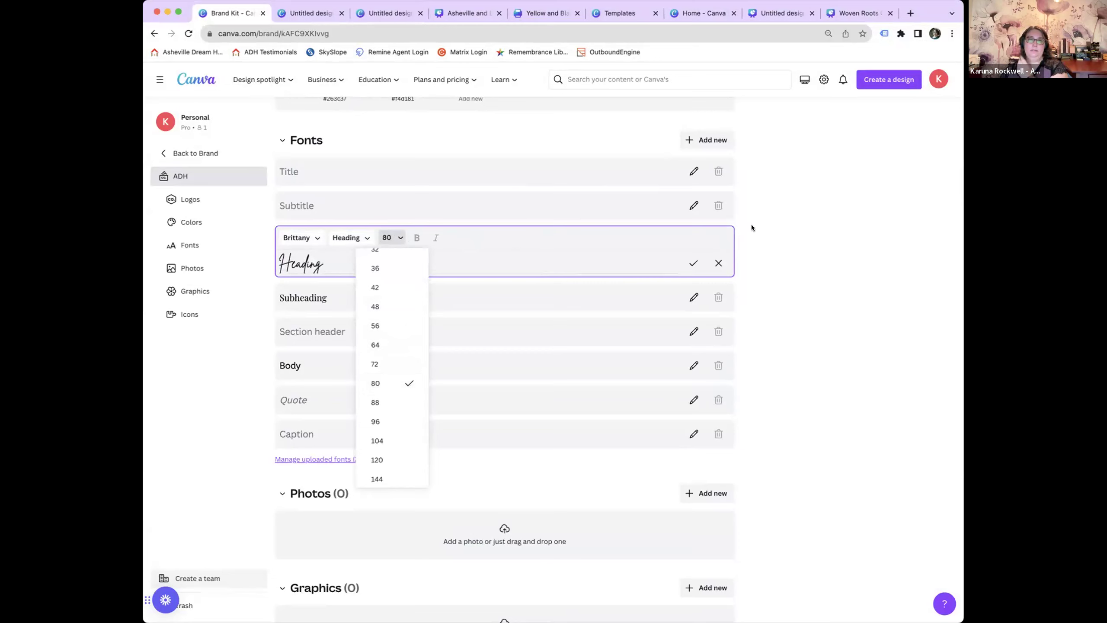
click(691, 263)
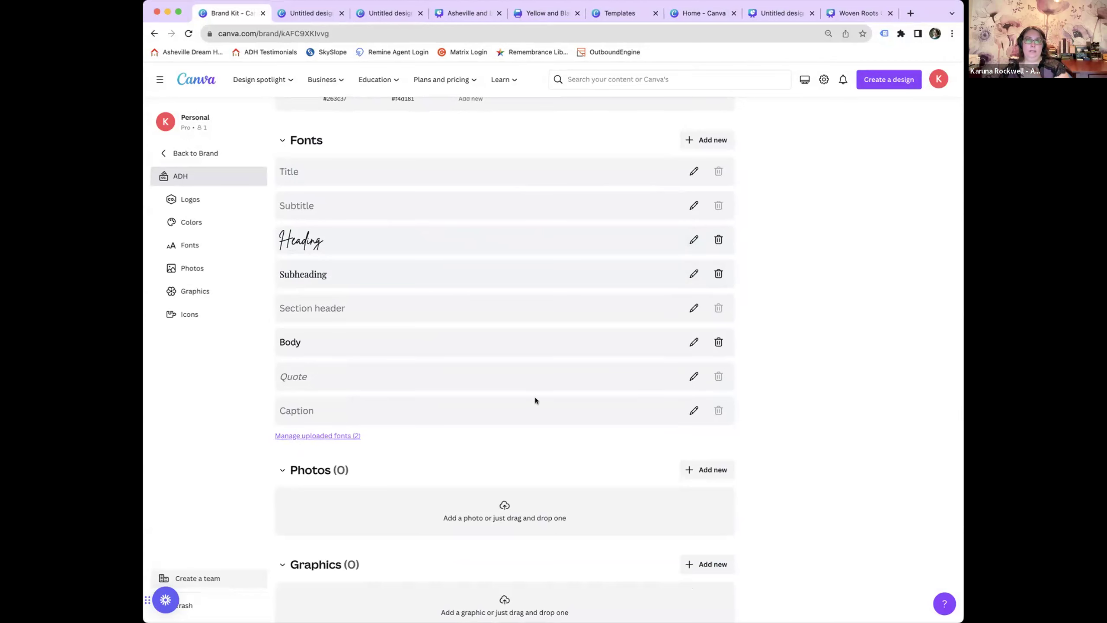
scroll(533, 402, down, 3)
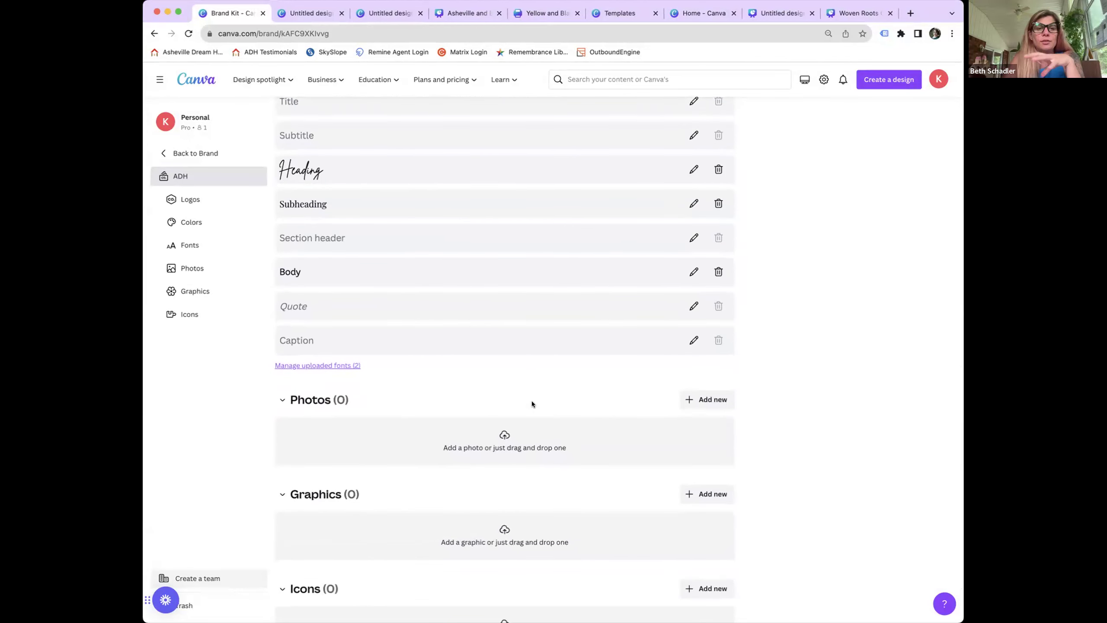
Switch to the 100 px by 100 px design, reload it, and add a heading in the ADH brand style.
click(318, 14)
click(160, 175)
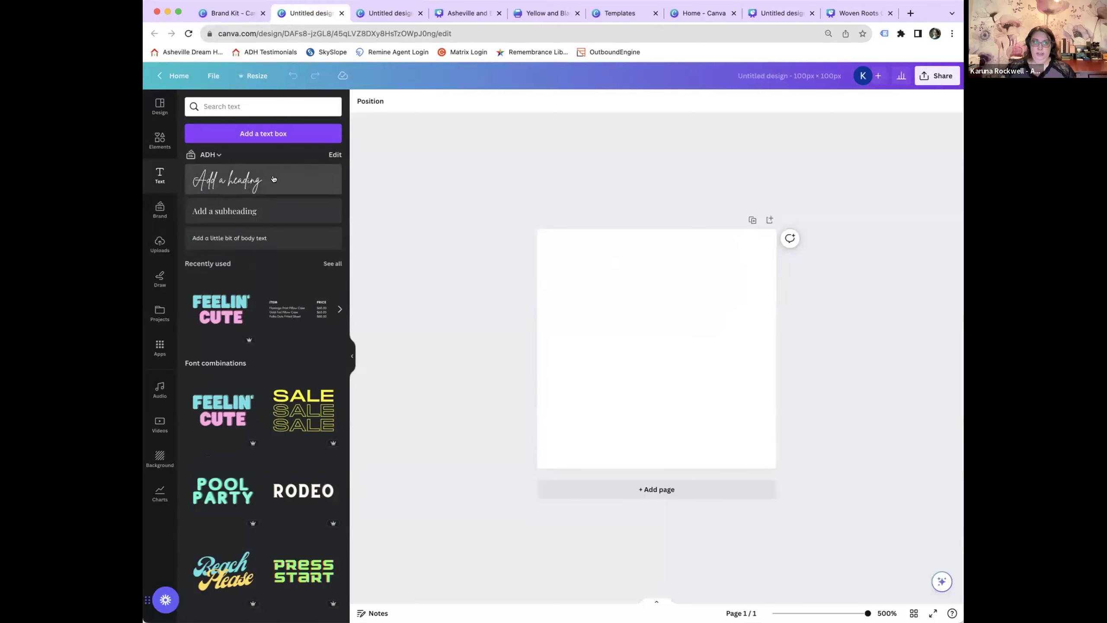
key(super+r)
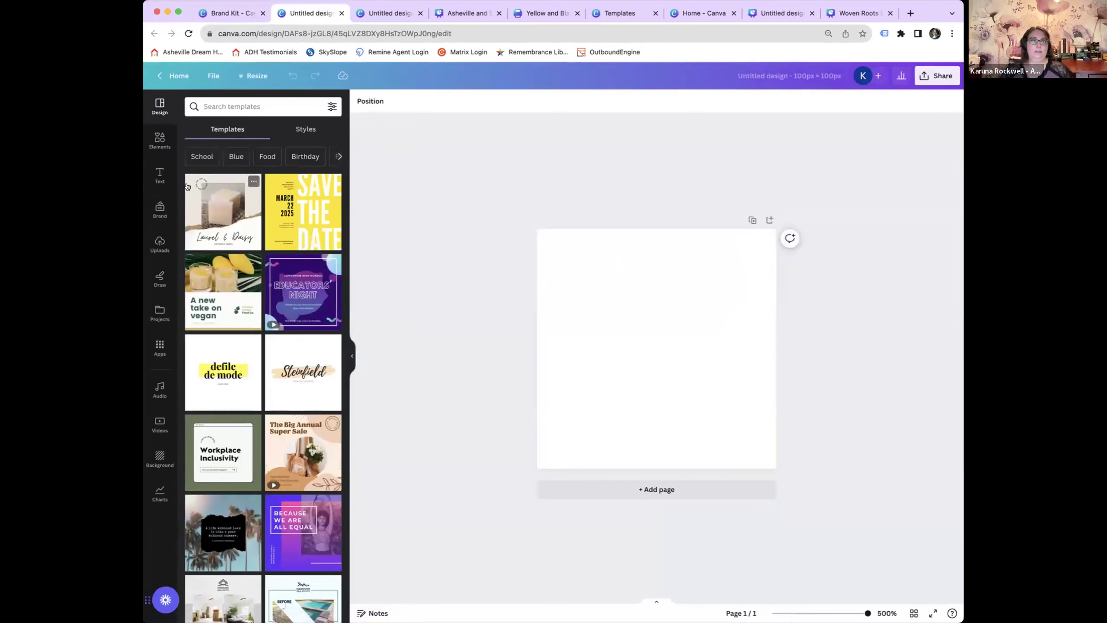
click(159, 174)
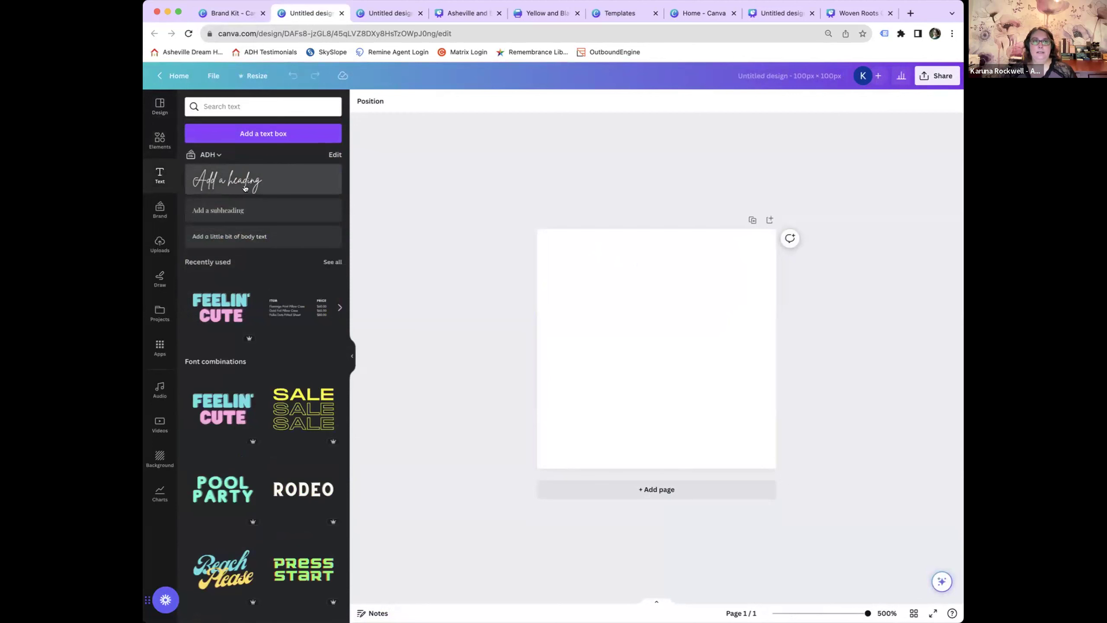
click(208, 181)
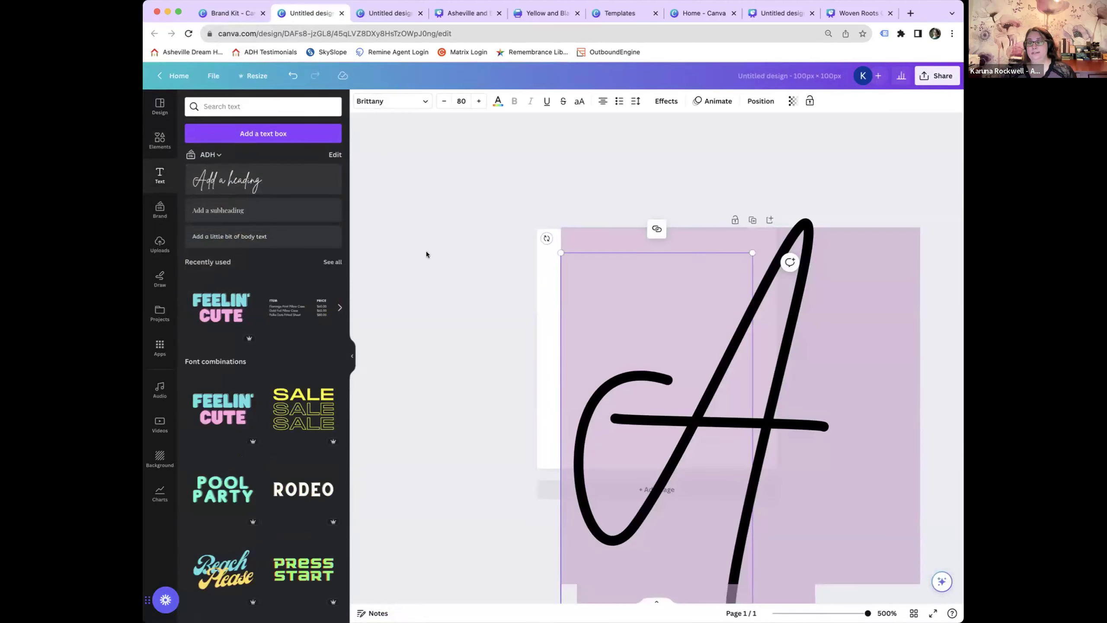
Reduce the heading's font size to 40 and further until the text fits on one line of the page.
click(462, 101)
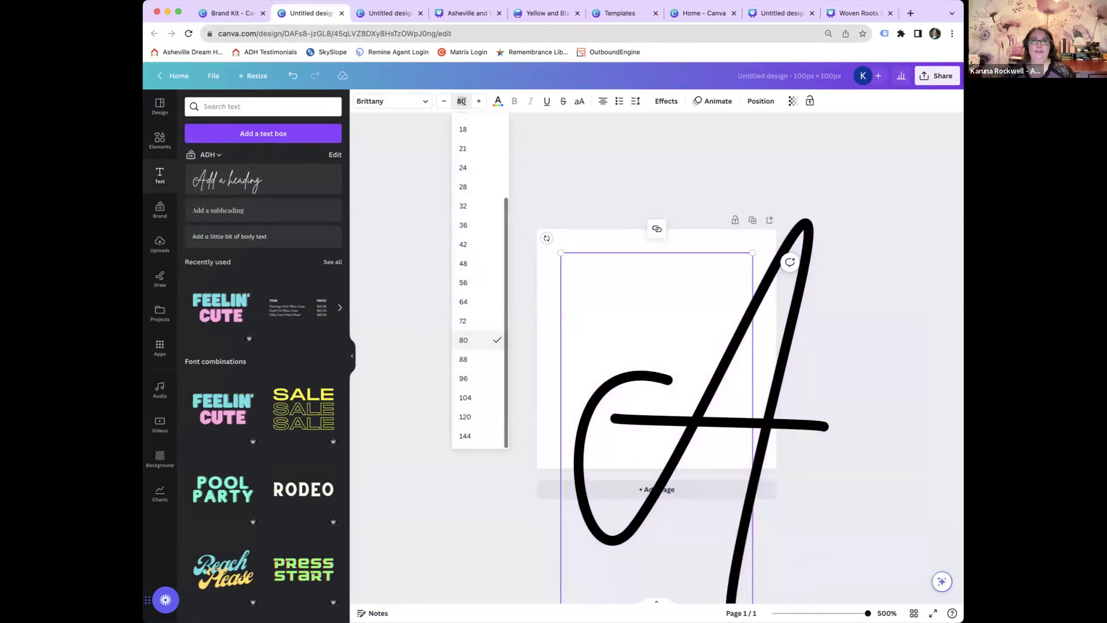
text(40)
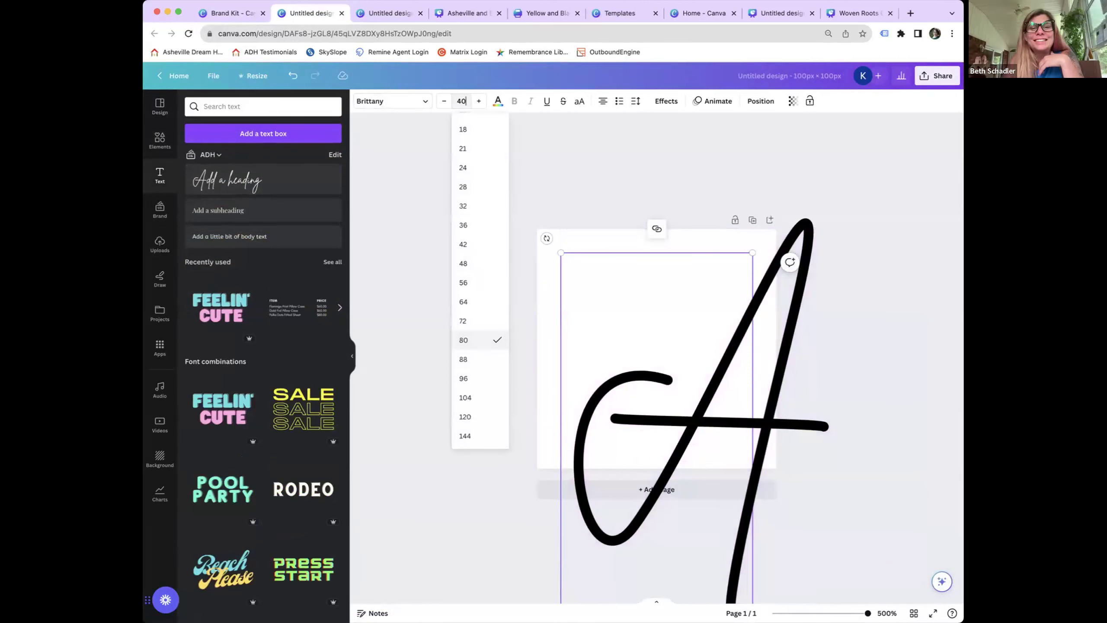
key(Return)
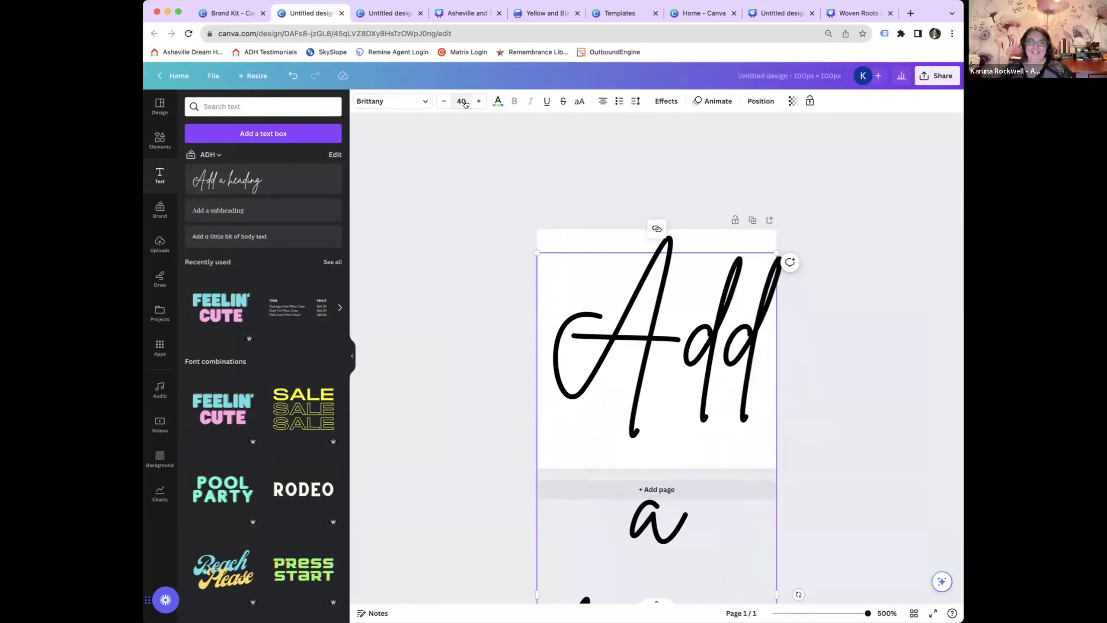
click(448, 105)
click(447, 104)
click(445, 103)
click(444, 103)
click(444, 102)
click(443, 103)
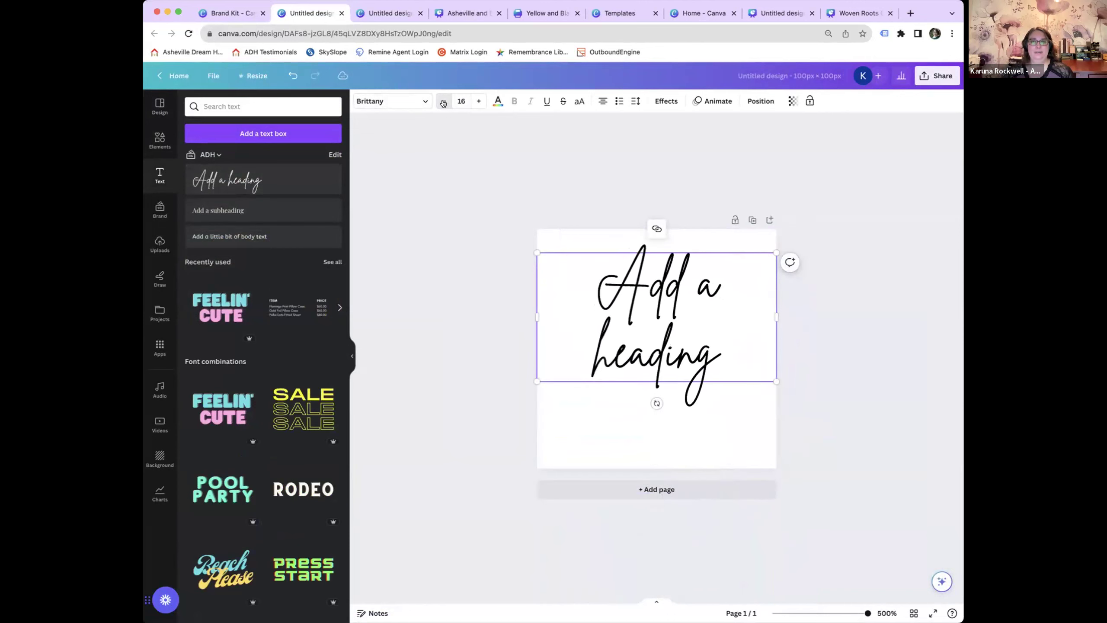
click(443, 103)
click(484, 311)
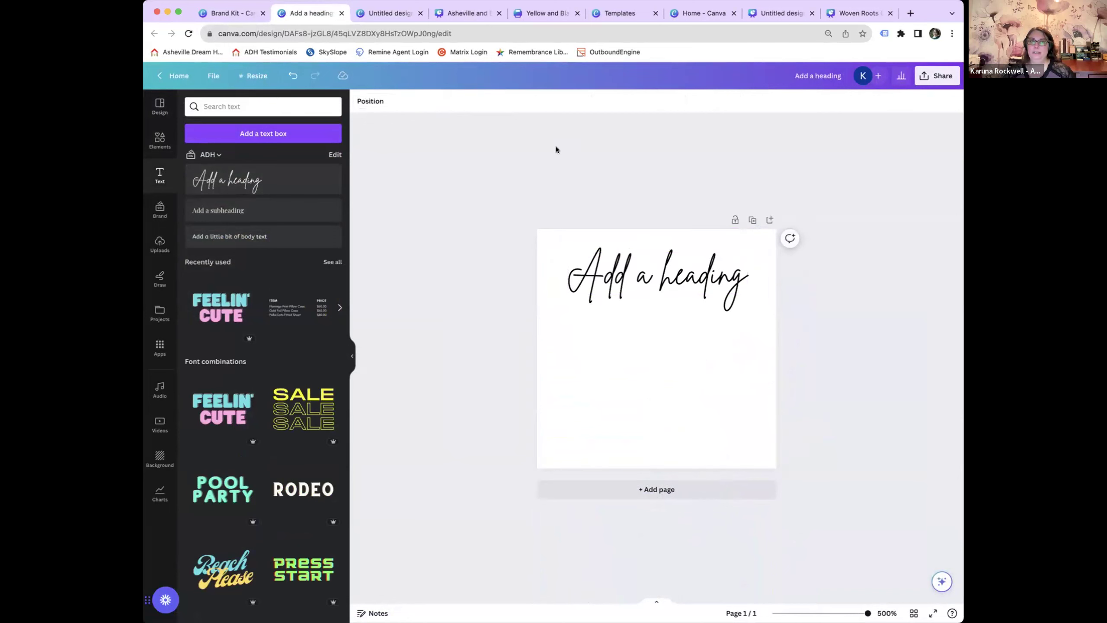
Add a subheading in the ADH brand style to the page and delete it again.
click(238, 211)
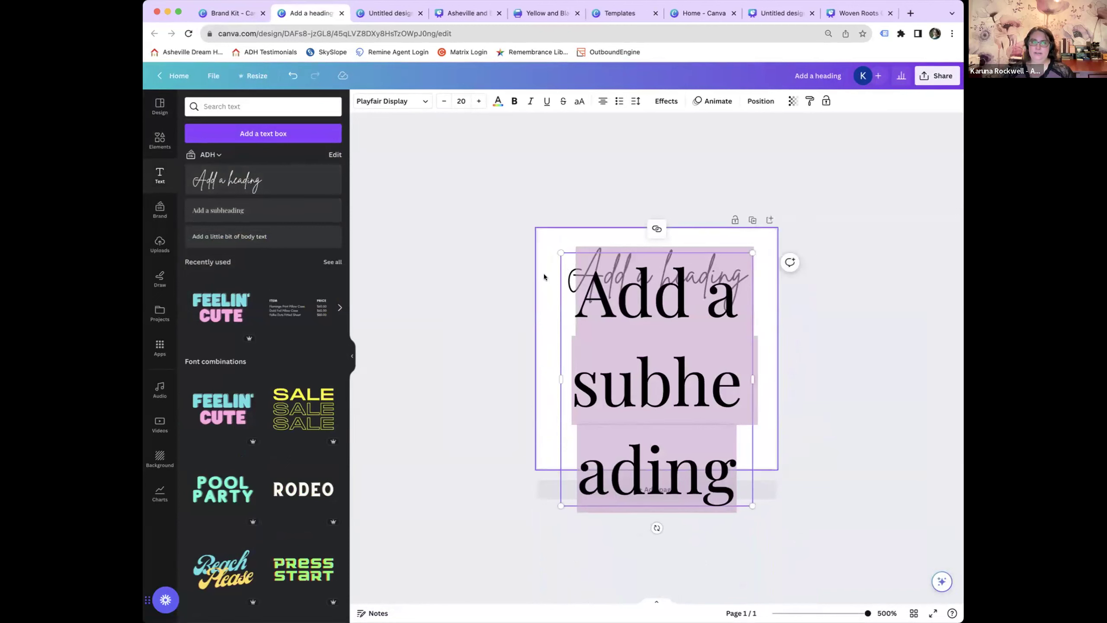
click(437, 177)
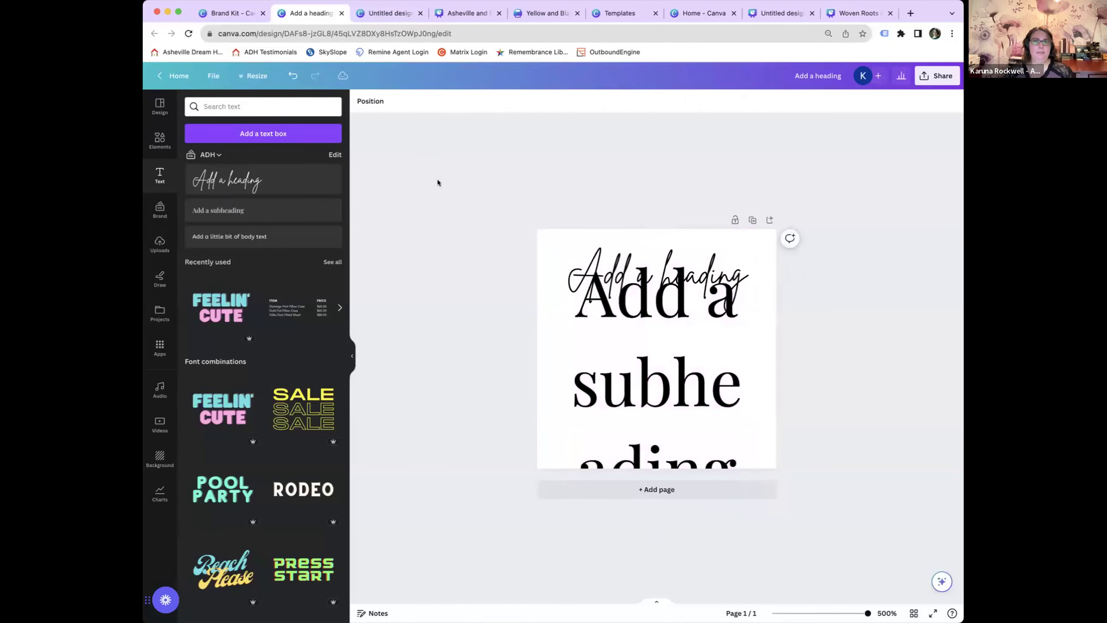
click(645, 411)
key(Delete)
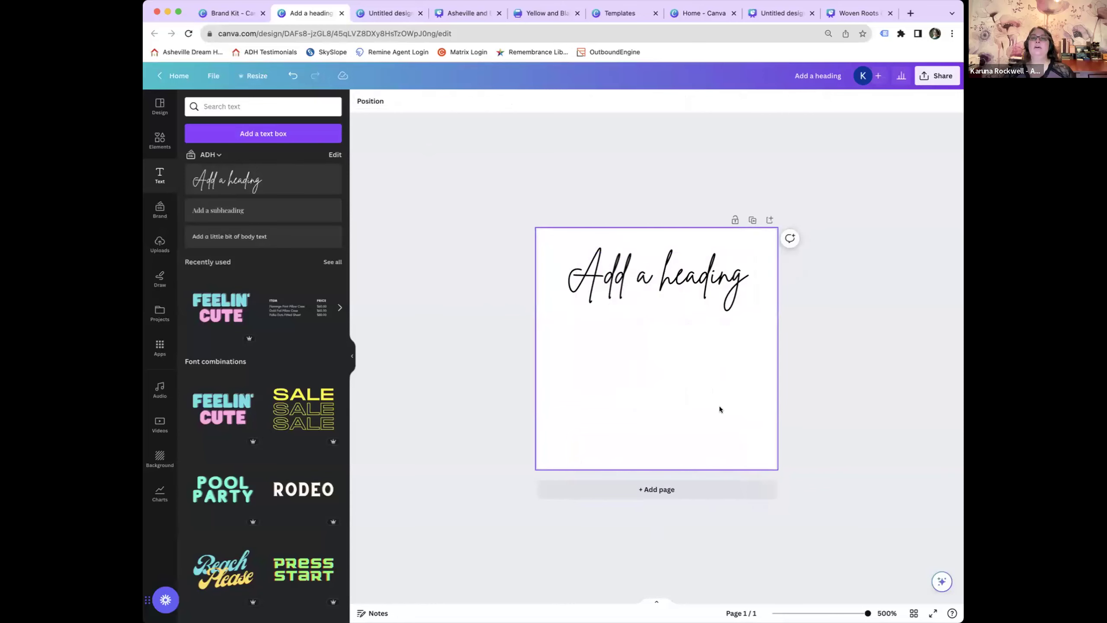
Switch to the Asheville and Beyond: Your New Home presentation and add a blank page at its end.
click(386, 12)
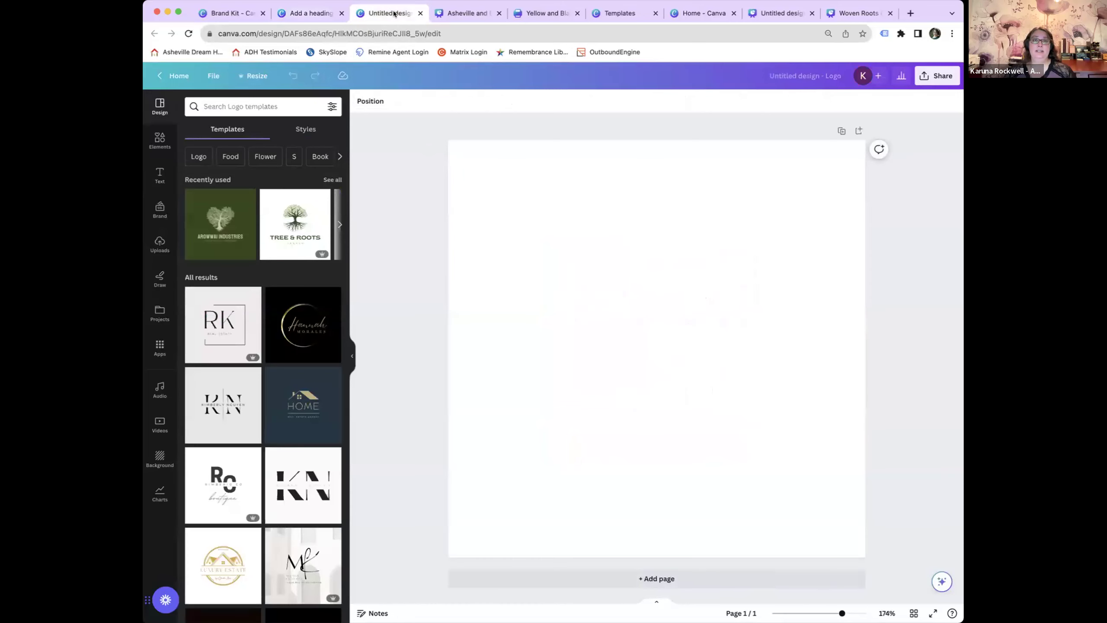
click(469, 14)
click(545, 14)
click(608, 13)
click(547, 13)
click(464, 13)
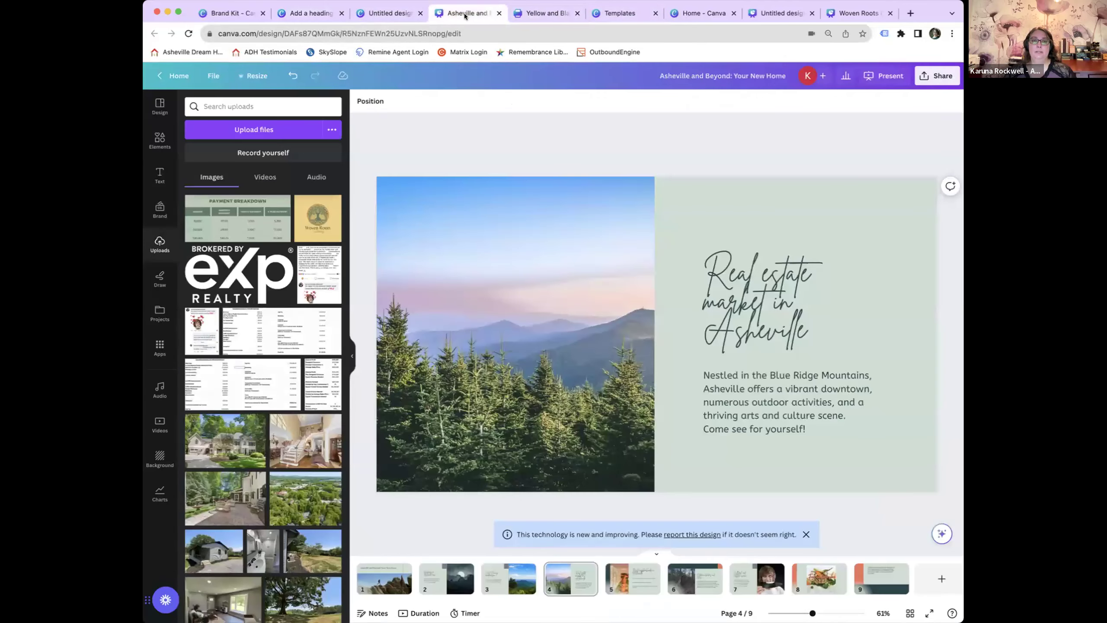
click(942, 580)
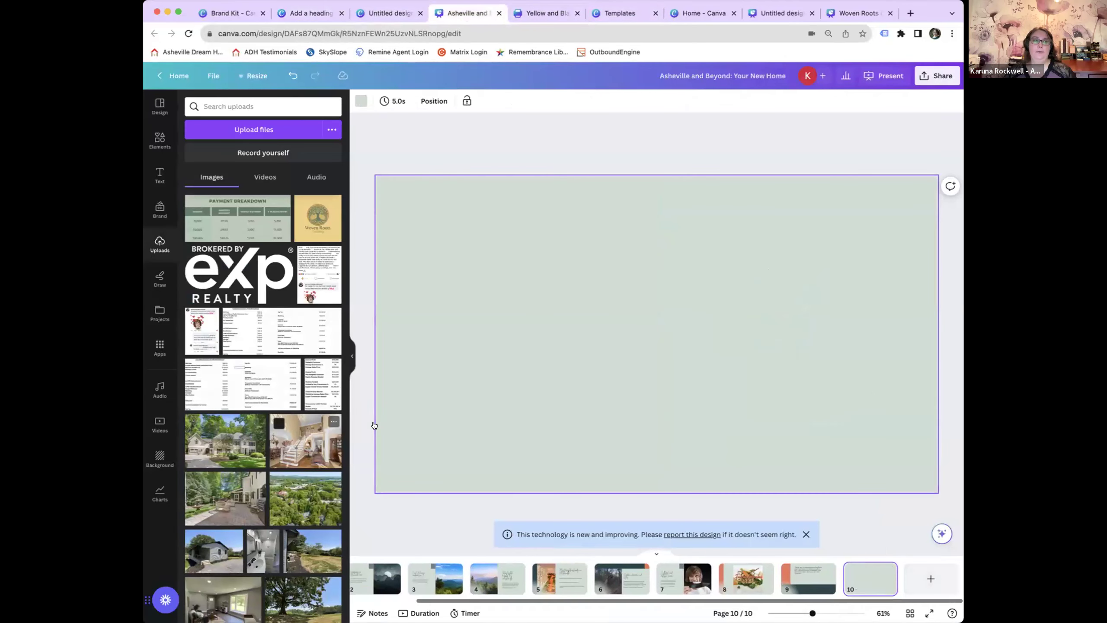
Add a heading and a subheading in the ADH brand style to page 10, near the page's upper left.
click(160, 172)
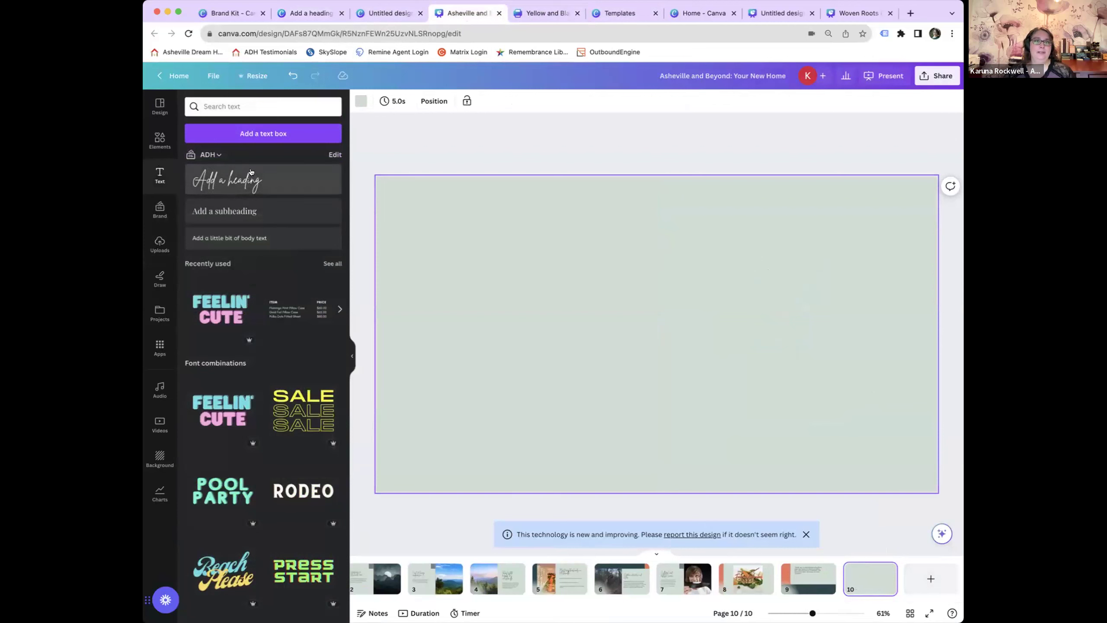
click(227, 179)
drag(650, 353, 513, 257)
click(246, 208)
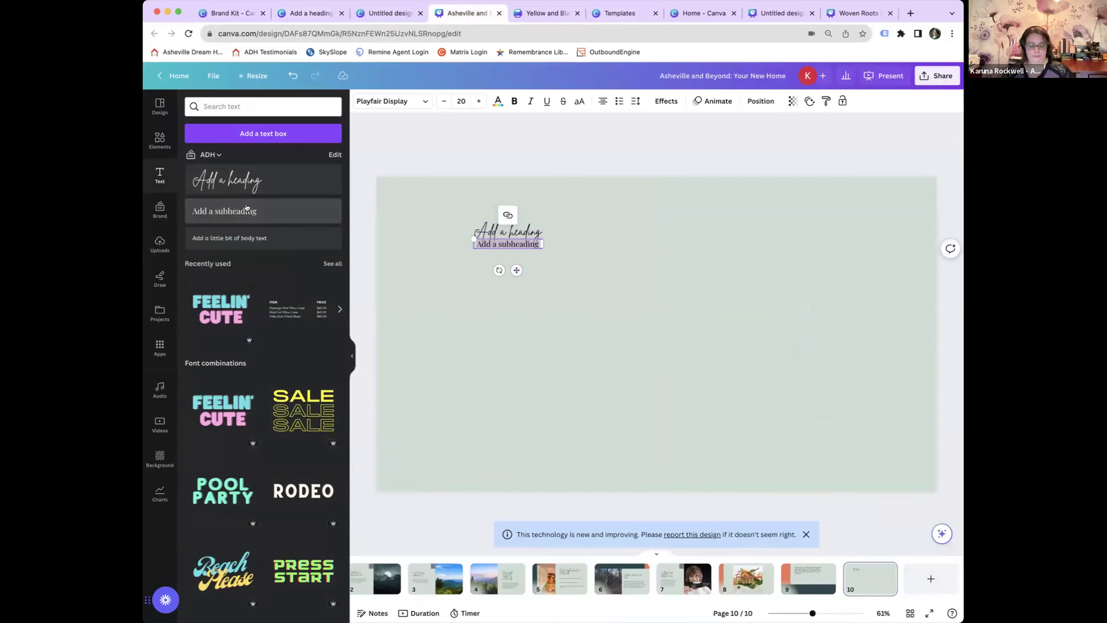
Reload the presentation and delete the heading and subheading from page 10.
key(super+r)
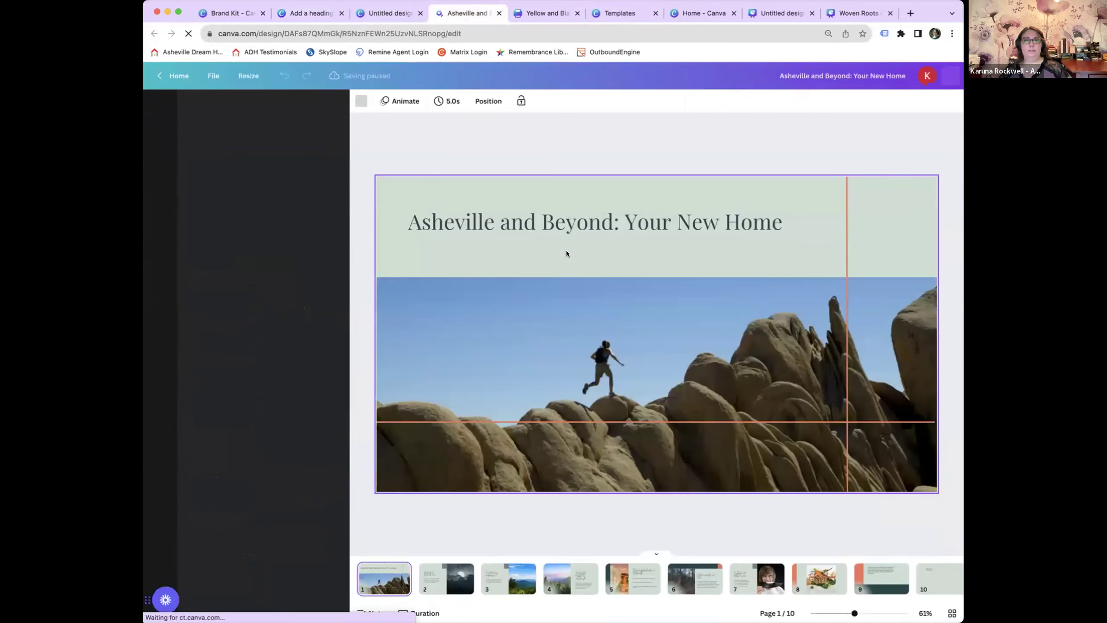
click(938, 578)
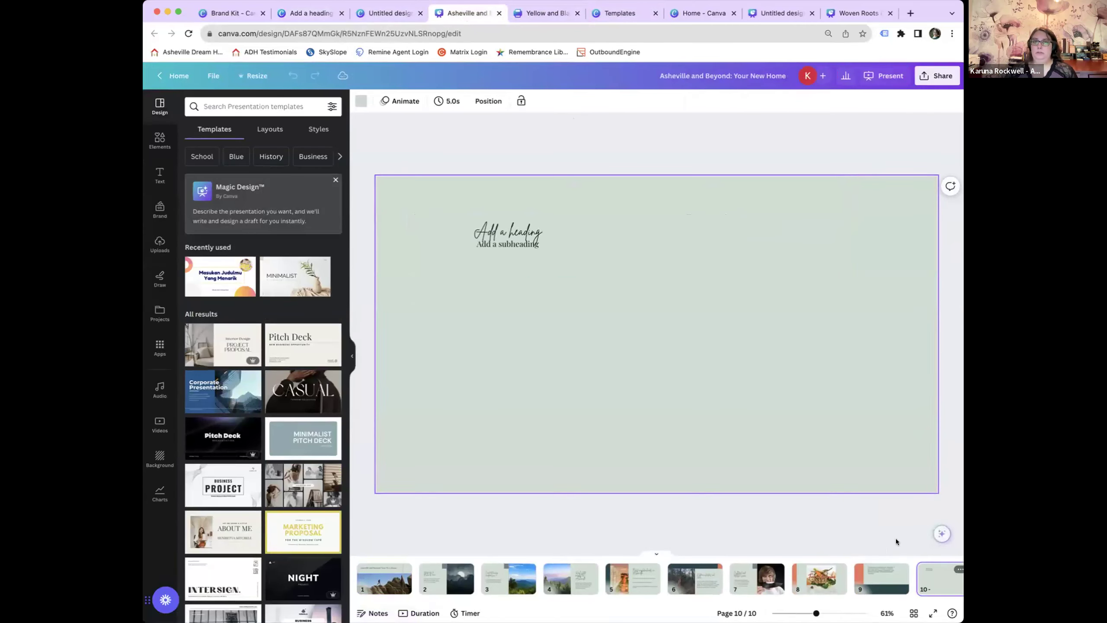
click(506, 233)
key(Delete)
click(503, 241)
key(Delete)
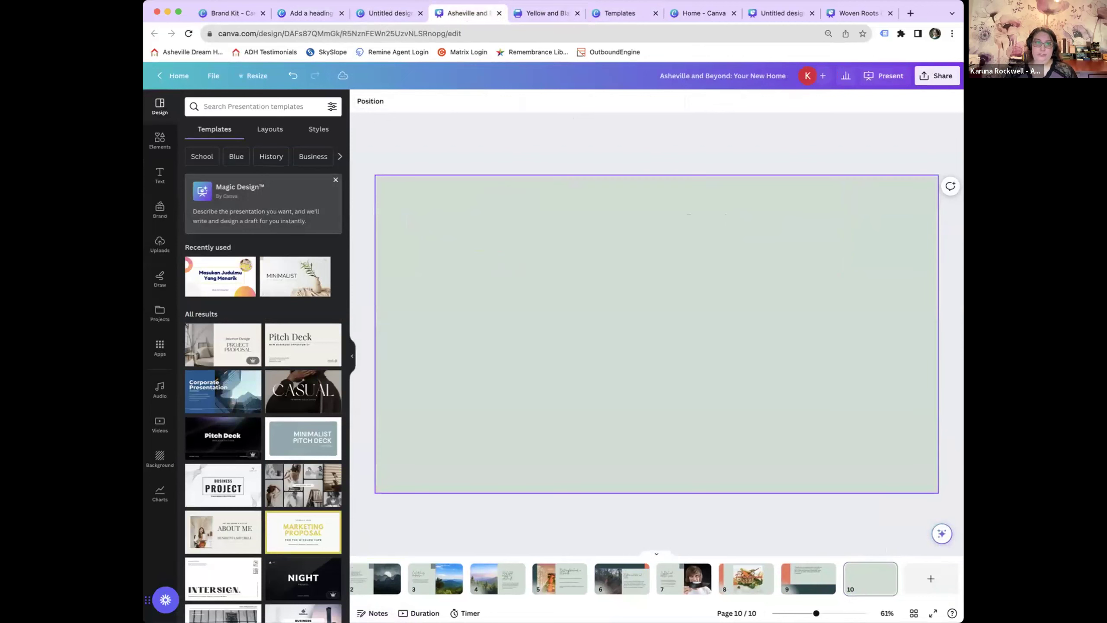
Add a heading in the ADH brand style to page 10 and move it to the page's upper centre.
click(160, 175)
click(251, 179)
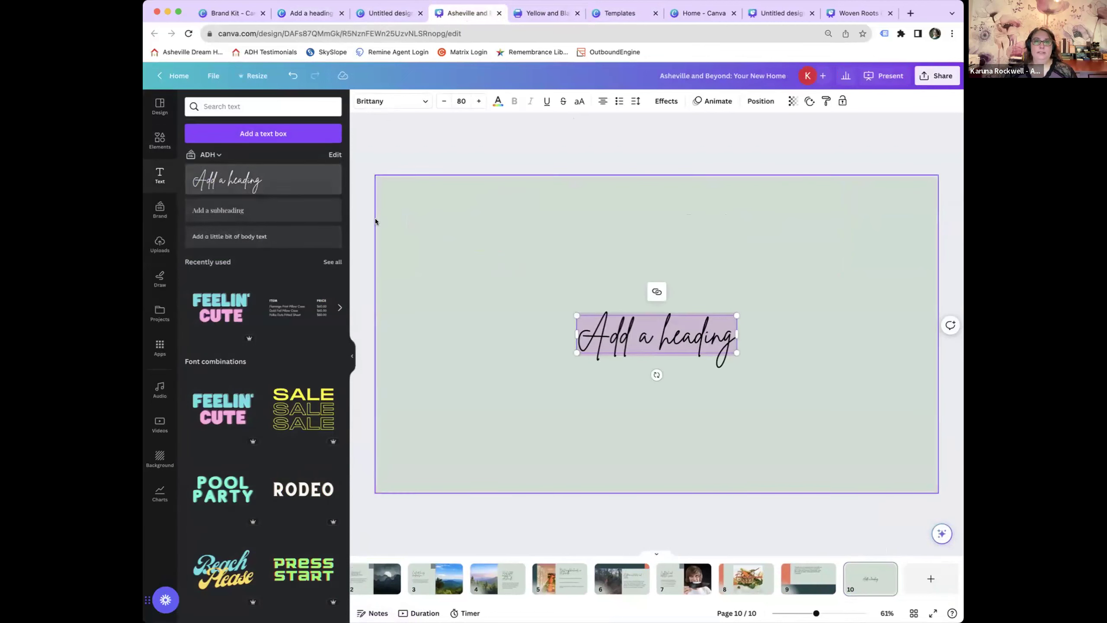
click(826, 376)
drag(711, 342, 709, 228)
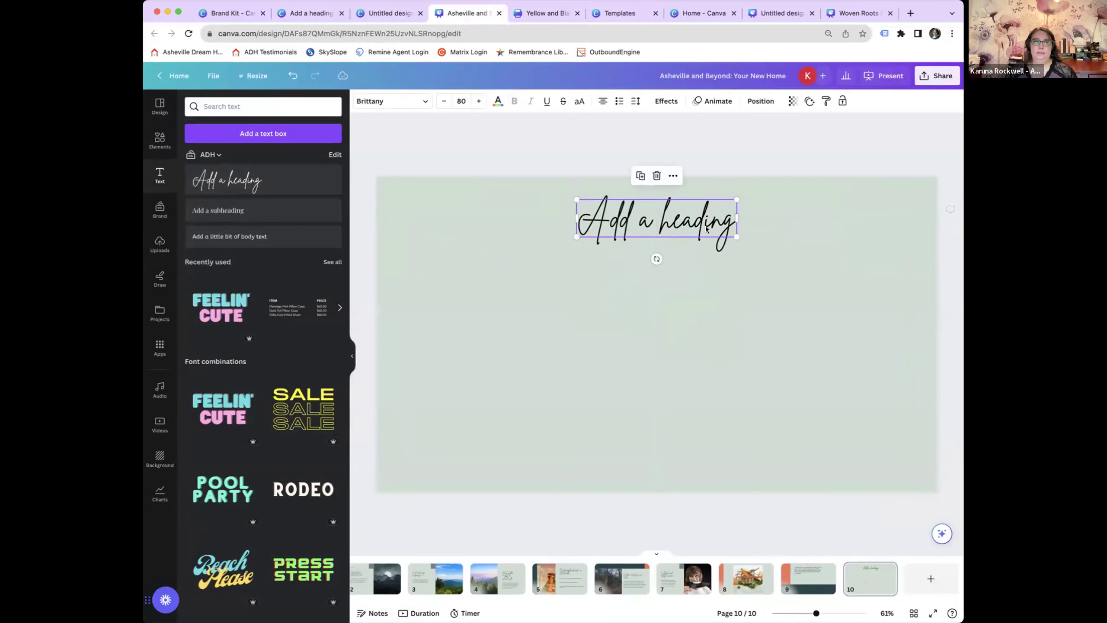
Add a subheading and a line of body text in the ADH brand style, spaced out beneath the heading.
click(274, 205)
drag(659, 264, 662, 395)
click(289, 238)
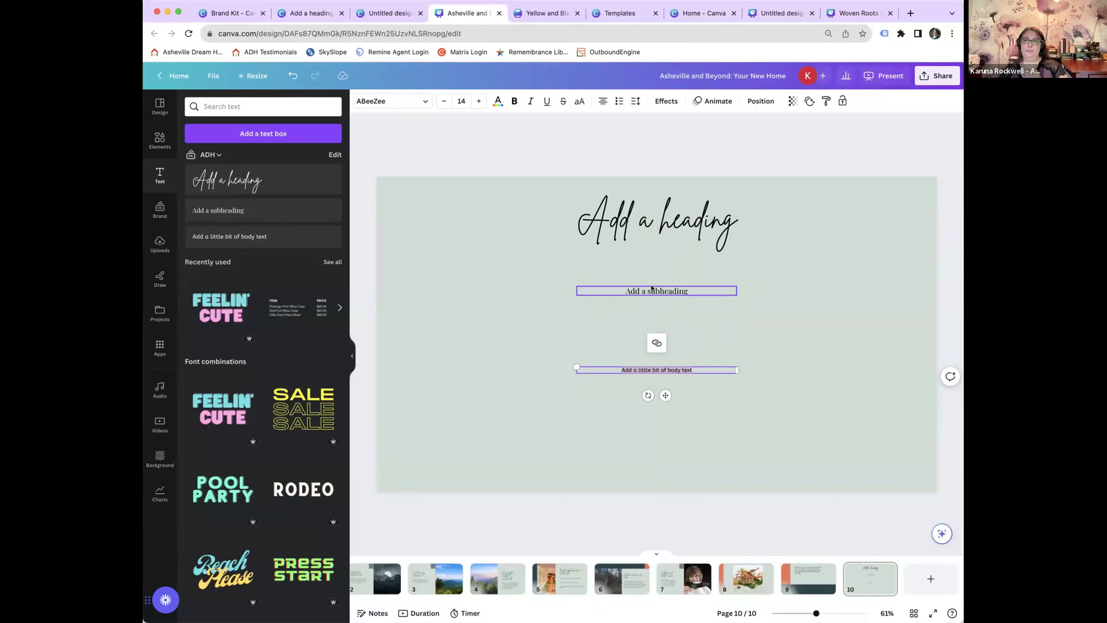
Increase the font sizes of the body text and the subheading on page 10 by a few points each.
click(478, 98)
click(478, 98)
click(479, 97)
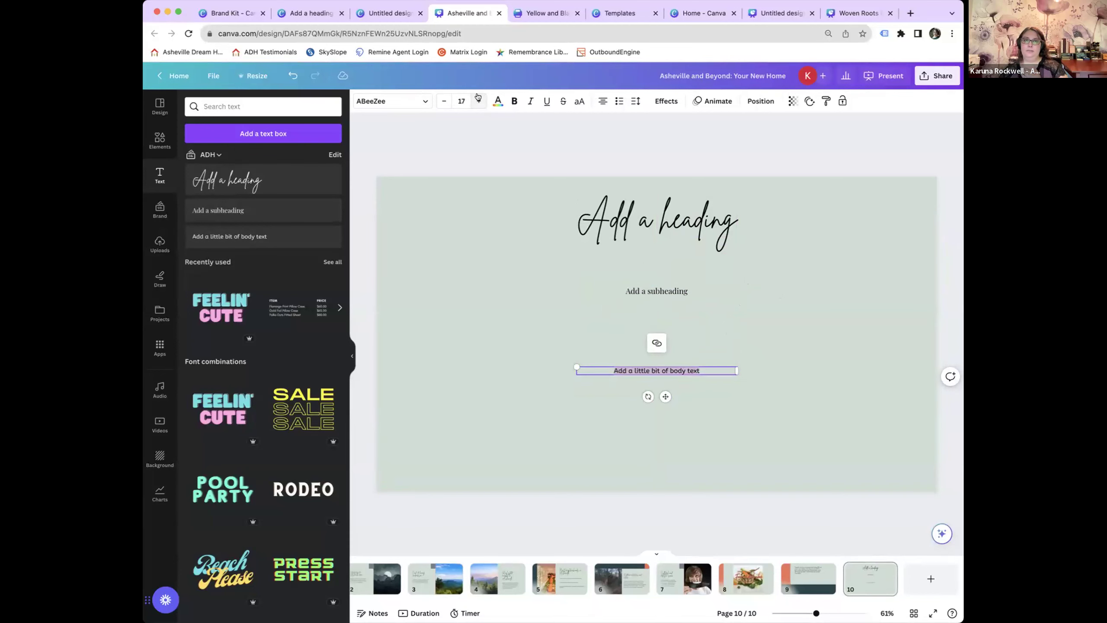
click(645, 291)
click(481, 101)
click(482, 100)
click(482, 101)
click(481, 101)
click(481, 101)
click(482, 100)
click(785, 278)
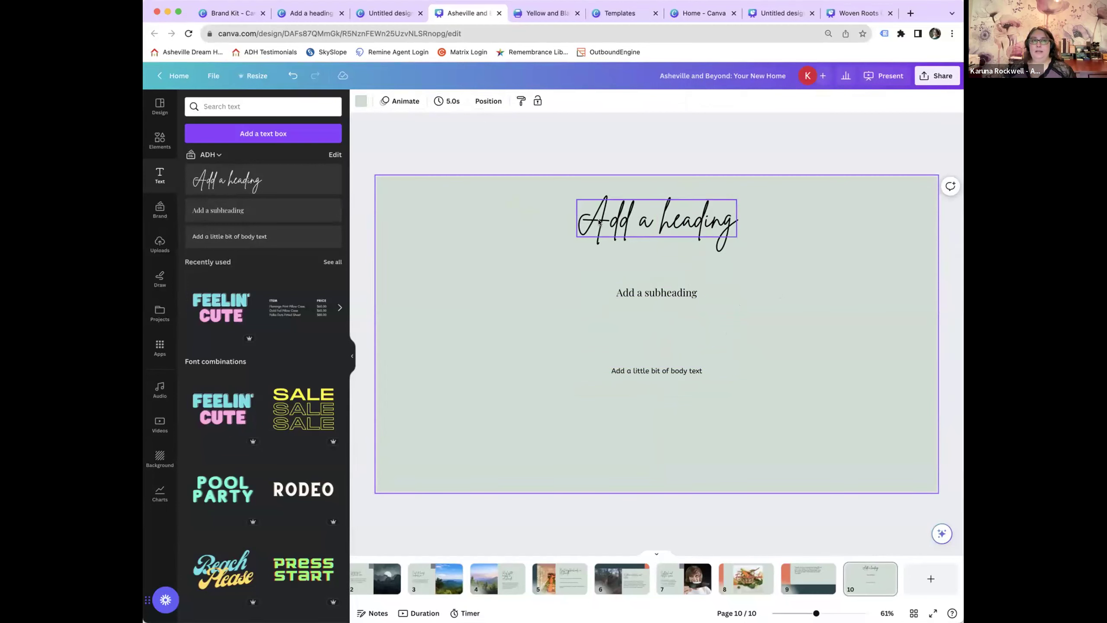
Return to the ADH brand kit and look over its fonts, photos, graphics and icons sections.
click(242, 9)
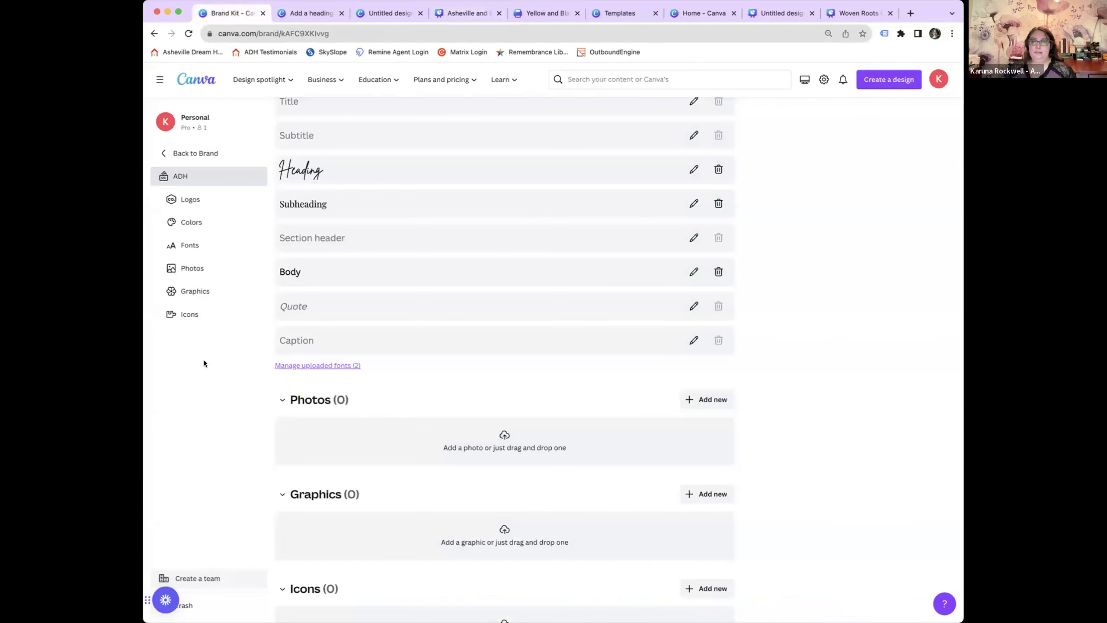
scroll(362, 425, down, 2)
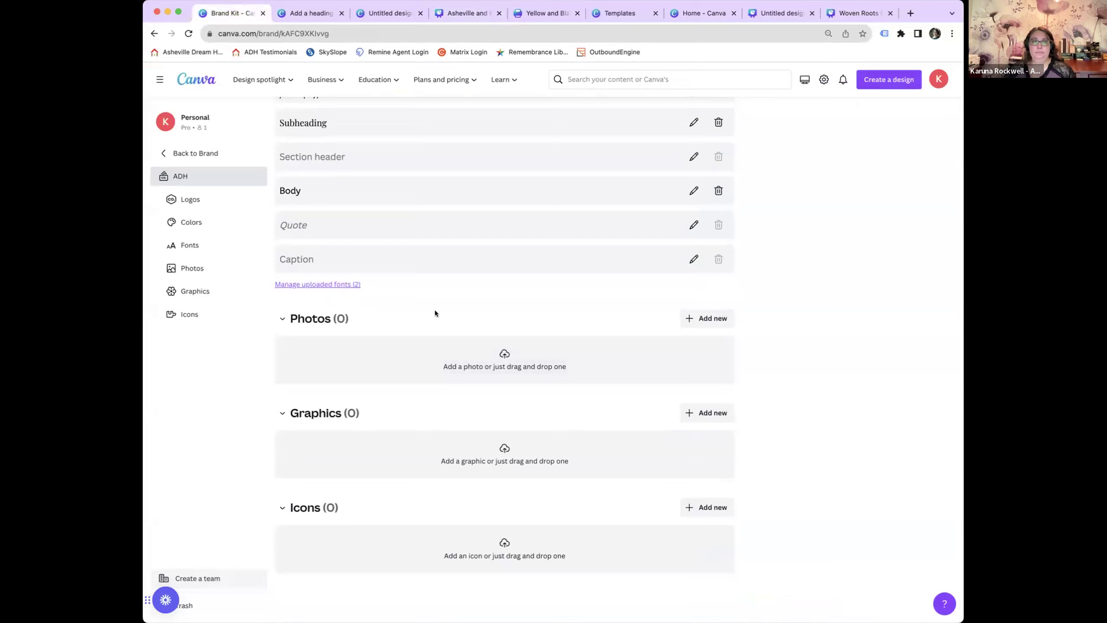
scroll(435, 310, up, 11)
scroll(434, 309, down, 10)
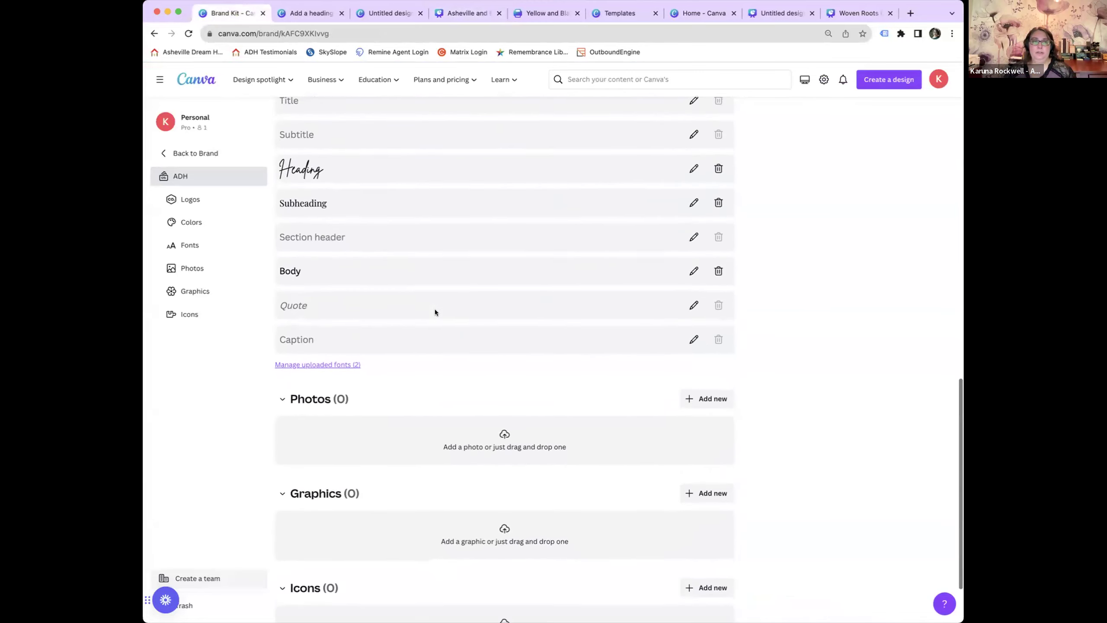
scroll(434, 308, up, 3)
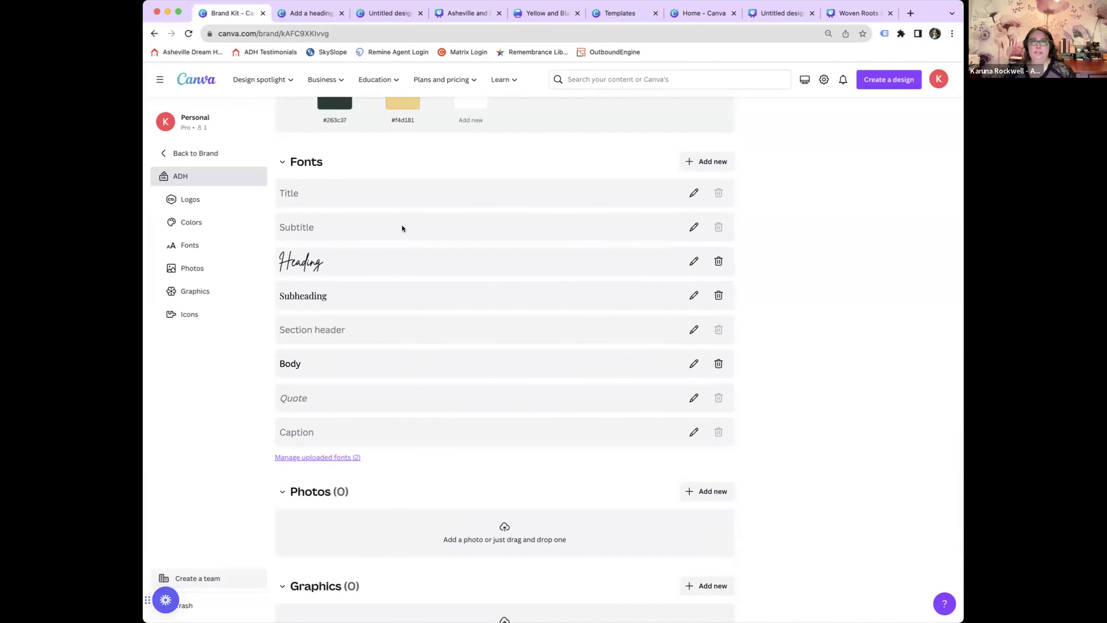
Upload the photo Circle Portrait copy.jpg to the Photos section of the ADH brand kit.
scroll(410, 340, down, 4)
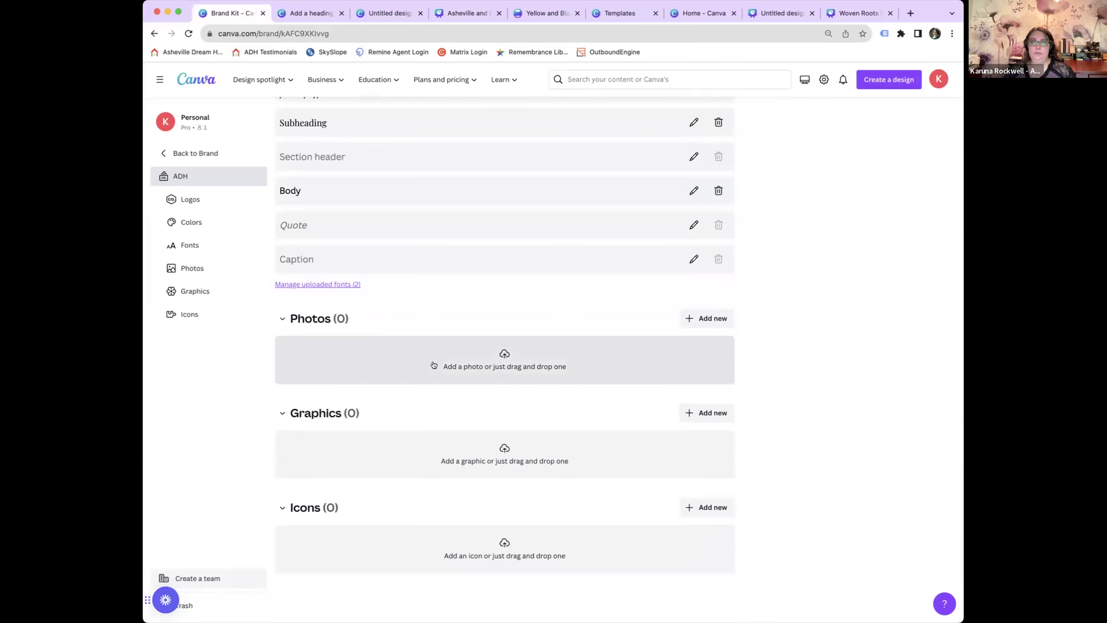
scroll(430, 376, up, 11)
scroll(434, 365, up, 7)
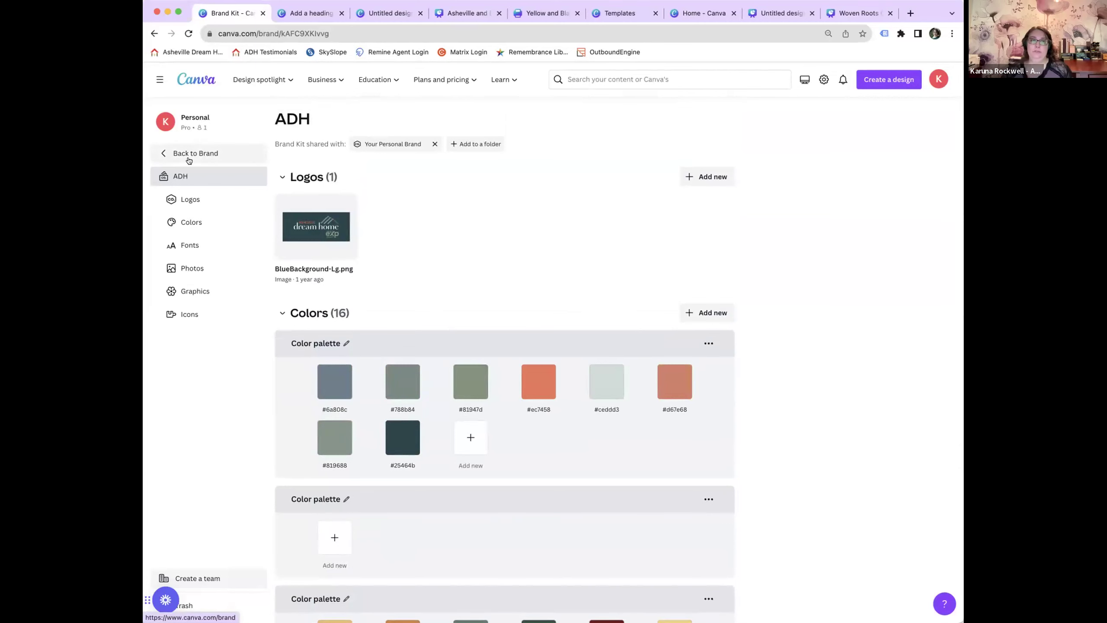
scroll(488, 368, down, 15)
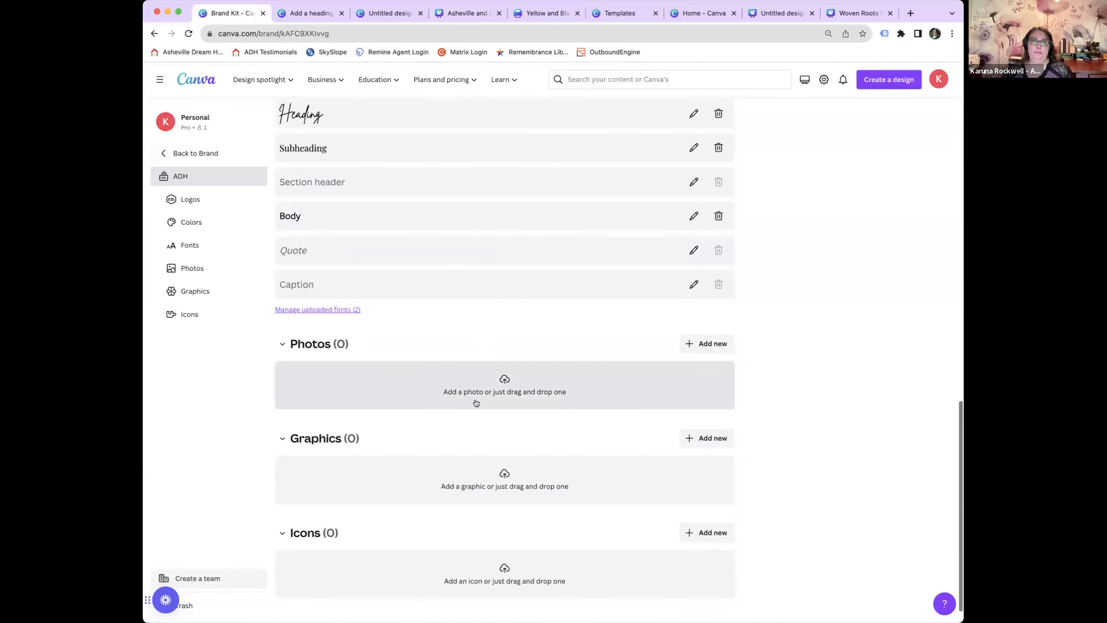
click(477, 402)
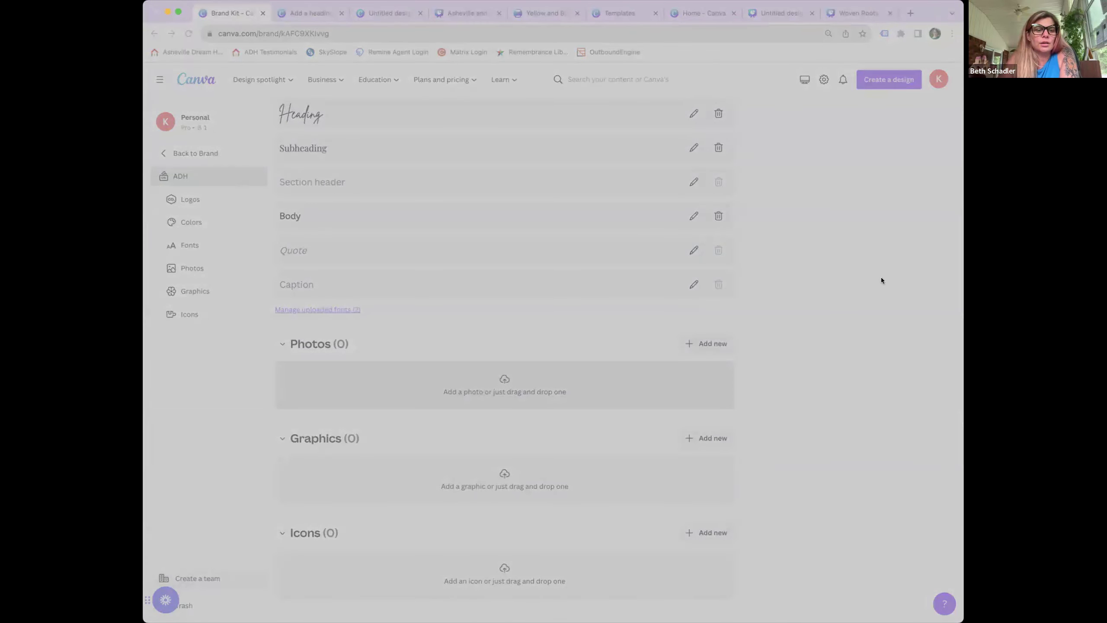
click(836, 273)
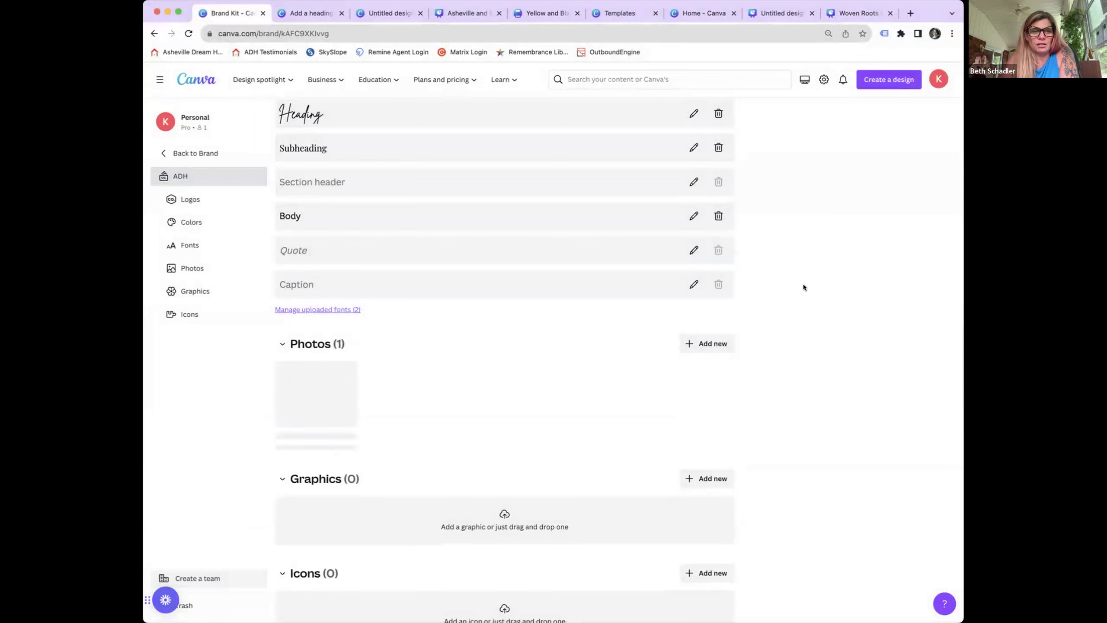
scroll(794, 288, up, 10)
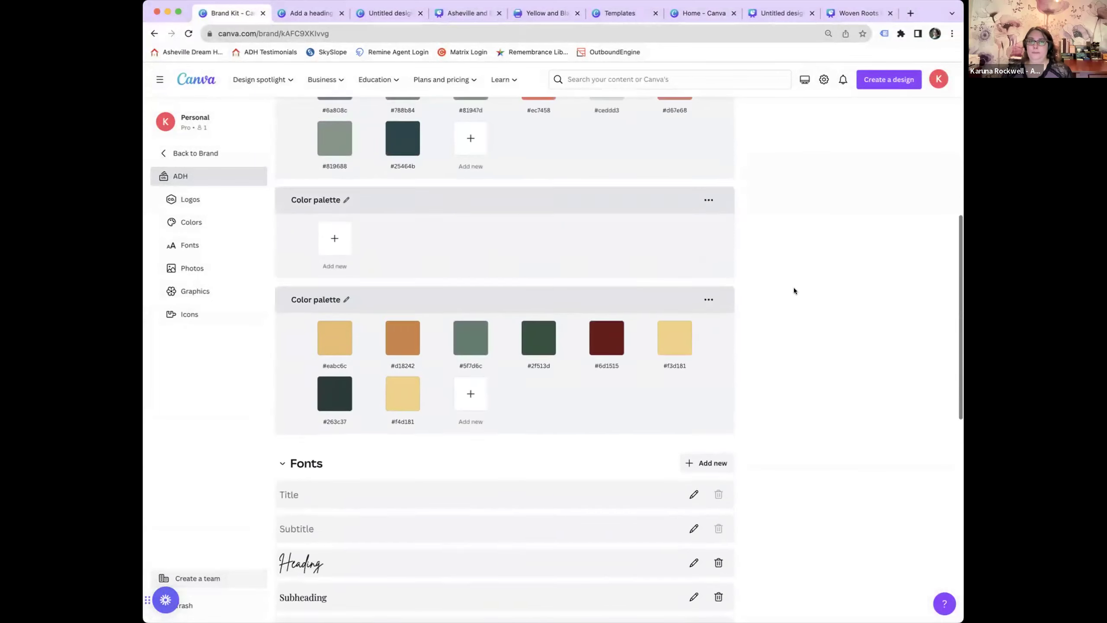
scroll(794, 288, down, 10)
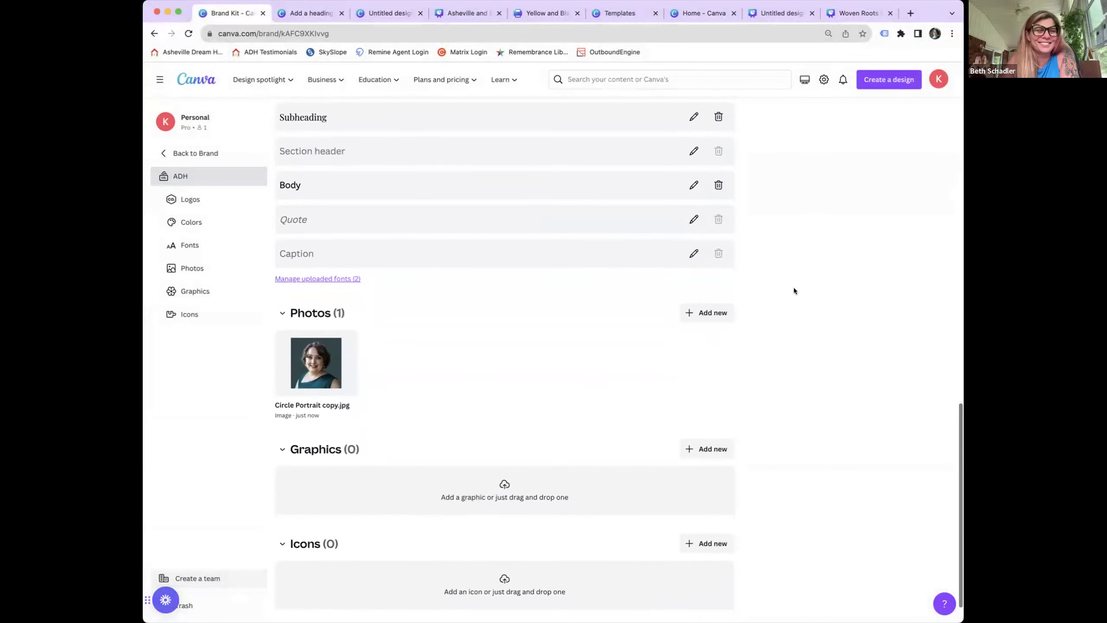
mouse_move(309, 362)
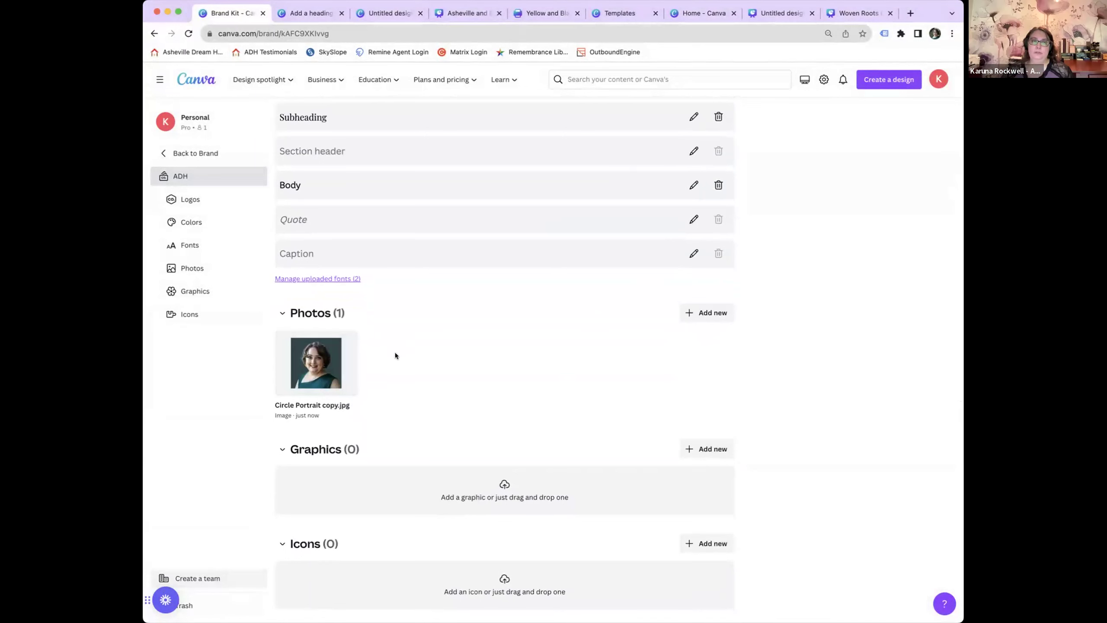
Upload Headshot 4 MB.png as another photo in the ADH brand kit.
click(703, 317)
click(721, 364)
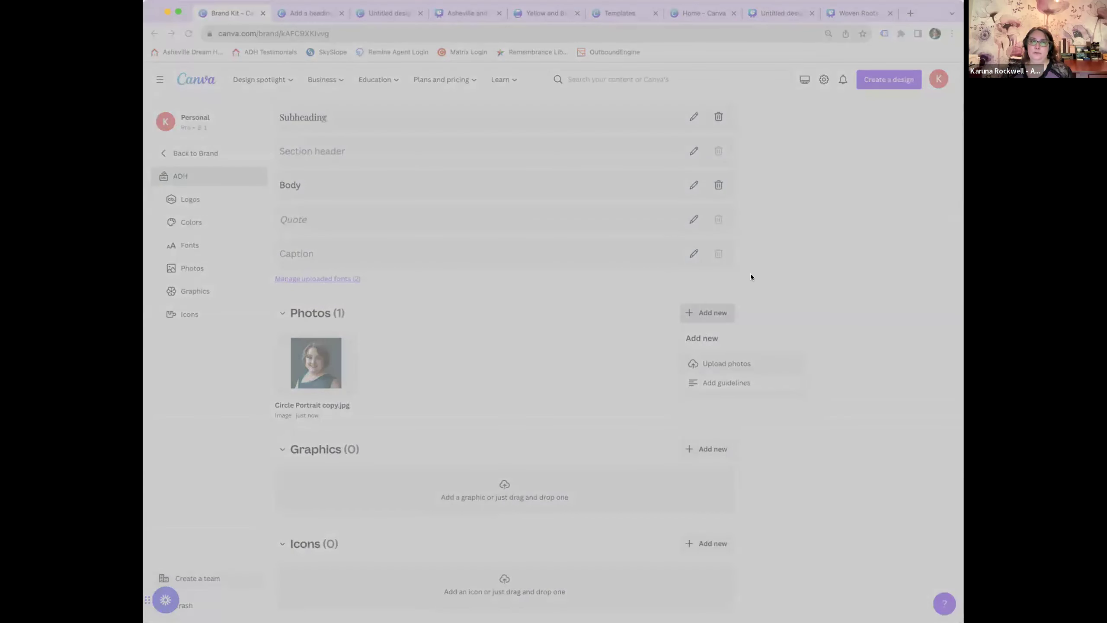
key(Return)
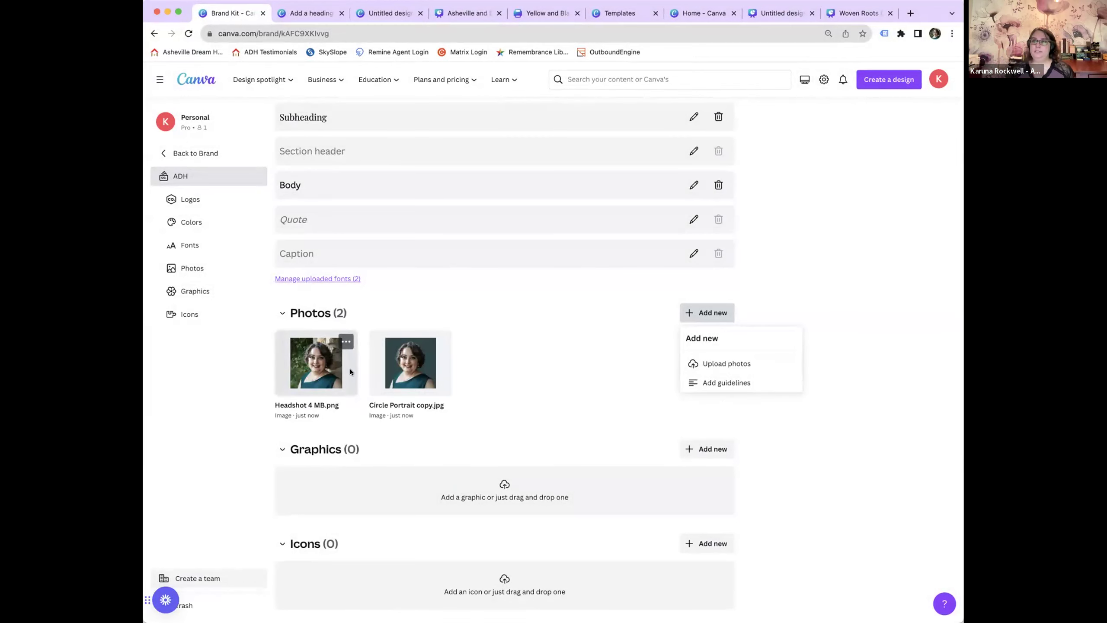
scroll(513, 367, up, 1)
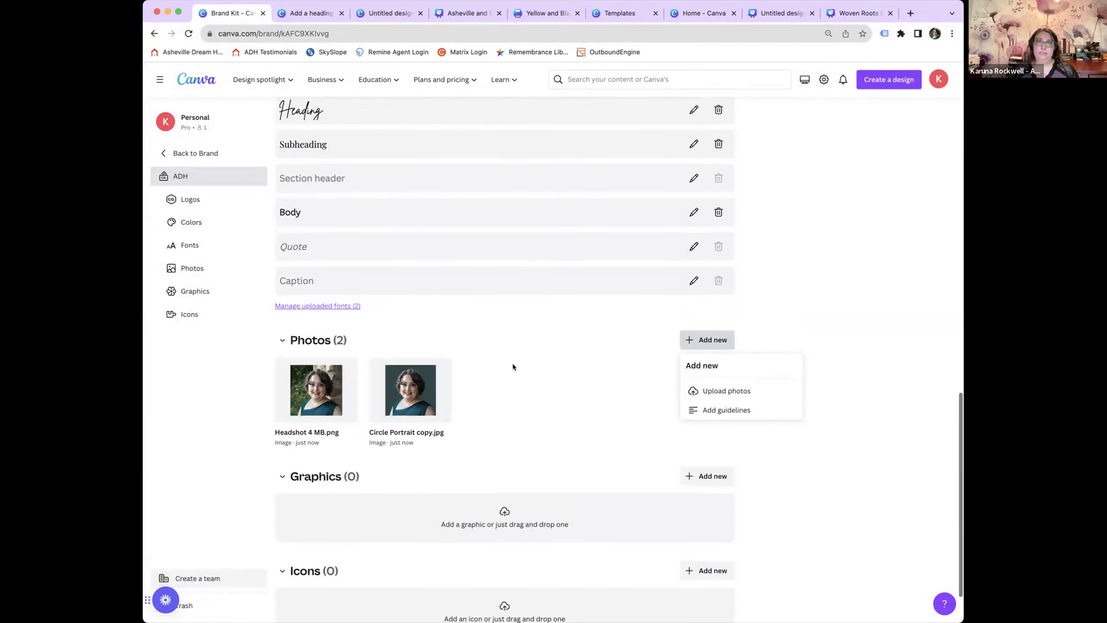
click(563, 374)
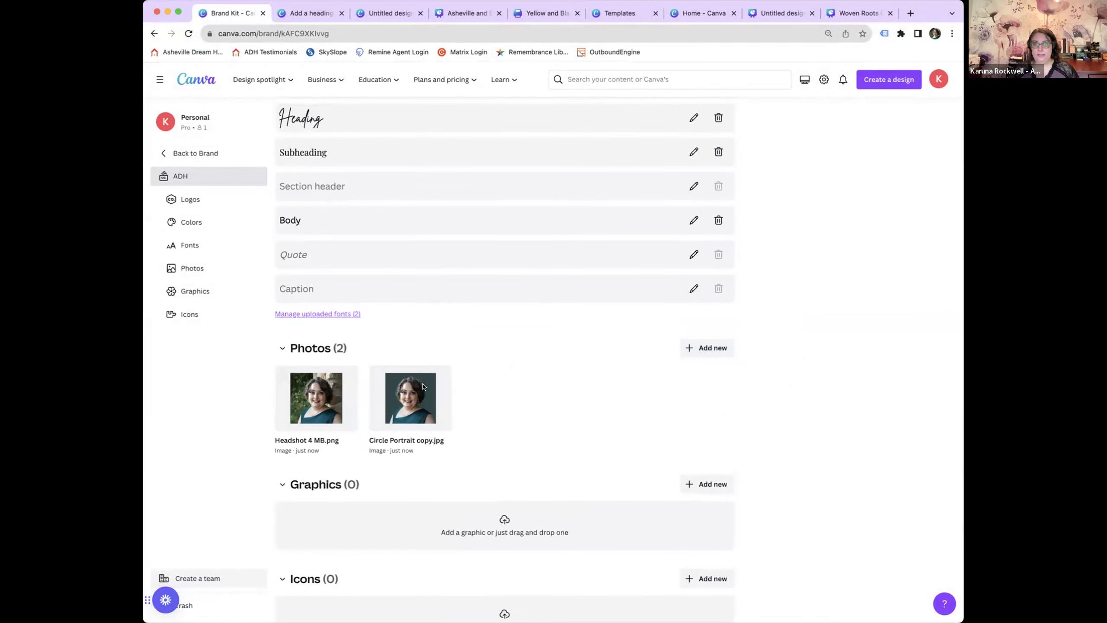
scroll(682, 408, up, 1)
scroll(680, 407, up, 2)
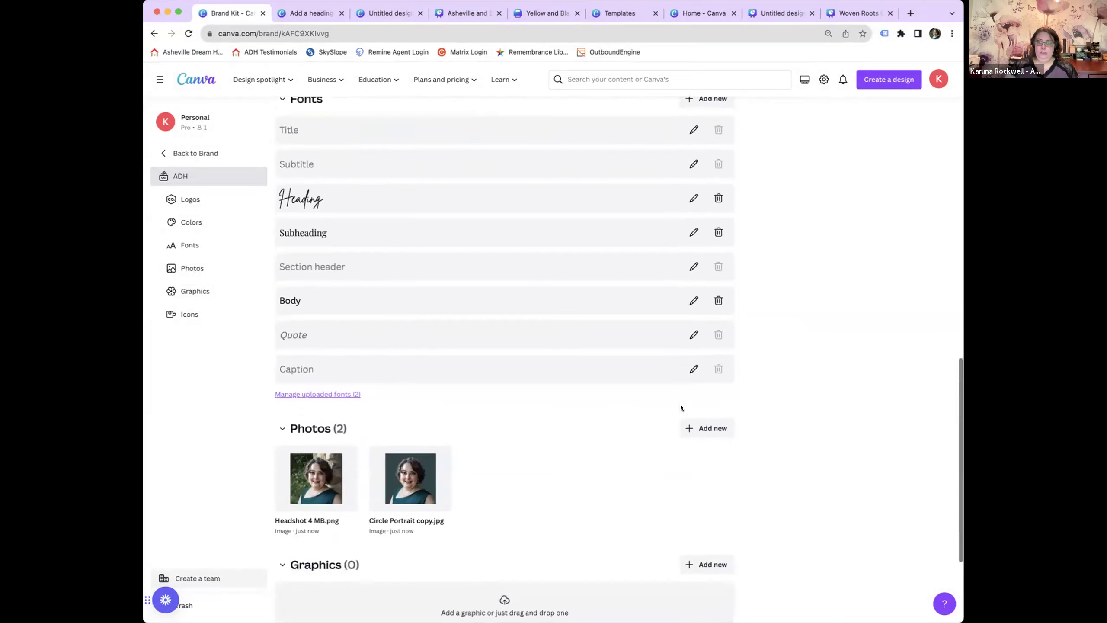
Upload the house photo IMG_5912 copy.jpg to the ADH brand kit's photos.
scroll(698, 357, down, 4)
click(711, 290)
click(731, 338)
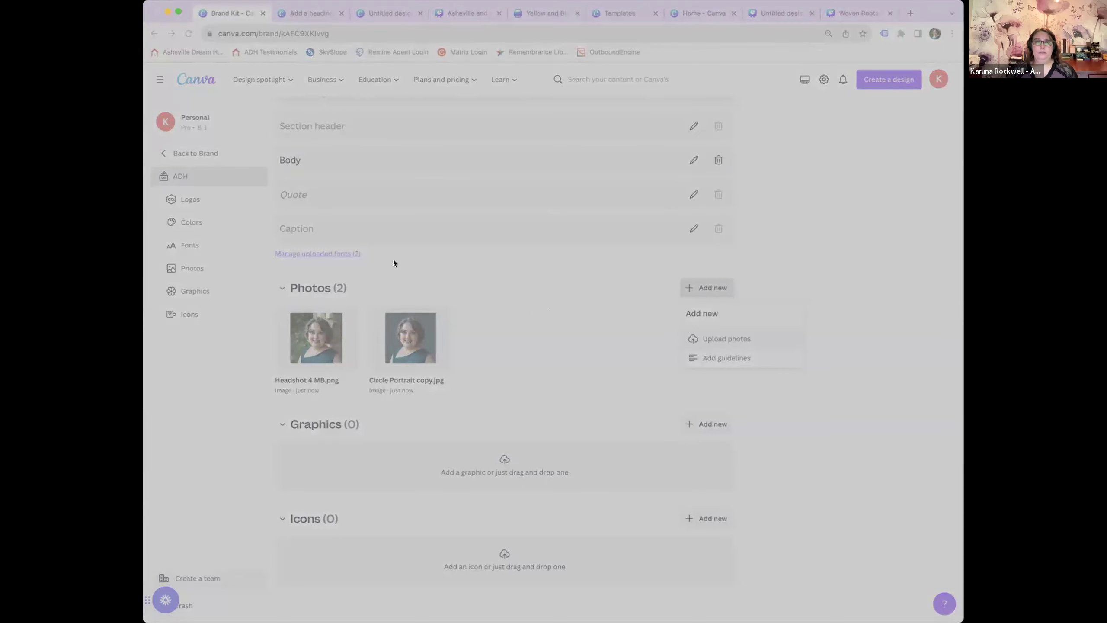
double_click(525, 258)
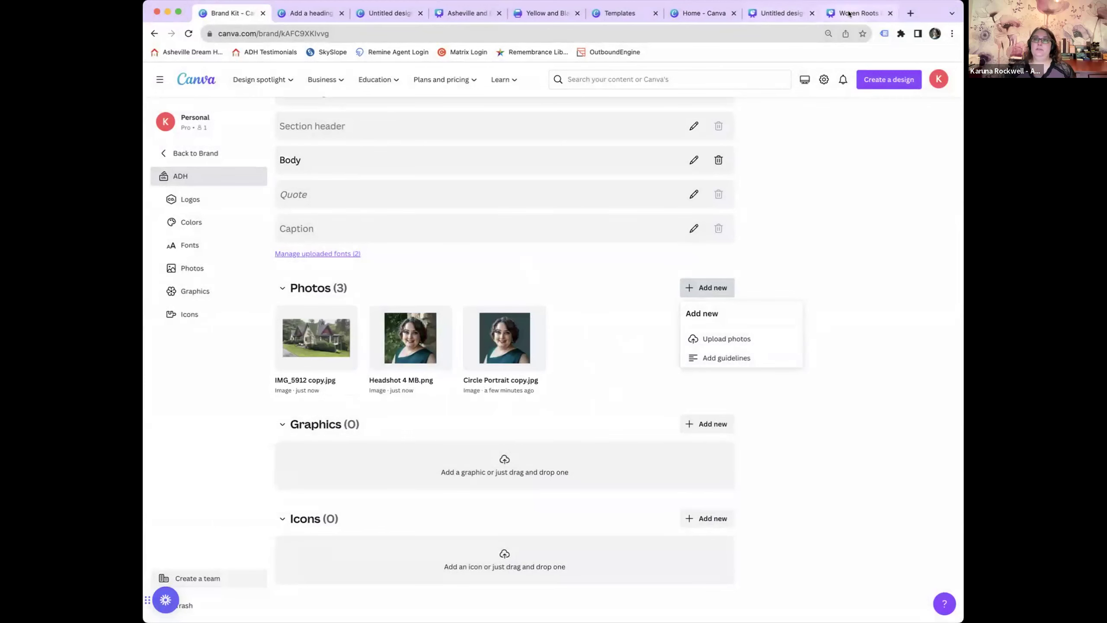
Reload the blank untitled presentation and bring up the ADH brand assets in its editor.
click(783, 12)
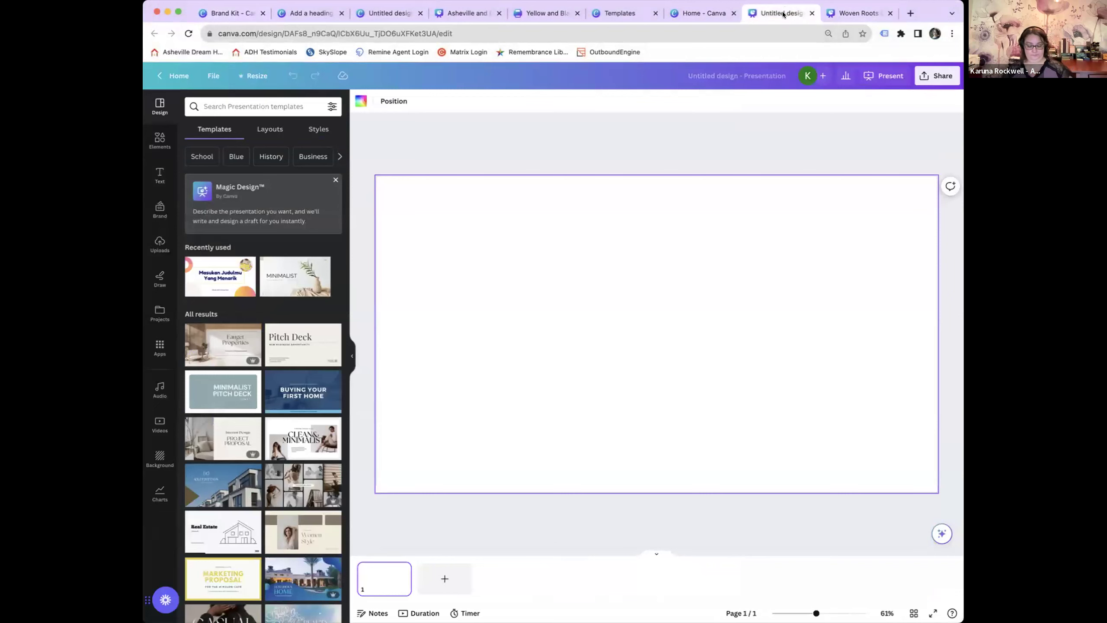
key(super+r)
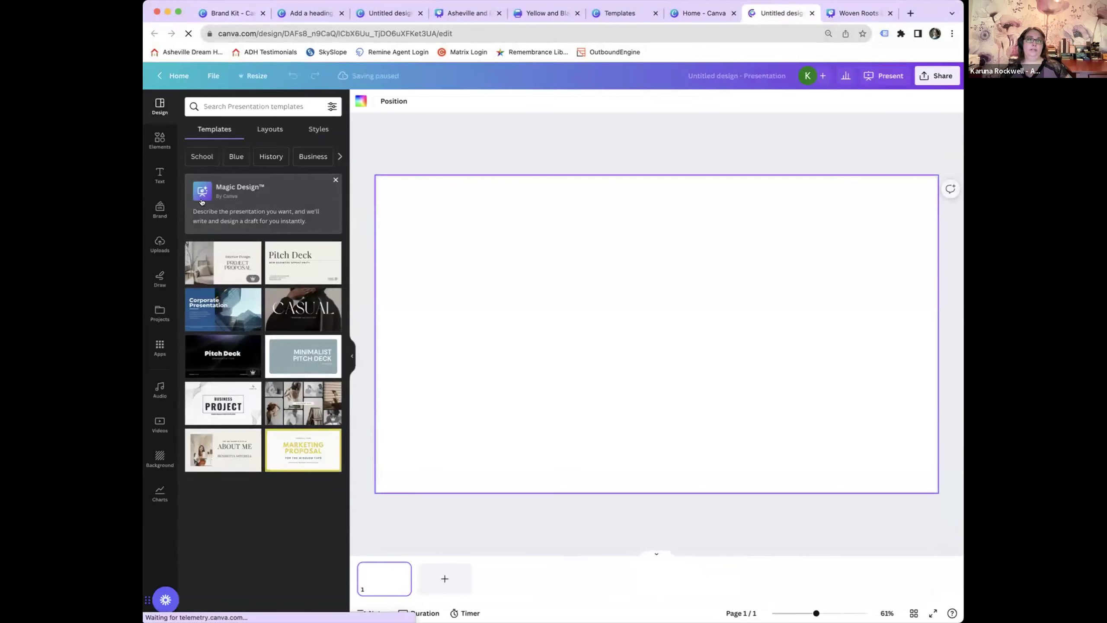
click(153, 207)
scroll(264, 476, down, 3)
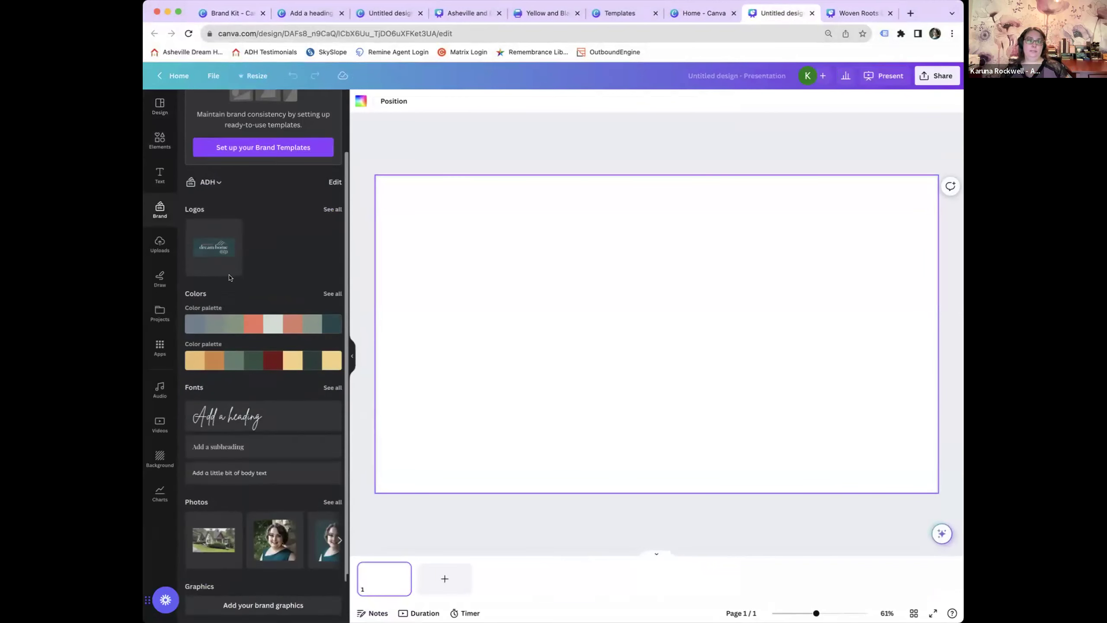
Add the house photo and the headshot from the brand photos, shrinking the headshot to overlap the house photo's lower-left corner.
click(213, 490)
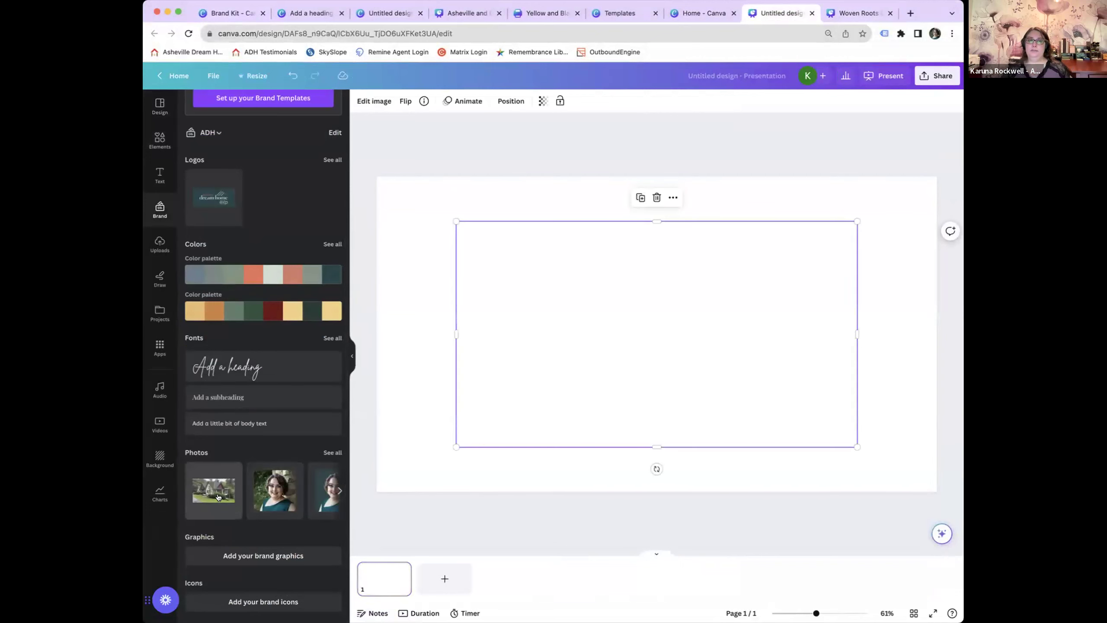
click(258, 496)
drag(603, 337, 499, 356)
drag(661, 243, 533, 330)
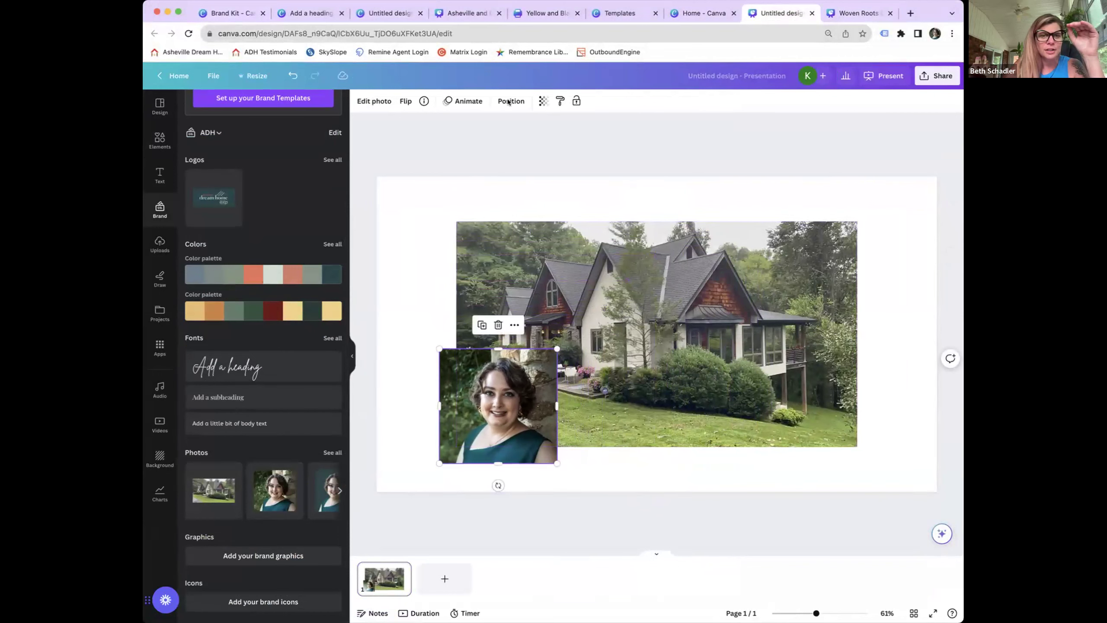
click(487, 147)
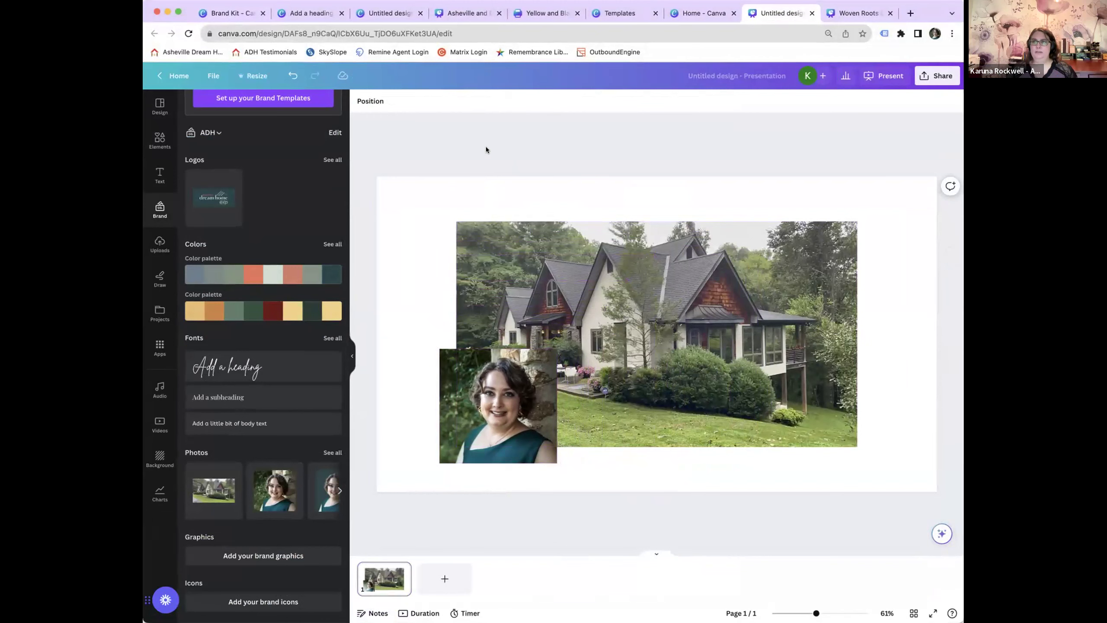
Switch to Linktree in a new browser tab and log in with the saved account details.
click(222, 12)
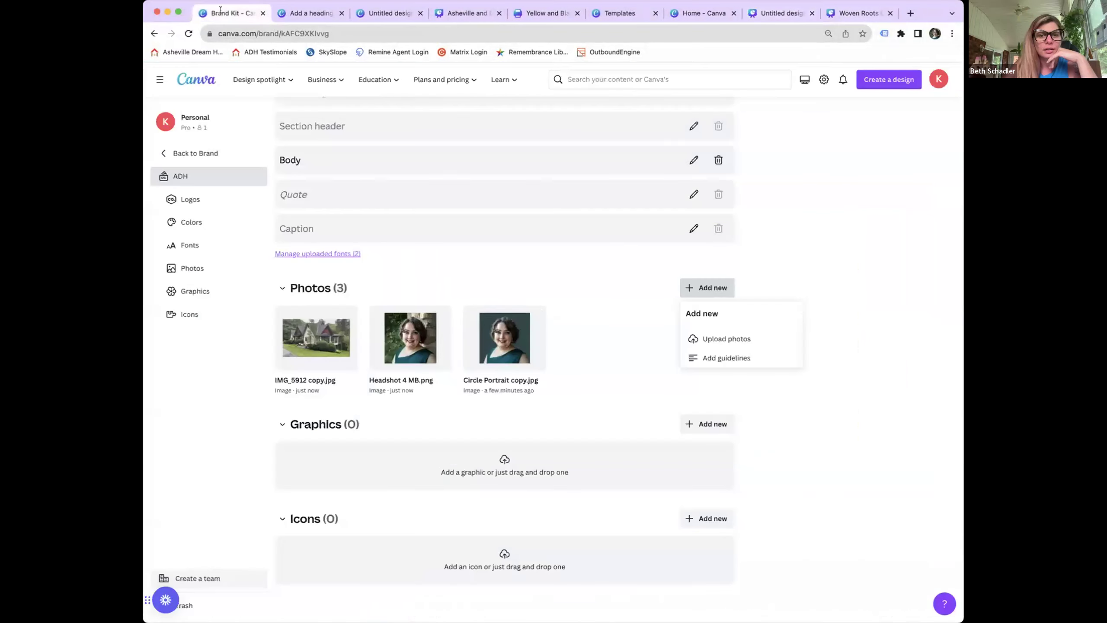
scroll(586, 424, down, 1)
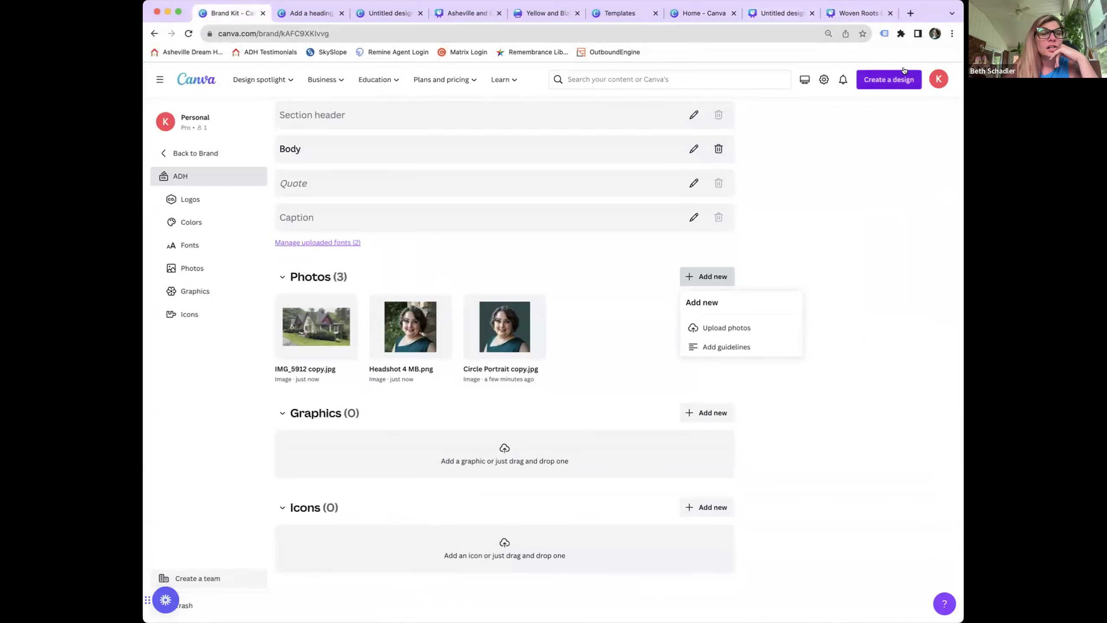
key(super+t)
text(link)
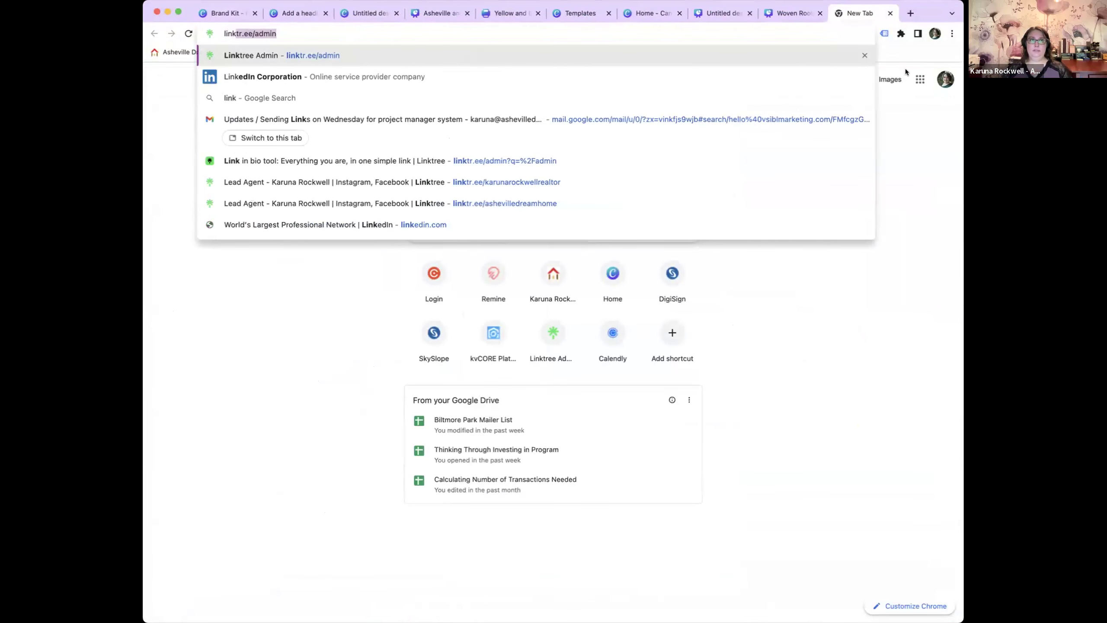
key(Return)
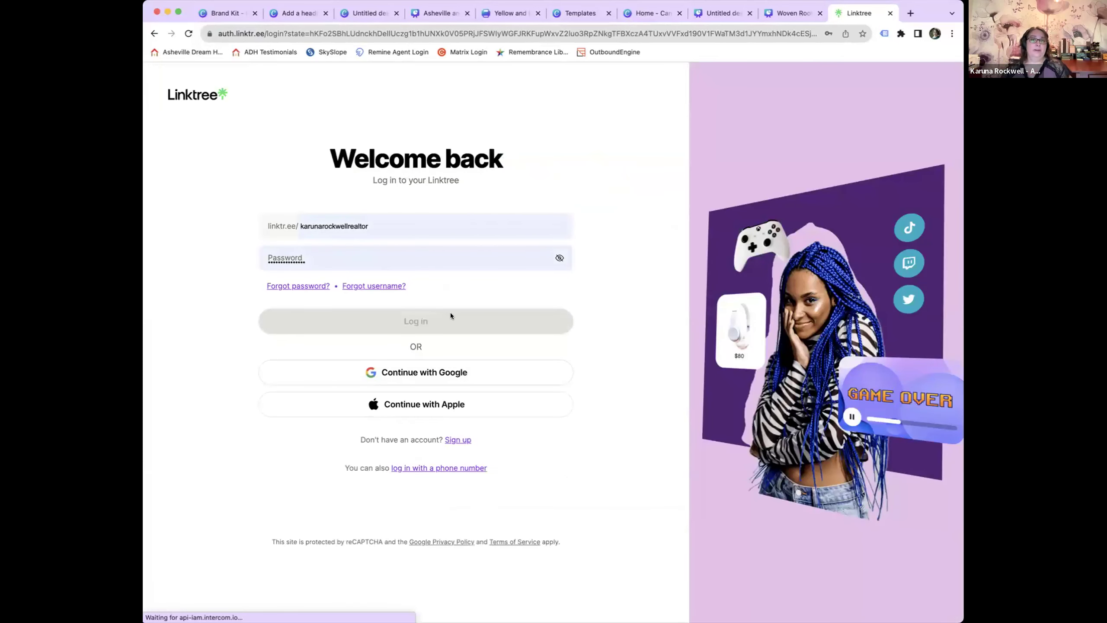
click(429, 325)
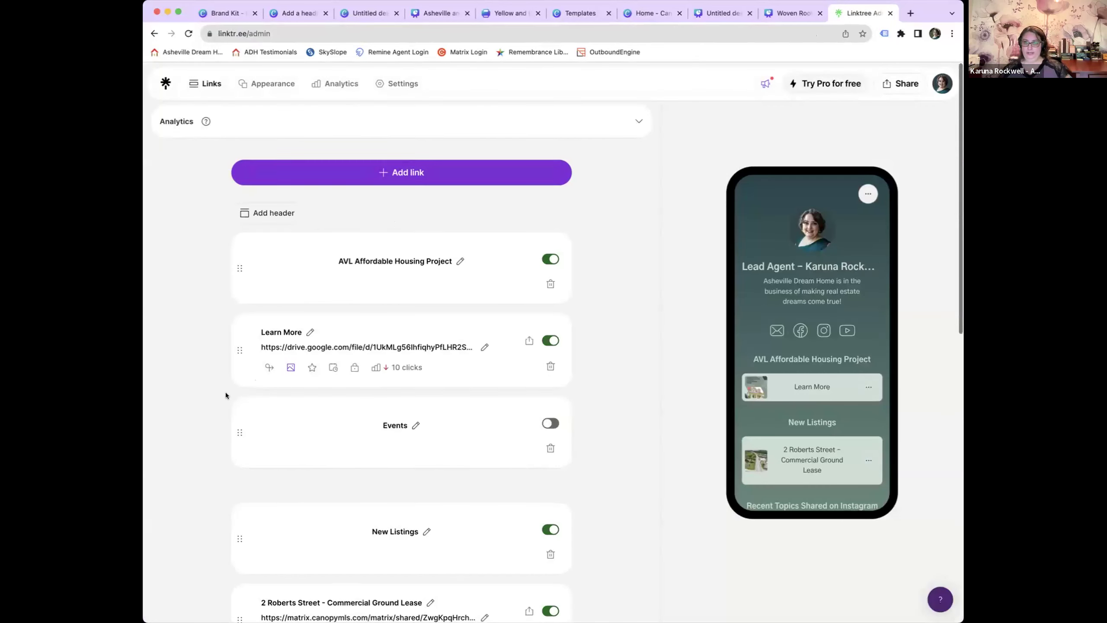
Look through the Linktree page's phone preview, examining the link icons in the Connecting section.
scroll(225, 396, down, 1)
scroll(845, 322, down, 5)
scroll(844, 321, down, 10)
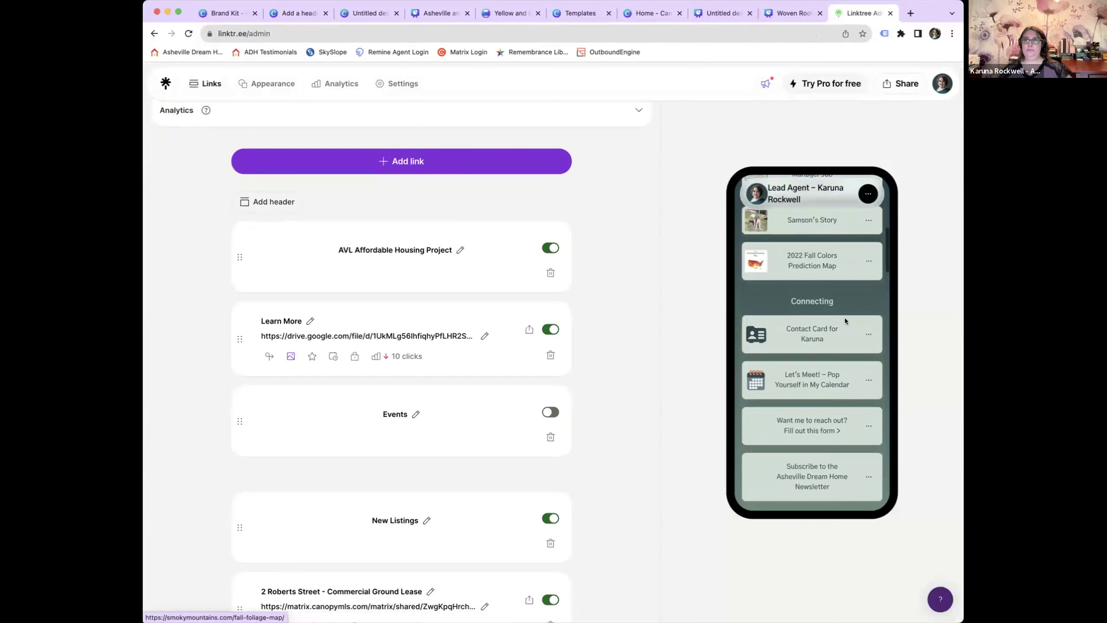
scroll(844, 322, up, 8)
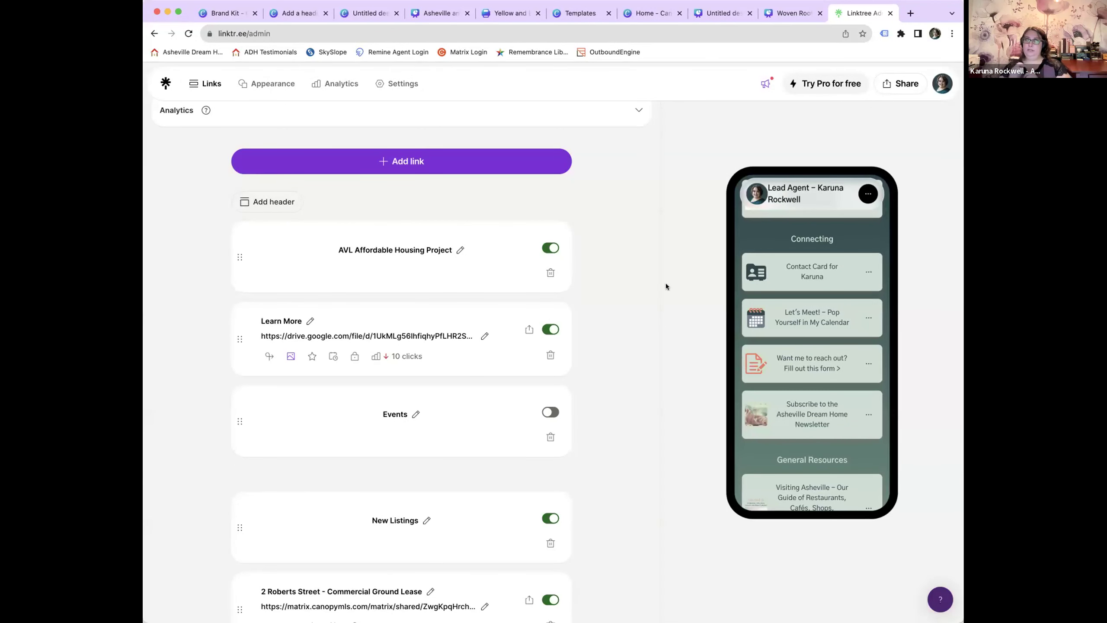
Switch back to the untitled Canva presentation and add a blank second page.
click(640, 9)
click(580, 13)
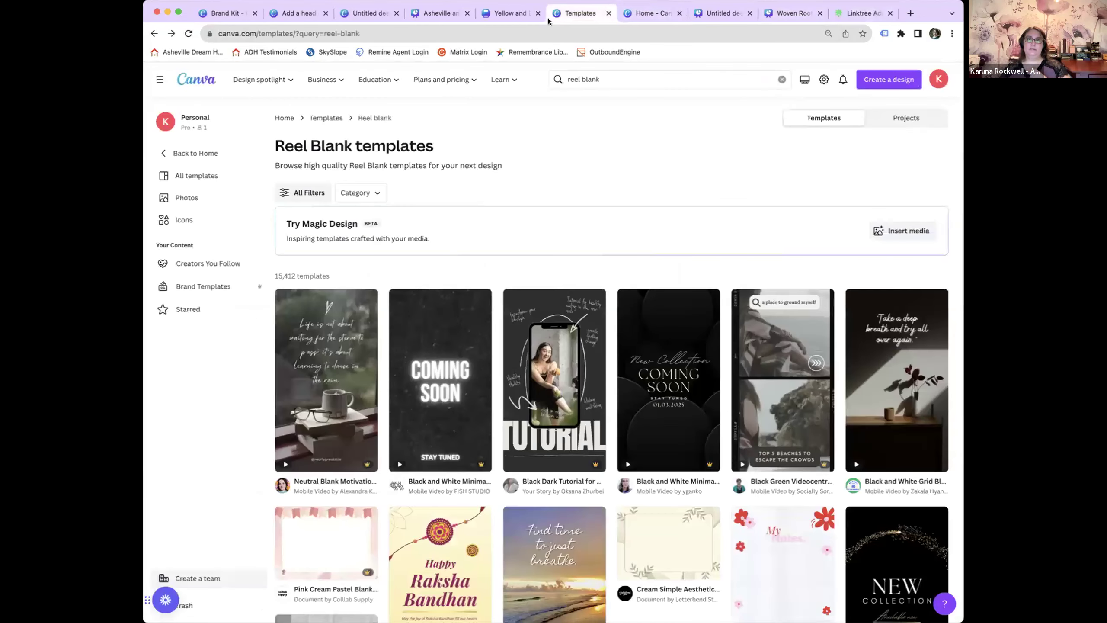
click(514, 14)
click(724, 13)
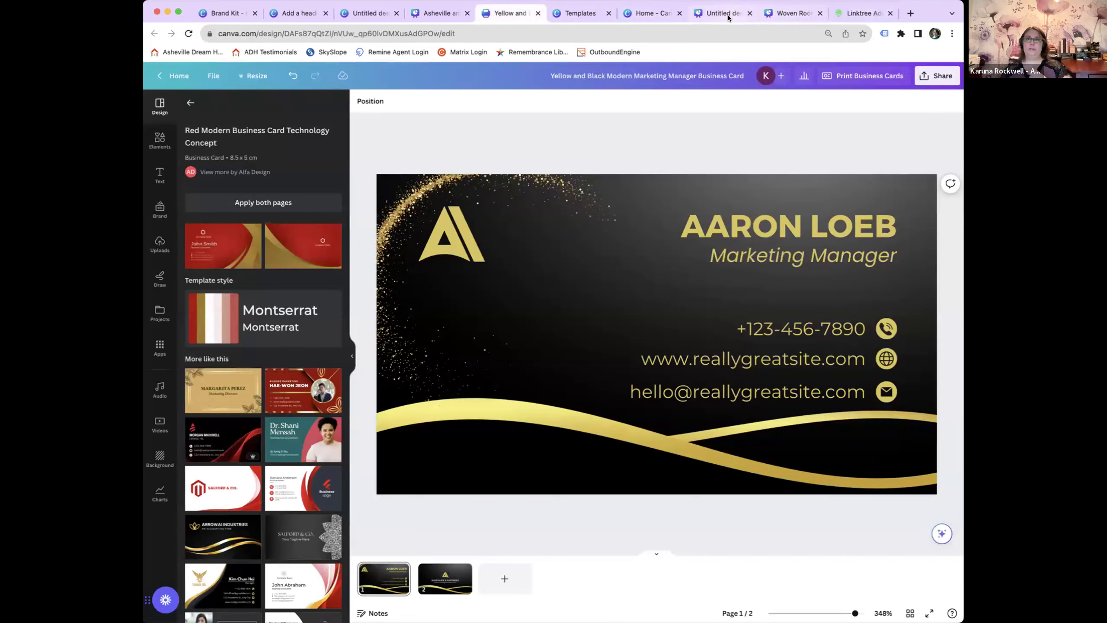
click(444, 579)
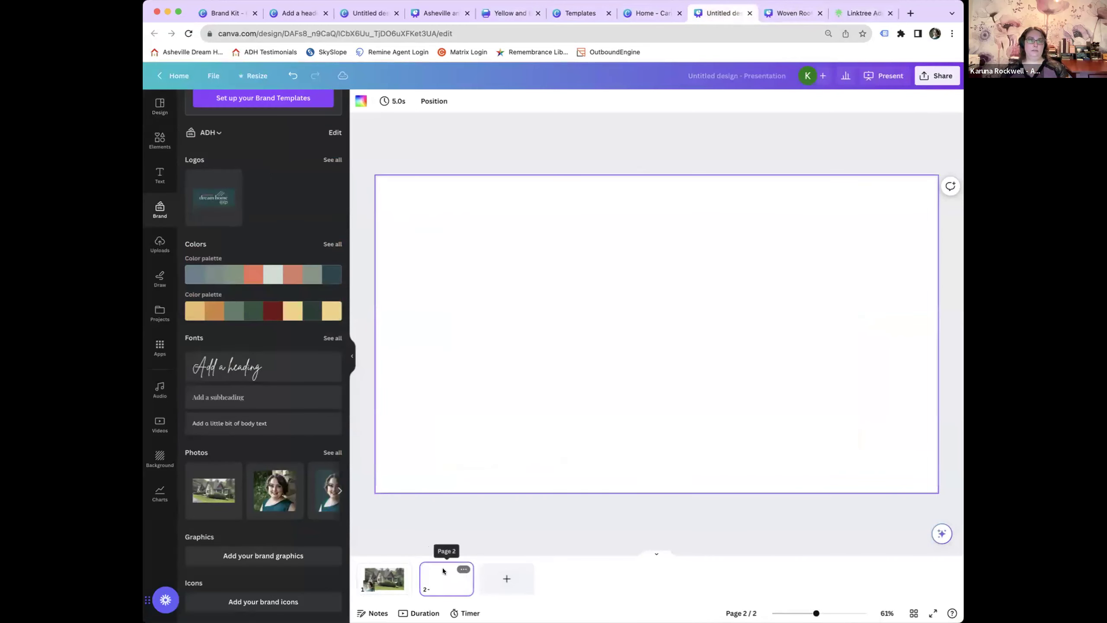
Search the elements for "contact card" and add the solid card graphic with a person silhouette and three lines to page 2.
click(159, 140)
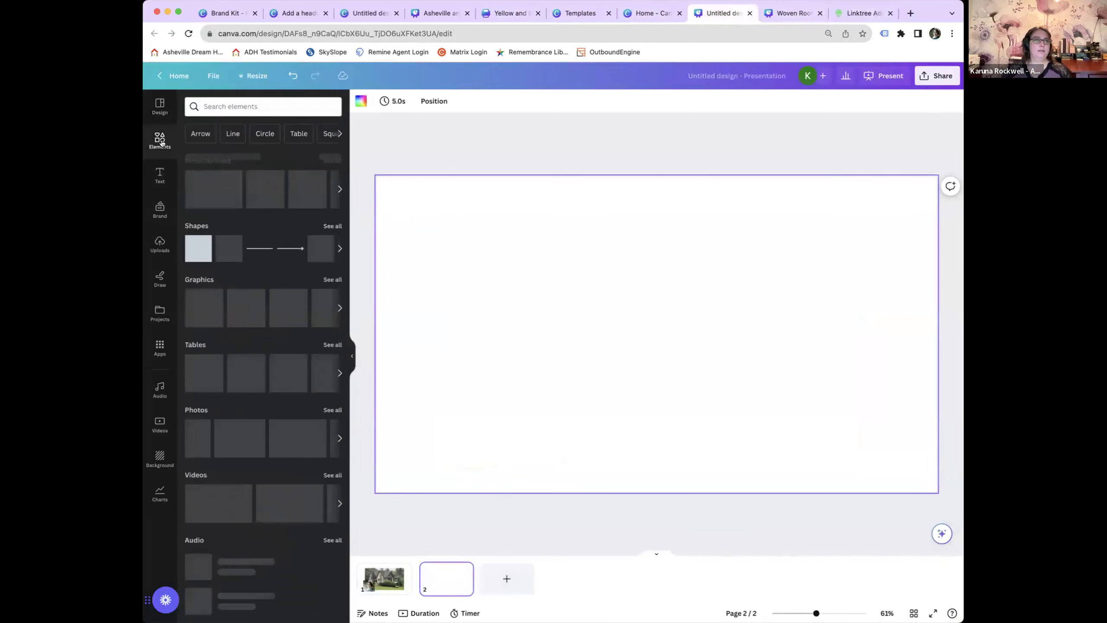
text(contact card)
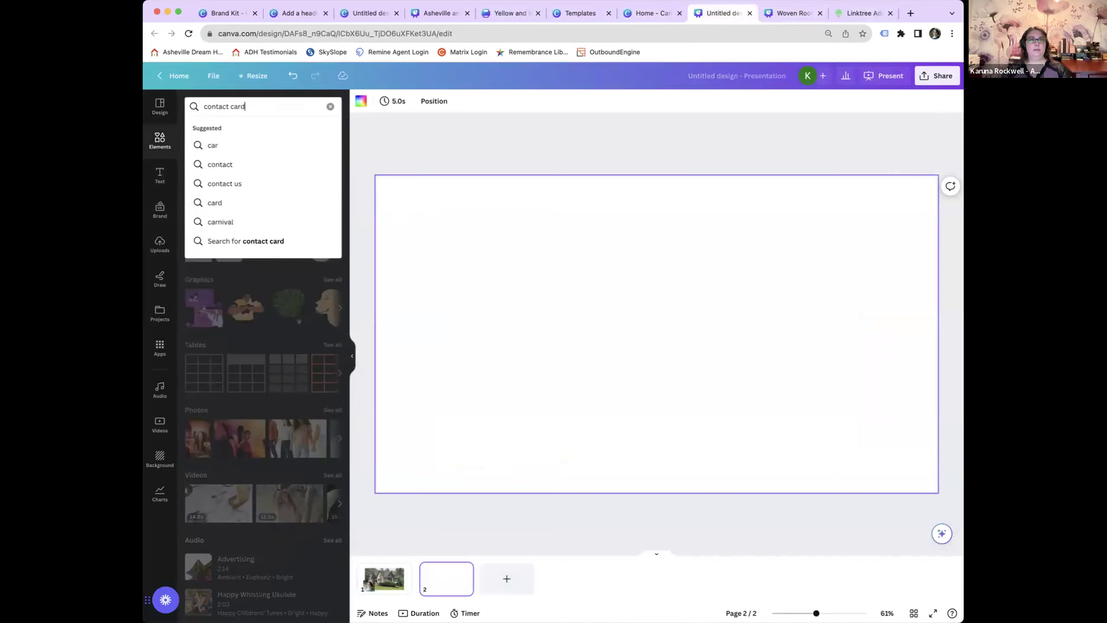
key(Return)
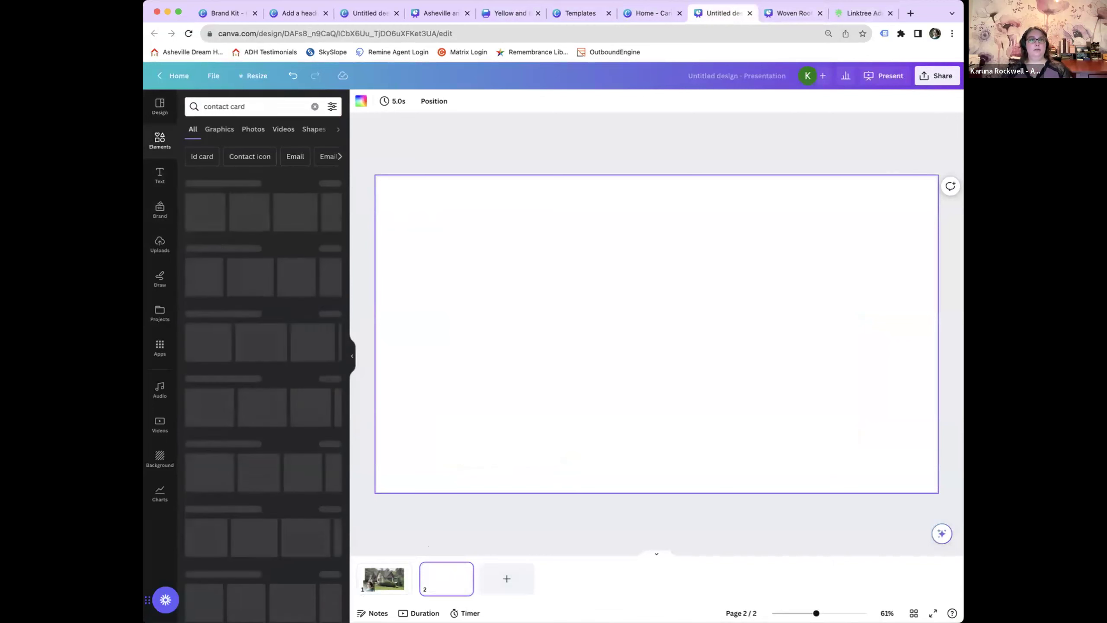
click(288, 212)
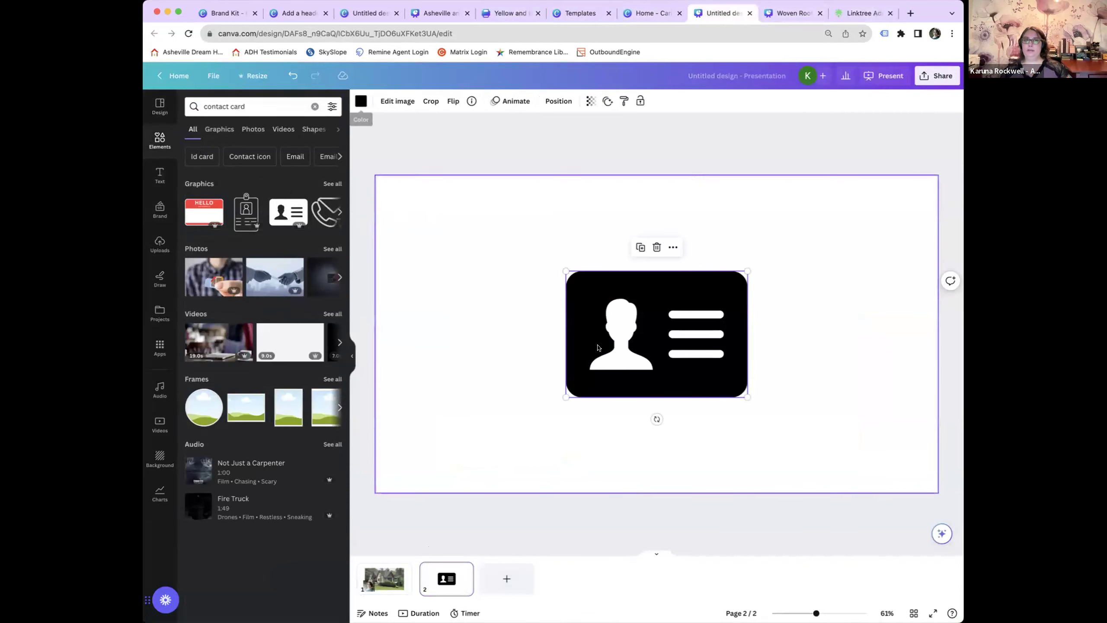
Try the red HELLO name tag and the outlined ID badge graphics on page 2, and delete both.
click(205, 212)
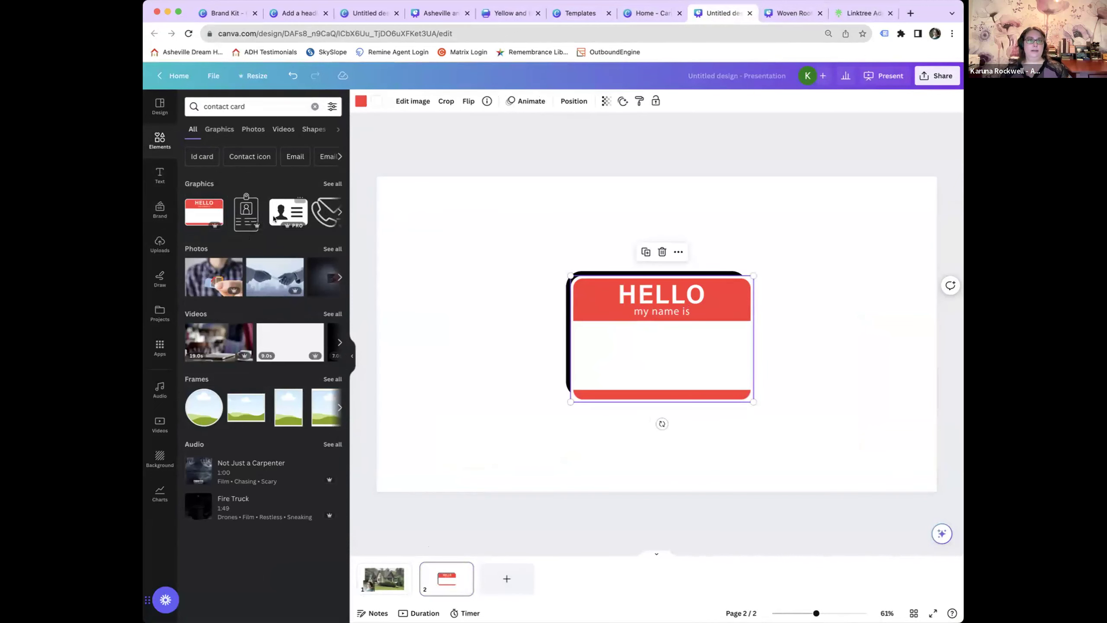
click(243, 209)
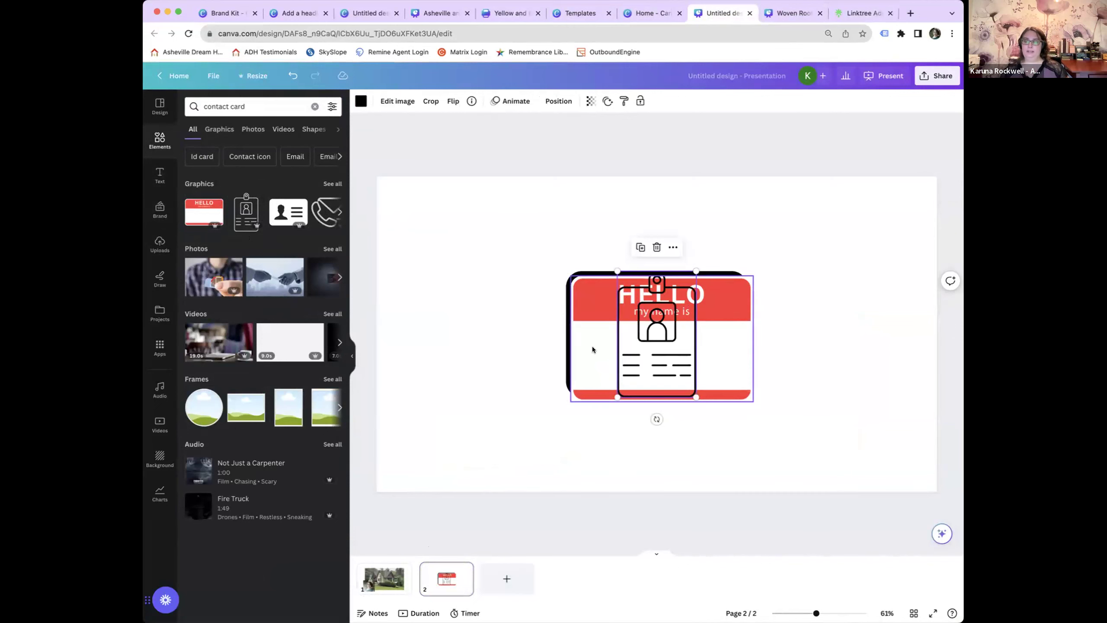
key(Delete)
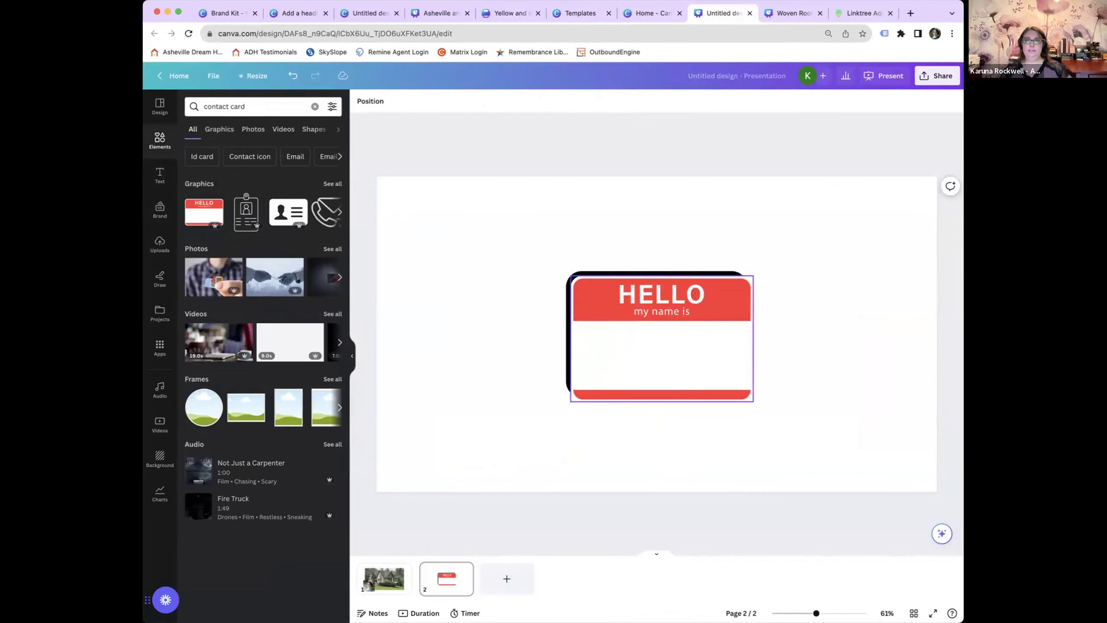
click(693, 358)
key(Delete)
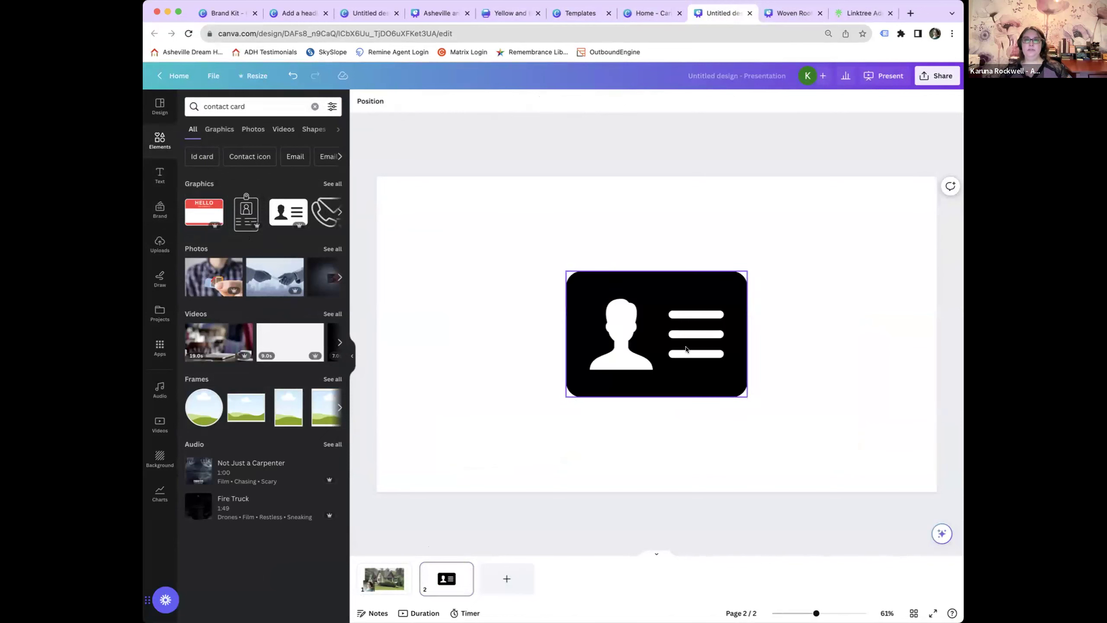
Recolor the contact card graphic with the dark slate green from the second ADH brand palette and switch to the Linktree page.
click(615, 283)
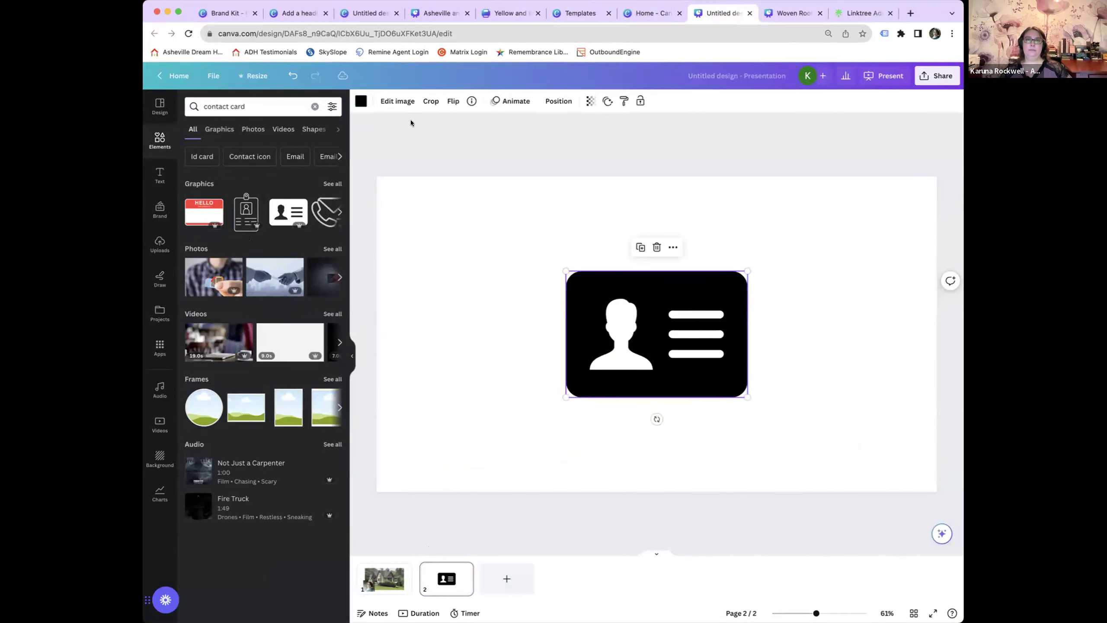
click(360, 102)
click(198, 321)
click(485, 344)
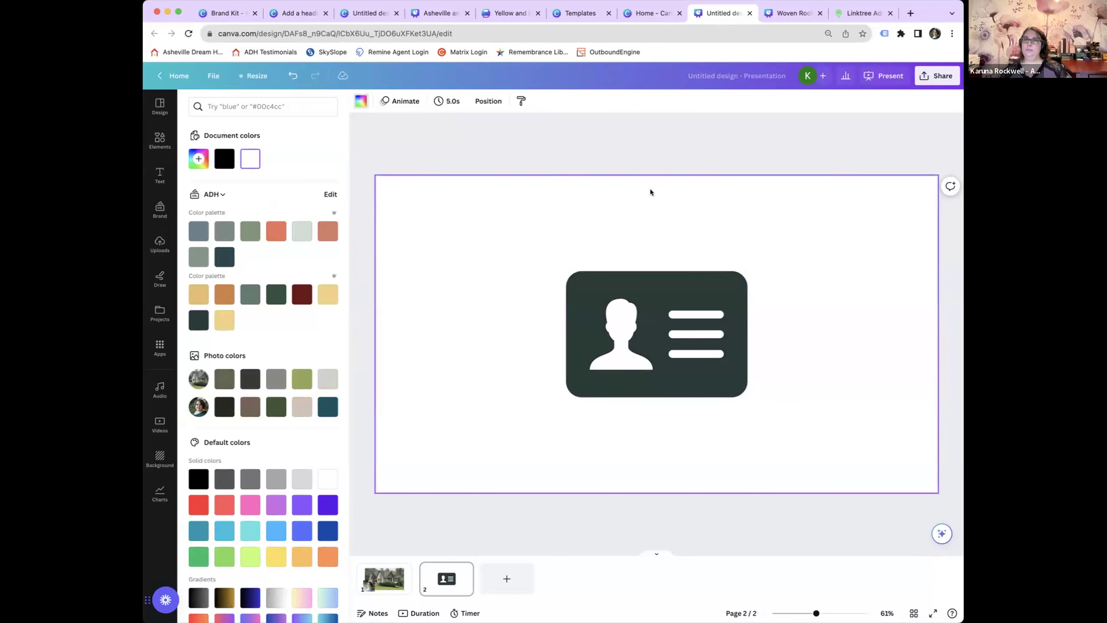
click(860, 13)
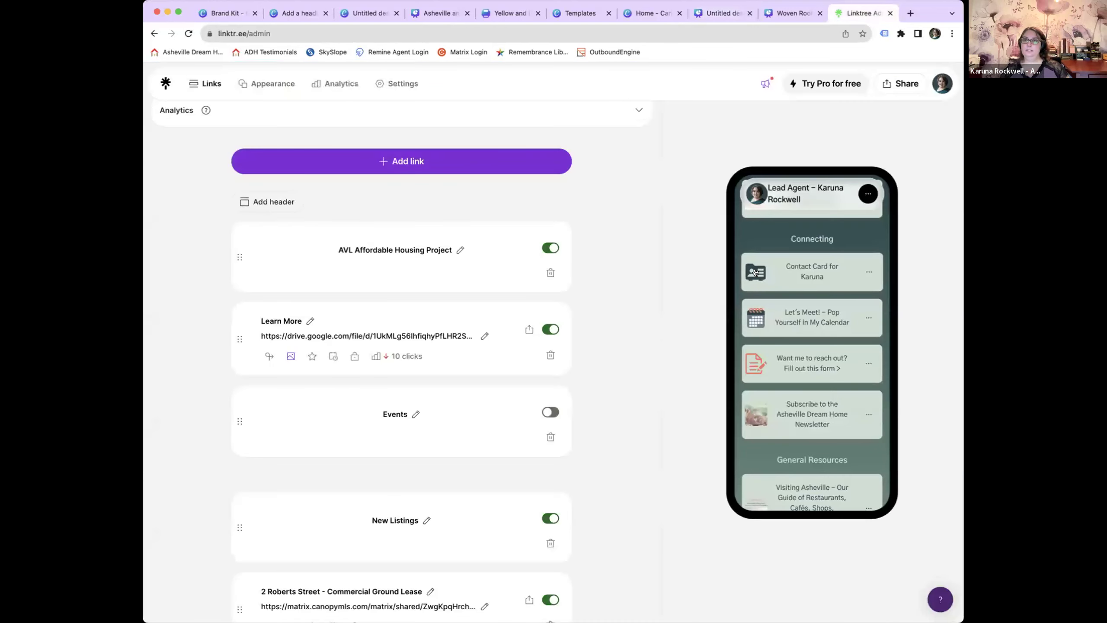